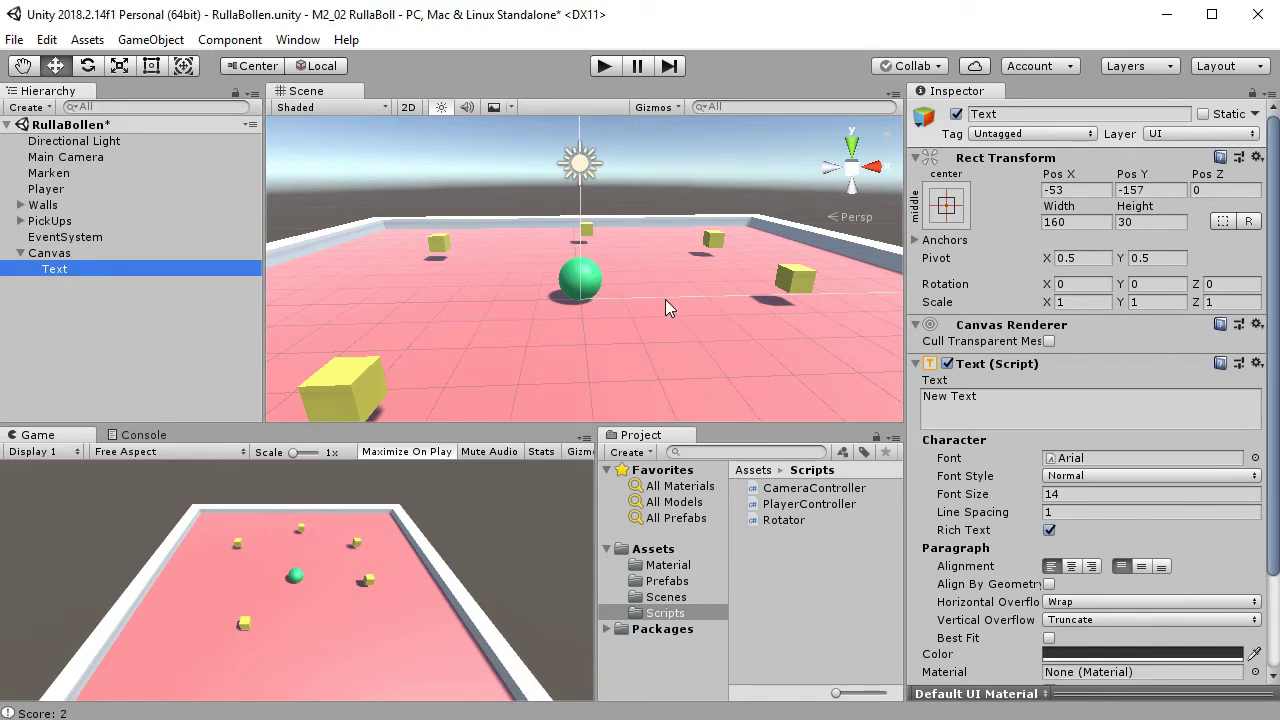
- Frame the Canvas in the Scene view and examine its outline and text position from a straight-on isometric view
left_click(83, 252)
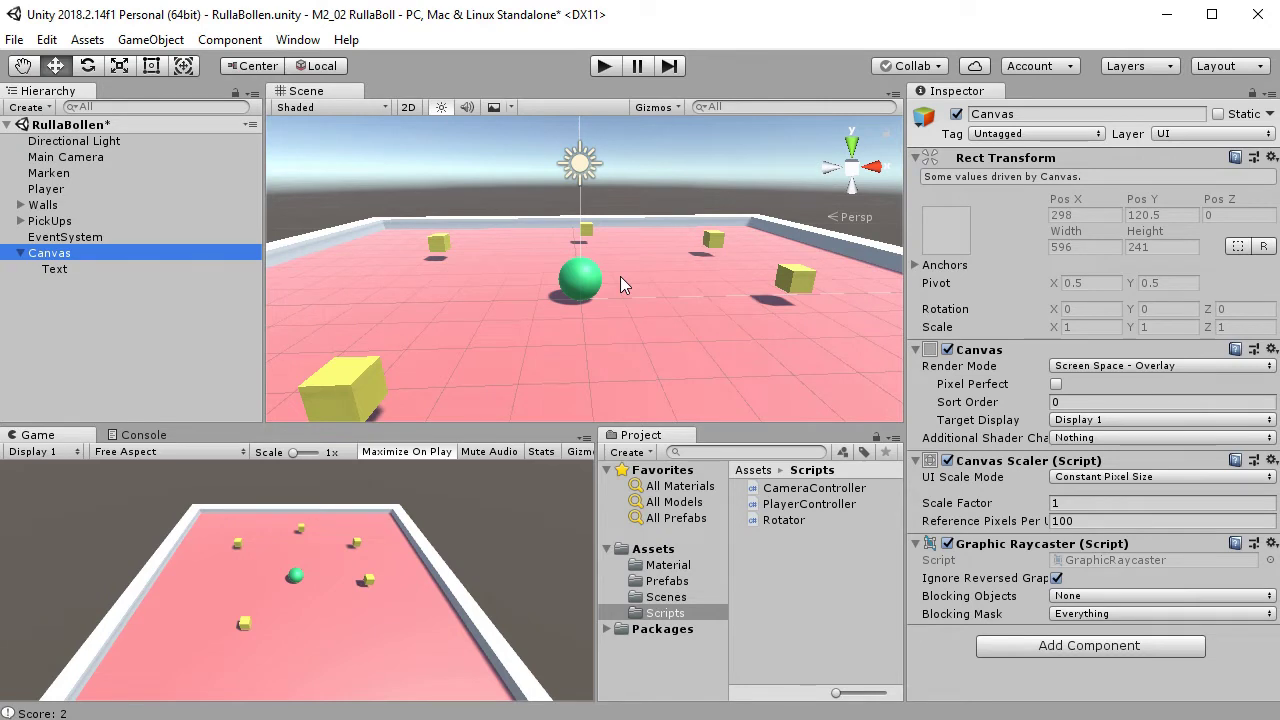
key("f")
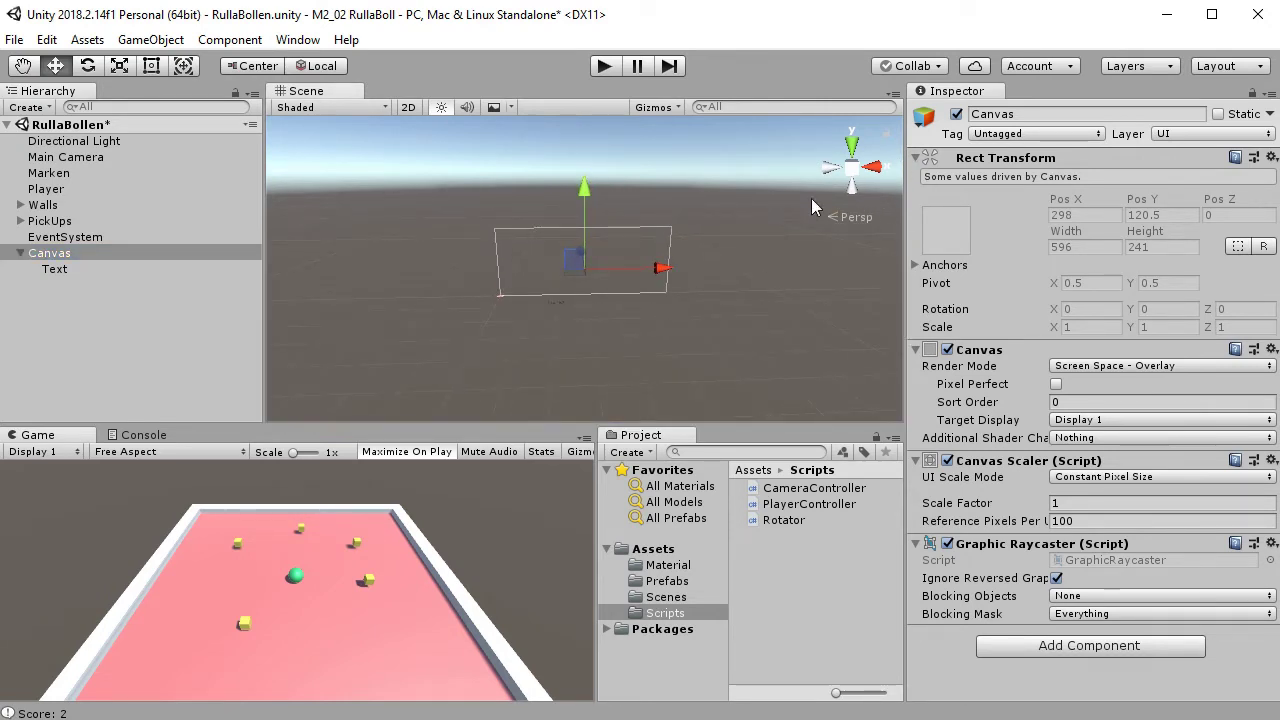
middle_click_drag(607, 357, 620, 300)
left_click_drag(620, 300, 655, 276, "alt")
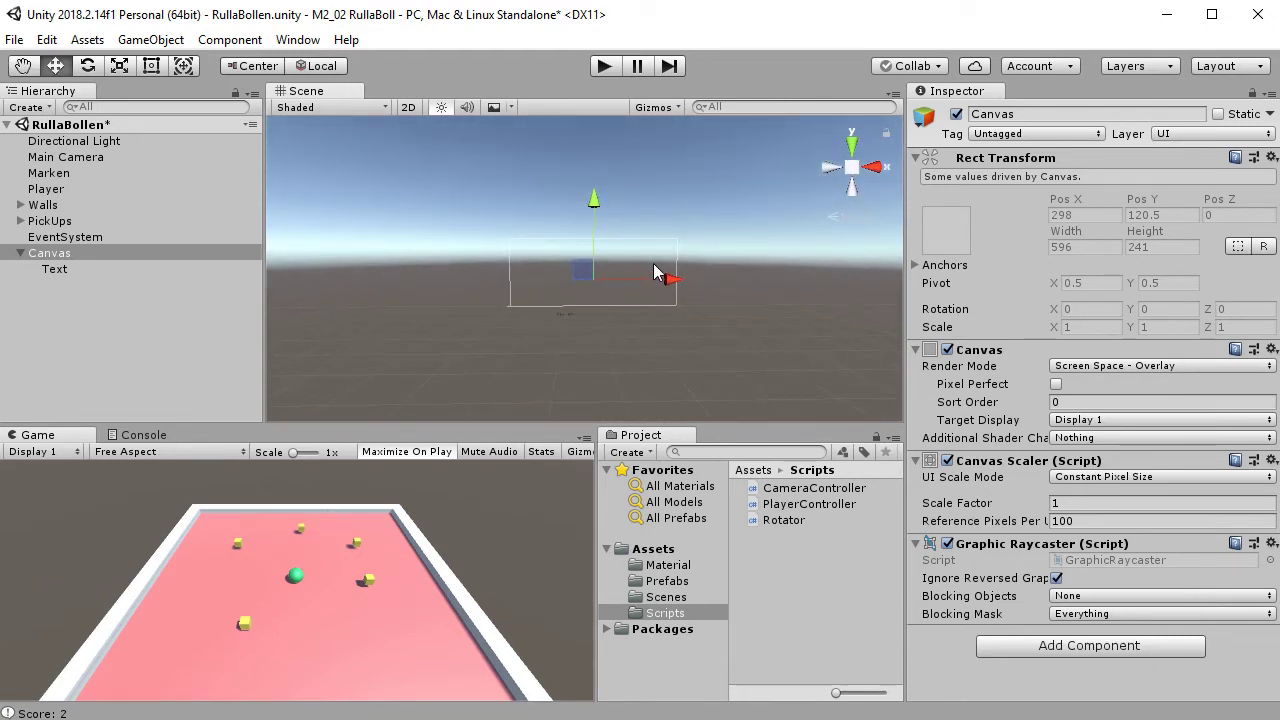
scroll(667, 276, "up", 5)
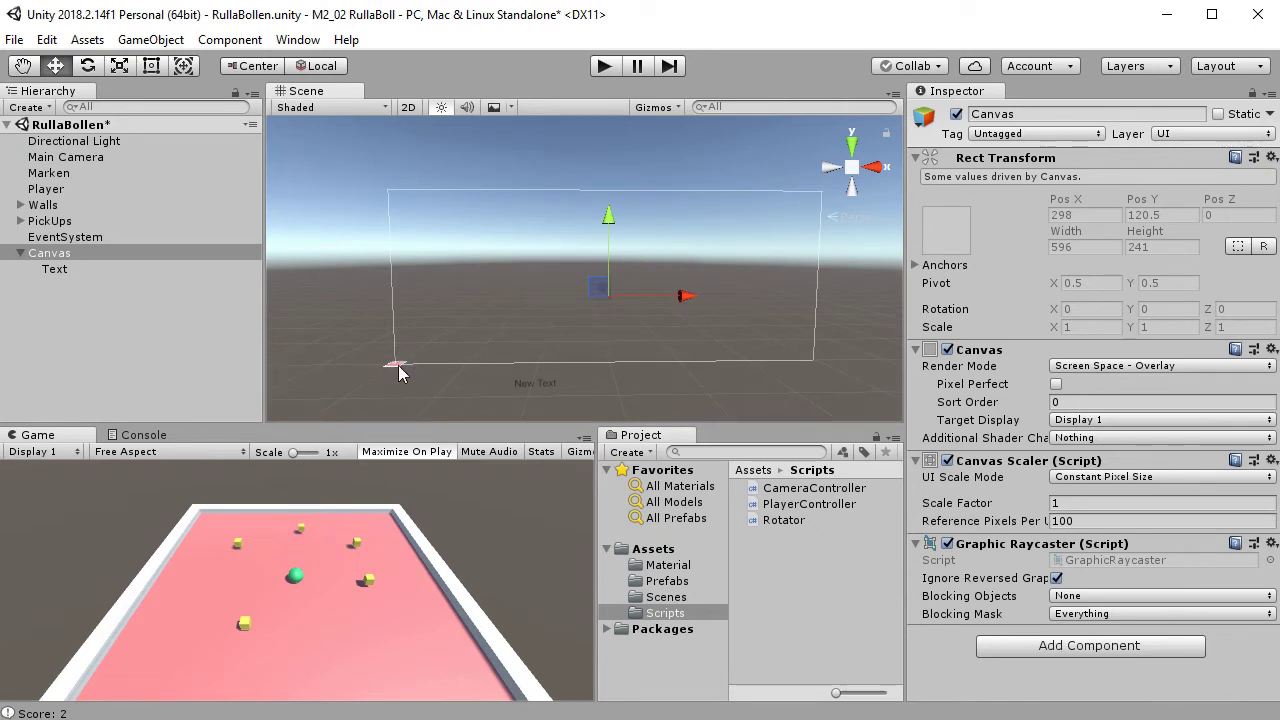
scroll(603, 312, "up", 3)
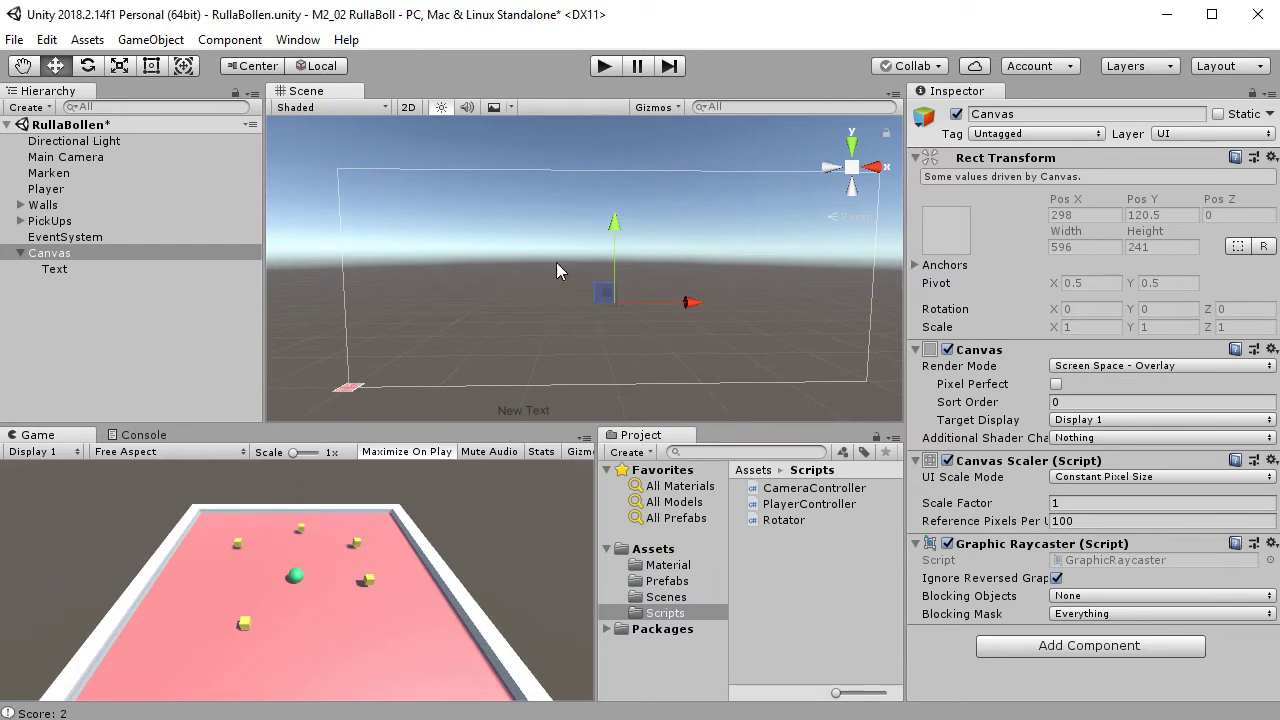
left_click(849, 171)
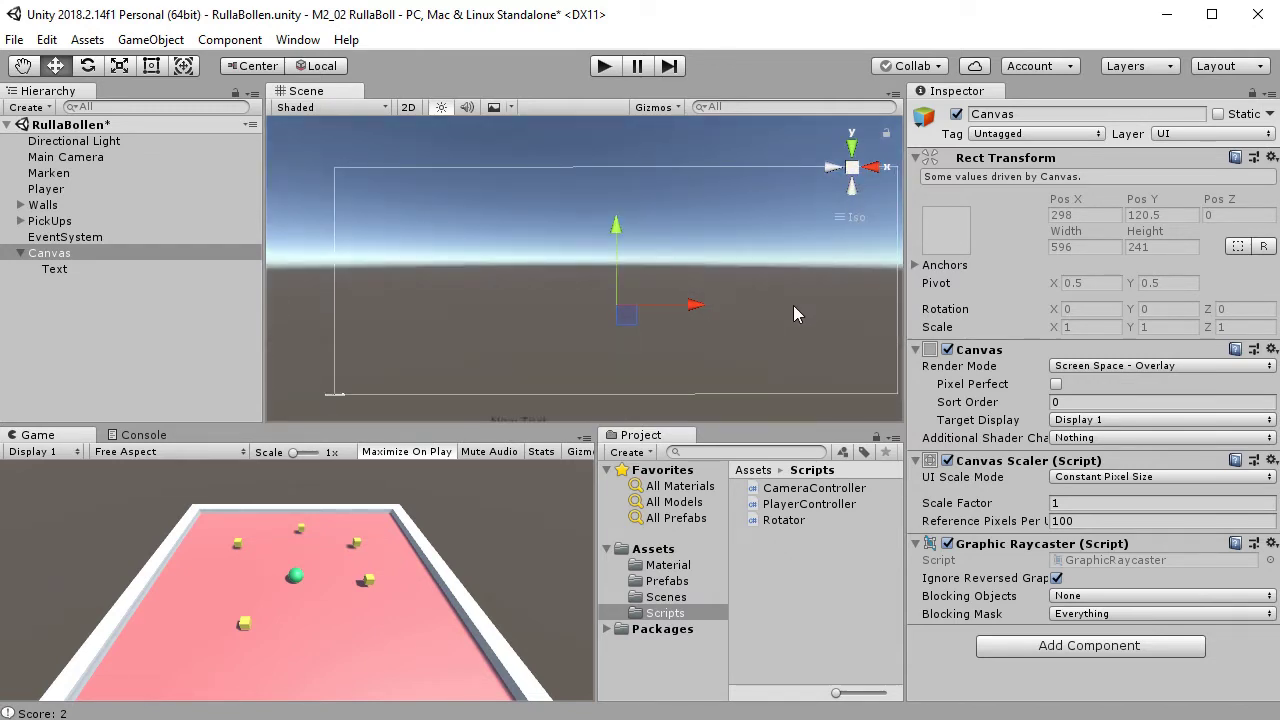
middle_click_drag(794, 307, 760, 301)
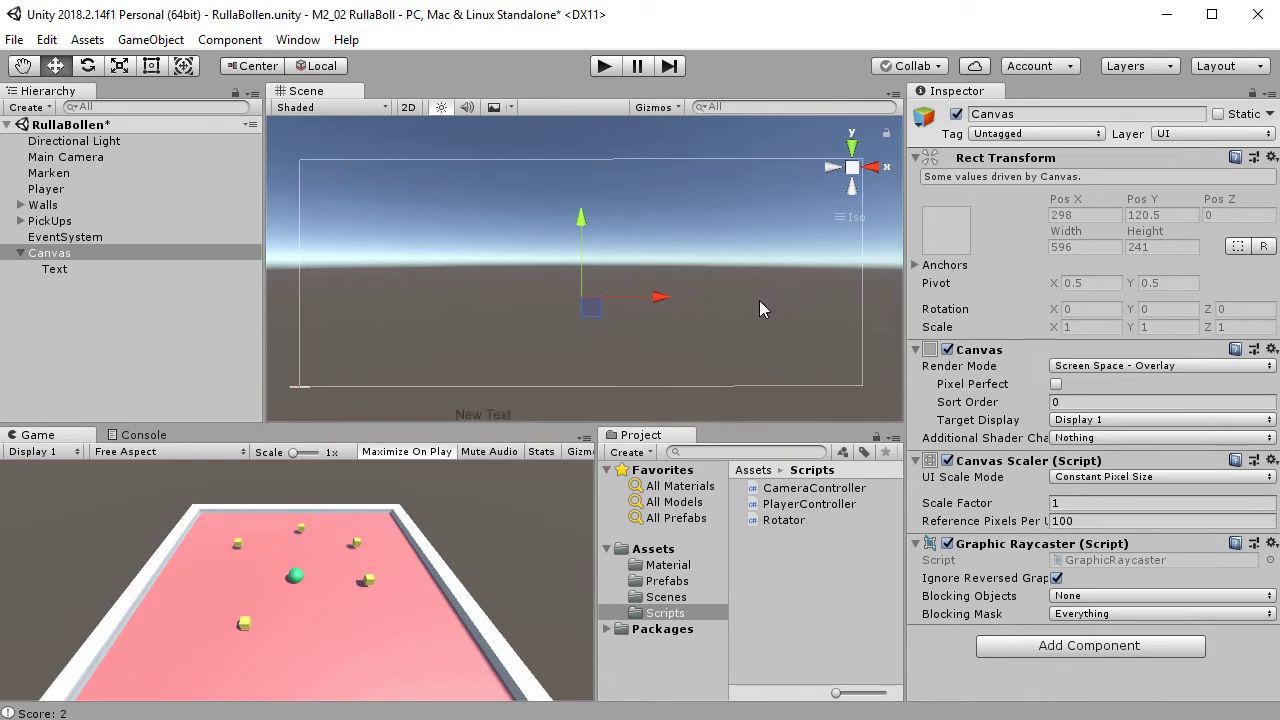
- Move the Text object inside the canvas area to about X 47, Y -46 and enlarge the Game view slightly
left_click(57, 269)
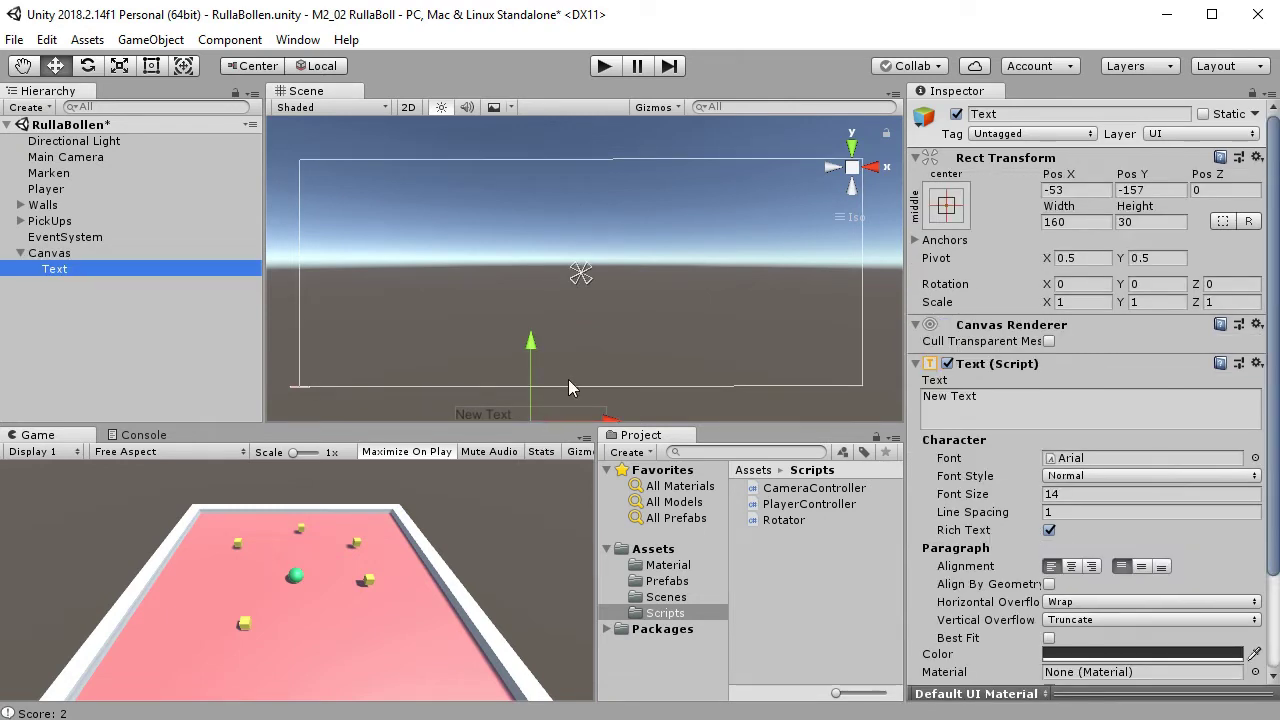
scroll(605, 331, "down", 1)
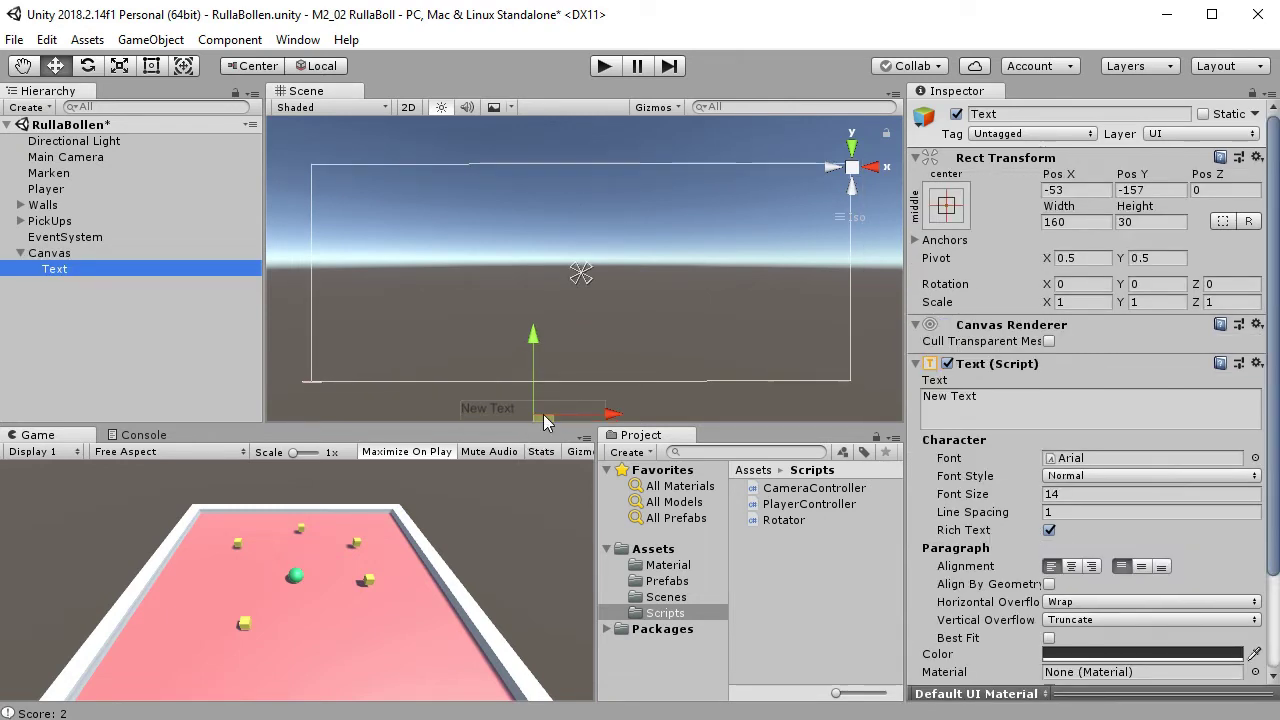
left_click_drag(539, 420, 631, 297)
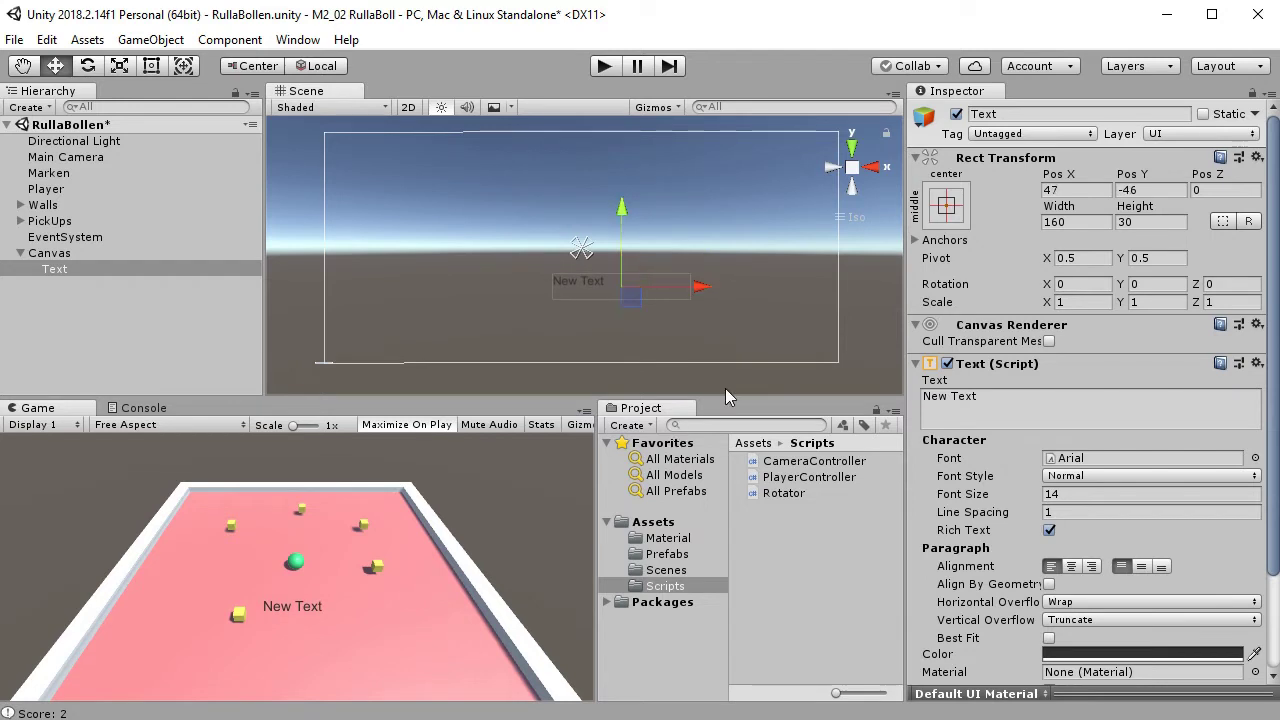
mouse_move(729, 396)
left_mouse_down()
mouse_move(740, 440)
mouse_move(749, 408)
left_mouse_up()
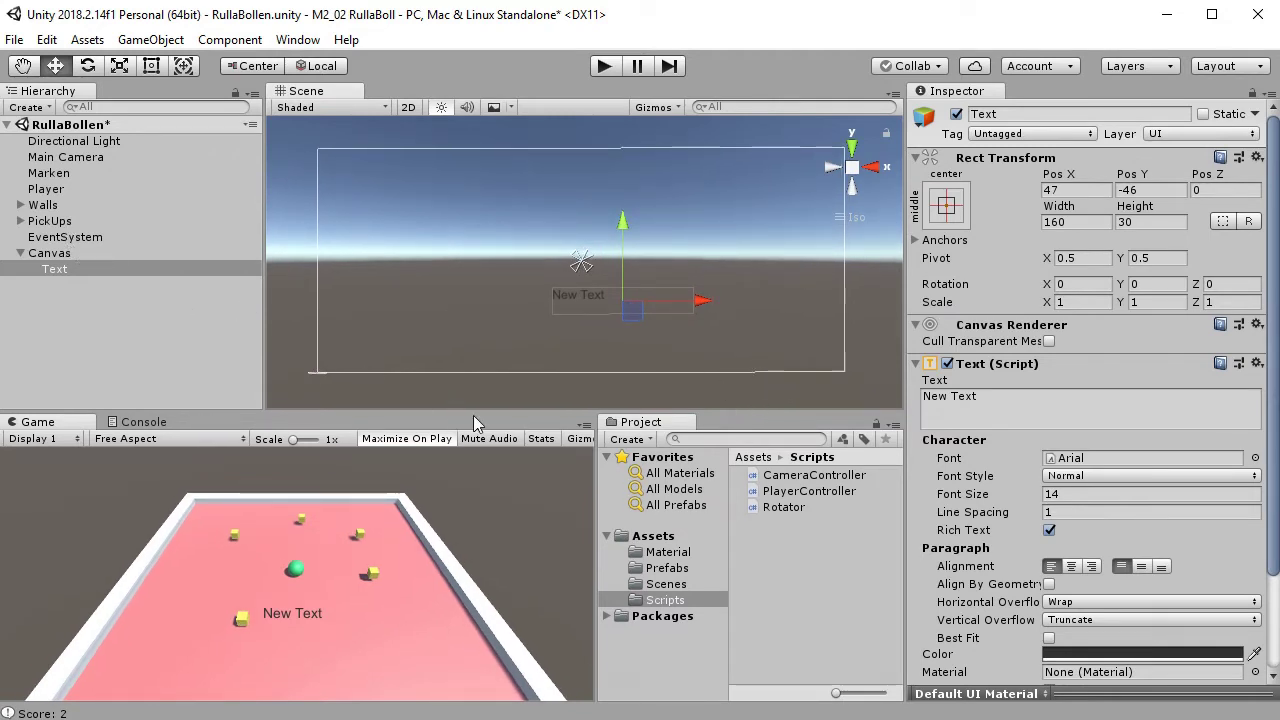
left_click(42, 125)
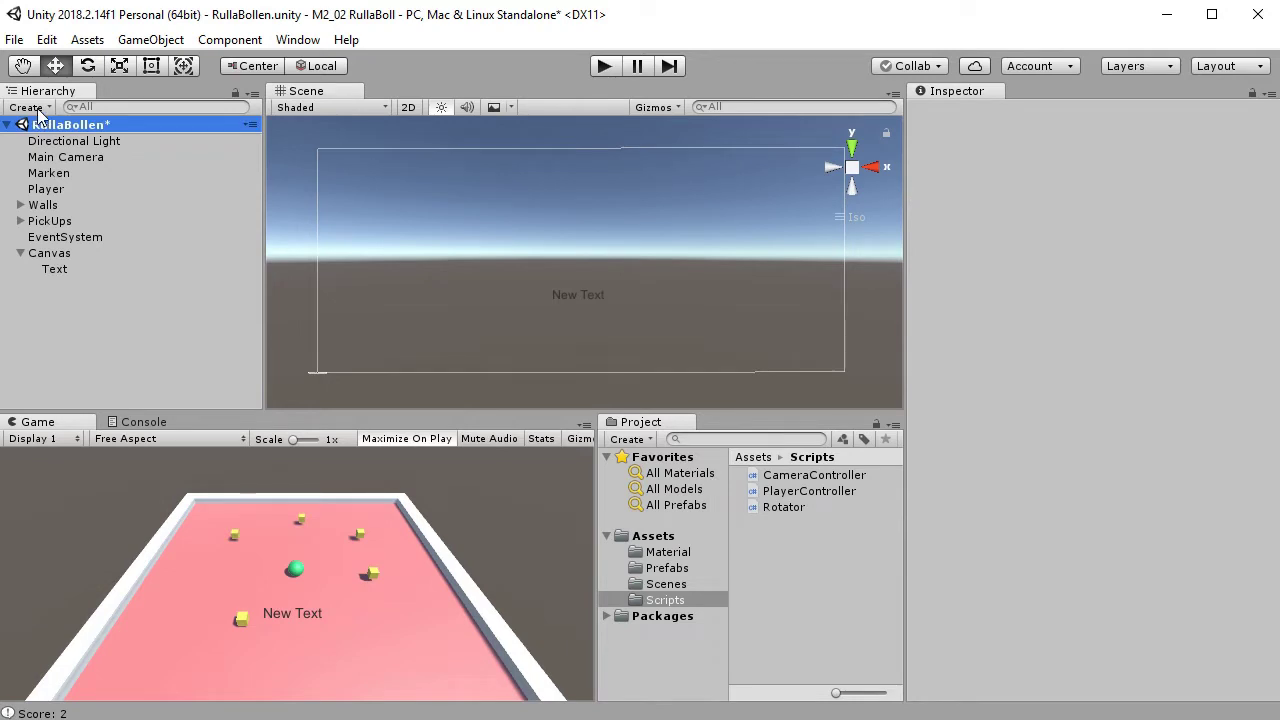
left_click(30, 107)
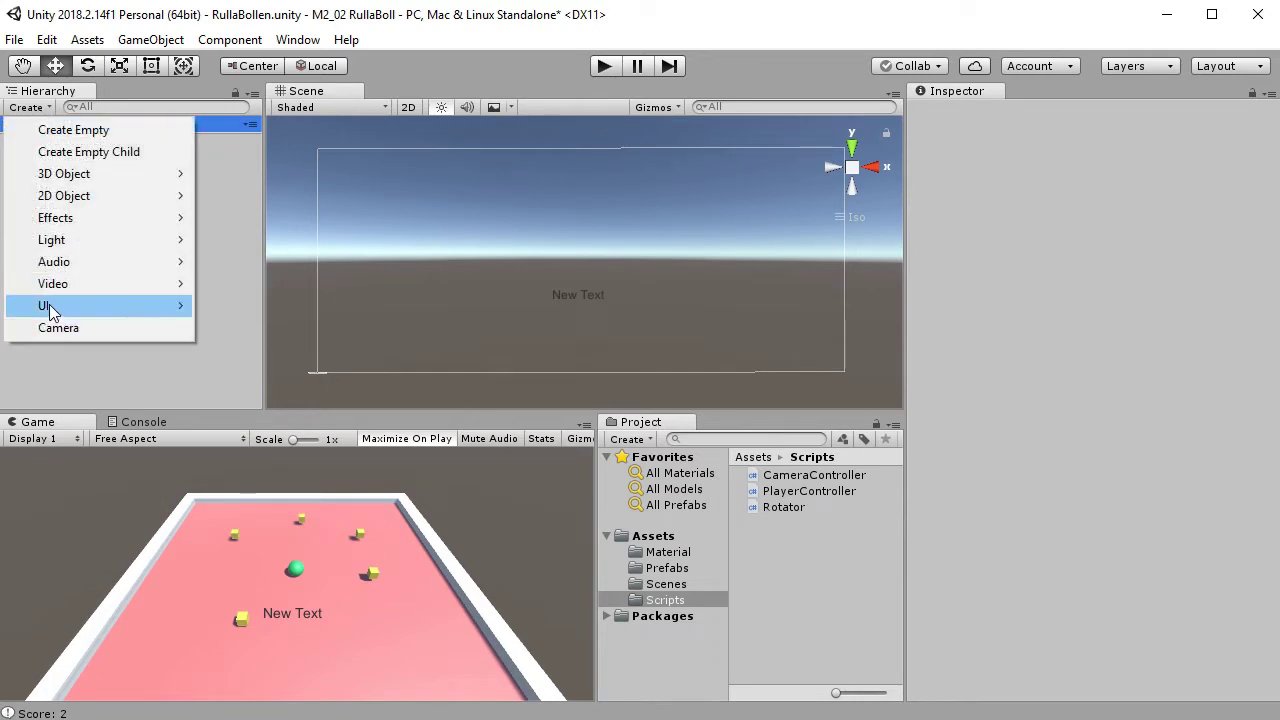
mouse_move(48, 306)
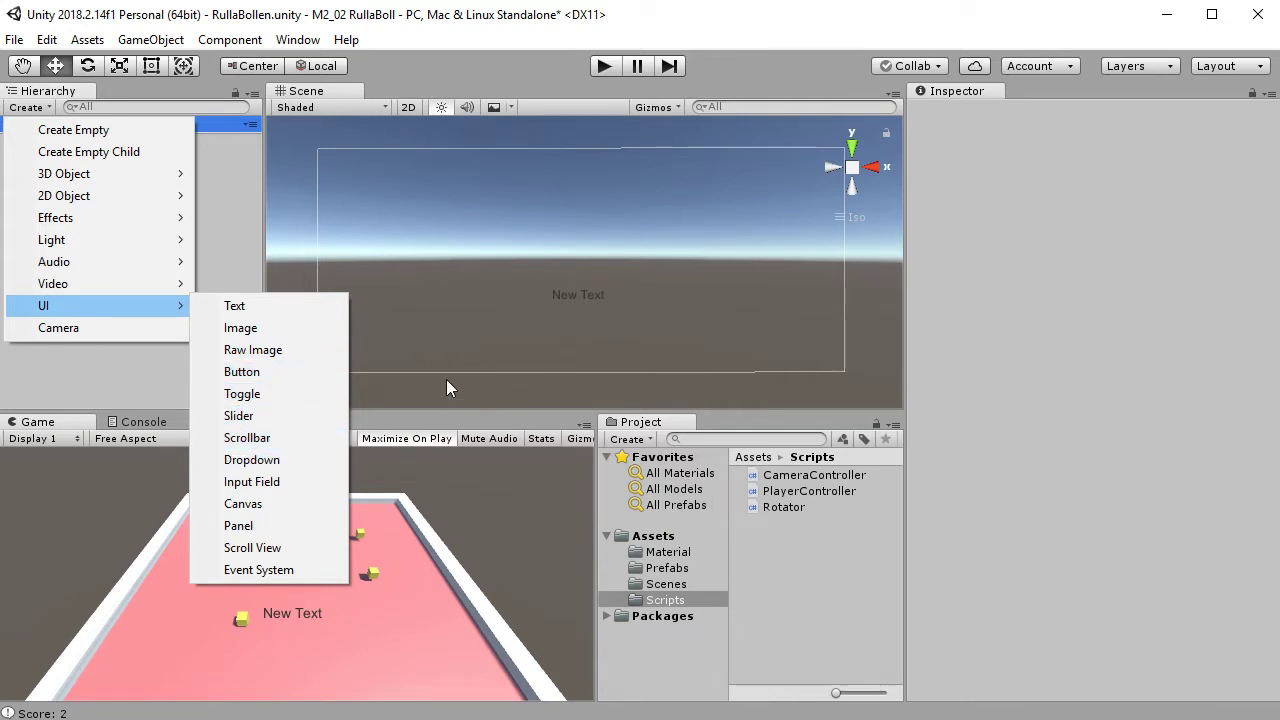
key("Escape")
key("Escape")
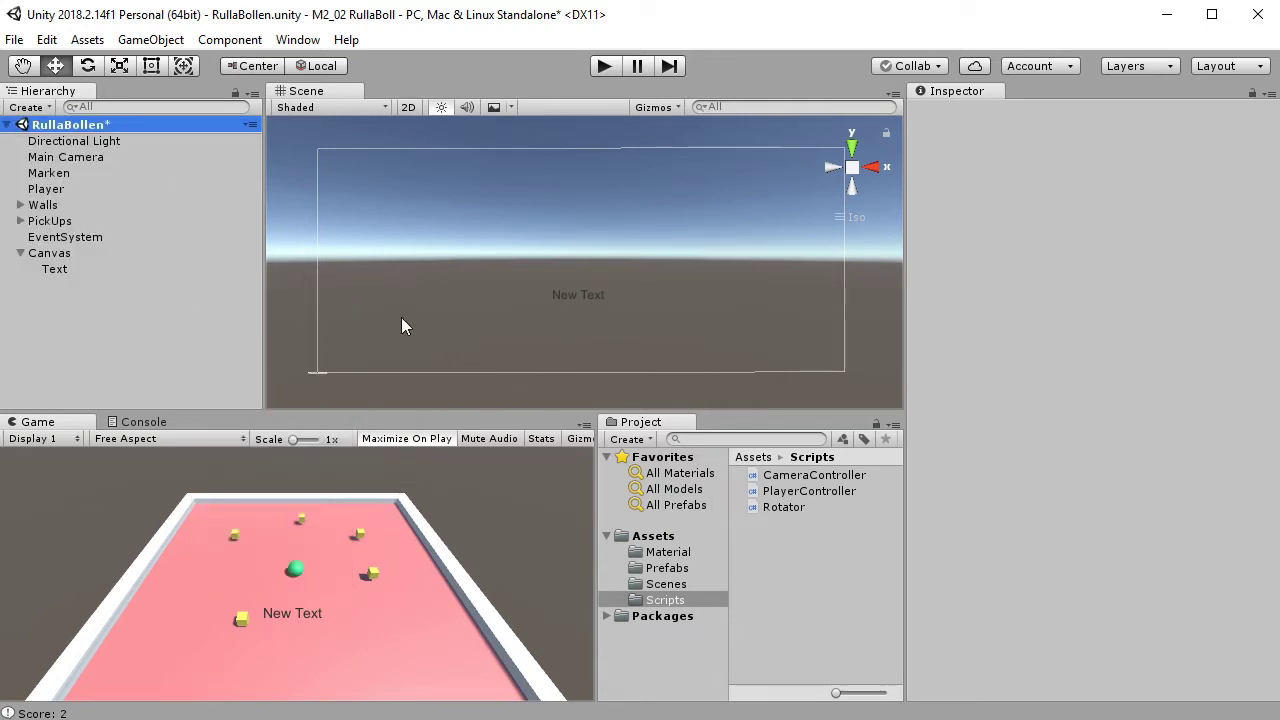
- Try several anchor presets on the Text object and settle on the top-left anchor
left_click(85, 272)
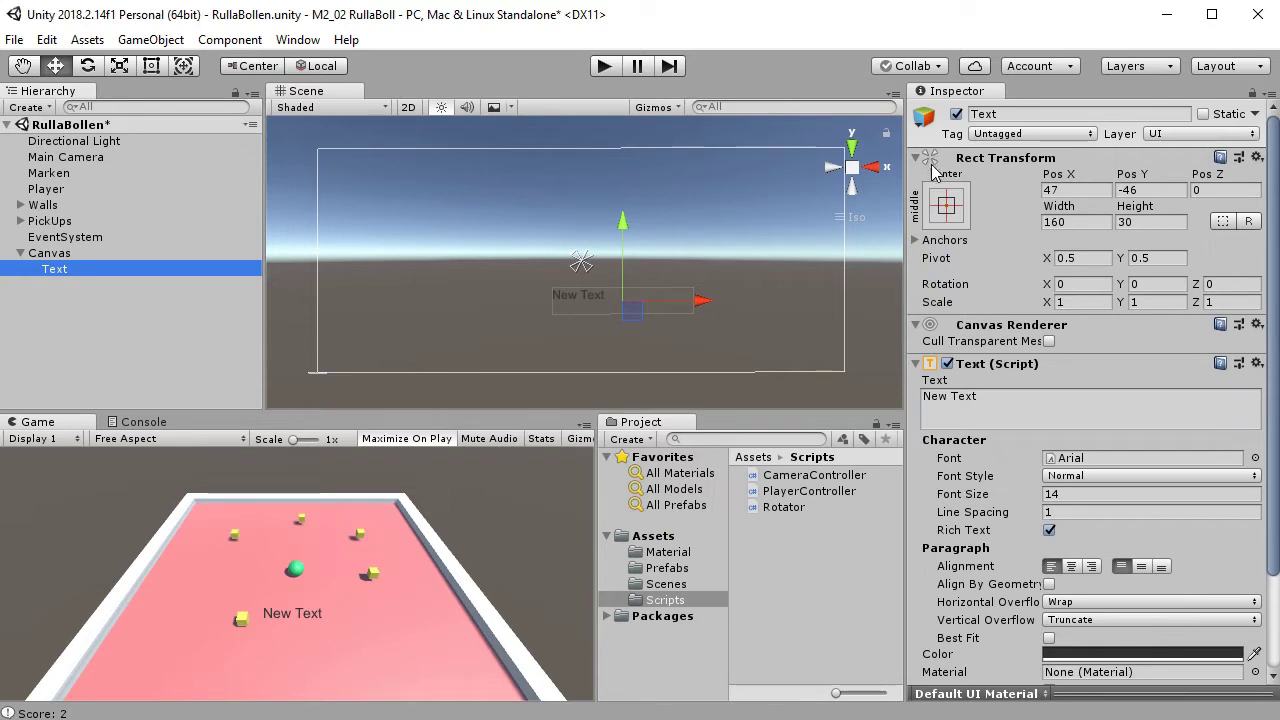
left_click(960, 207)
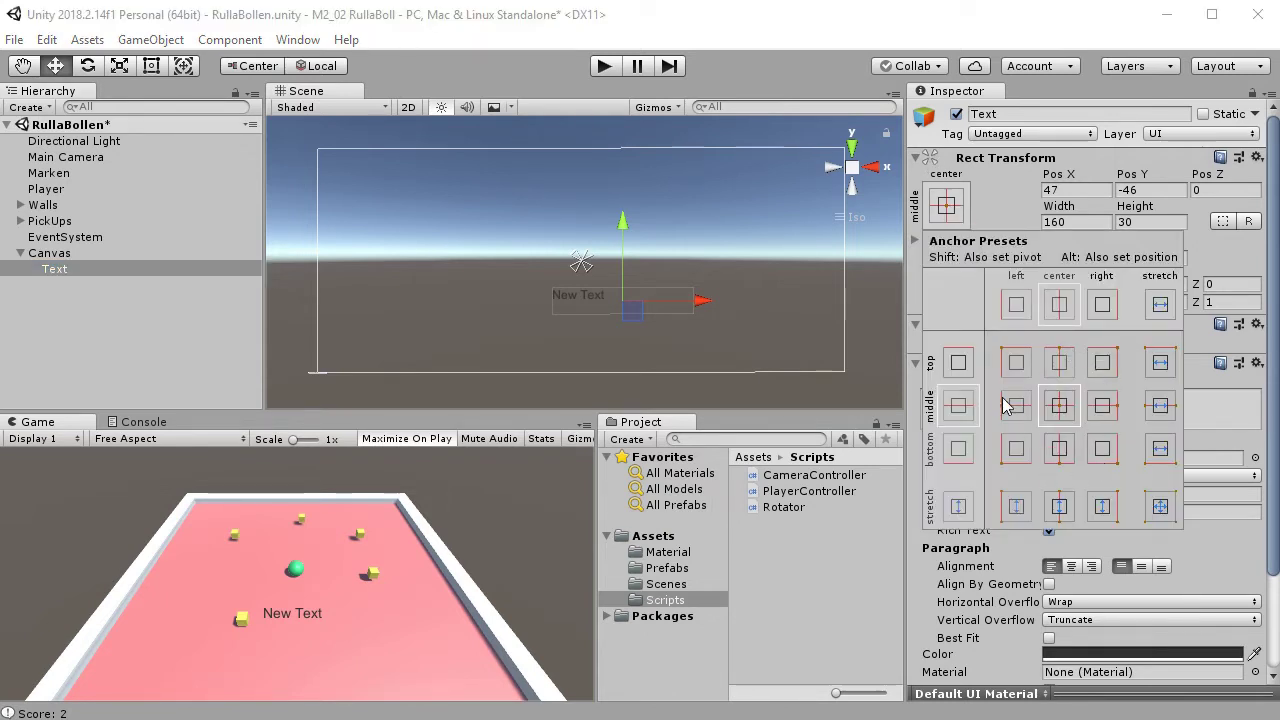
left_click(1020, 370)
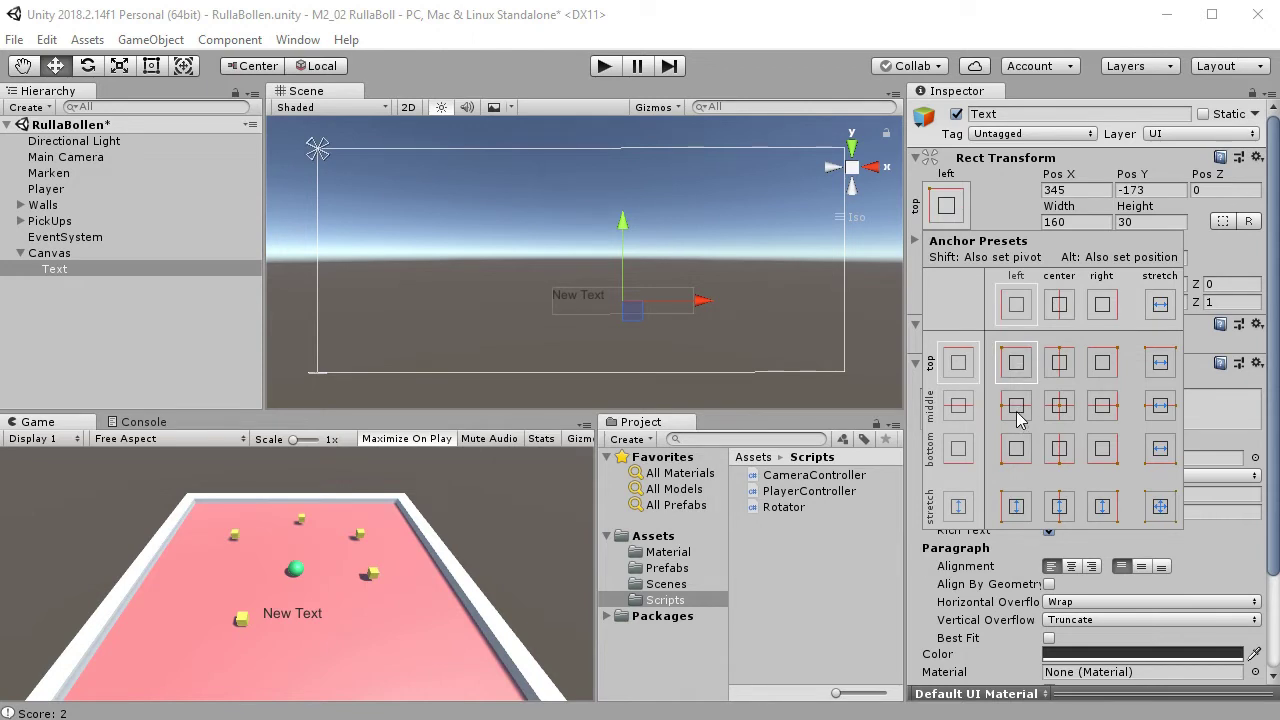
left_click(1017, 410)
left_click(1062, 450)
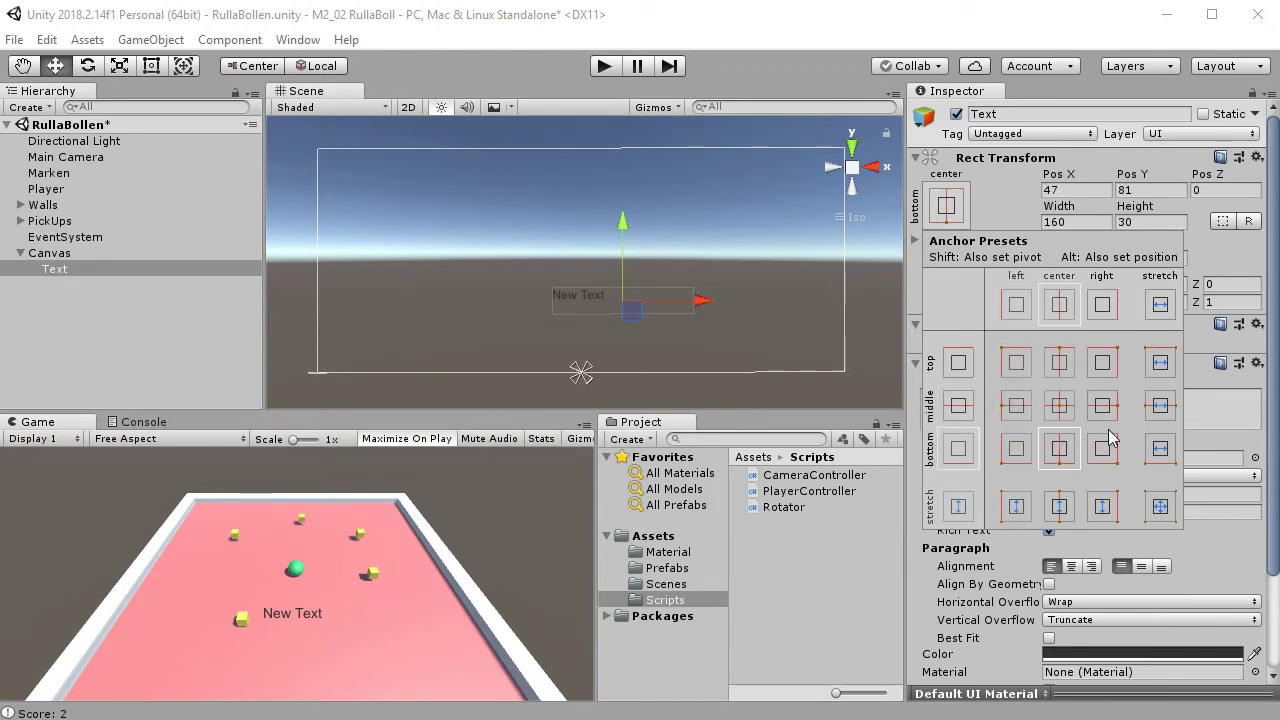
left_click(1104, 362)
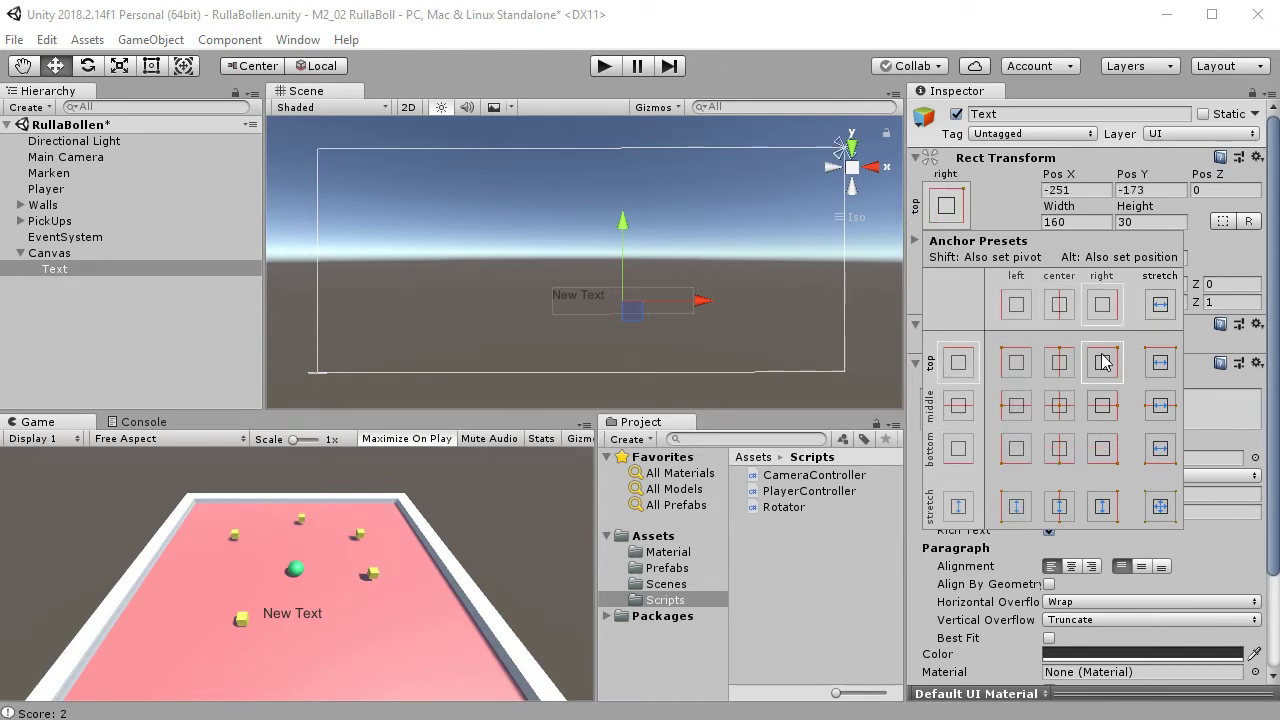
left_click(1016, 362)
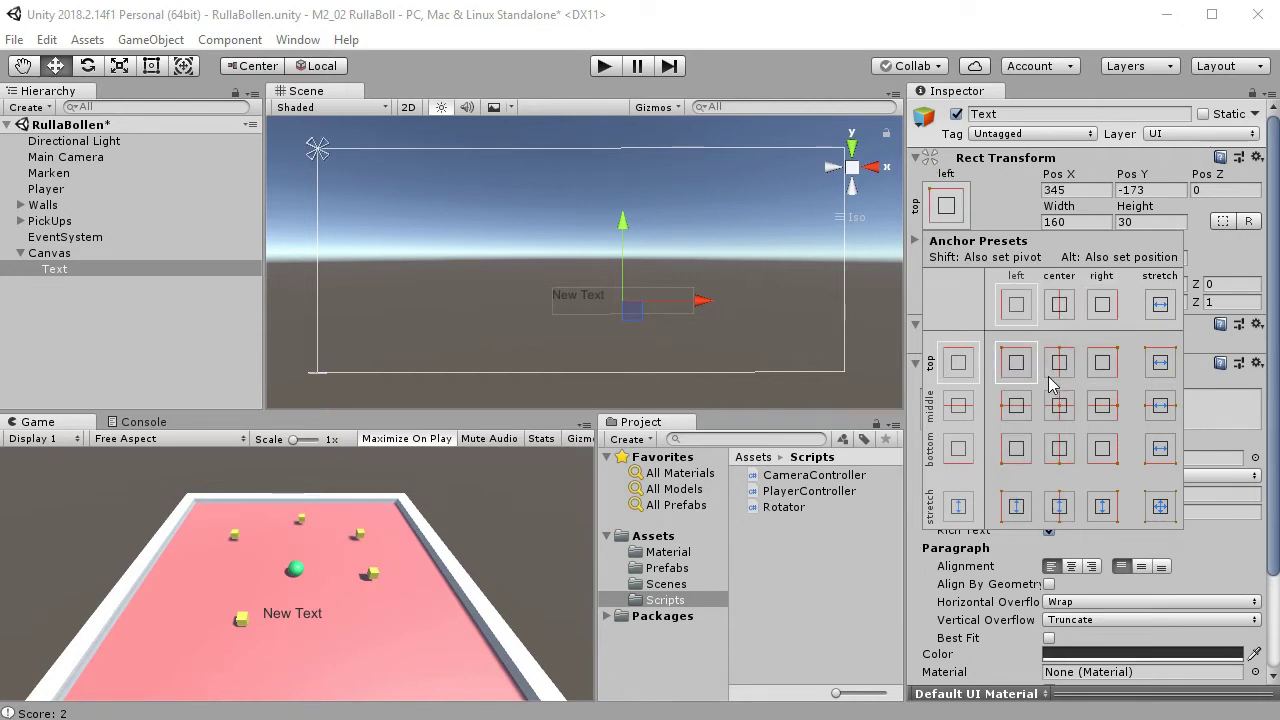
- Set the Text object's pivot together with its anchor to the top-left preset
key("shift")
left_click(1017, 363, "shift")
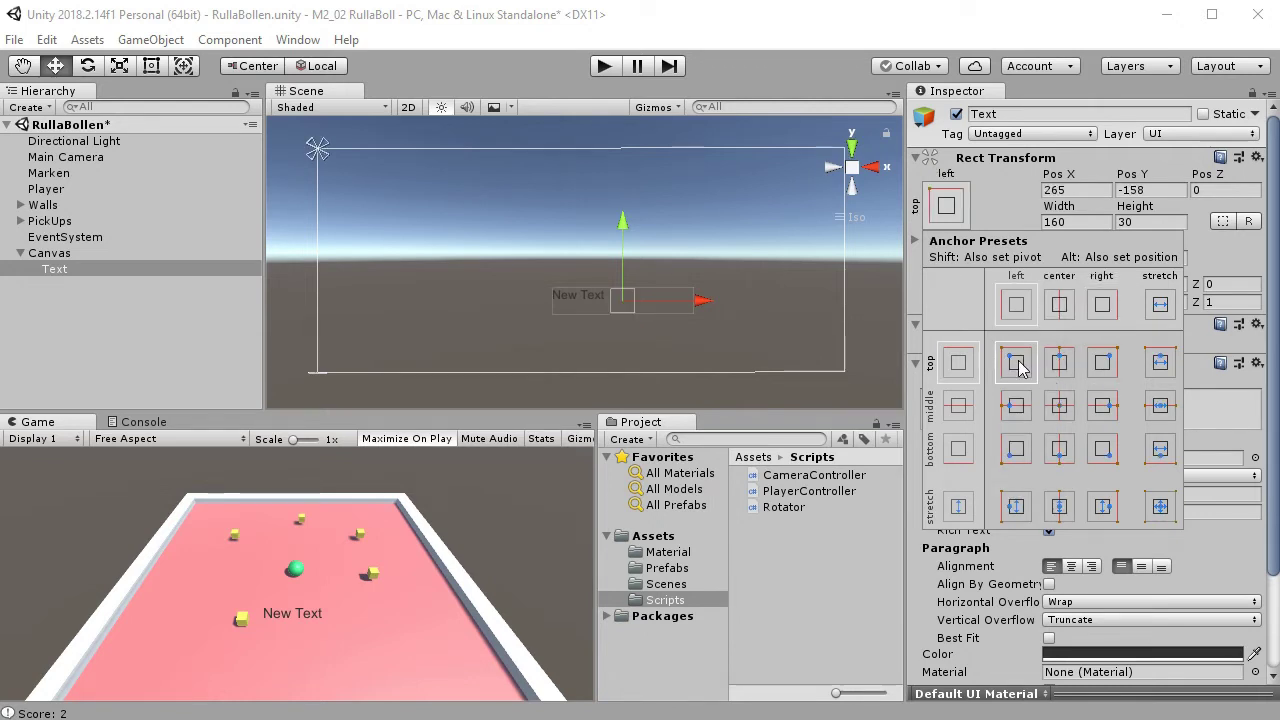
left_click(1062, 406, "shift")
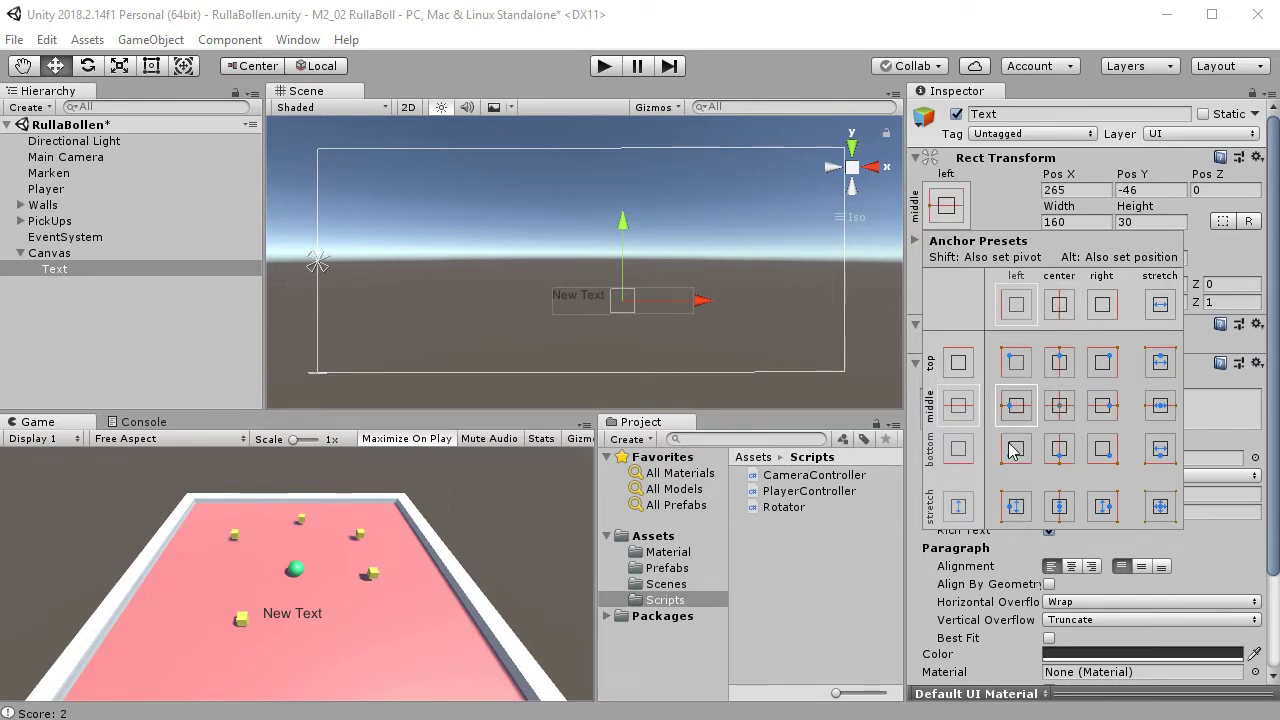
left_click(1060, 449, "shift")
left_click(1013, 362, "shift")
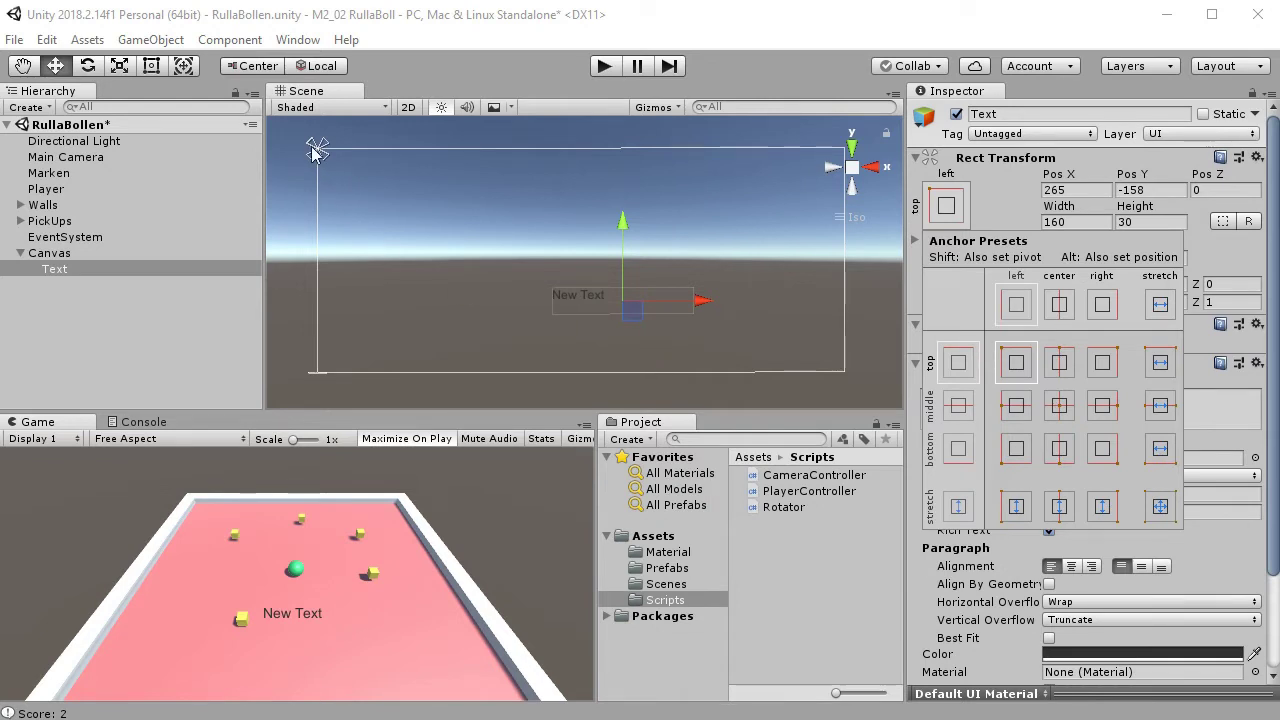
left_click(1245, 263)
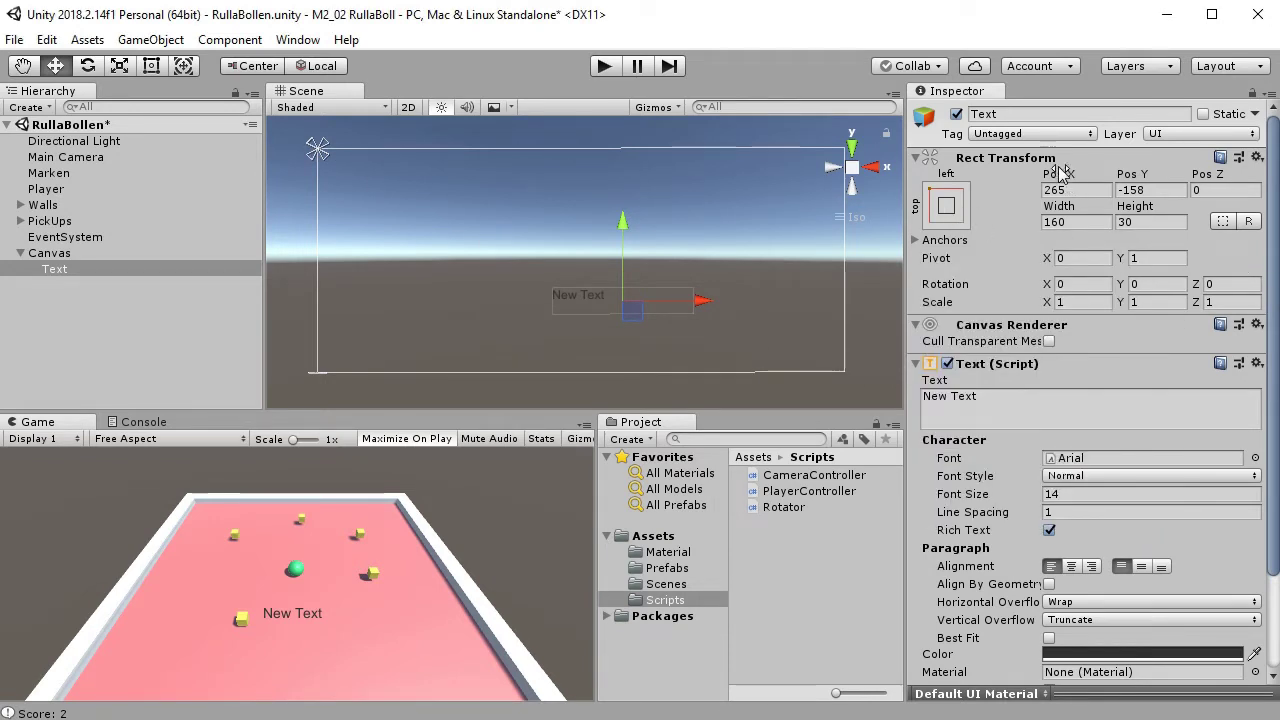
- Place the Text in the canvas's top-left corner by setting Pos X and Pos Y to 0
left_click_drag(1062, 173, 905, 205)
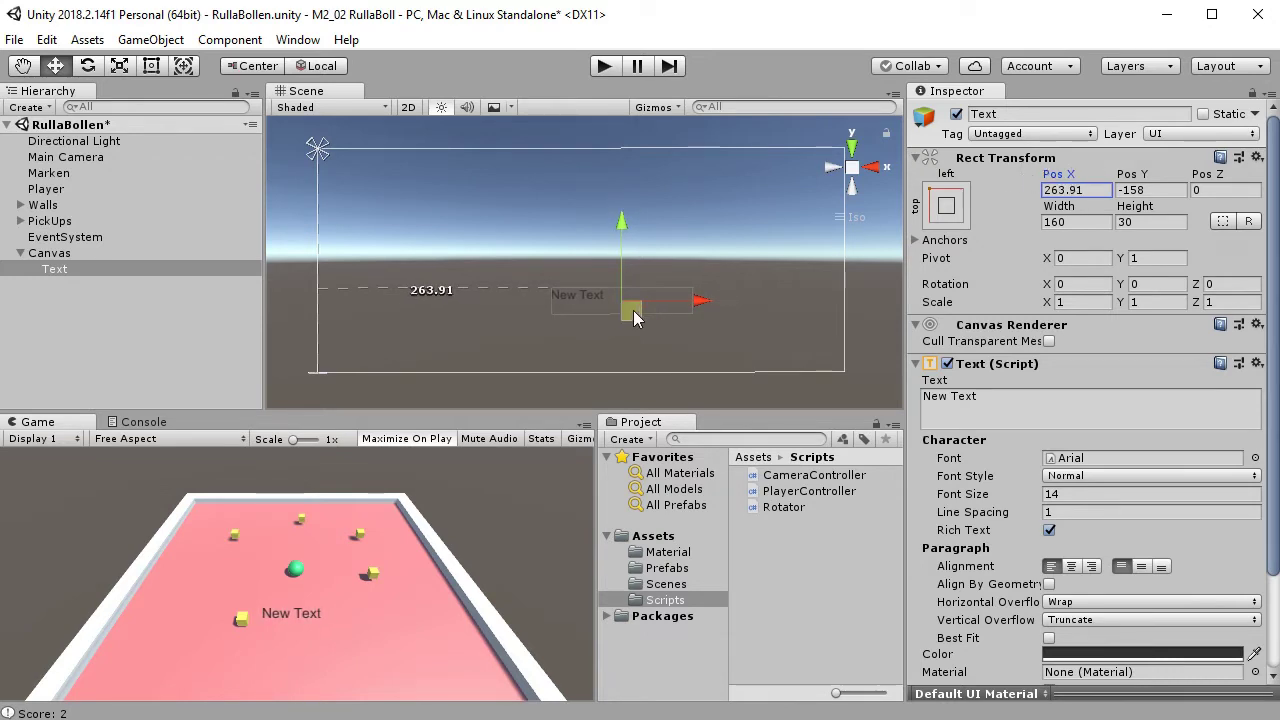
left_click_drag(633, 310, 451, 208)
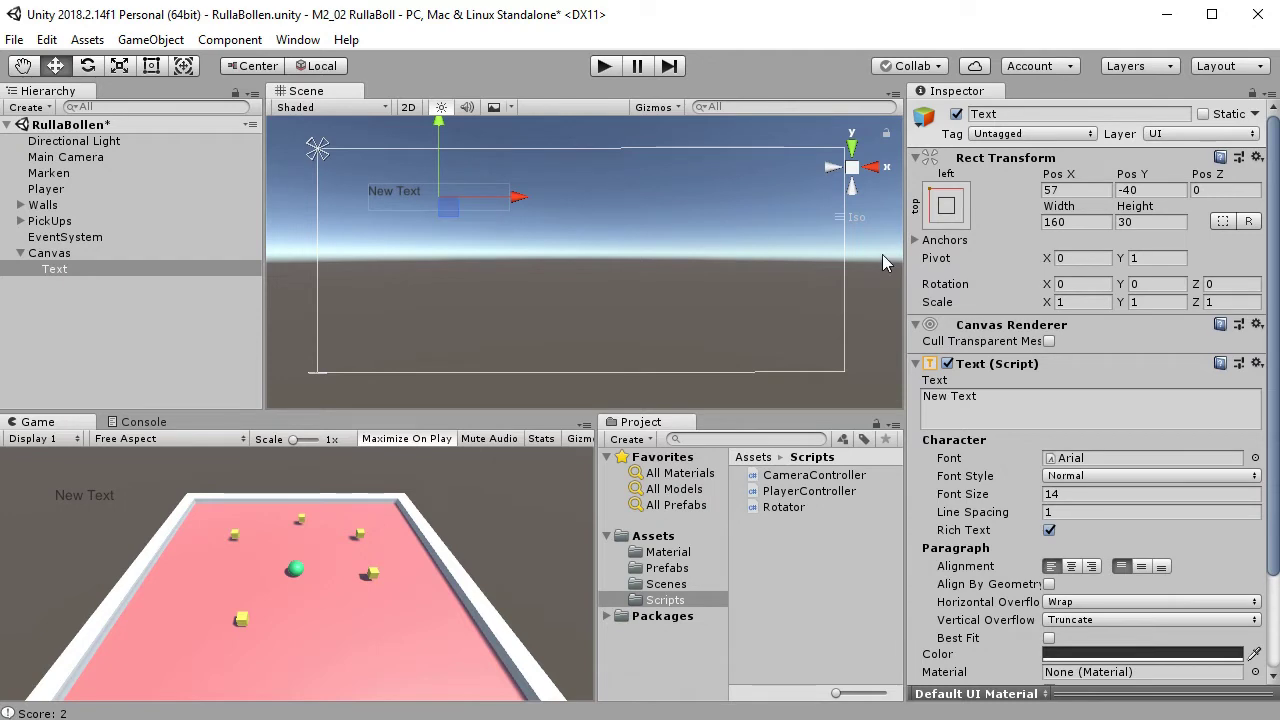
left_click(1068, 192)
type("0")
key("Tab")
type("0")
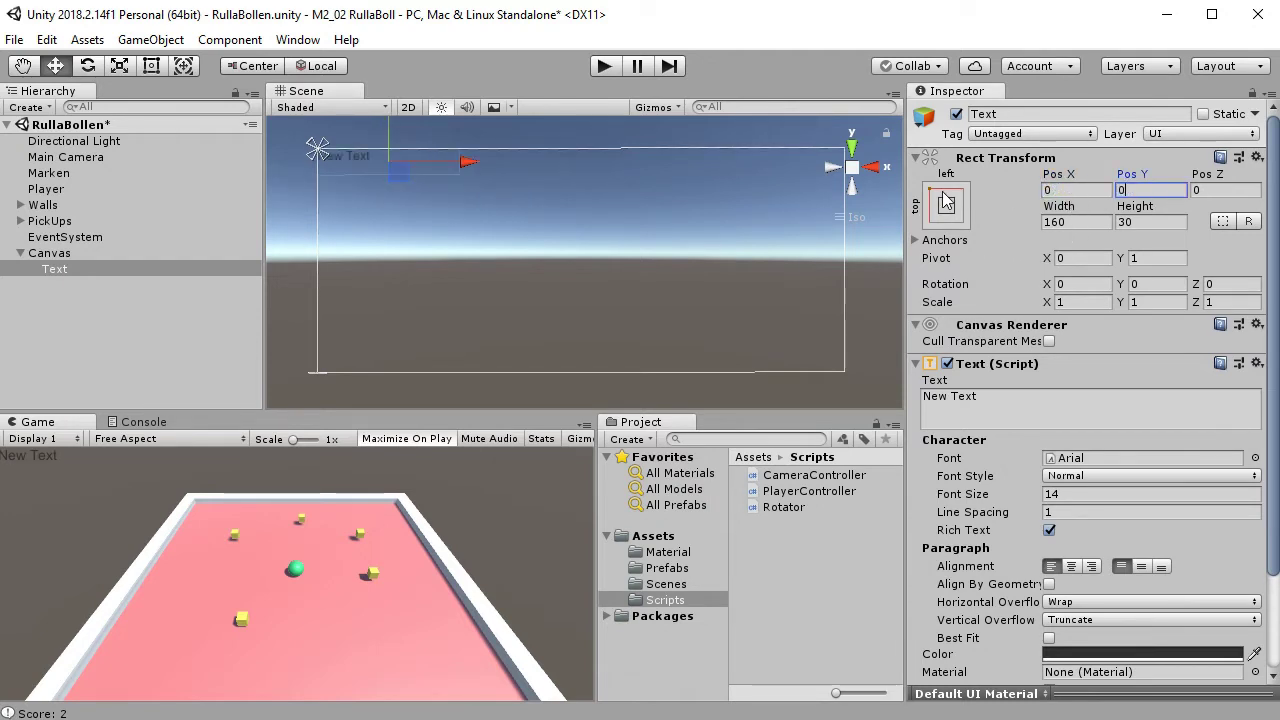
key("Tab")
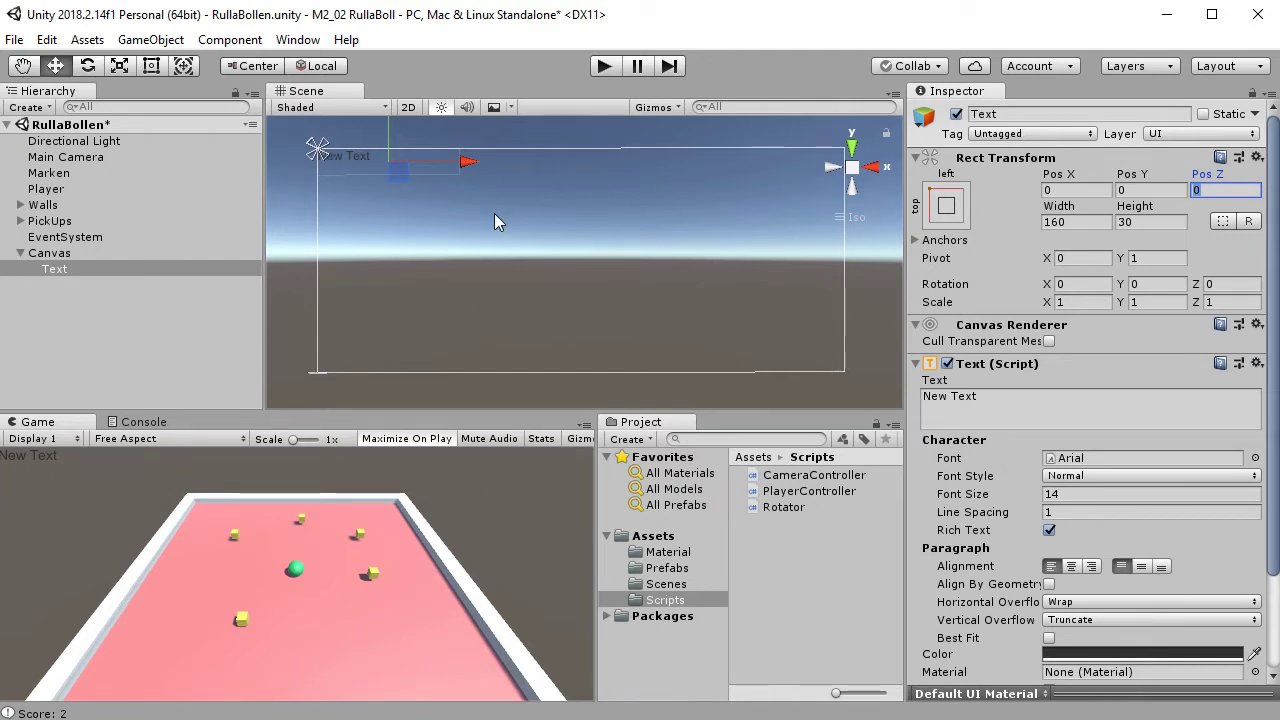
- Change the text color to yellow (F1E52D)
left_click(1170, 654)
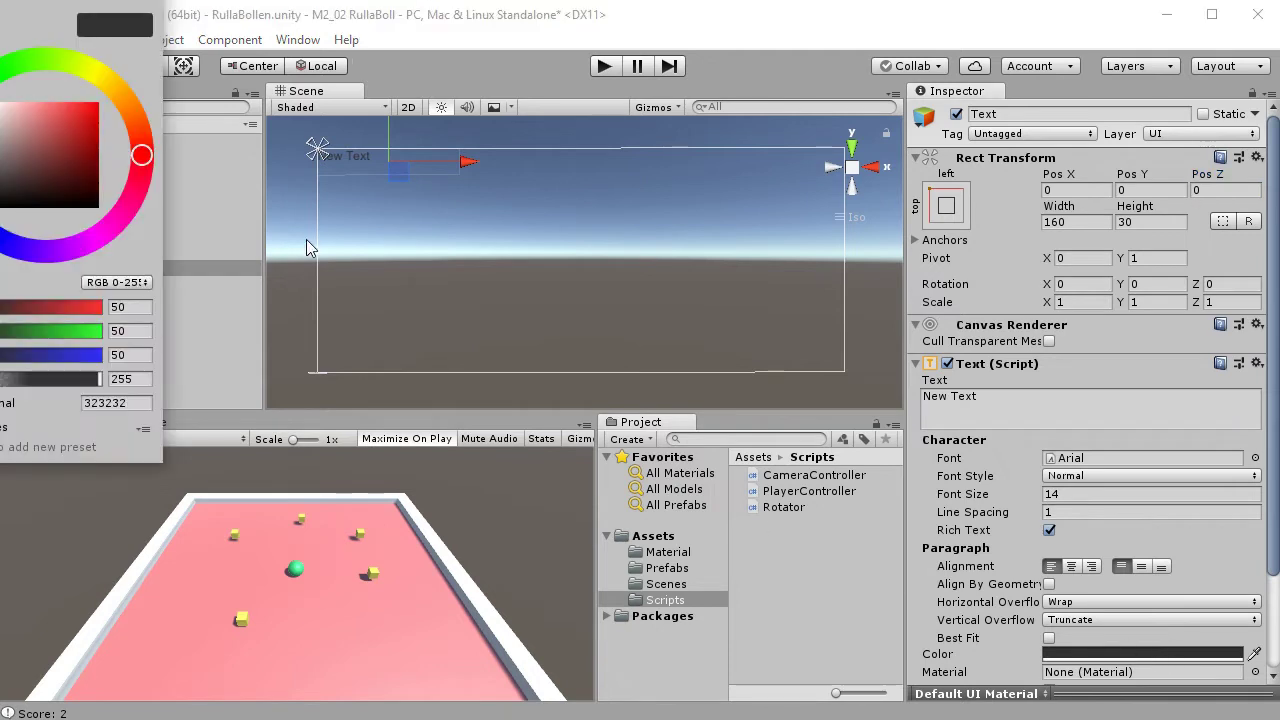
left_click(103, 78)
left_click_drag(88, 106, 79, 107)
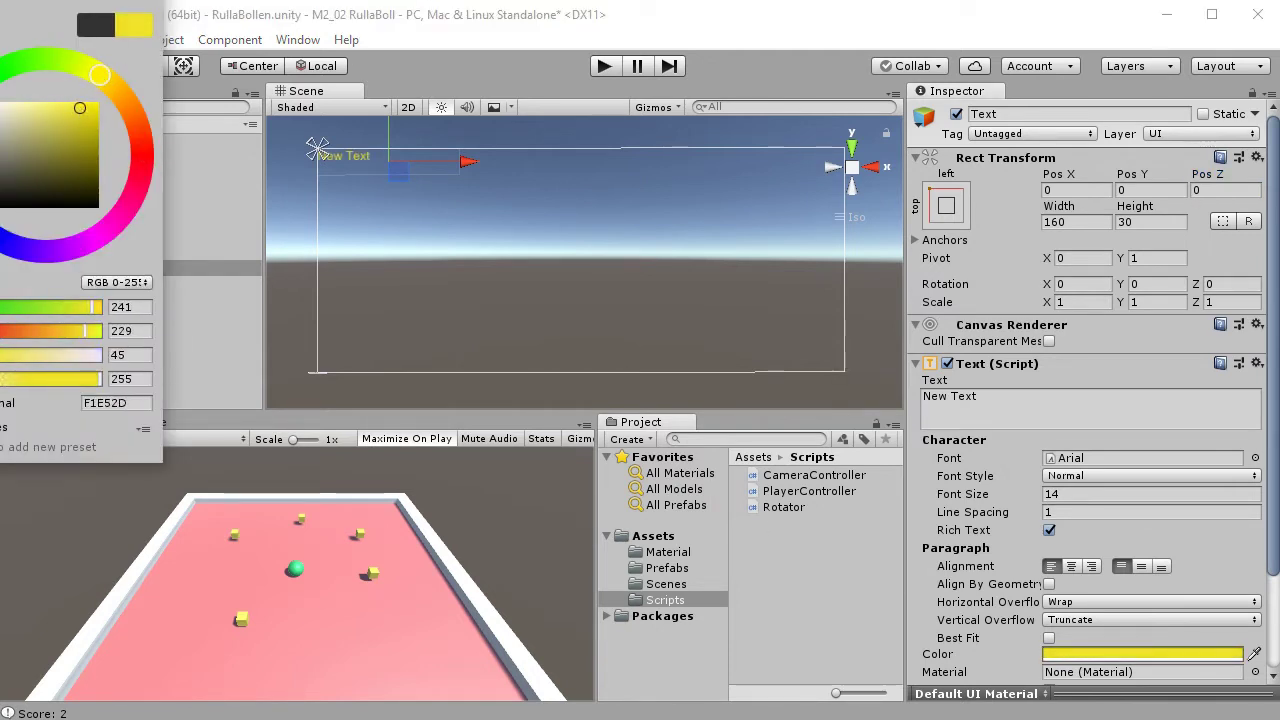
left_click(279, 102)
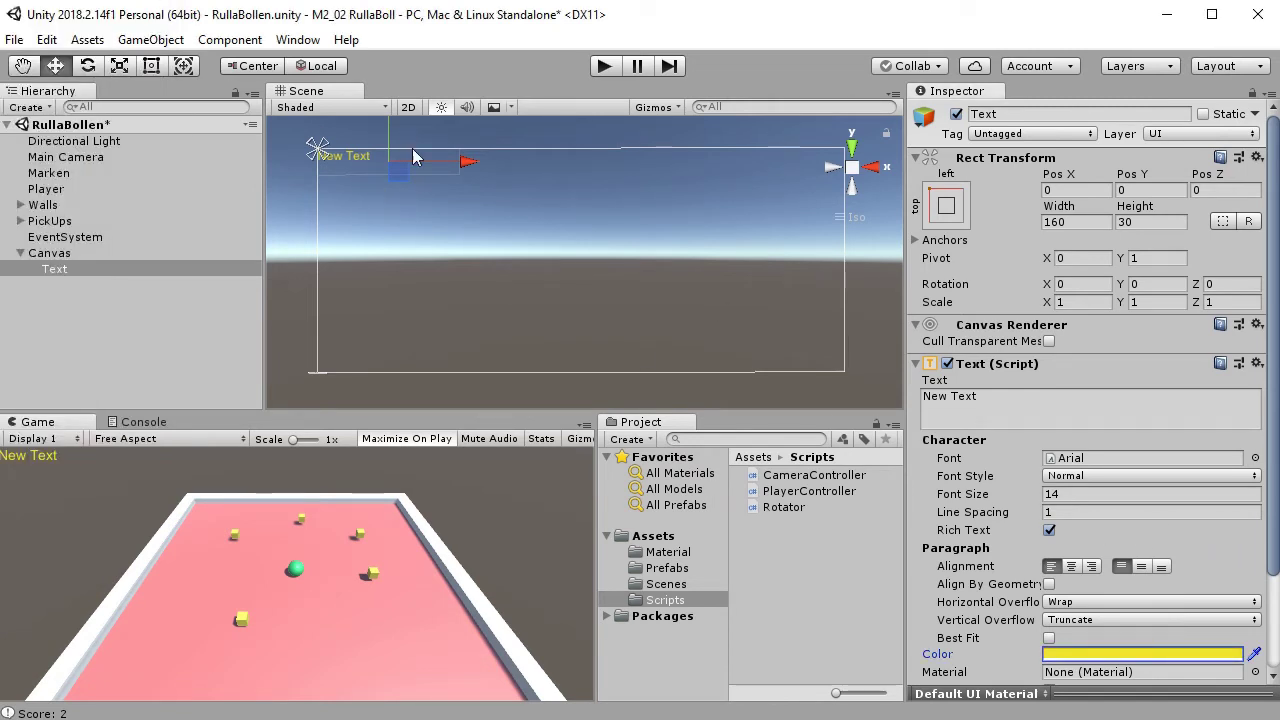
- Set the text's font size to 25 and its rectangle width to 200
left_click(1066, 493)
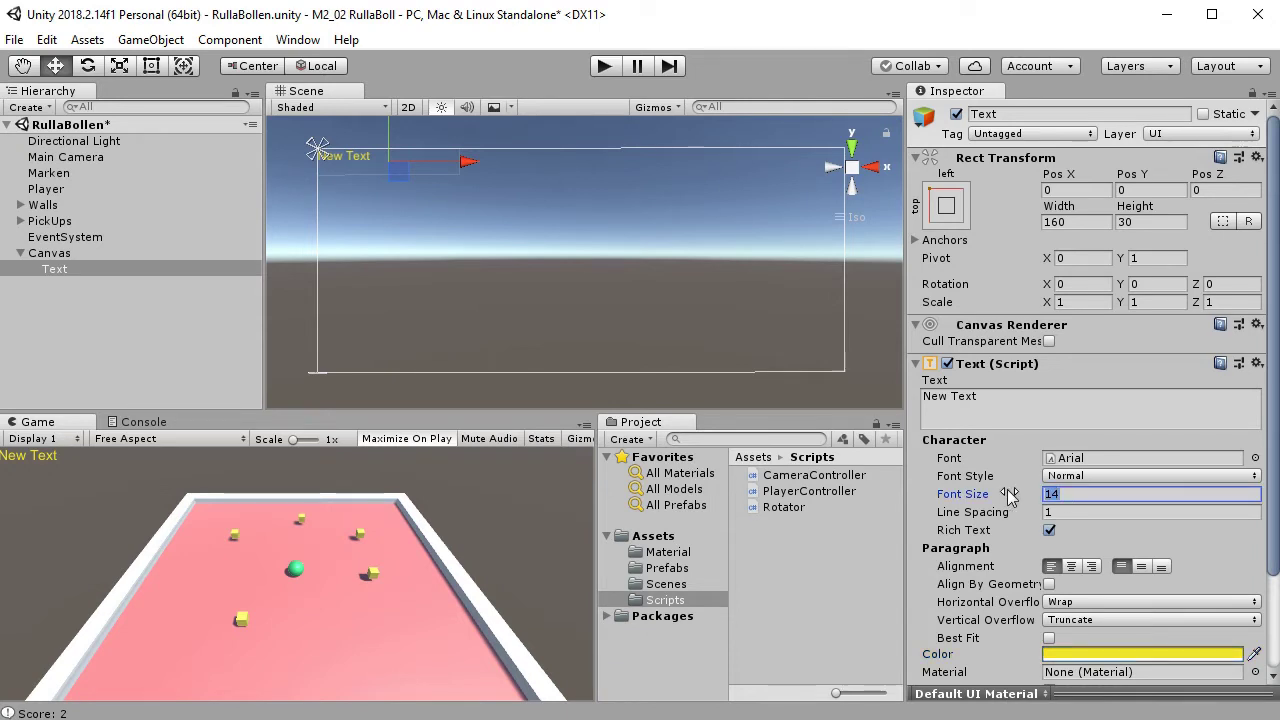
type("25")
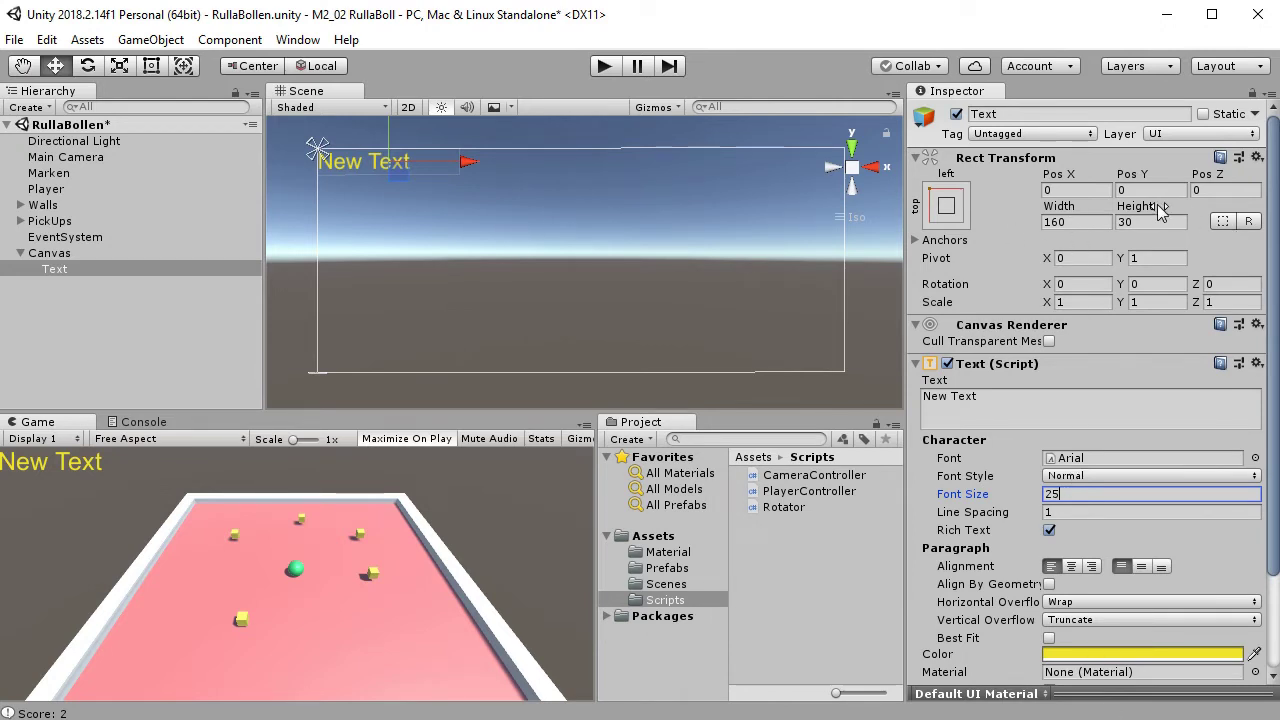
left_click(1065, 222)
type("200")
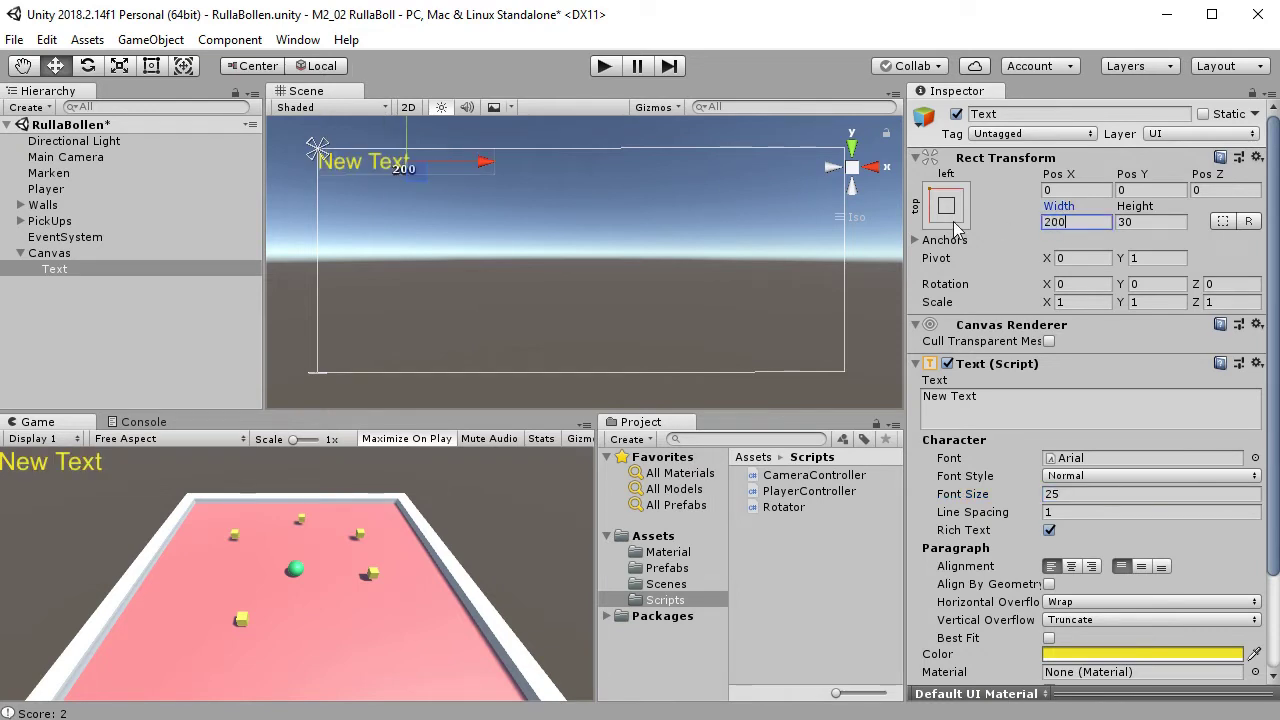
- Set the height of the Text object's rectangle to 40
key("Tab")
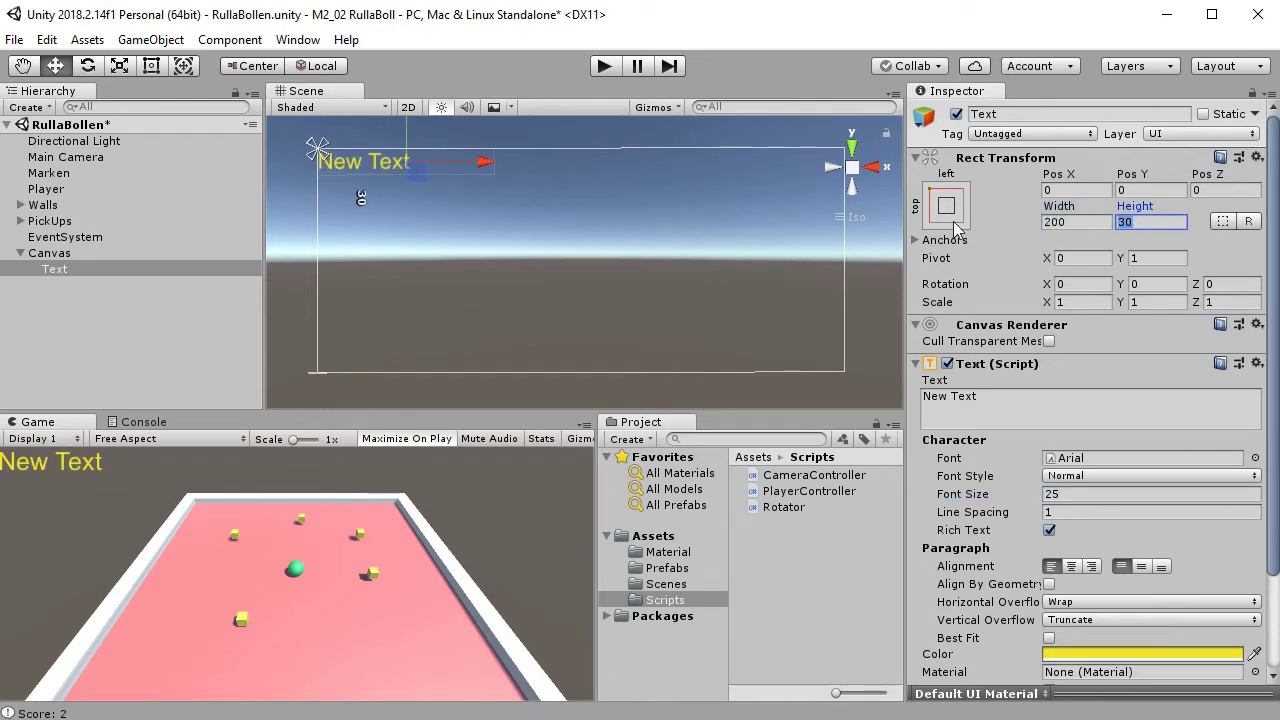
type("40")
key("Return")
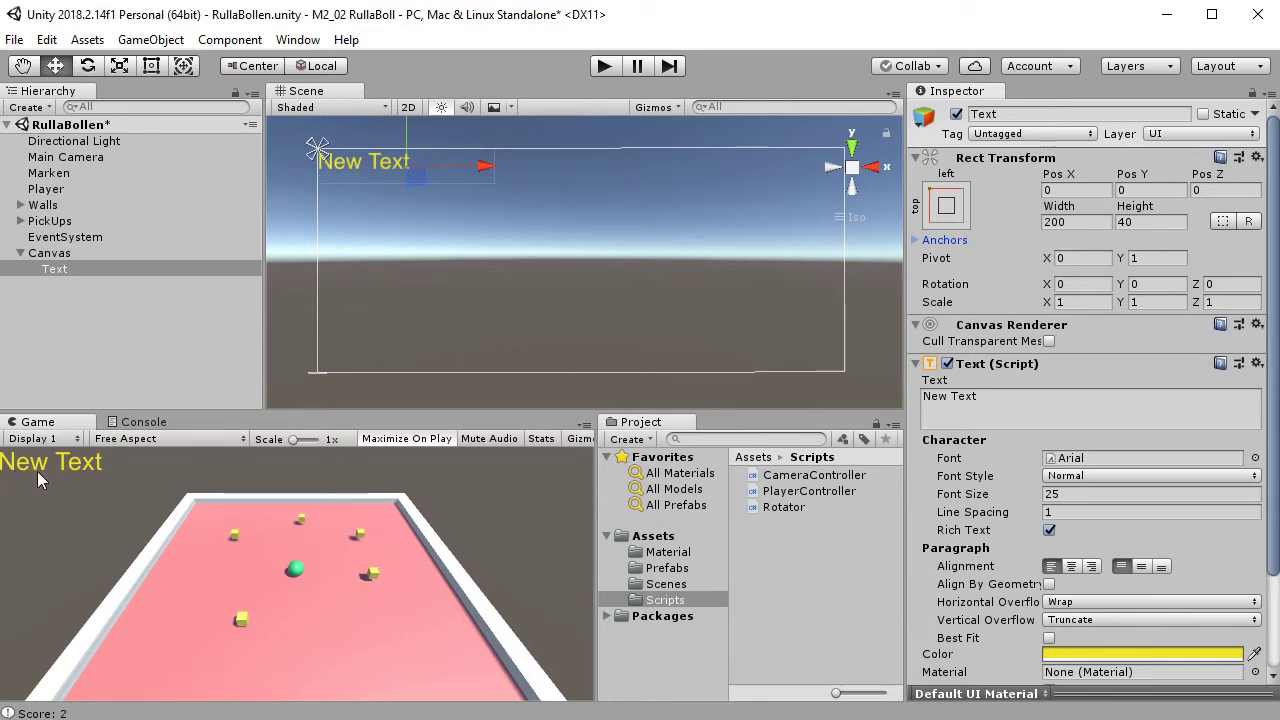
left_click(1000, 400)
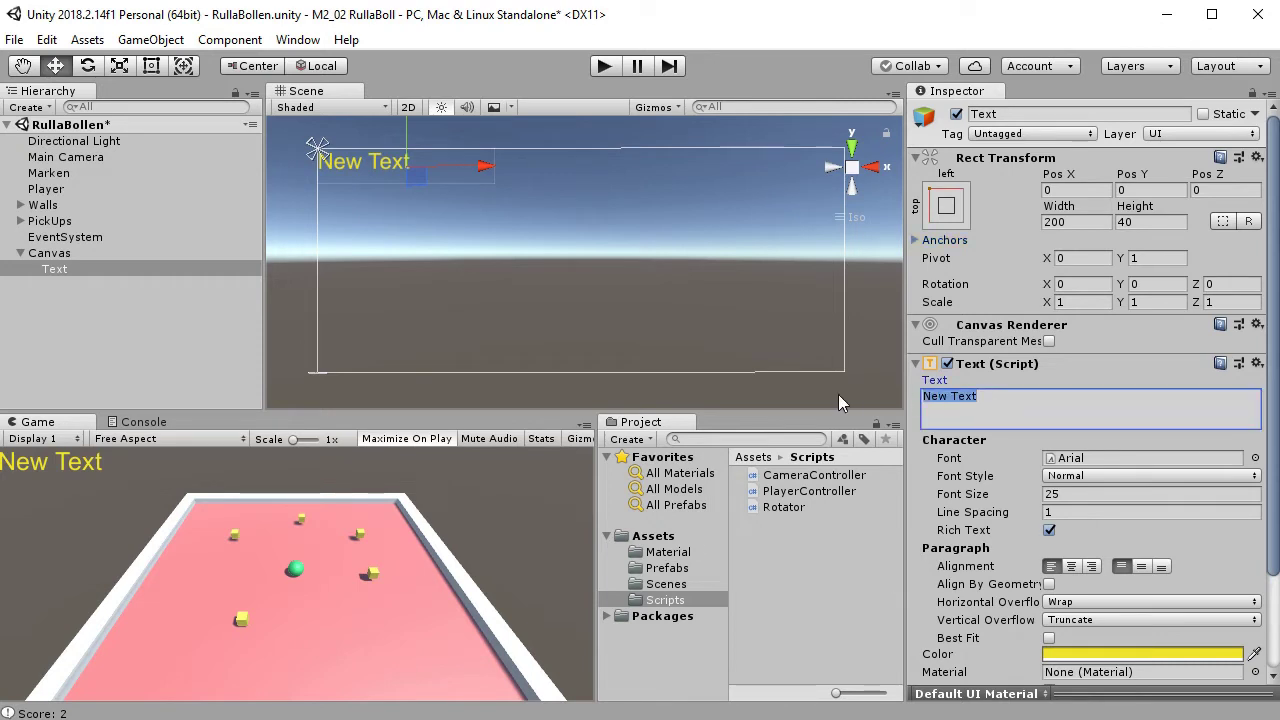
type("Poäng")
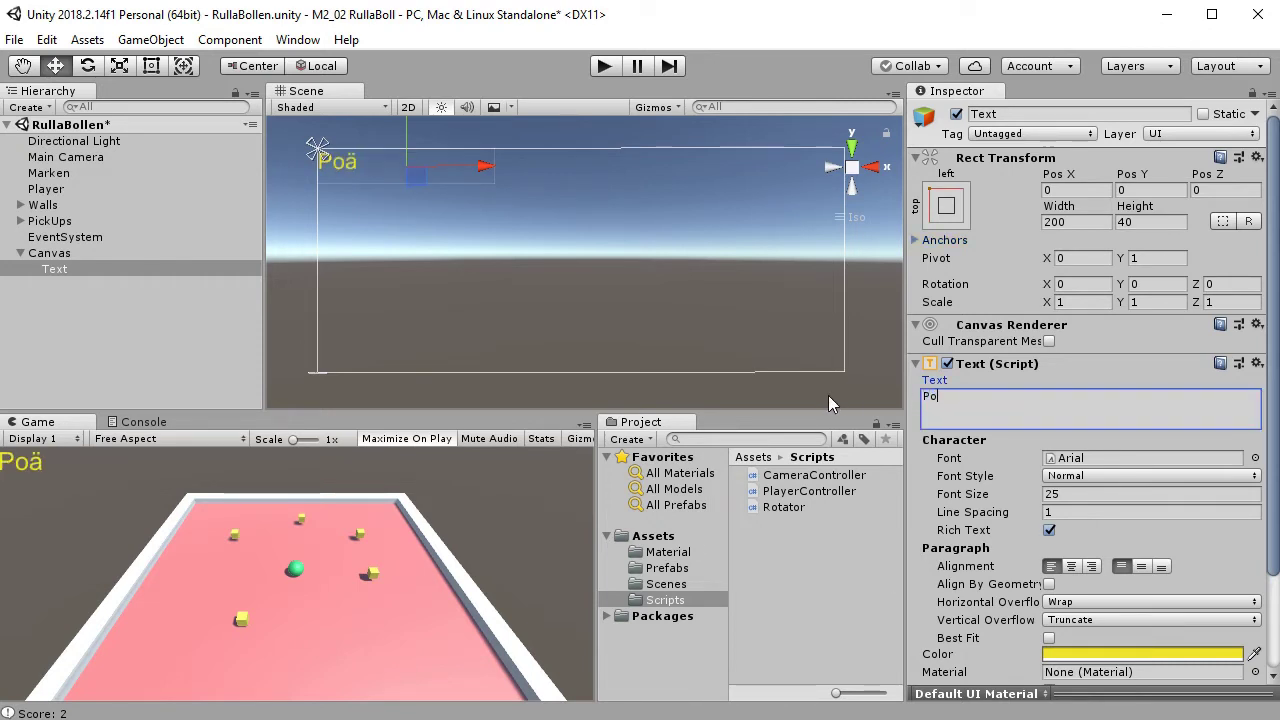
type(": 0")
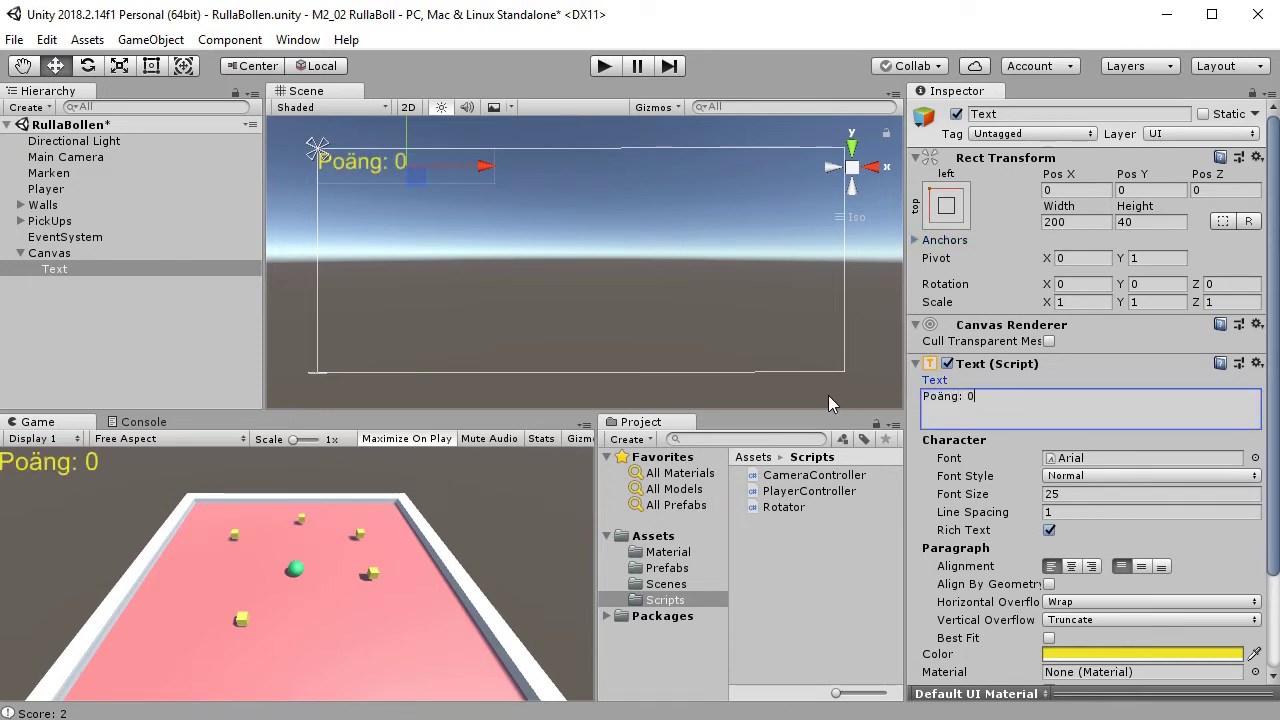
key("BackSpace")
key("BackSpace")
key("BackSpace")
key("BackSpace")
key("BackSpace")
key("BackSpace")
key("BackSpace")
key("BackSpace")
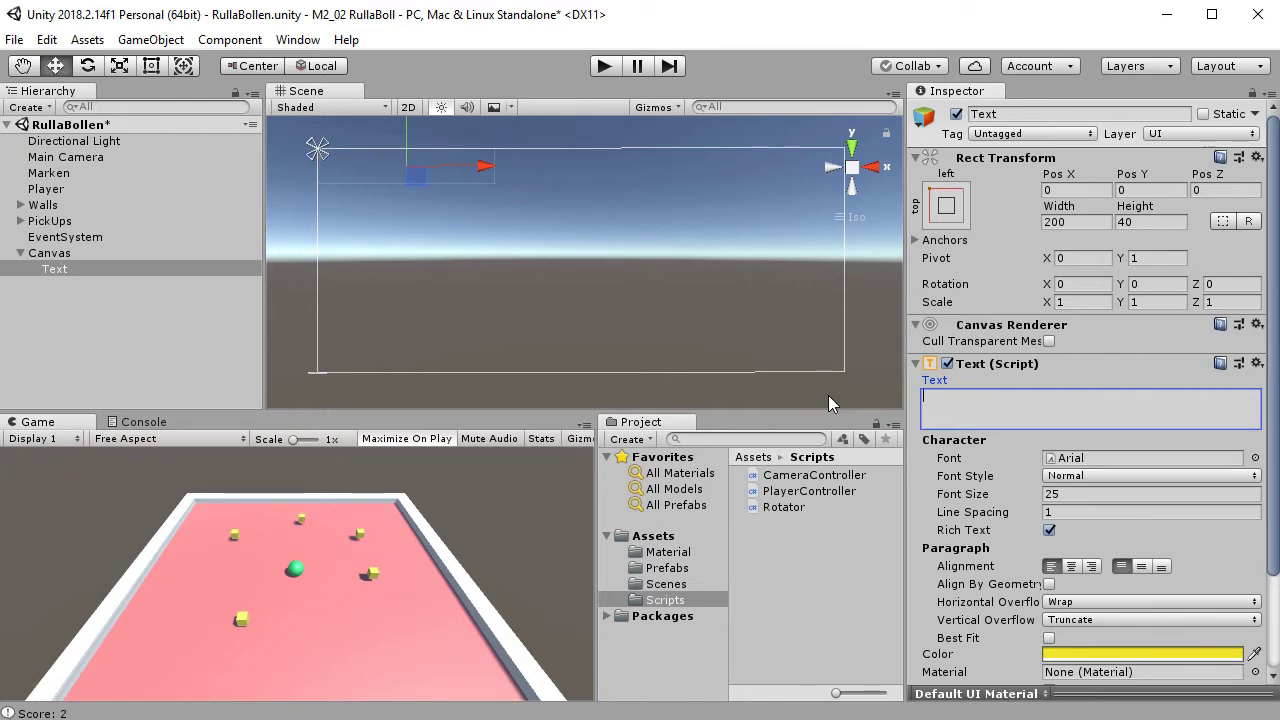
- Enter CountText as the displayed text and rename the Text object under Canvas as CountText
type("CountTe")
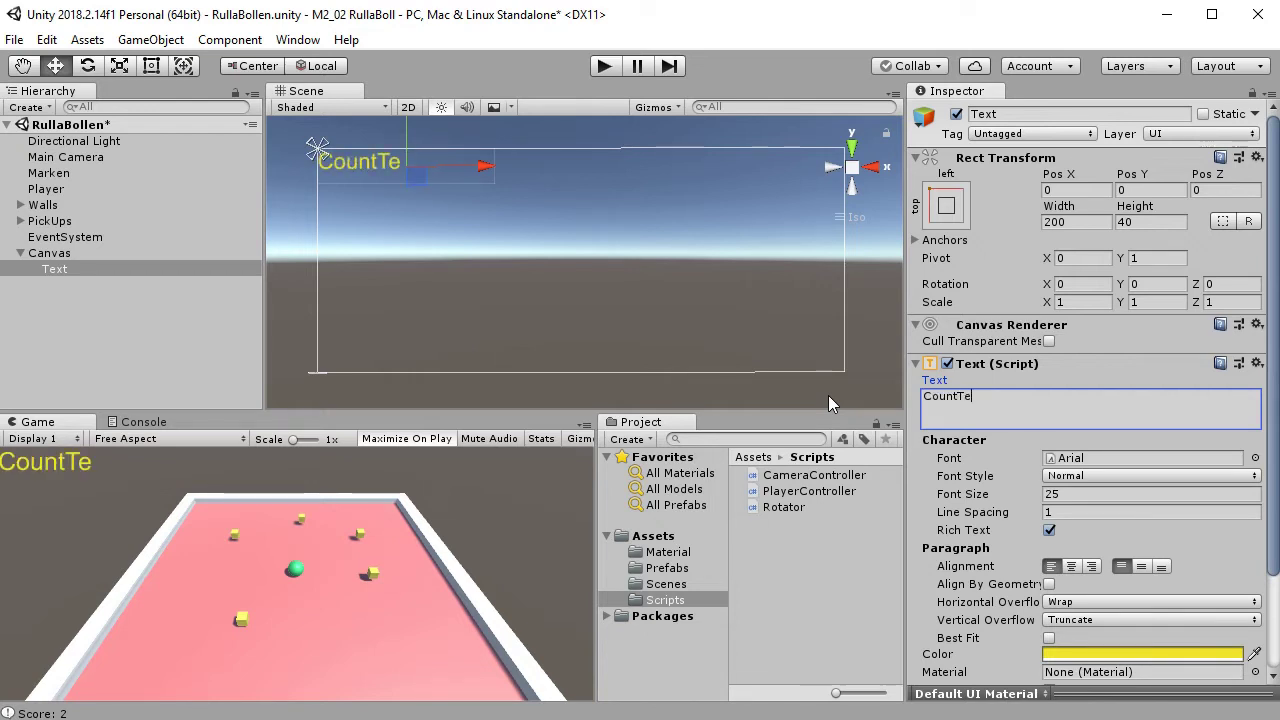
type("xt")
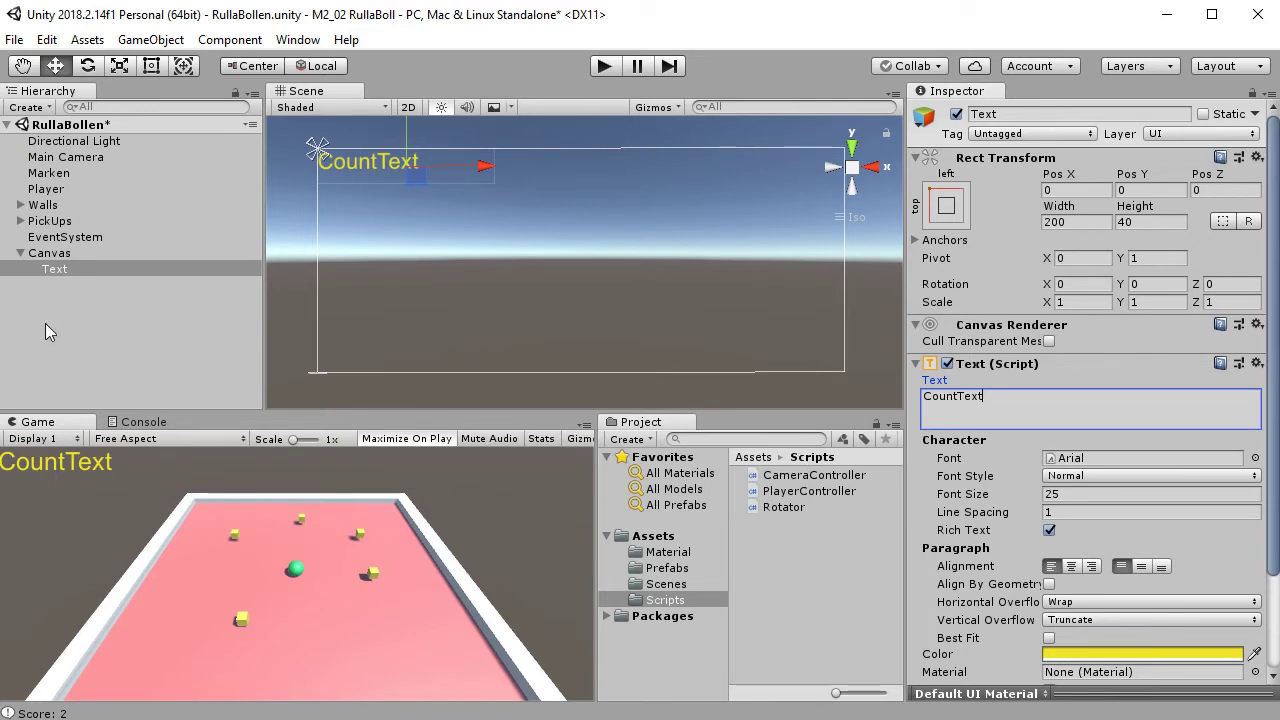
left_click(78, 273)
left_click(78, 273)
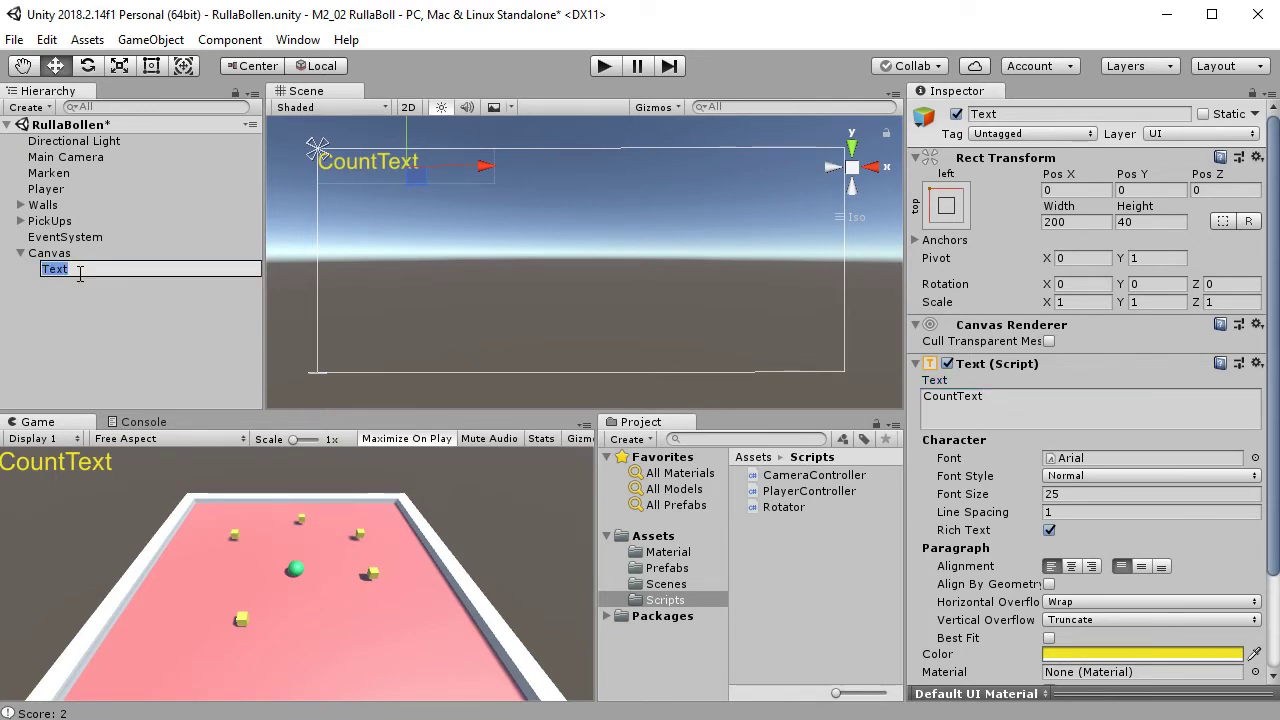
type("CountTe")
key("Return")
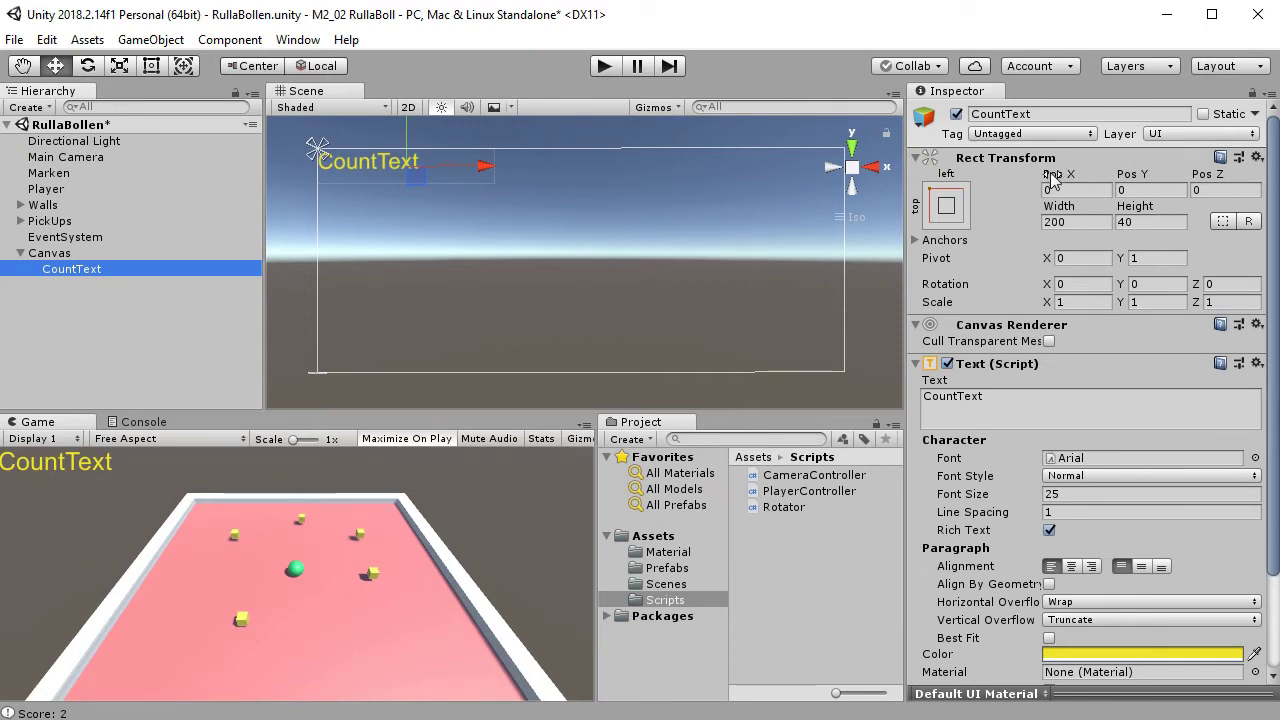
- Nudge CountText inward from the canvas's top-left corner to about Pos X 14.7 and Pos Y -9.5
left_click_drag(1058, 180, 1099, 192)
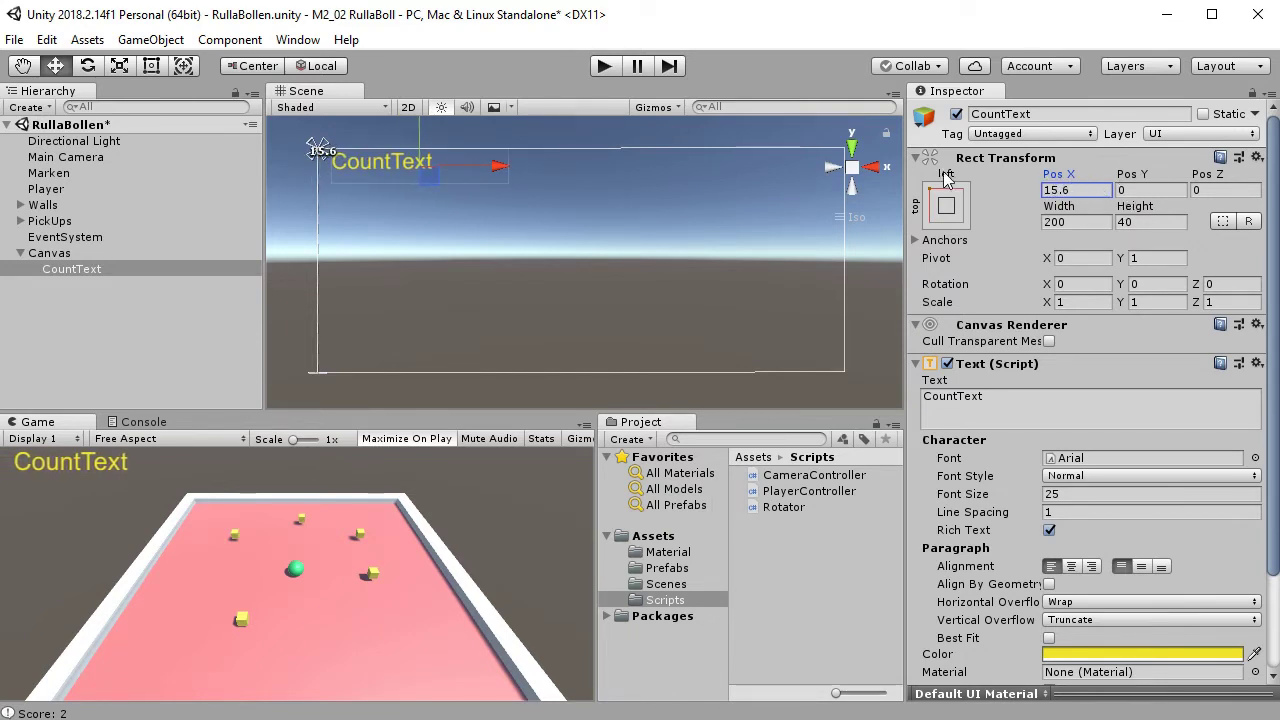
scroll(465, 192, "down", 3)
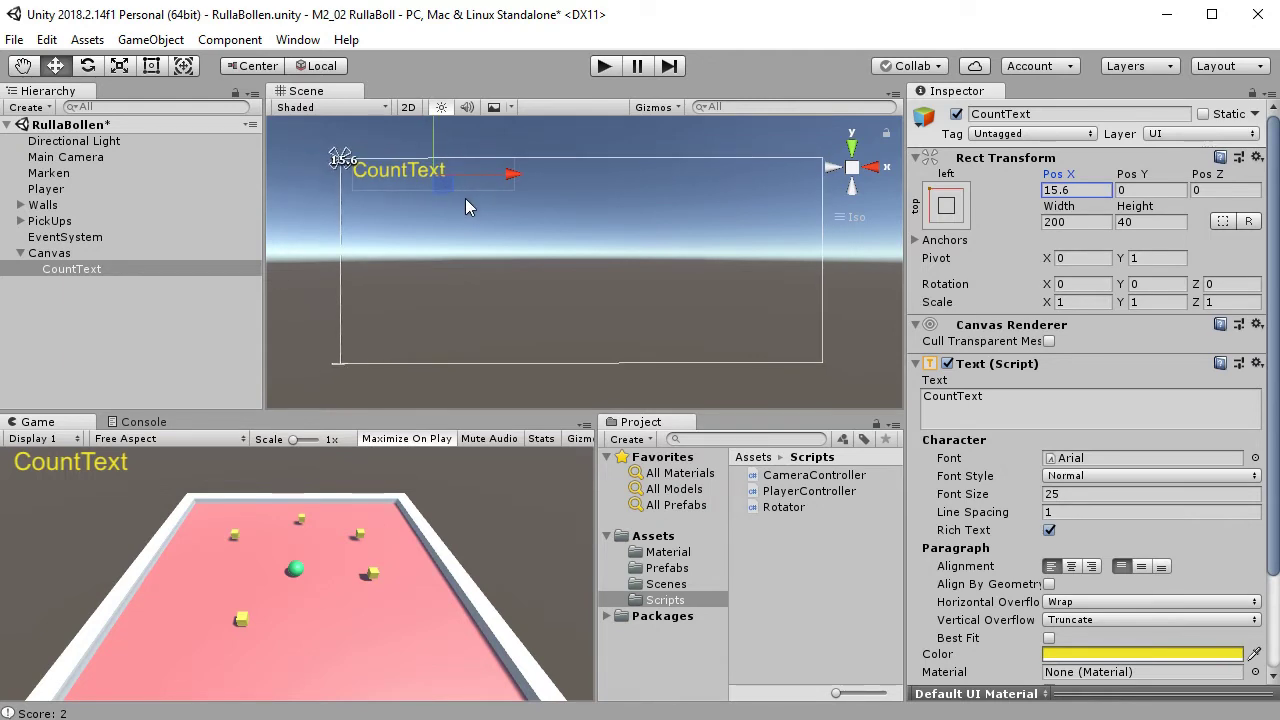
scroll(457, 140, "down", 2)
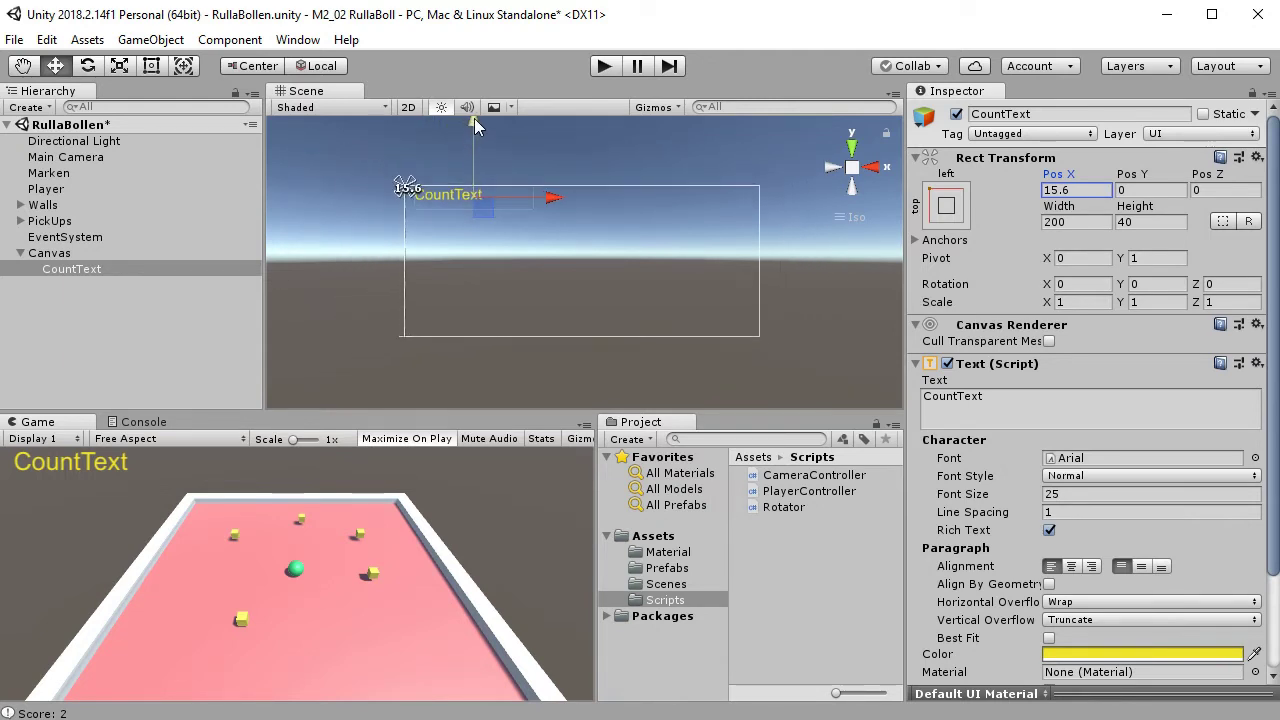
mouse_move(477, 126)
left_mouse_down()
mouse_move(478, 160)
mouse_move(486, 140)
left_mouse_up()
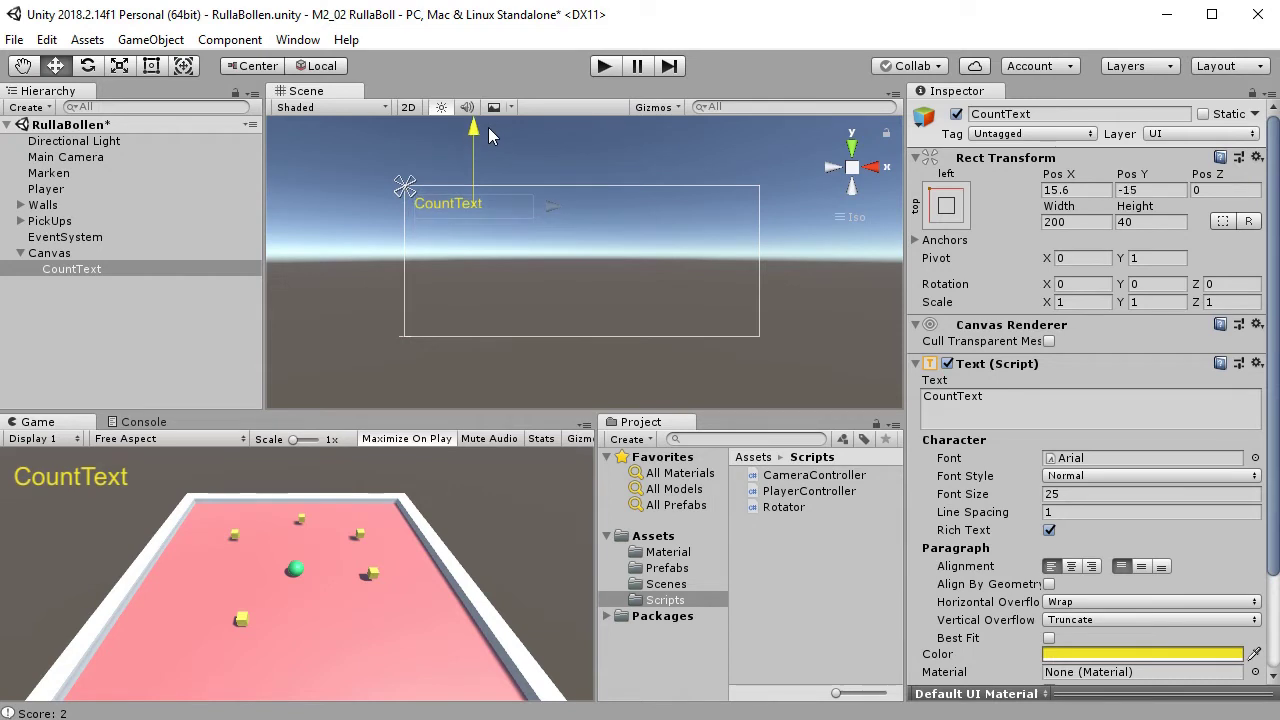
scroll(490, 213, "up", 2)
scroll(495, 211, "up", 1)
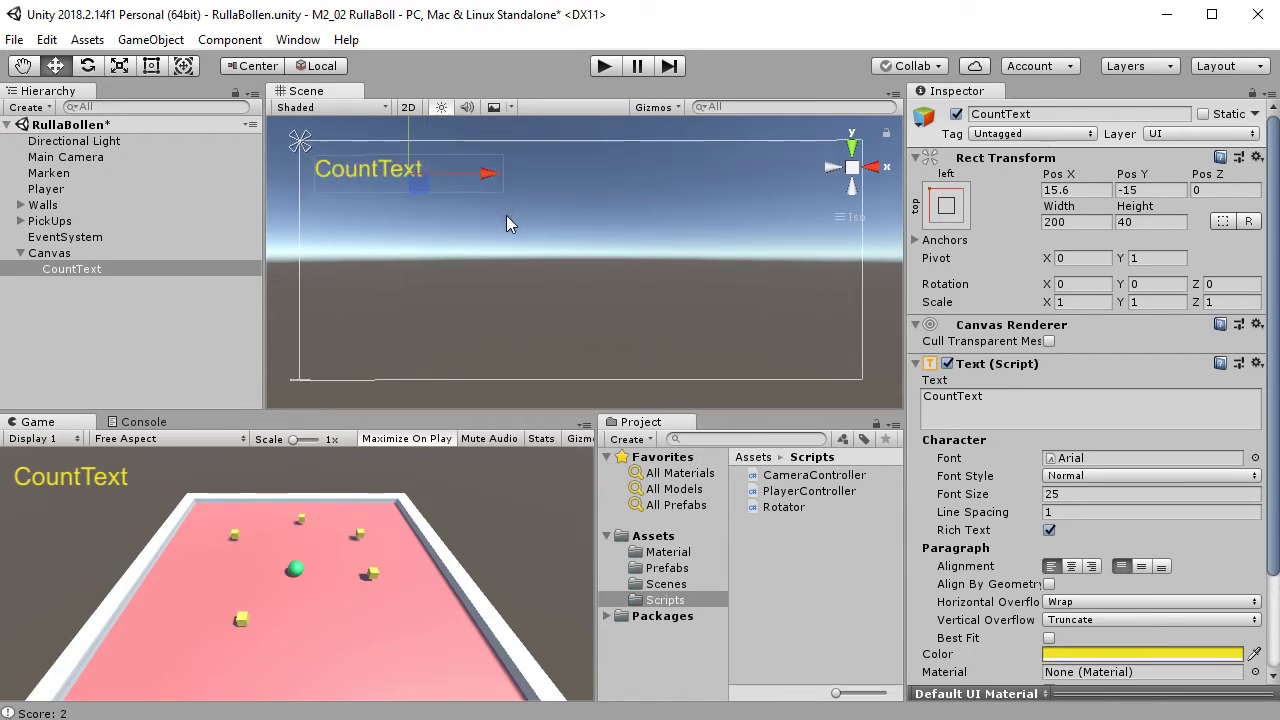
left_click_drag(1062, 176, 1030, 175)
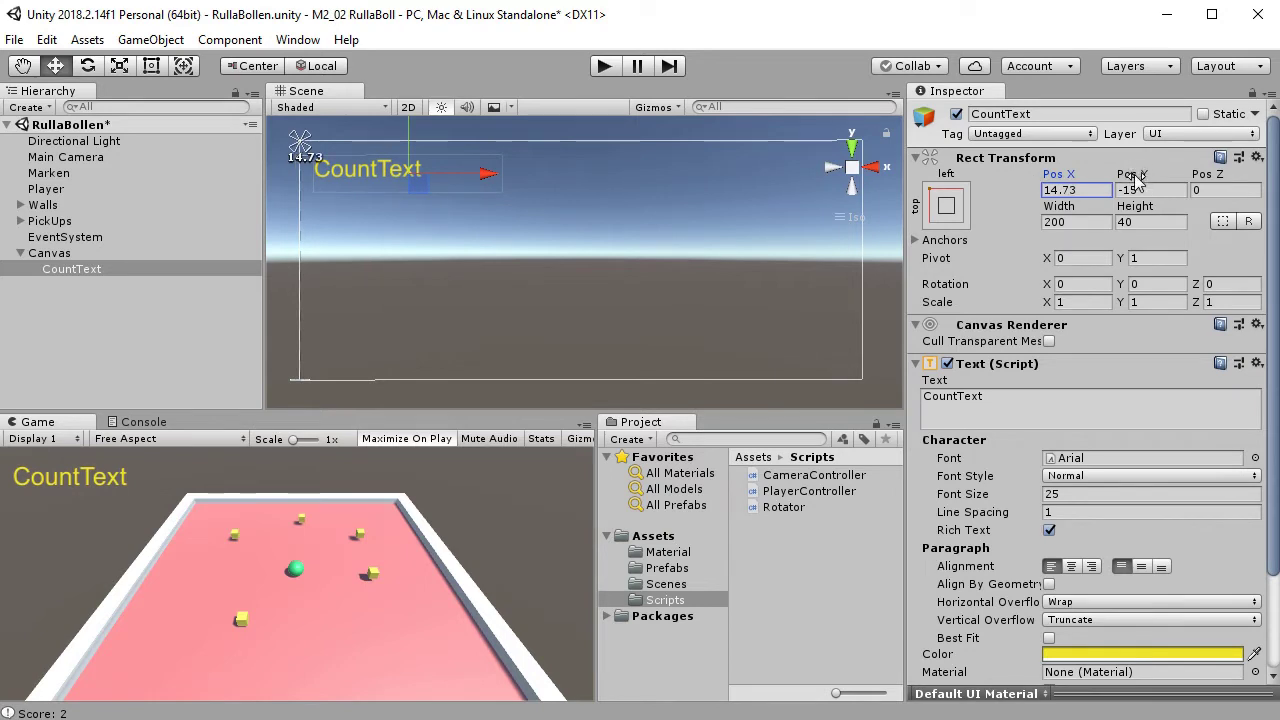
left_click_drag(1130, 174, 1190, 170)
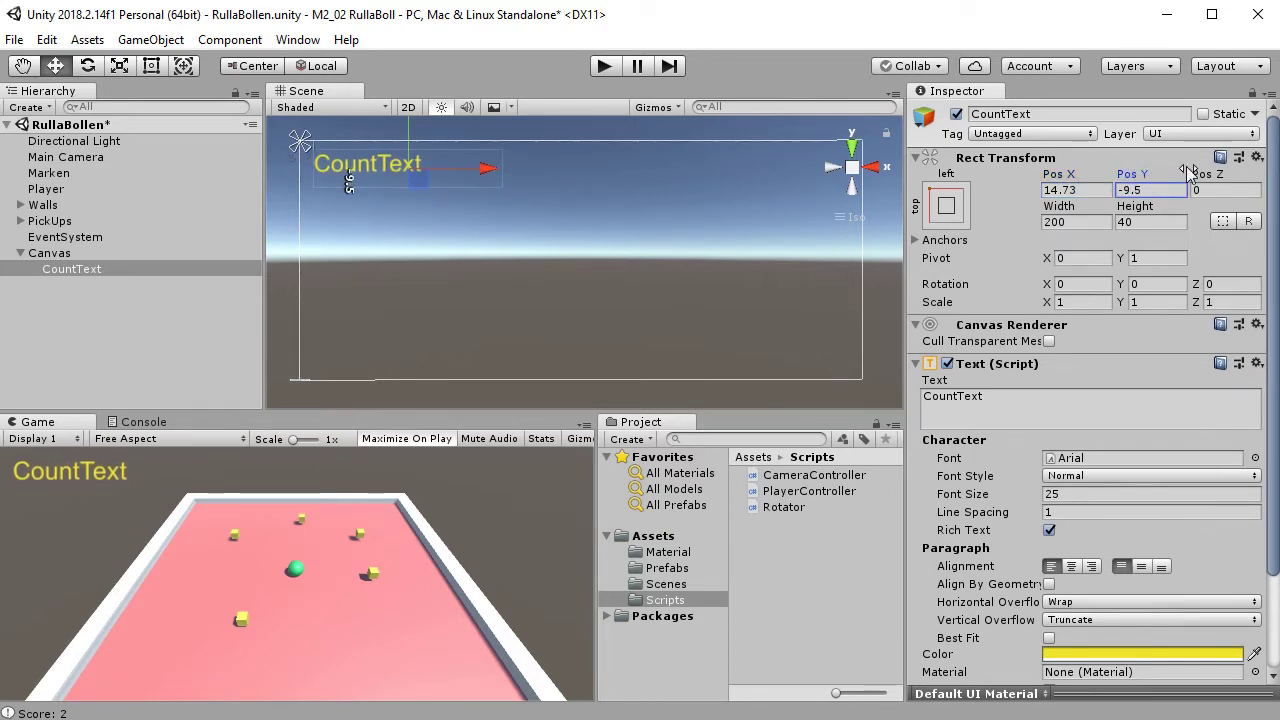
- Set CountText's Pos X to 15 and Pos Y to -9
left_click(1078, 190)
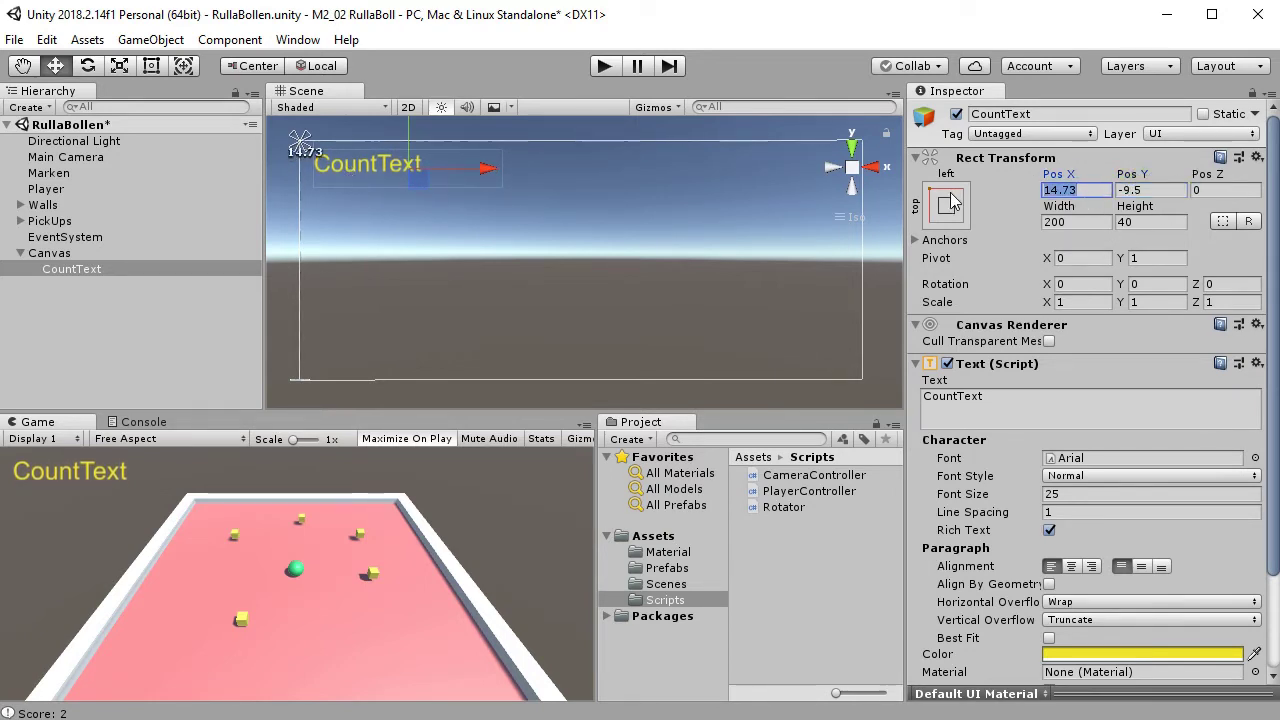
type("15")
key("Tab")
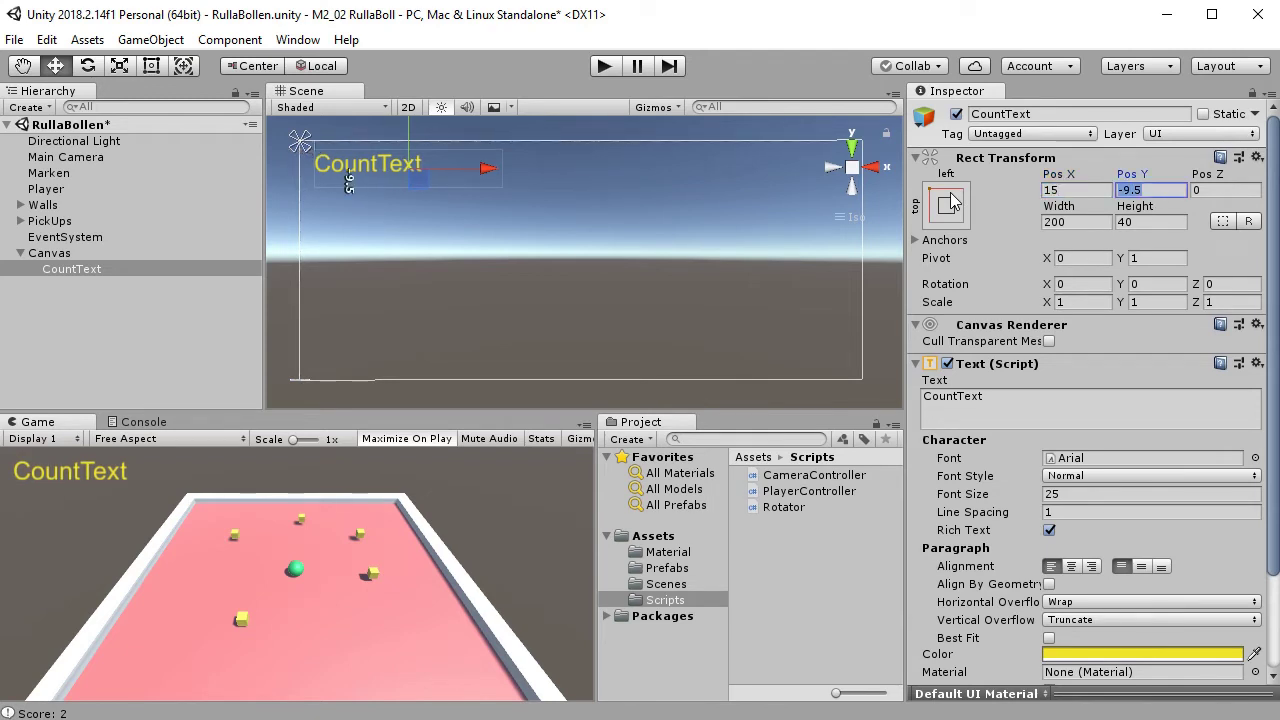
type("-9.")
key("Tab")
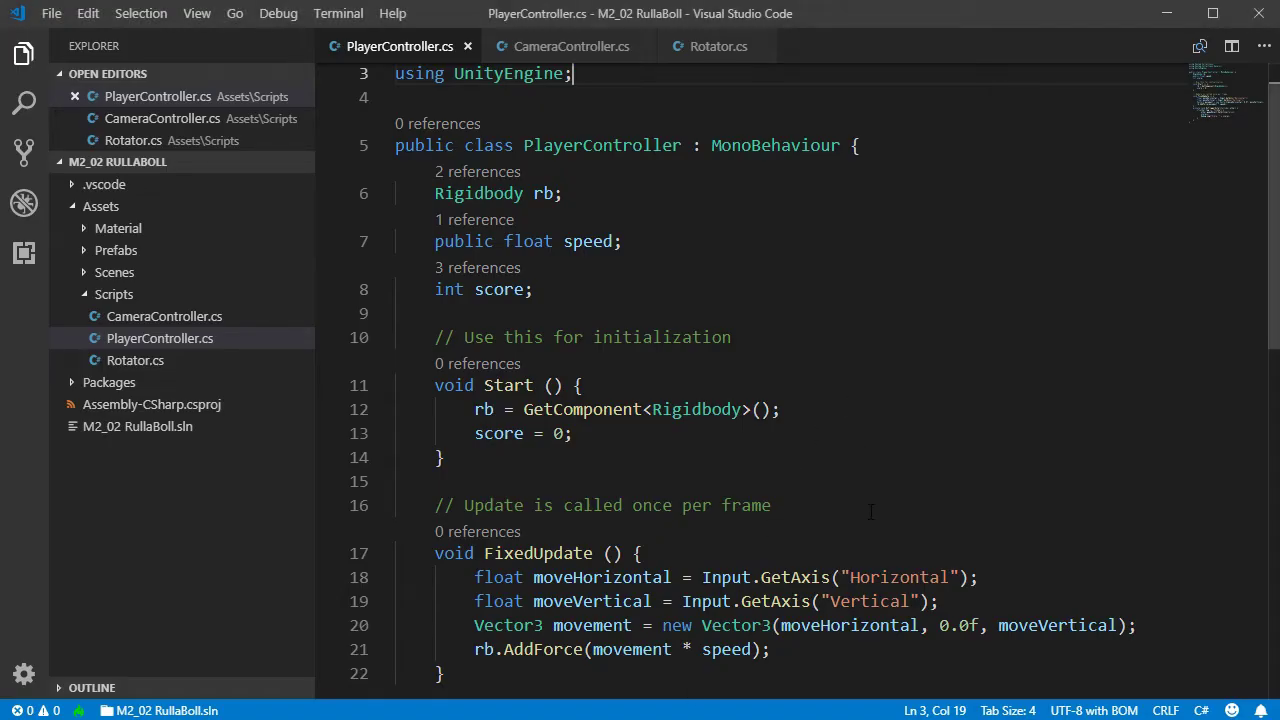
- Review the score logging in OnTriggerEnter and the variable declarations in PlayerController.cs, comparing them with the scene in Unity
scroll(870, 512, "down", 6)
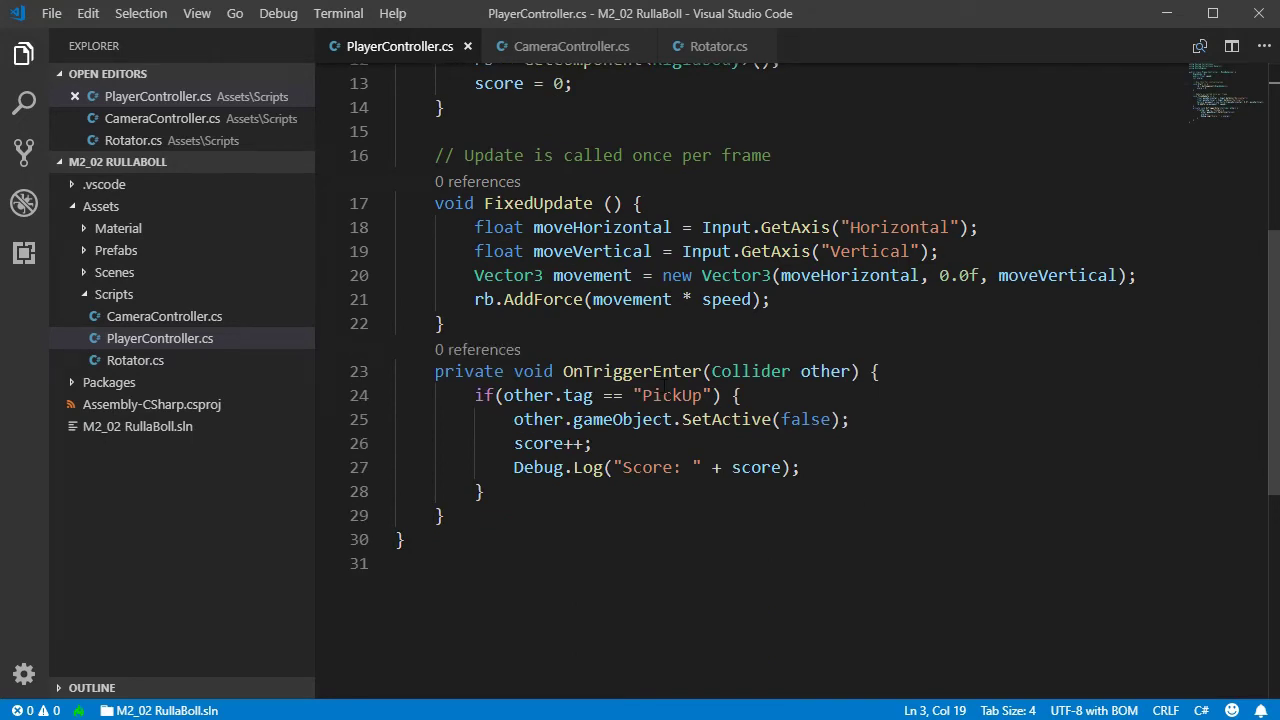
double_click(540, 470)
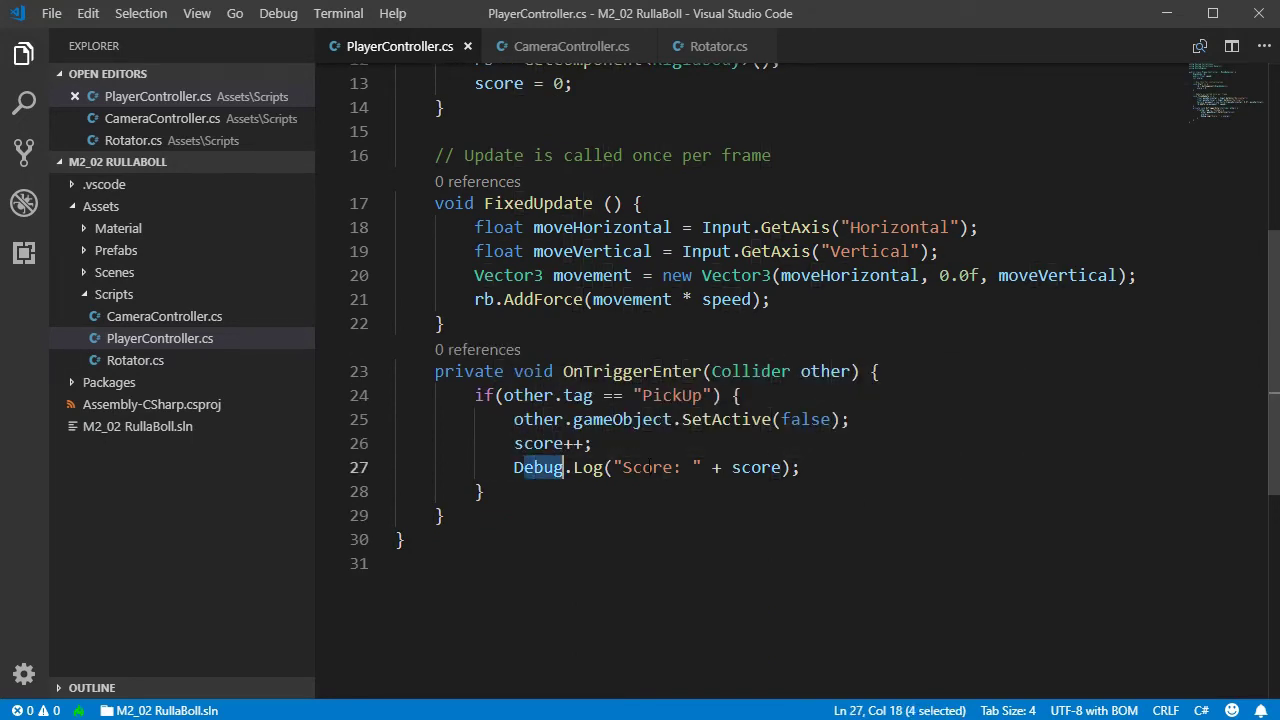
left_click(804, 468, "shift")
left_click(853, 482)
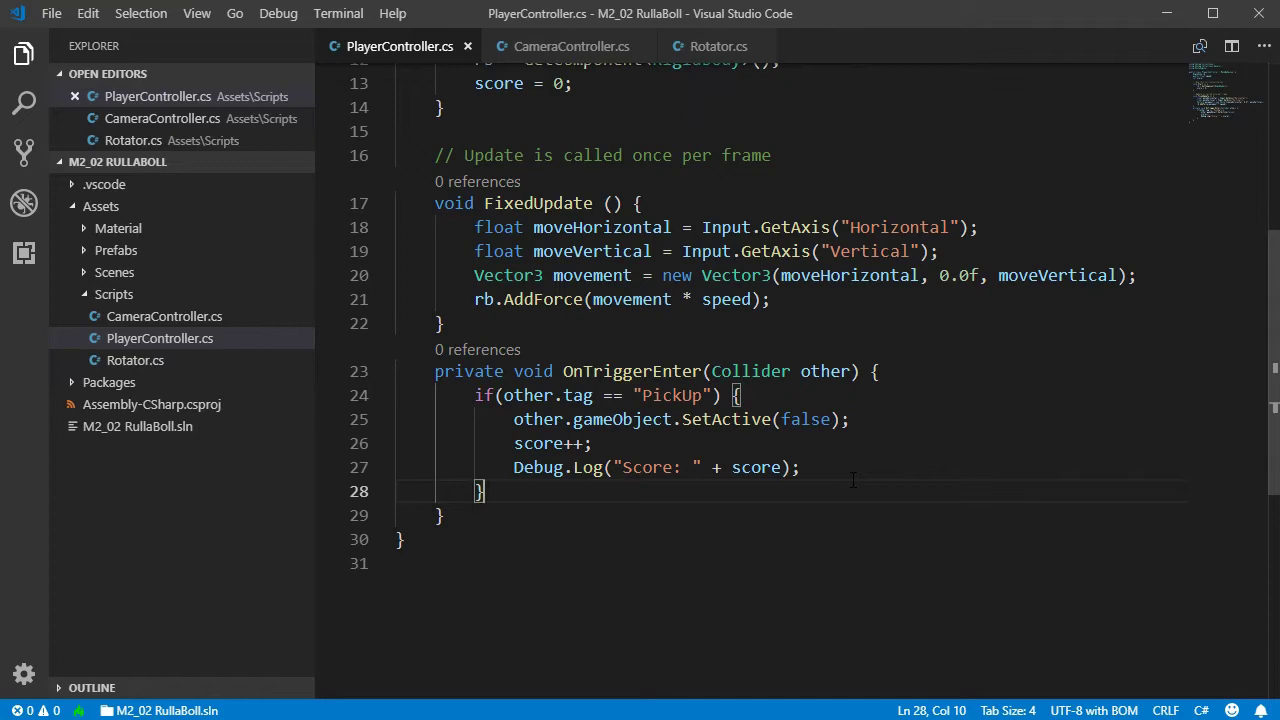
scroll(716, 418, "up", 8)
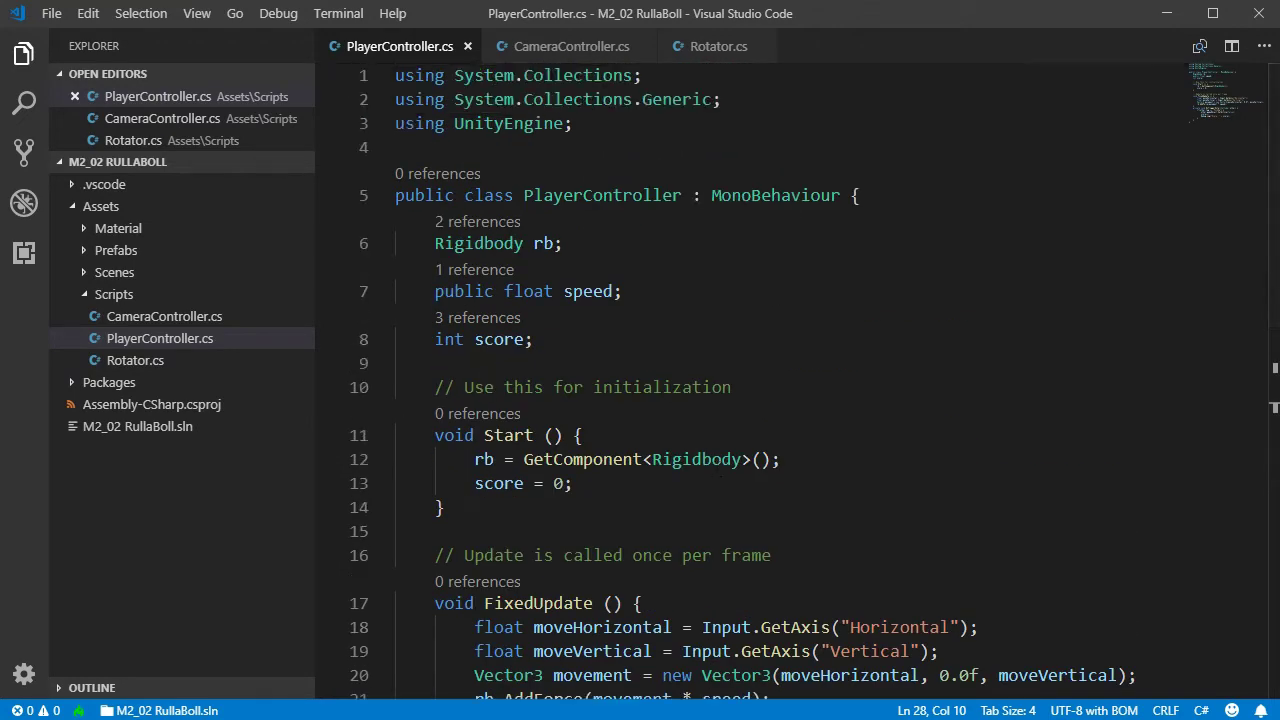
key("alt+Tab")
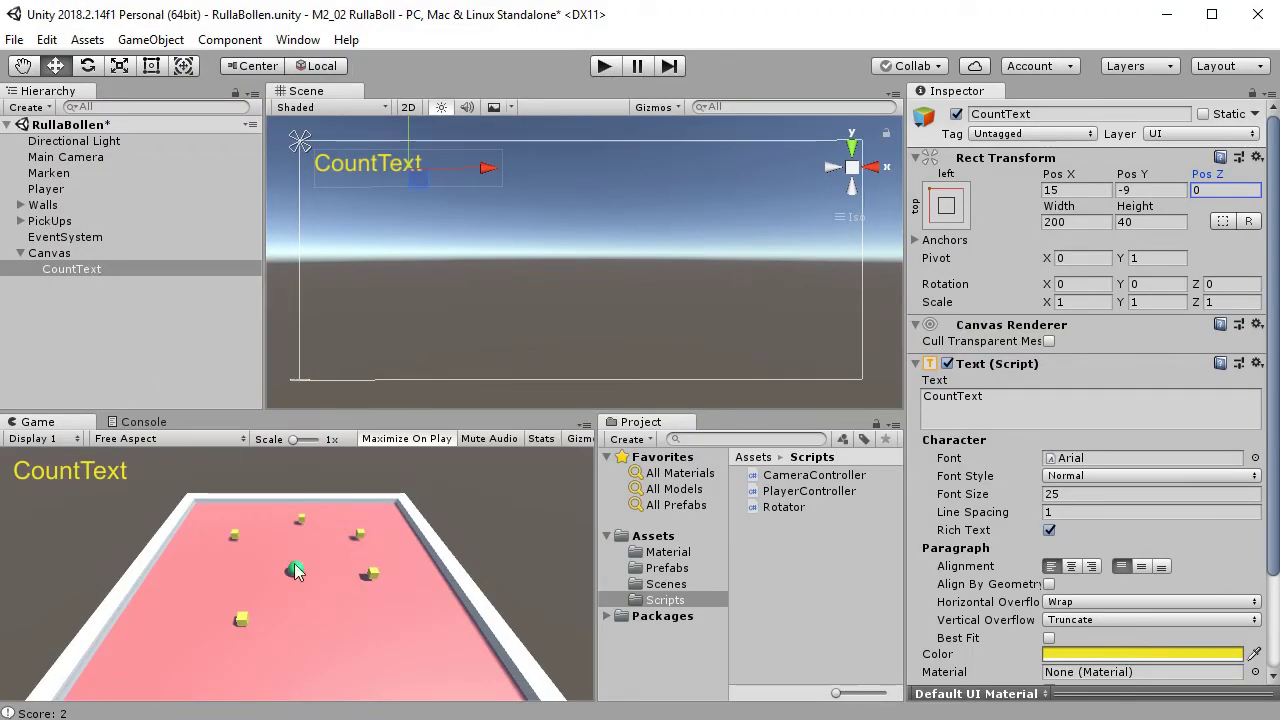
key("alt+Tab")
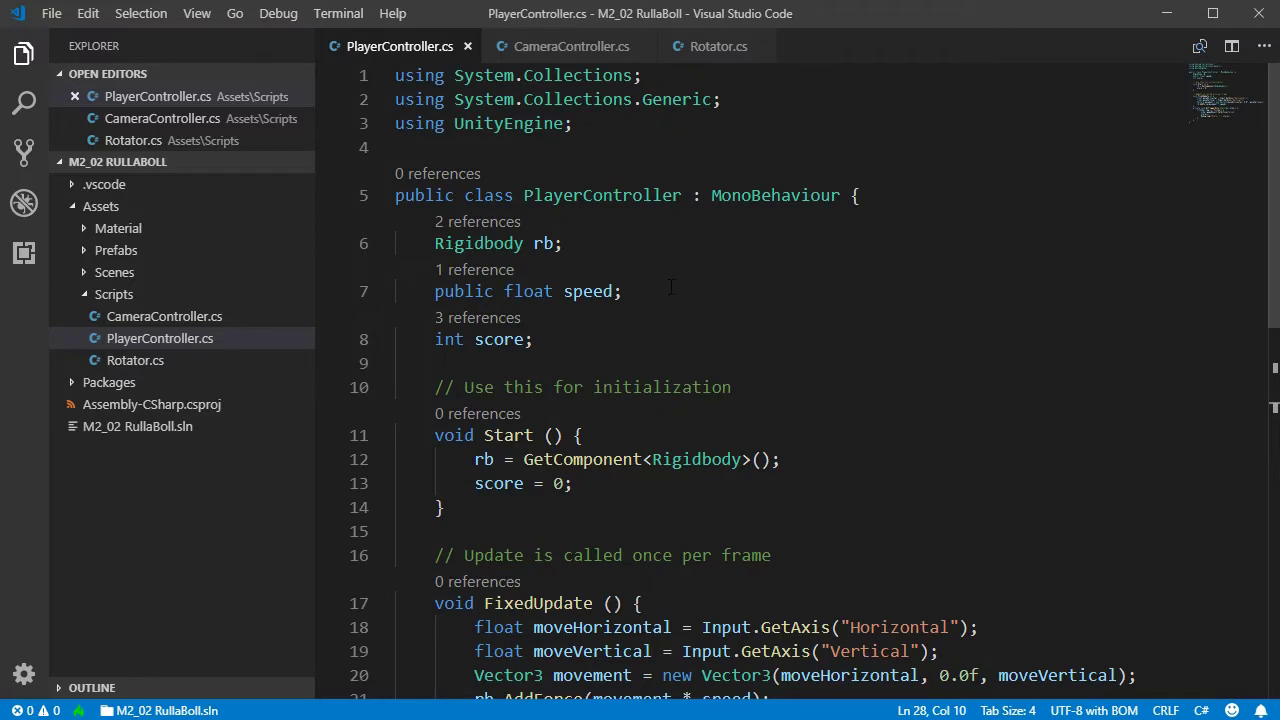
- Begin a public Text variable declaration below int score, leaving a blank line between, and look through the suggested types
left_click(561, 340)
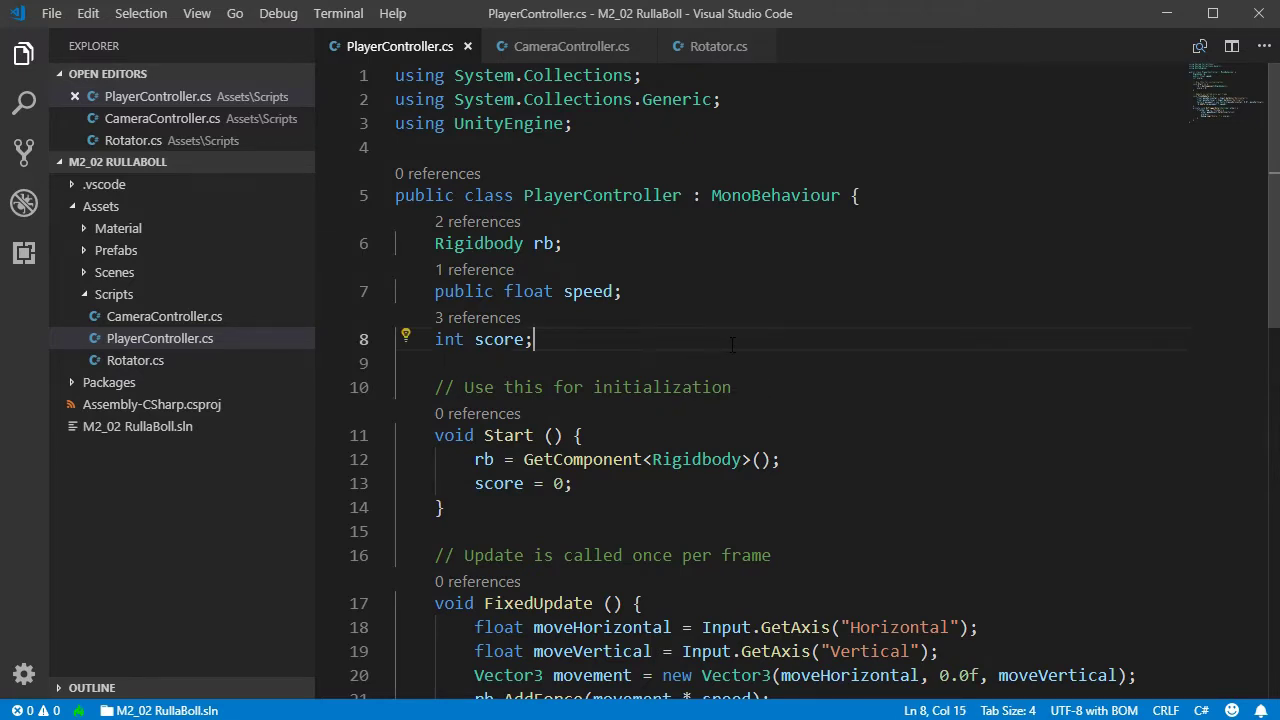
key("Return")
key("Return")
type("p")
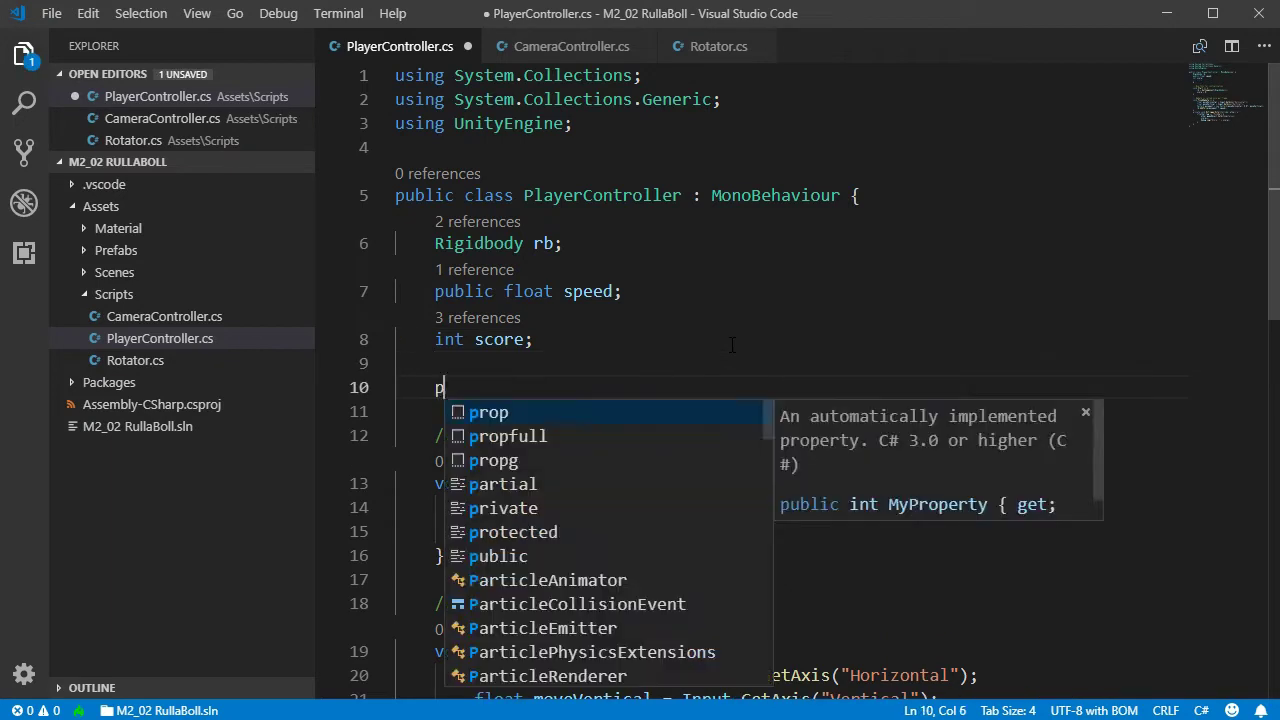
type("ublic Text")
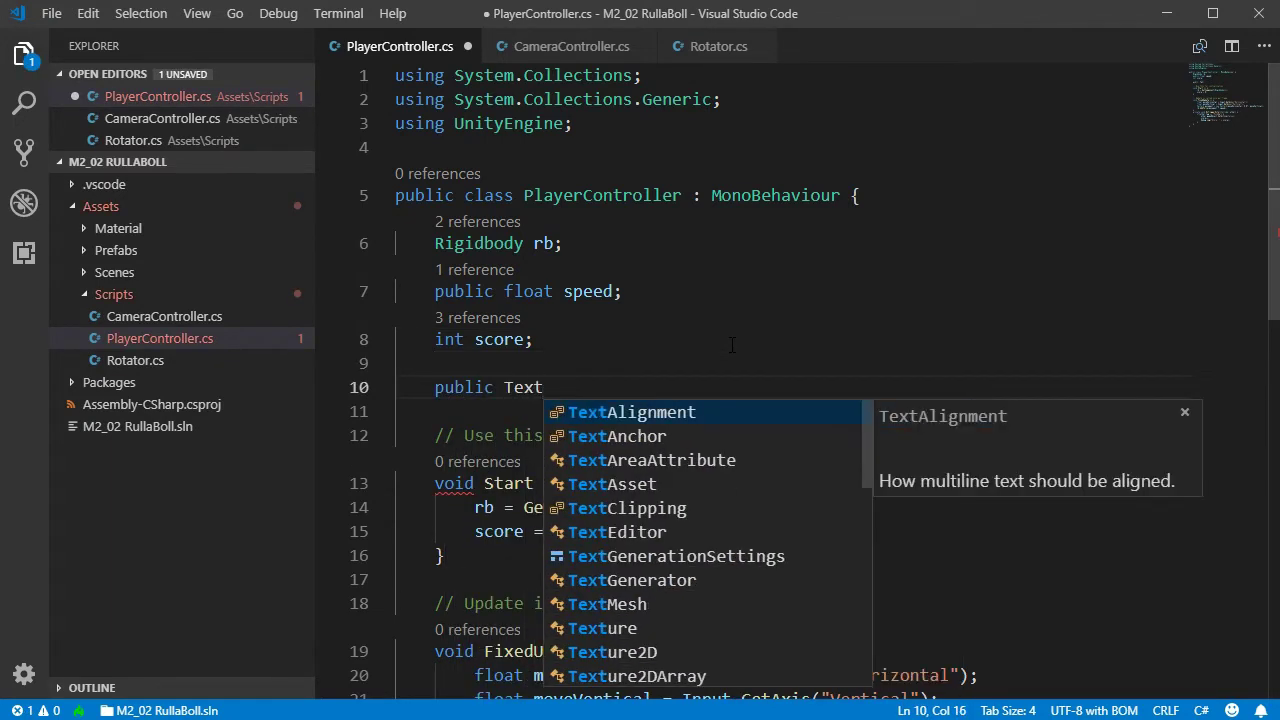
scroll(694, 566, "down", 5)
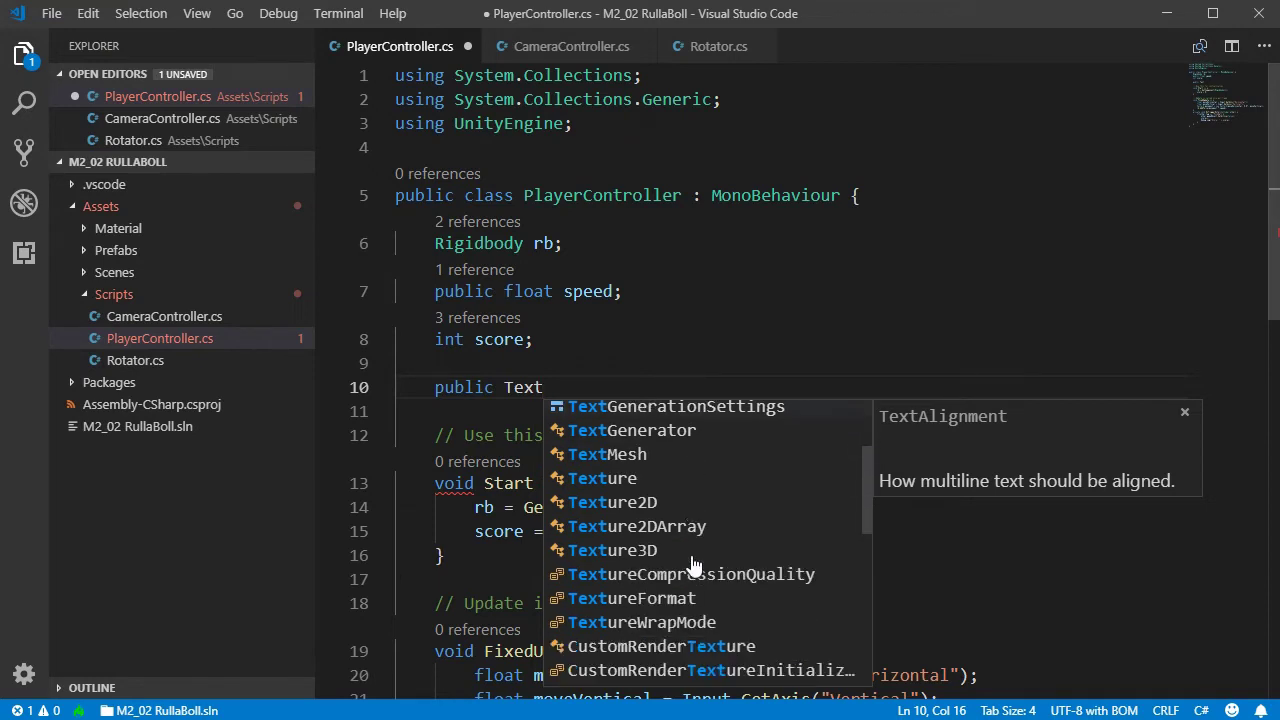
scroll(694, 578, "down", 4)
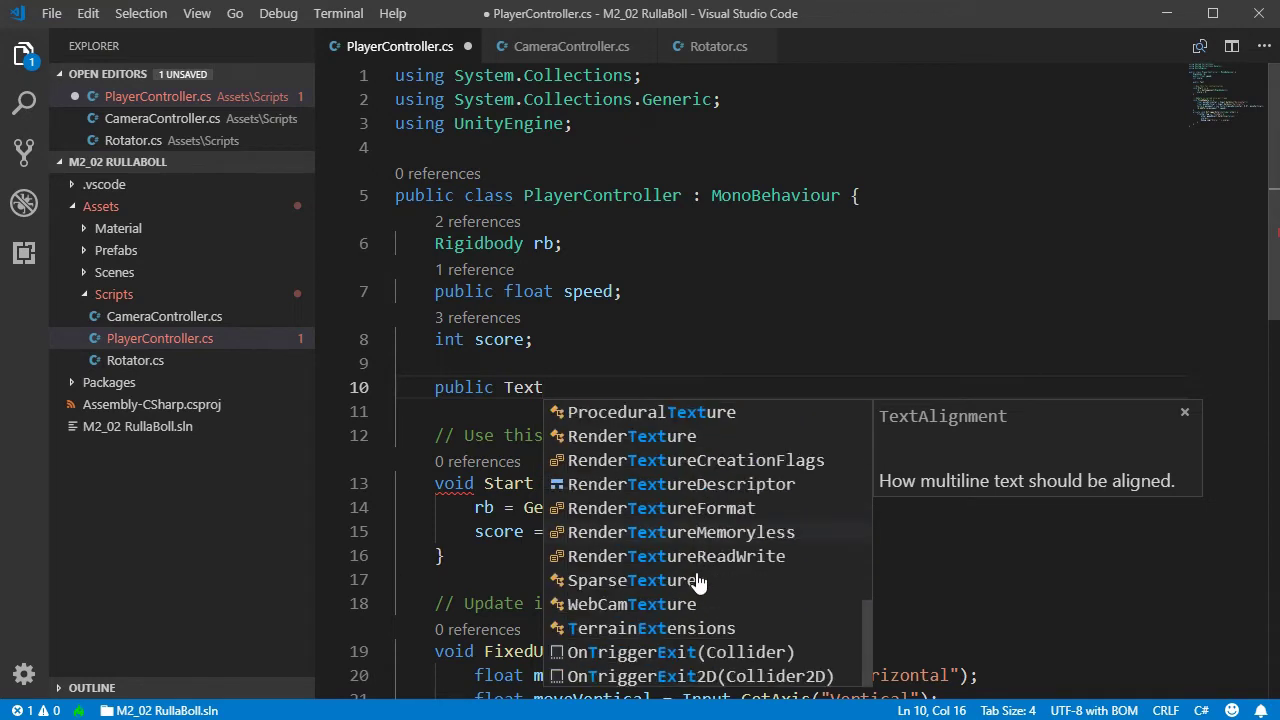
scroll(705, 578, "up", 9)
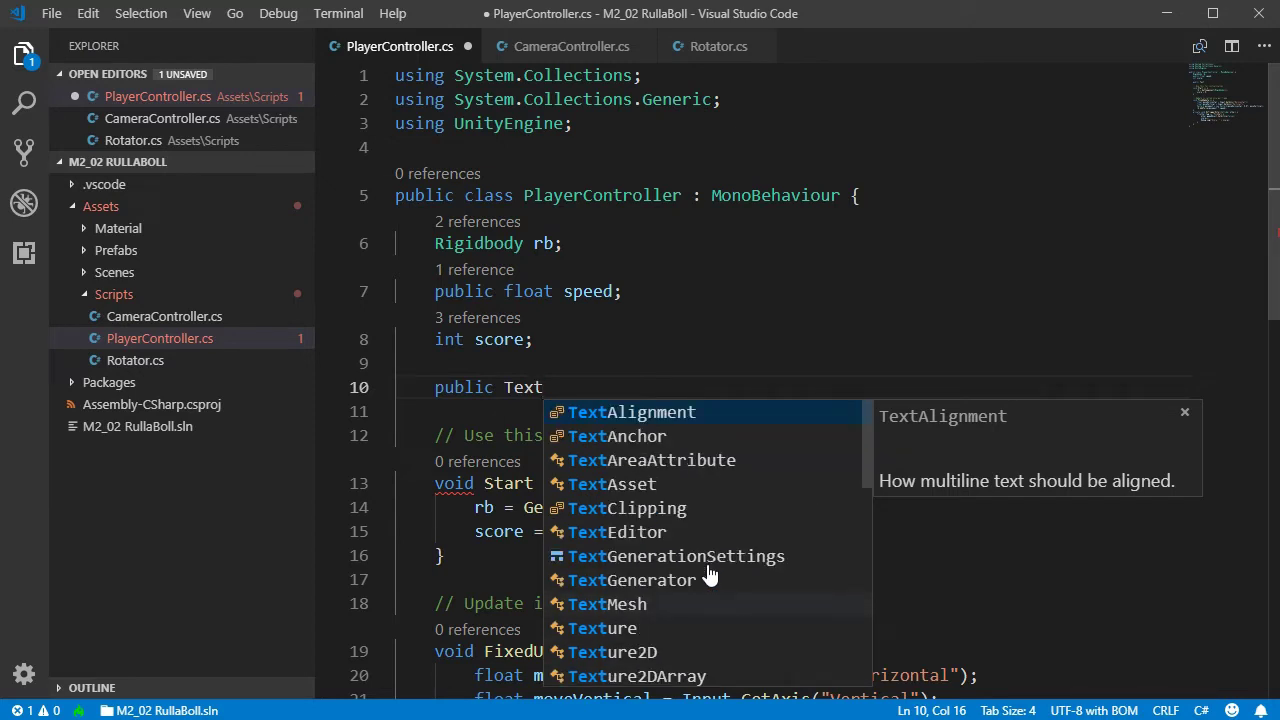
key("Escape")
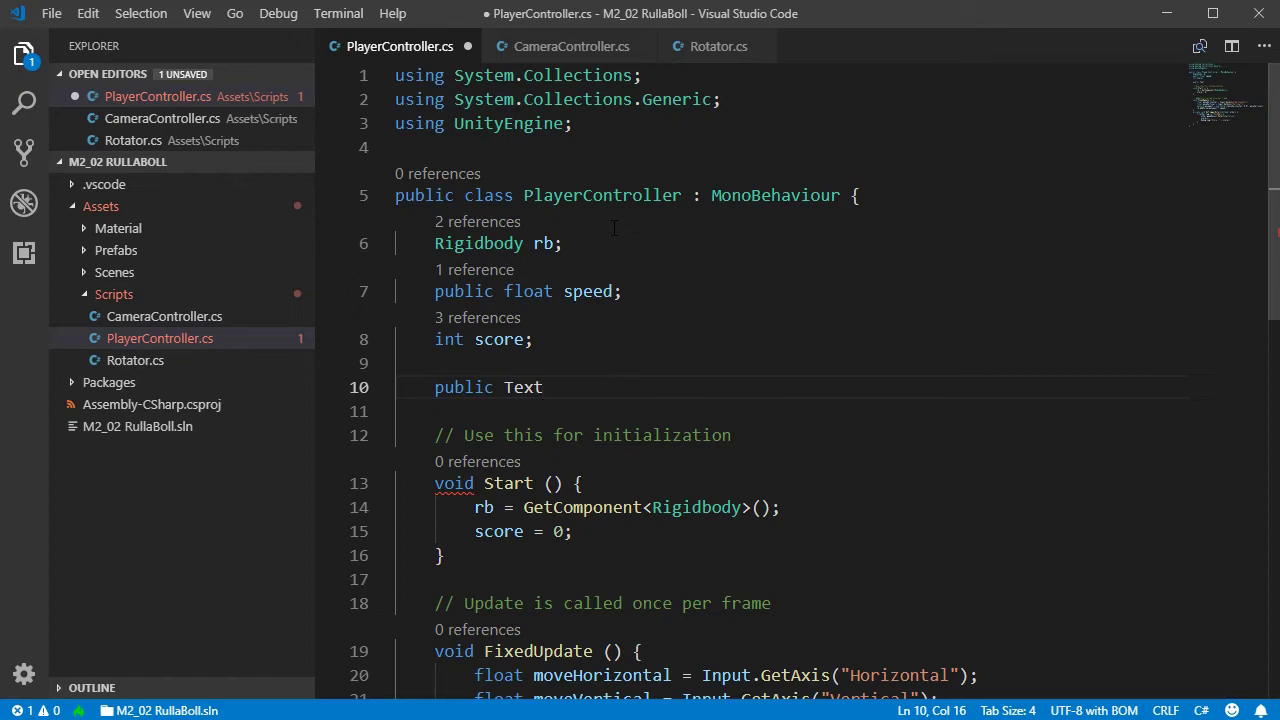
- Switch to Unity and open the reference documentation for CountText's Text component
key("alt+Tab")
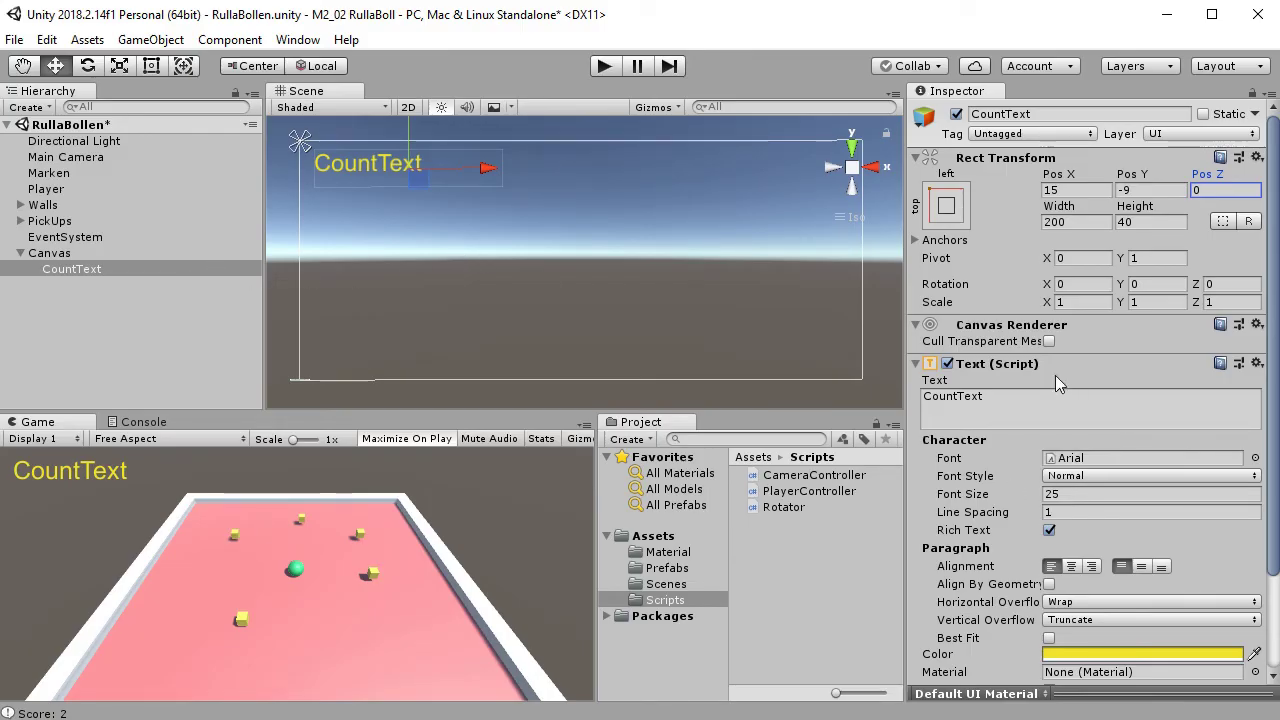
left_click(1222, 363)
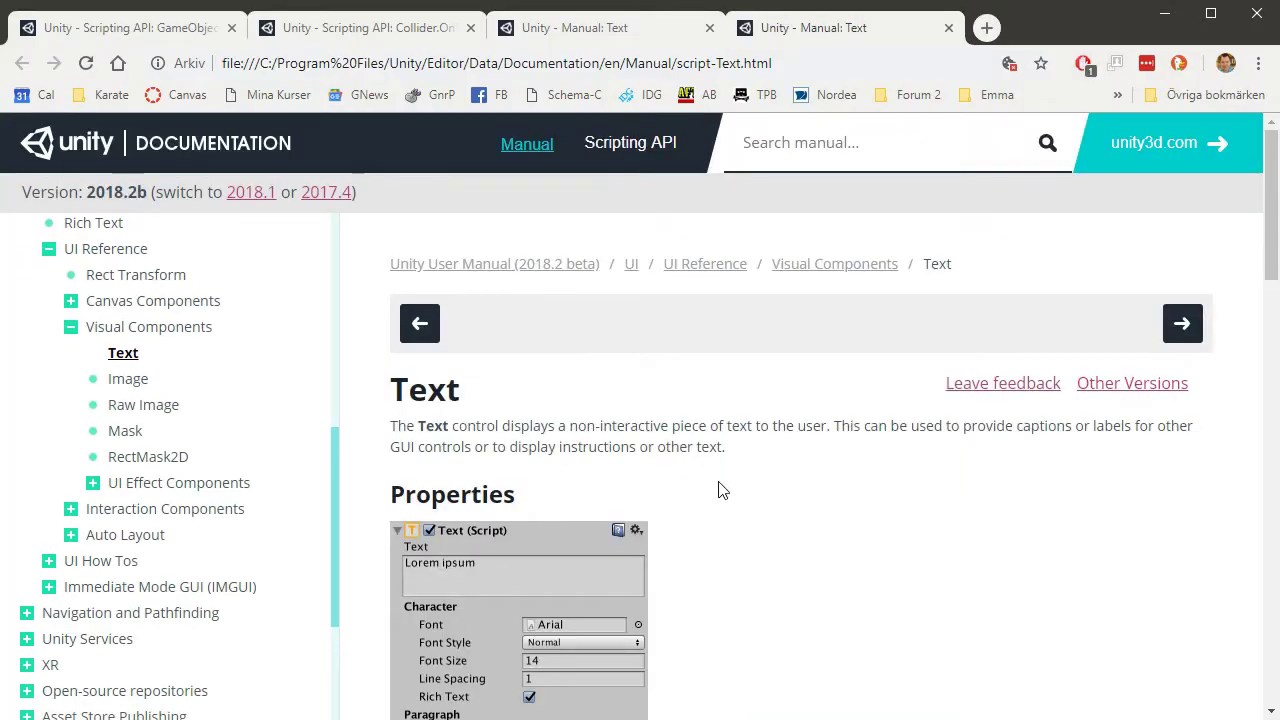
- Read through the Text manual page's properties and details, and look over the linked Button page's properties and events
scroll(722, 488, "down", 2)
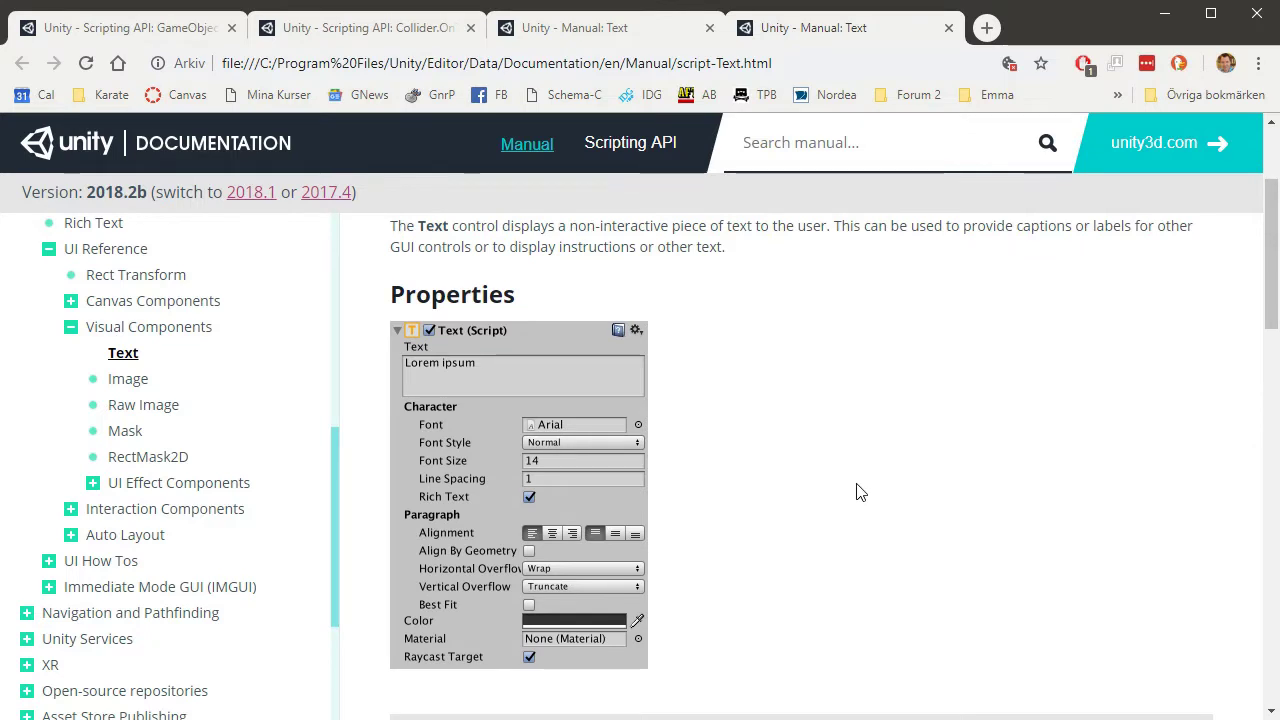
scroll(885, 487, "down", 1)
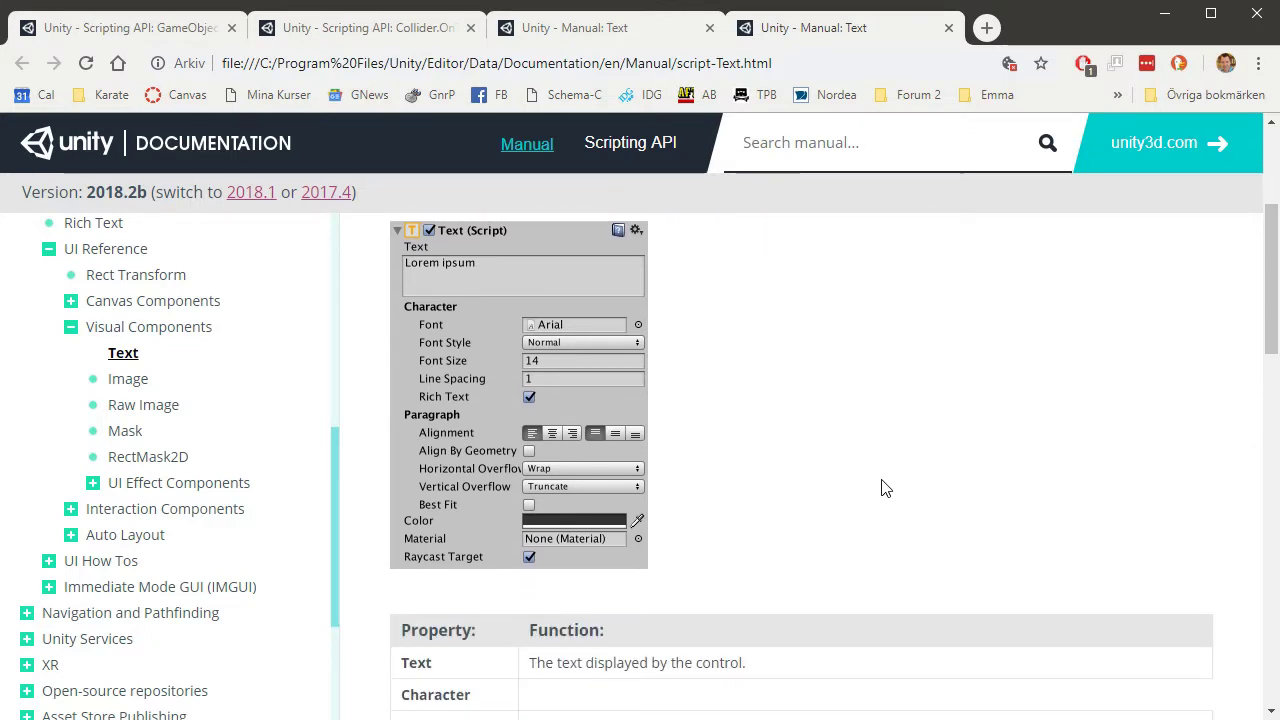
scroll(886, 488, "down", 2)
scroll(891, 489, "down", 3)
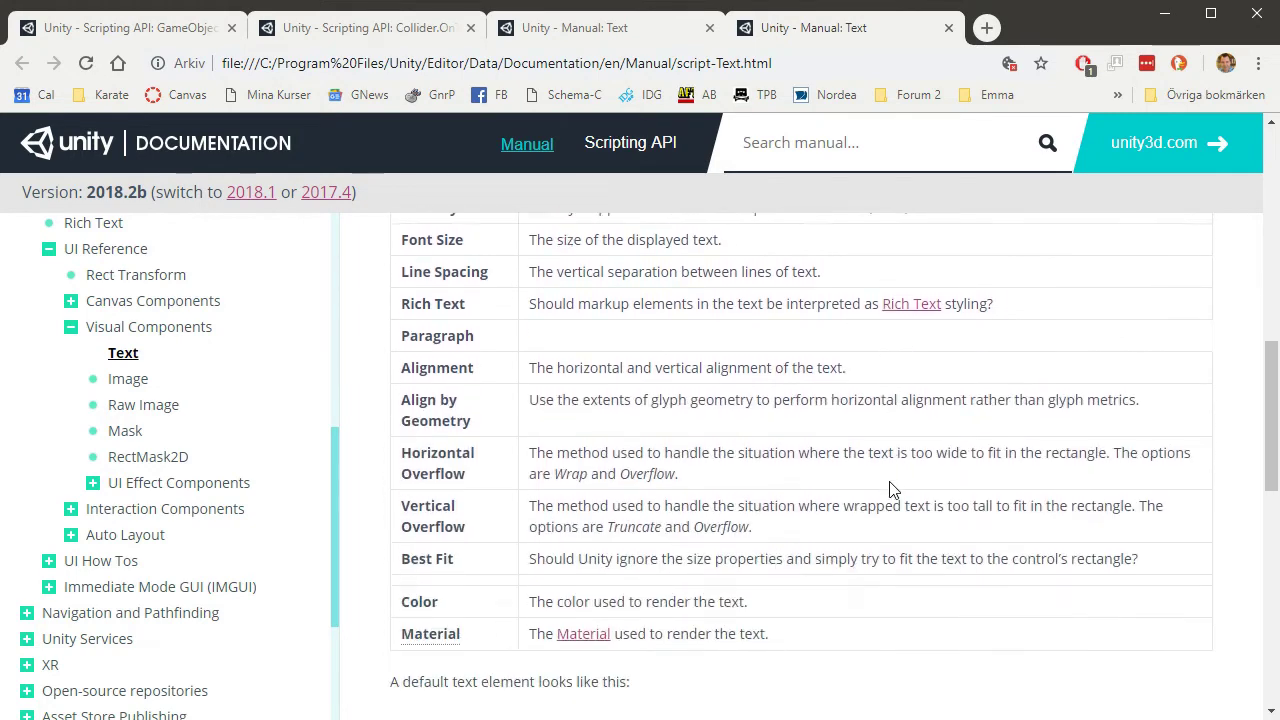
scroll(695, 587, "down", 3)
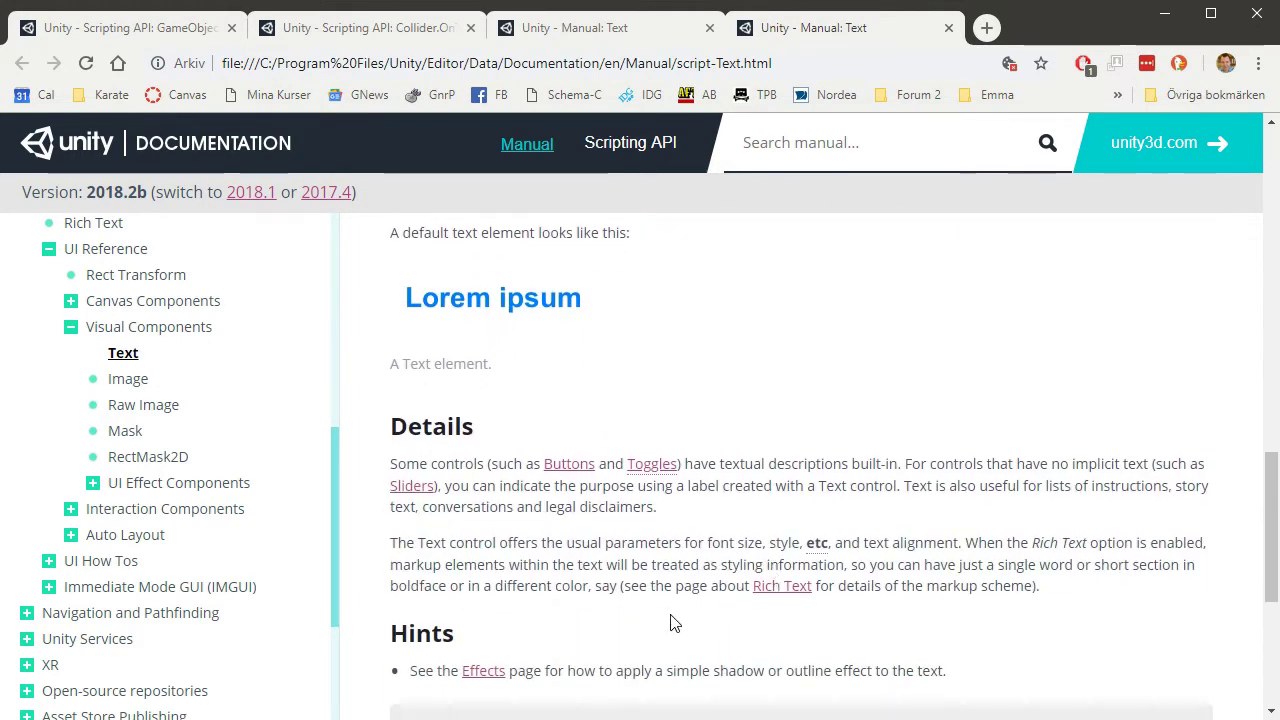
scroll(671, 622, "down", 1)
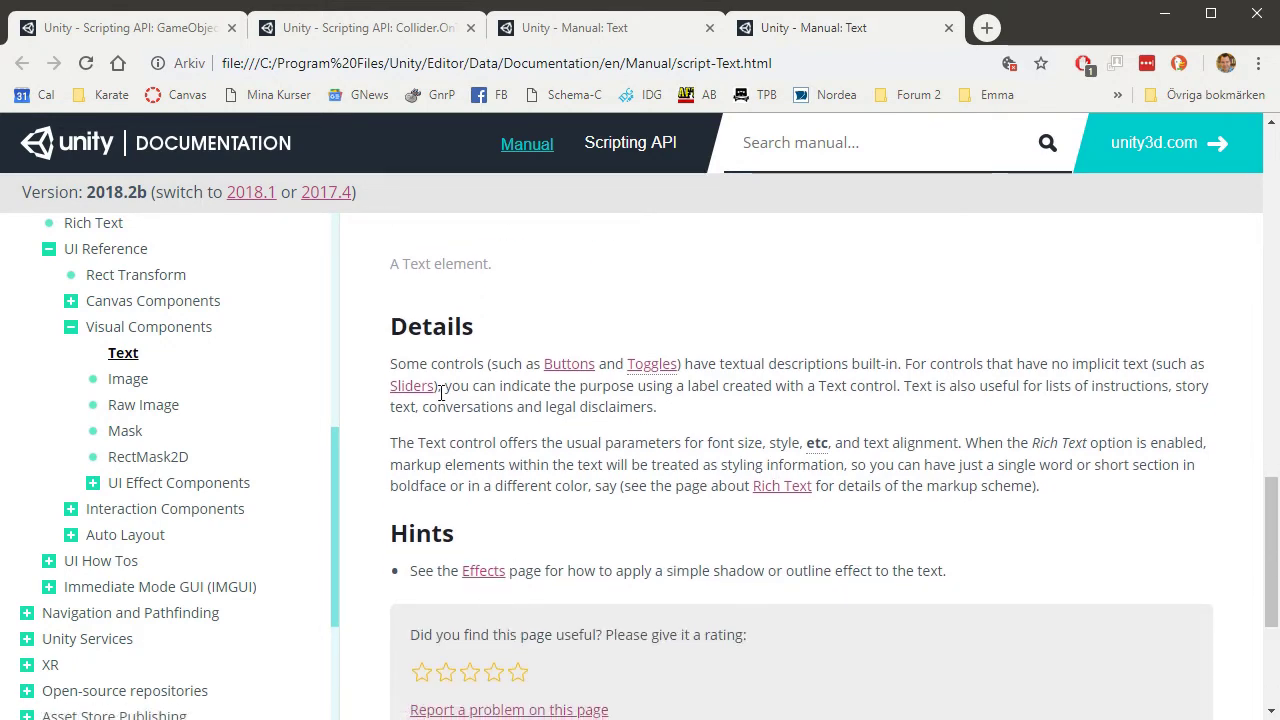
left_click(560, 372)
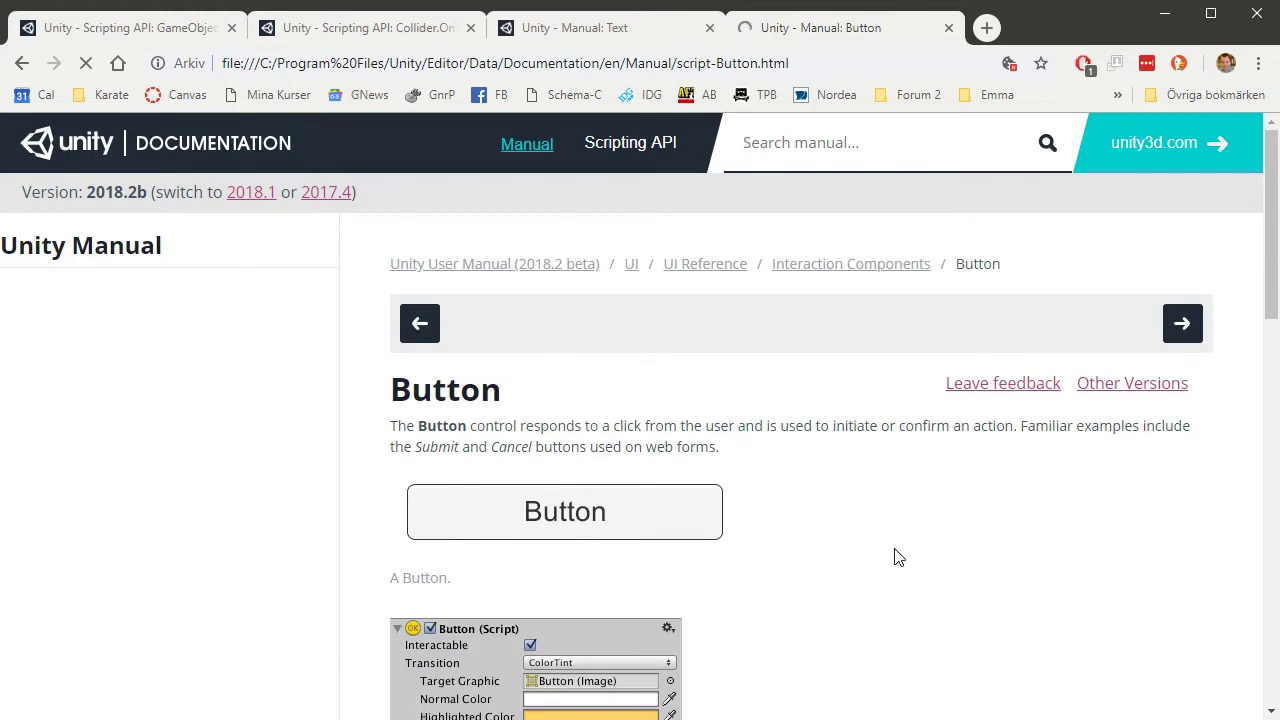
scroll(906, 557, "down", 3)
scroll(922, 556, "down", 4)
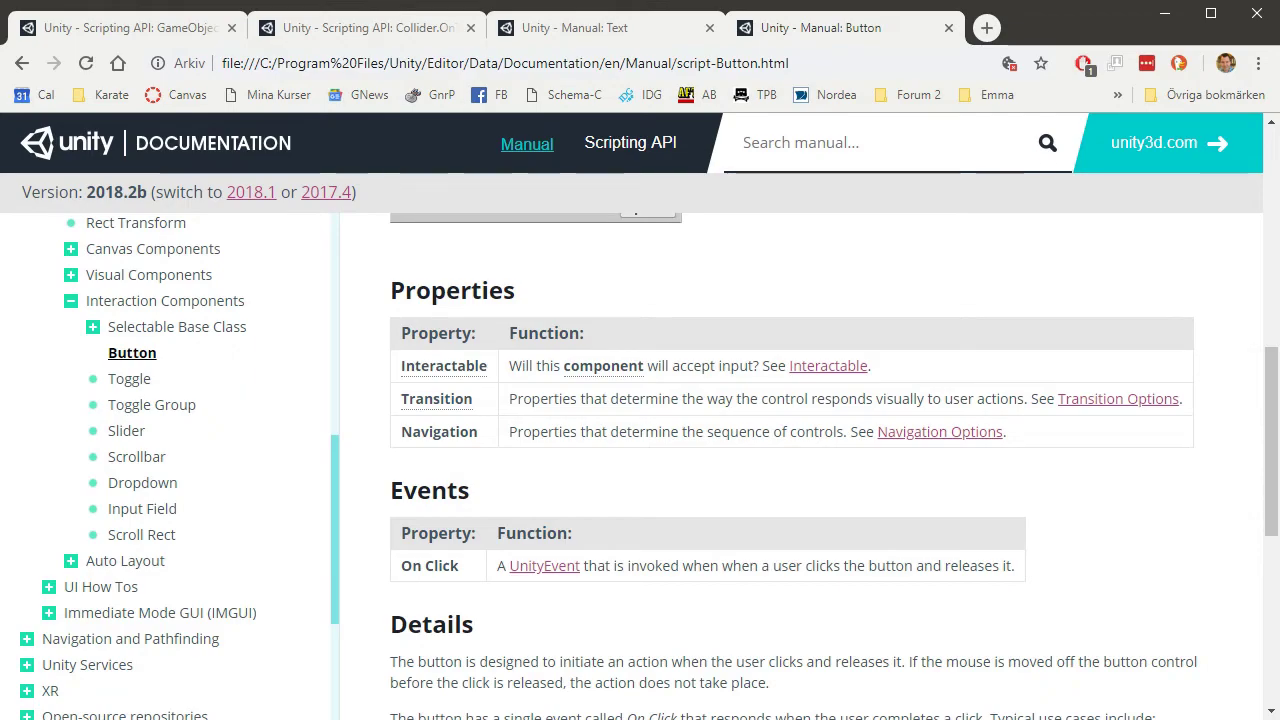
- Switch to Visual Studio Code and add "using UnityEngine.UI;" below the UnityEngine directive in PlayerController.cs
key("alt+Tab")
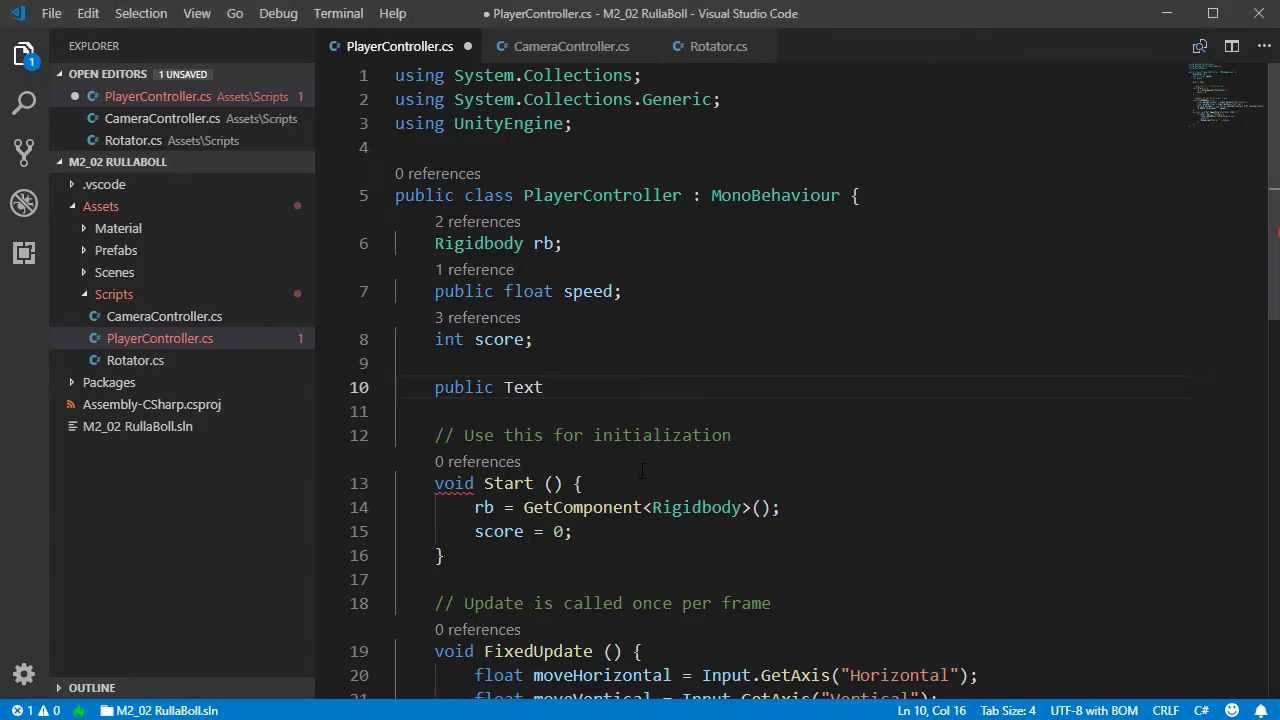
left_click(700, 123)
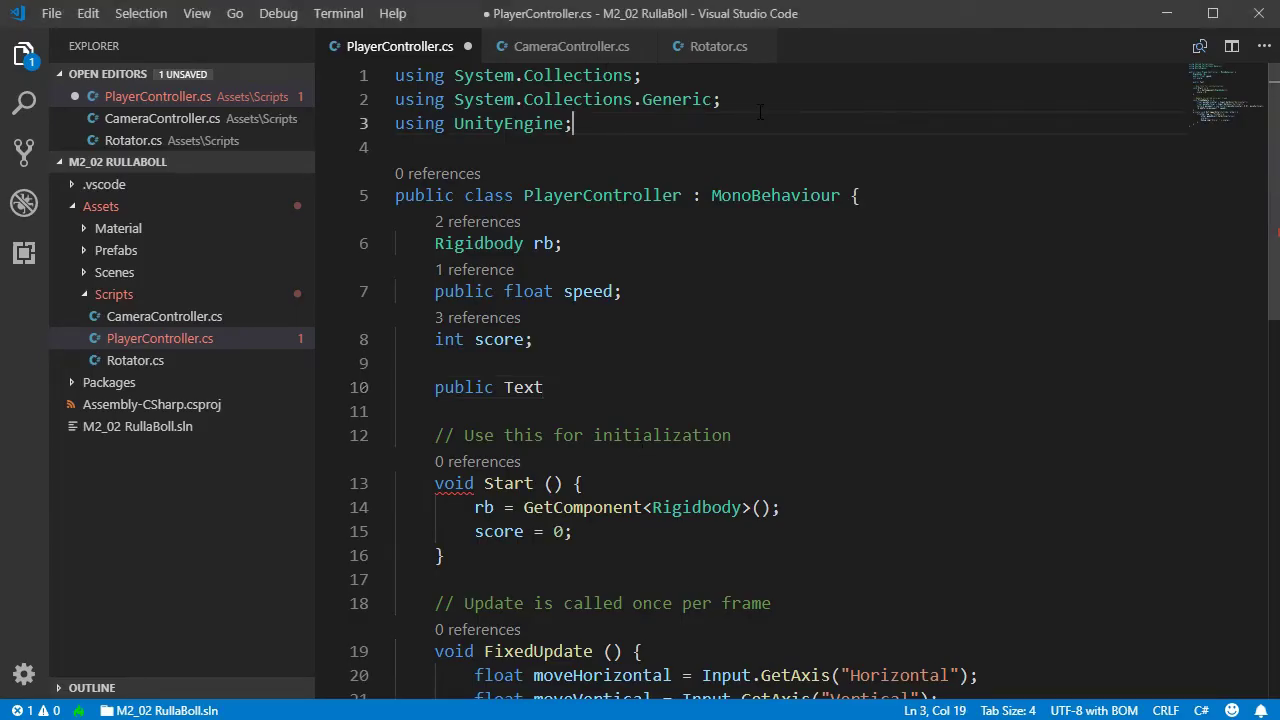
key("Return")
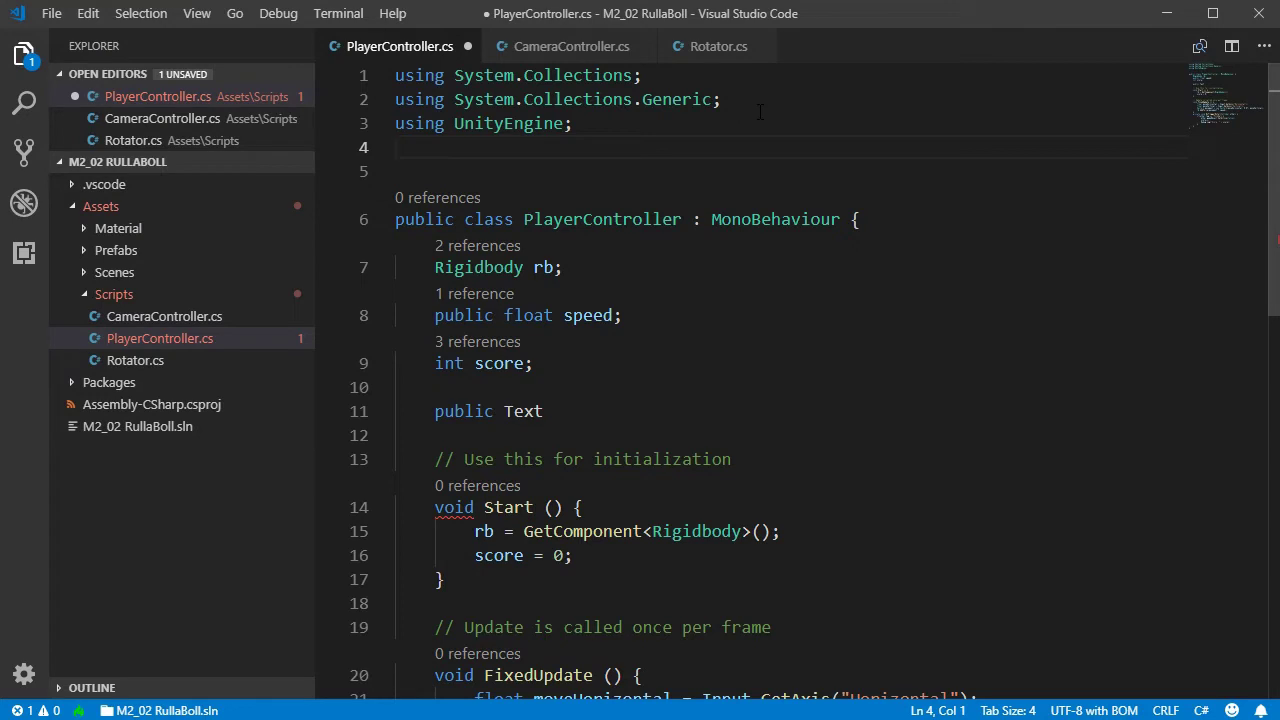
type("usin")
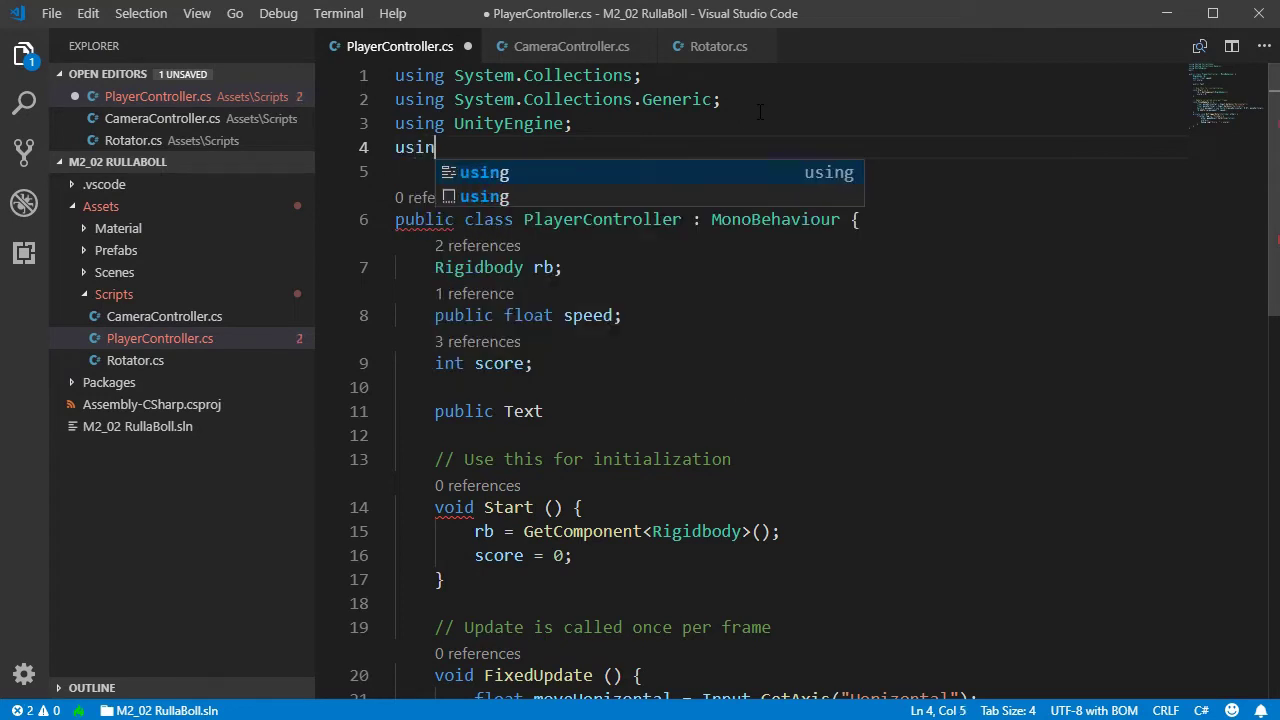
type("g ")
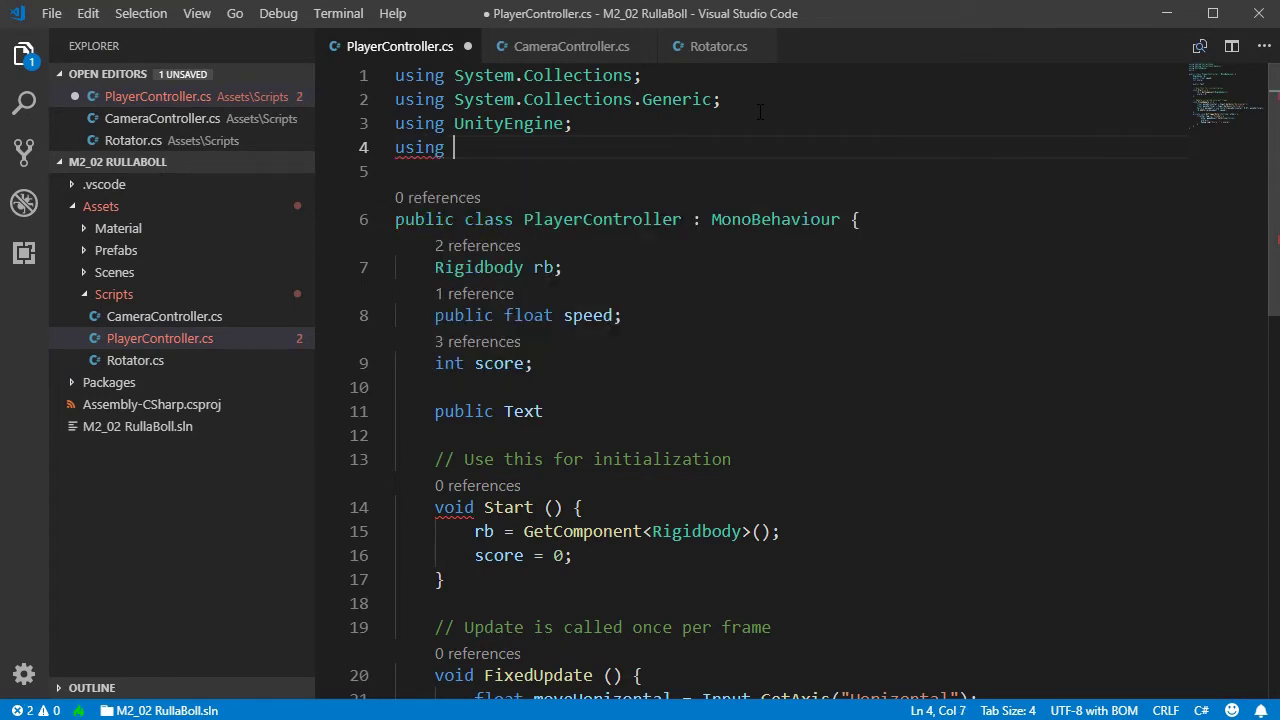
type("uni")
key("Down")
key("Down")
key("Down")
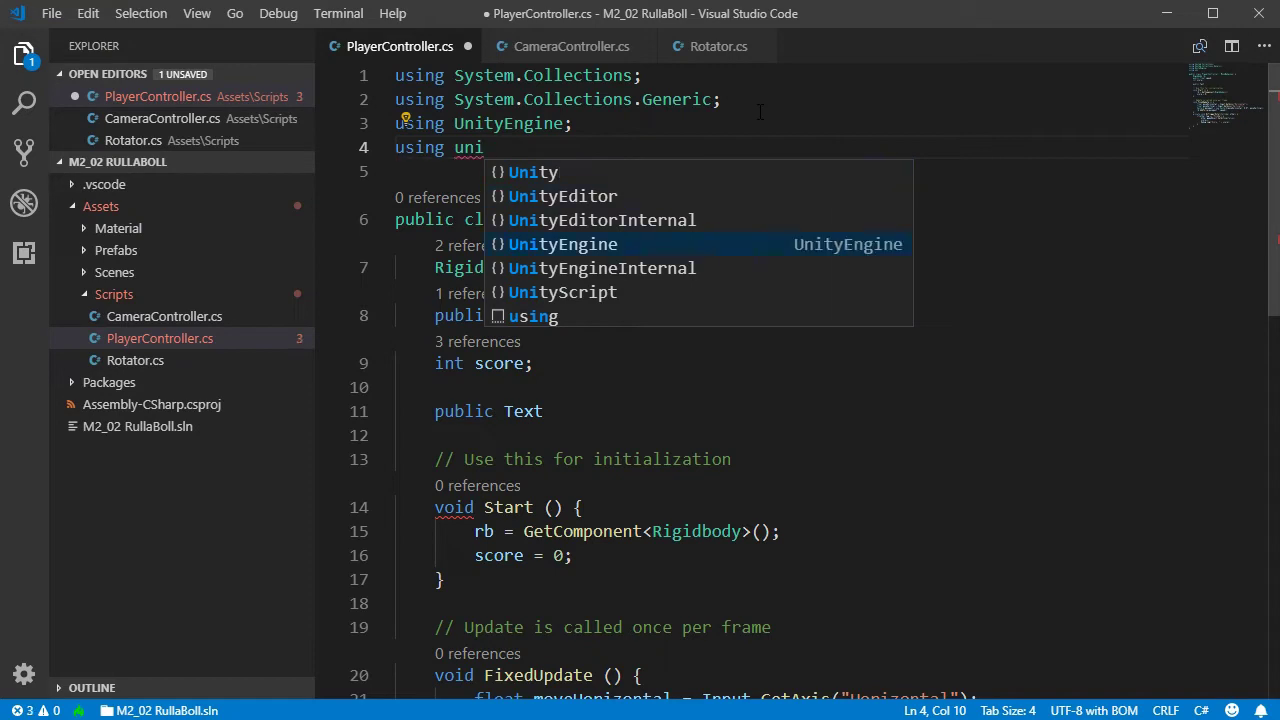
key("Tab")
type(".")
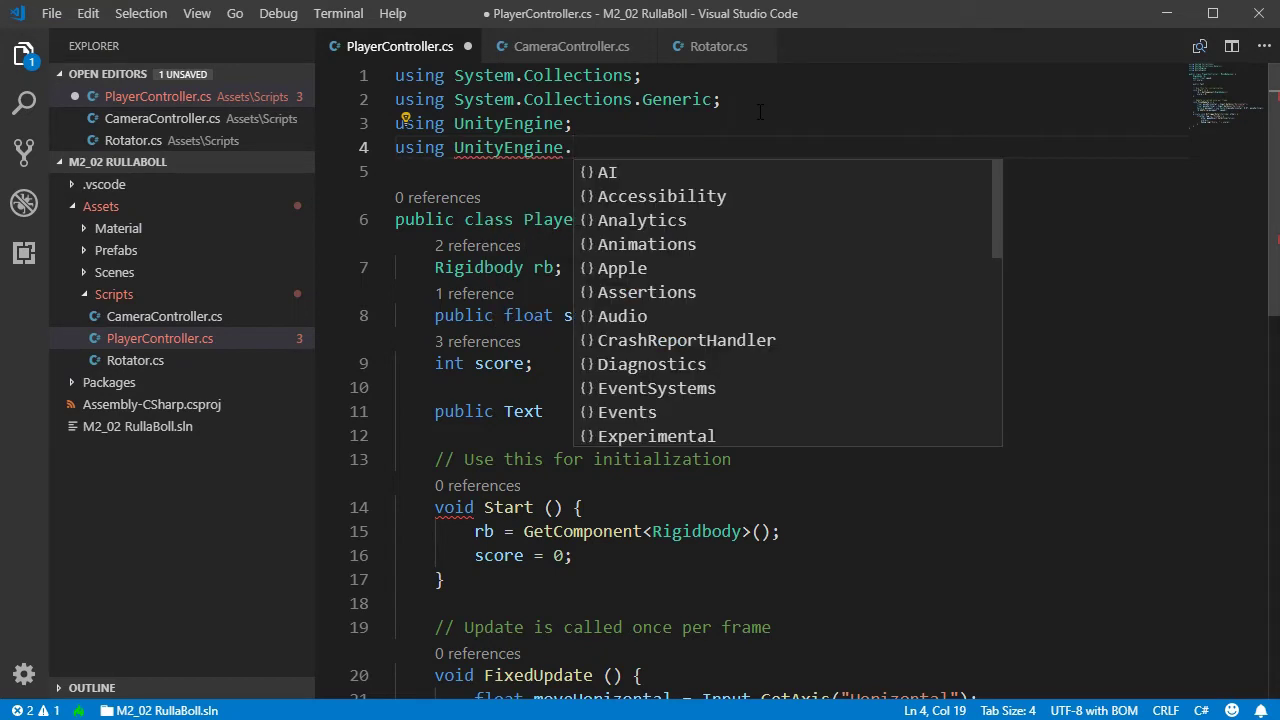
type("ui")
key("Tab")
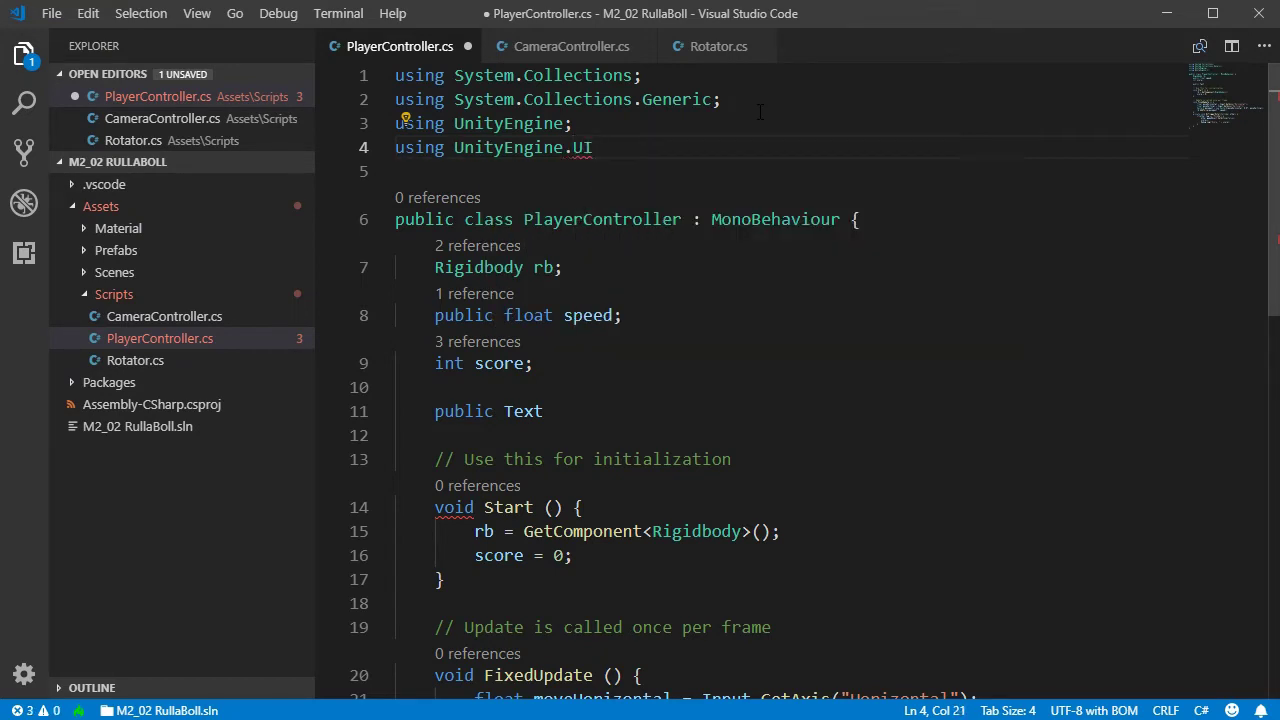
type(";")
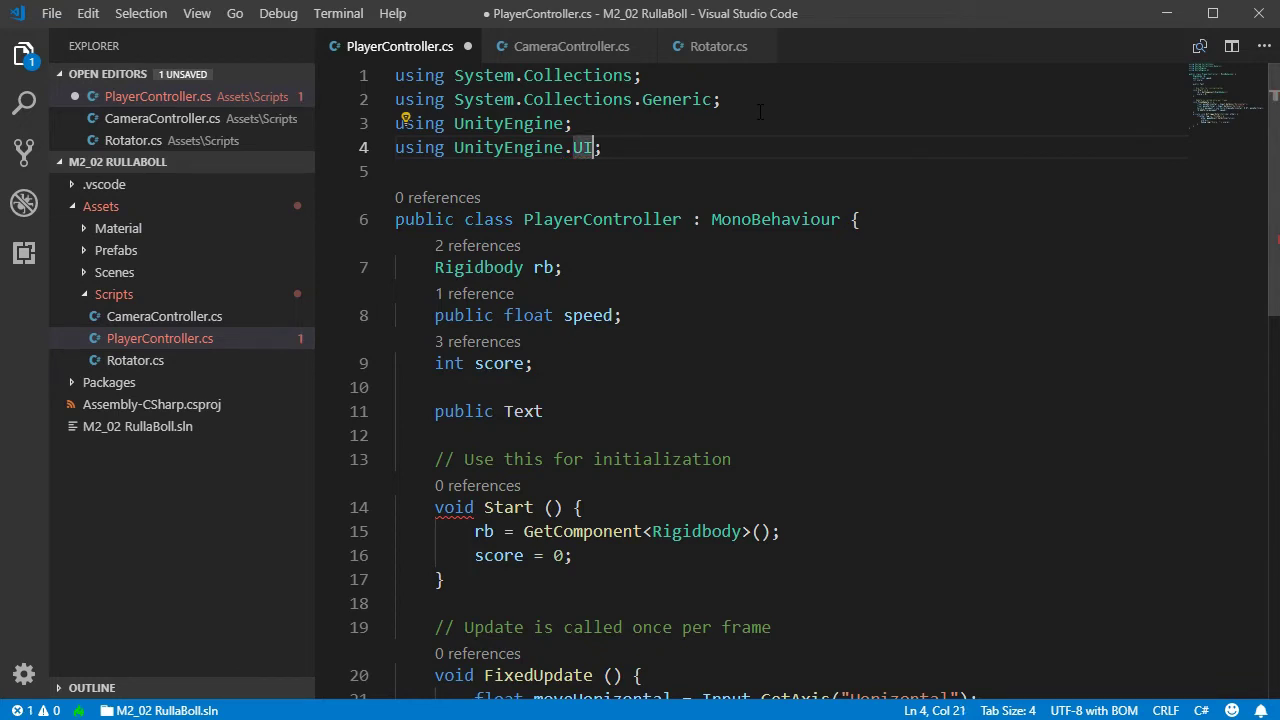
key("Left")
key("Left")
key("Left")
key("Left")
key("Left")
key("Left")
key("Left")
key("Left")
key("Left")
key("Left")
key("Left")
key("Left")
key("Right")
key("Right")
key("Right")
key("Right")
key("Right")
key("Right")
key("Right")
key("Right")
key("Right")
key("Right")
- Complete the public Text declaration with the variable name countText and a closing semicolon
left_click(550, 412)
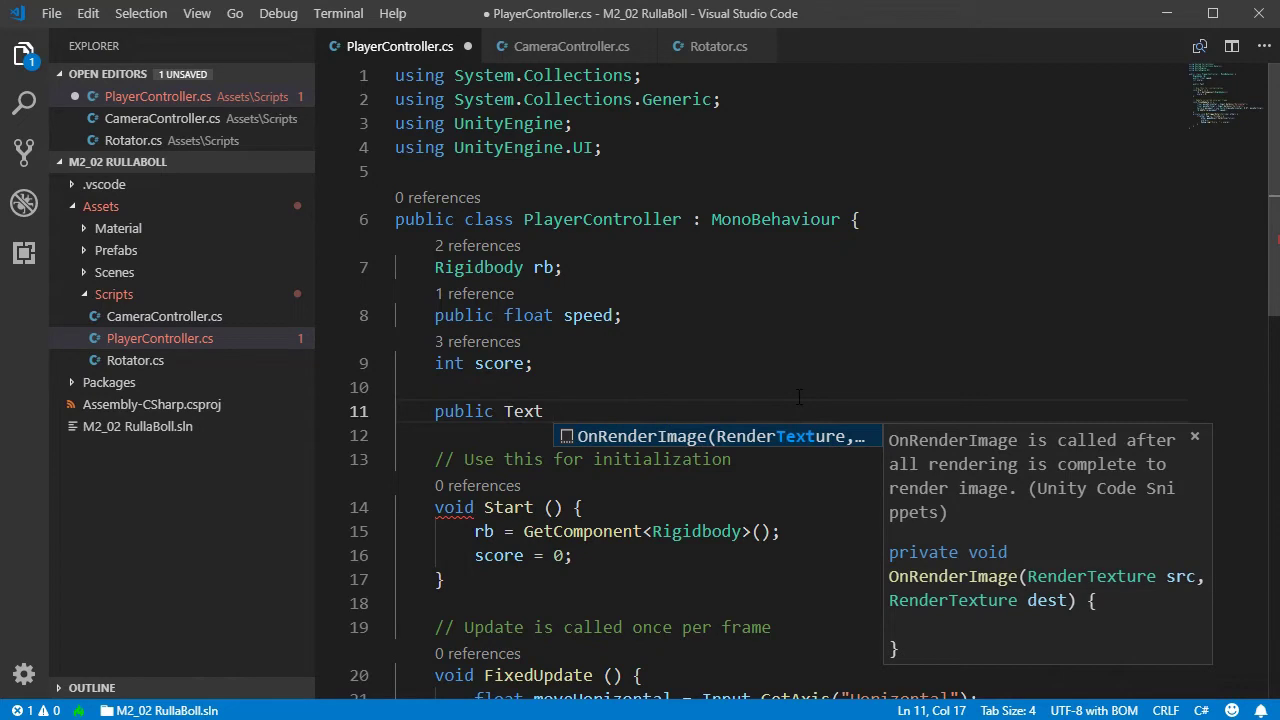
type("countT")
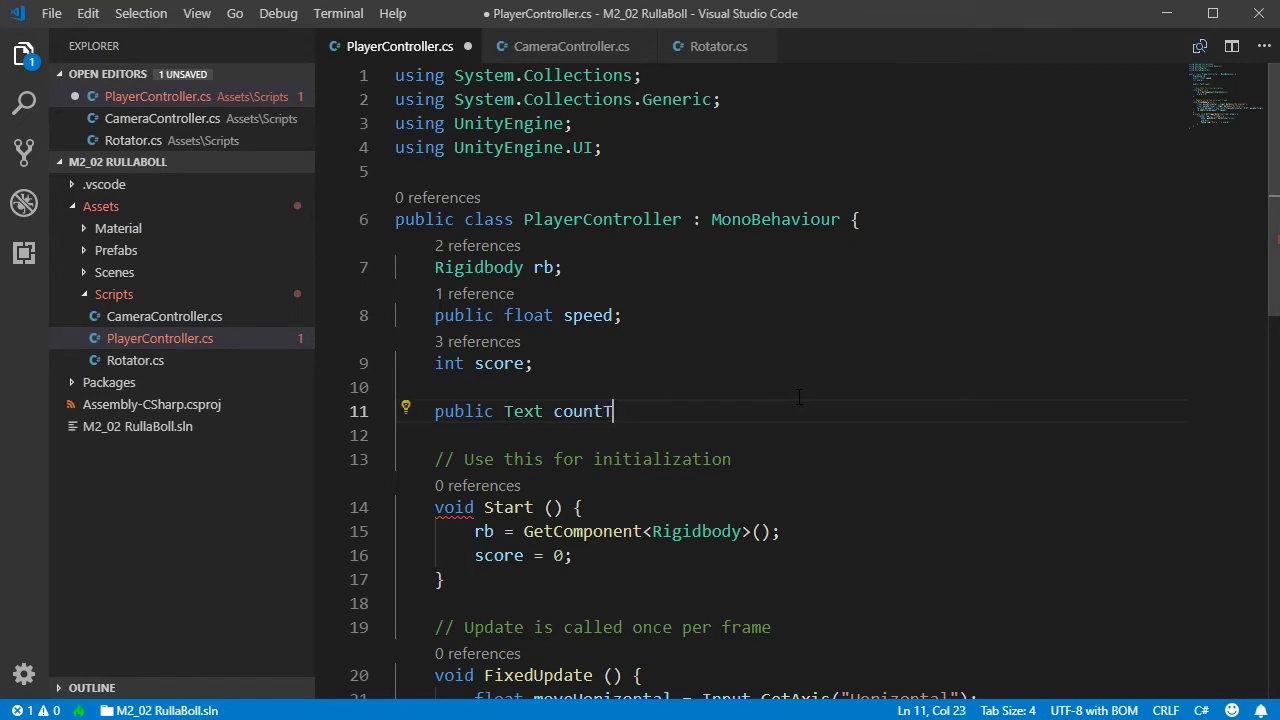
type("ext;")
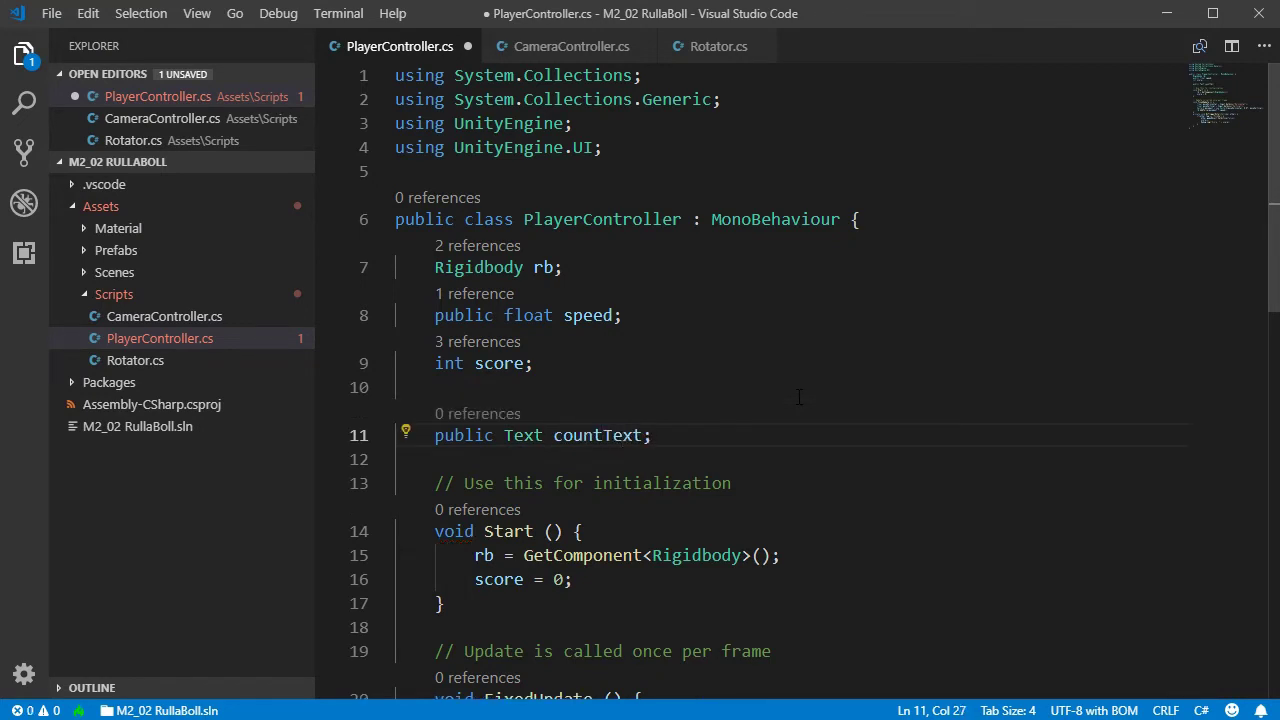
- Begin a new statement in Start below score = 0 that accesses countText.text
scroll(801, 397, "down", 2)
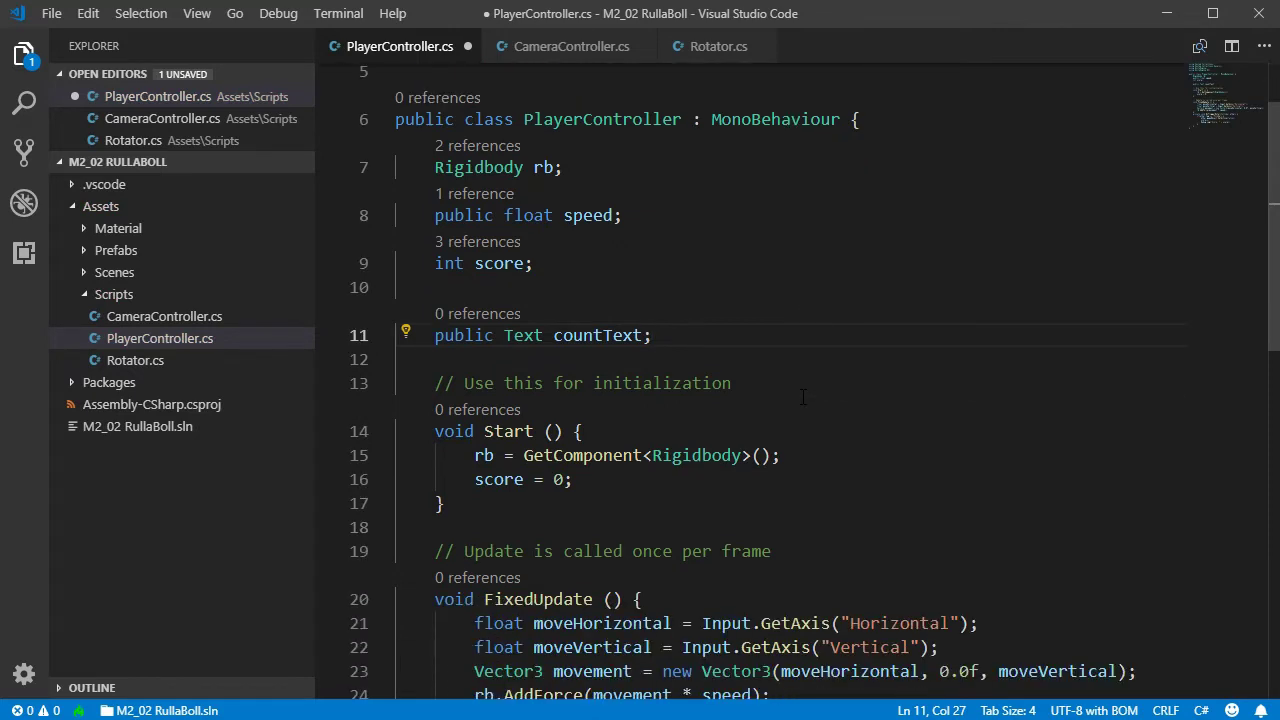
left_click(632, 481)
key("Return")
type("coun")
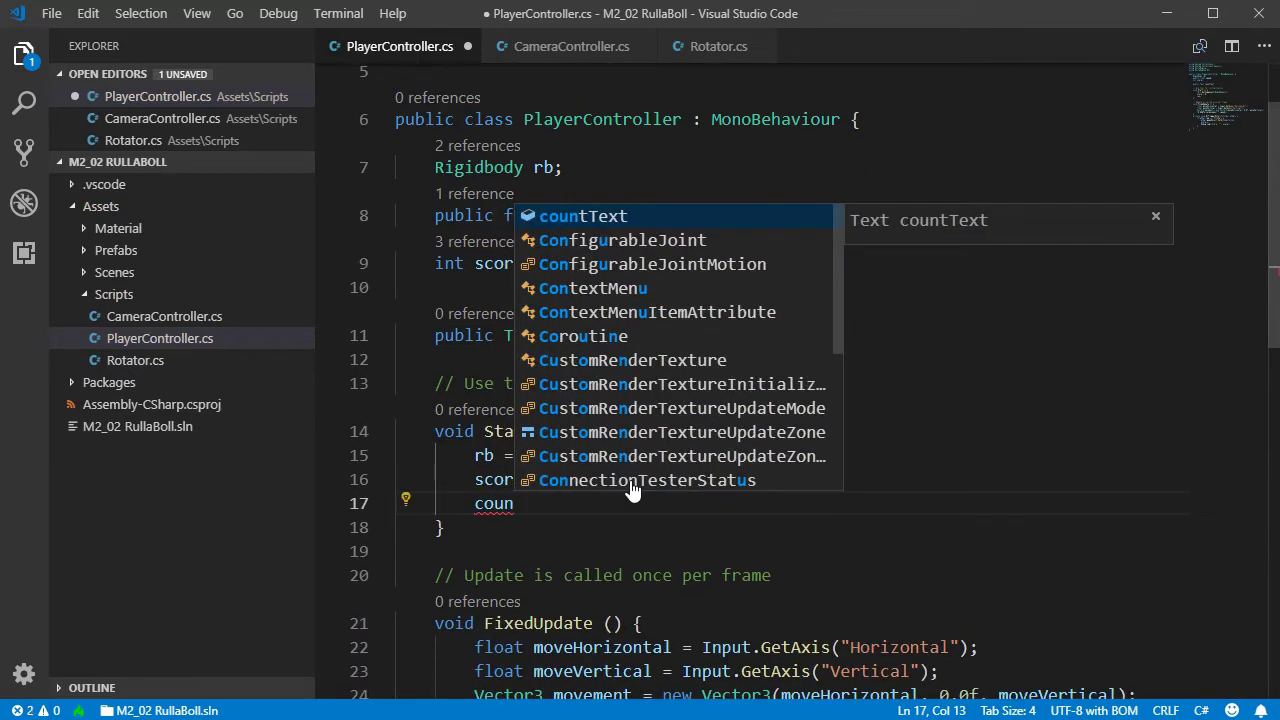
key("Tab")
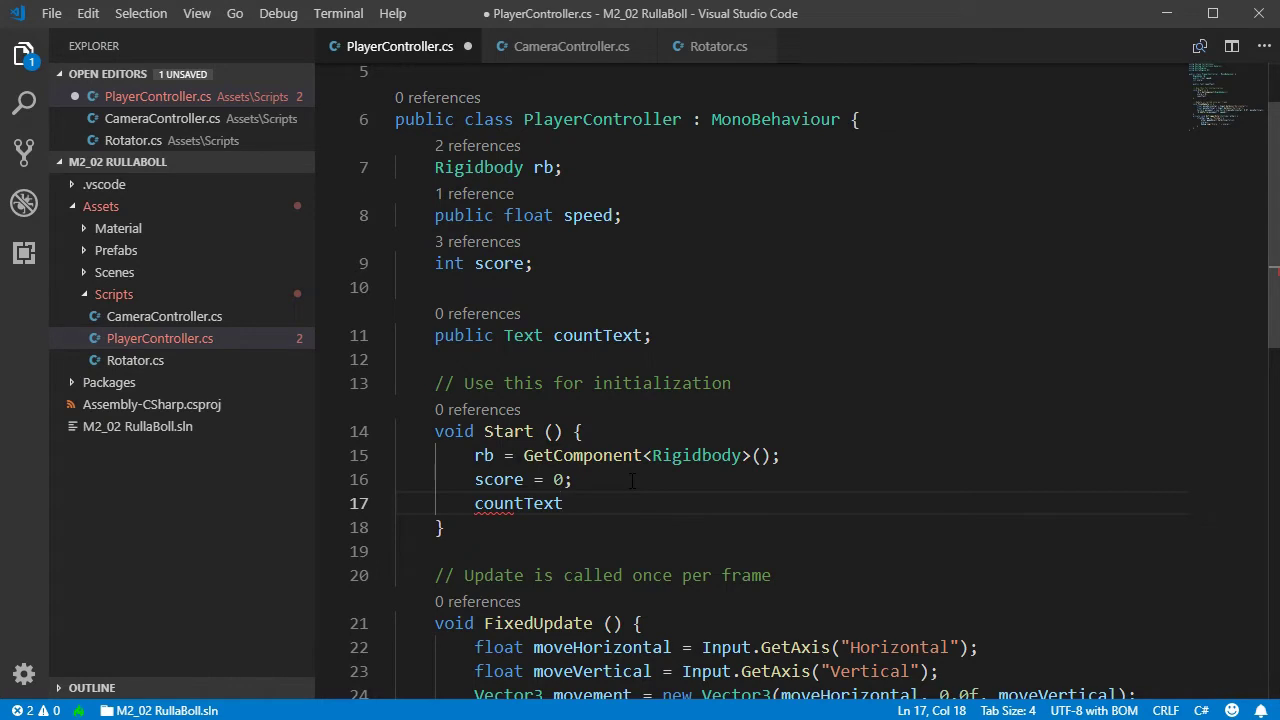
type(".te")
key("Tab")
- Complete the statement in Start by assigning "Poäng: " + score to countText.text
type("= \"Poängh")
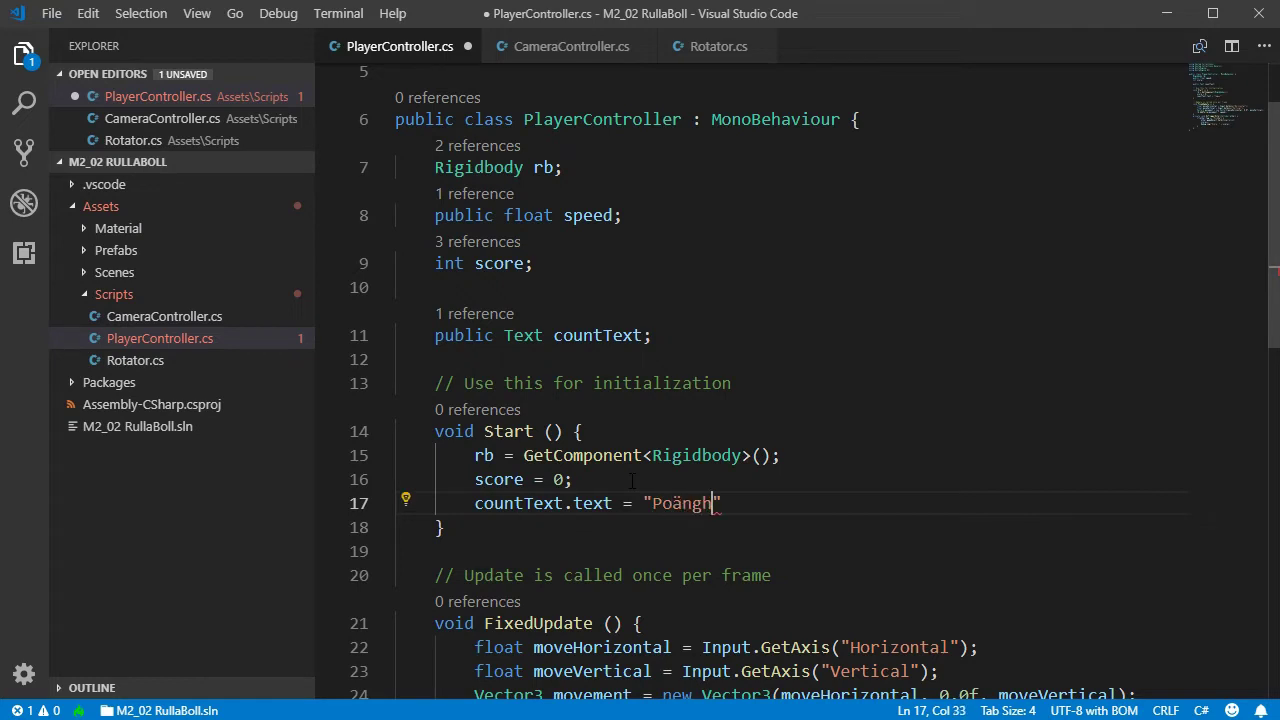
type(":")
key("BackSpace")
key("BackSpace")
type(": 0")
key("BackSpace")
mouse_move(511, 477)
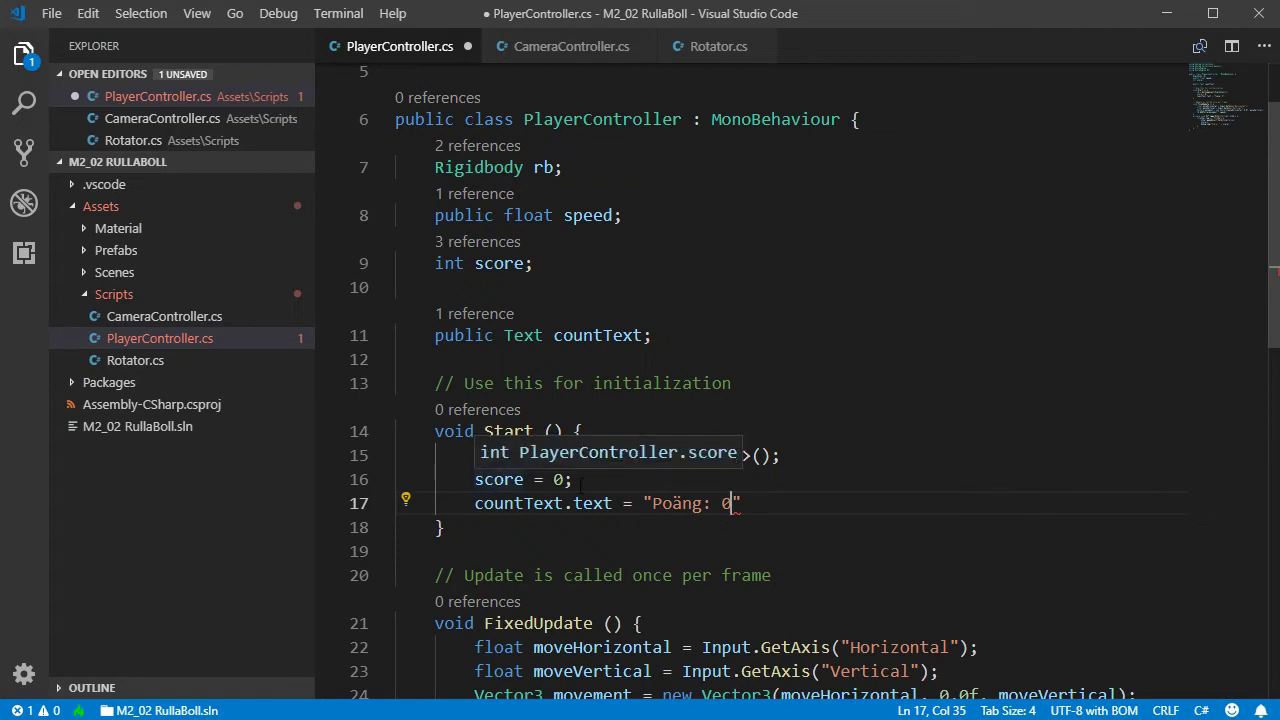
key("BackSpace")
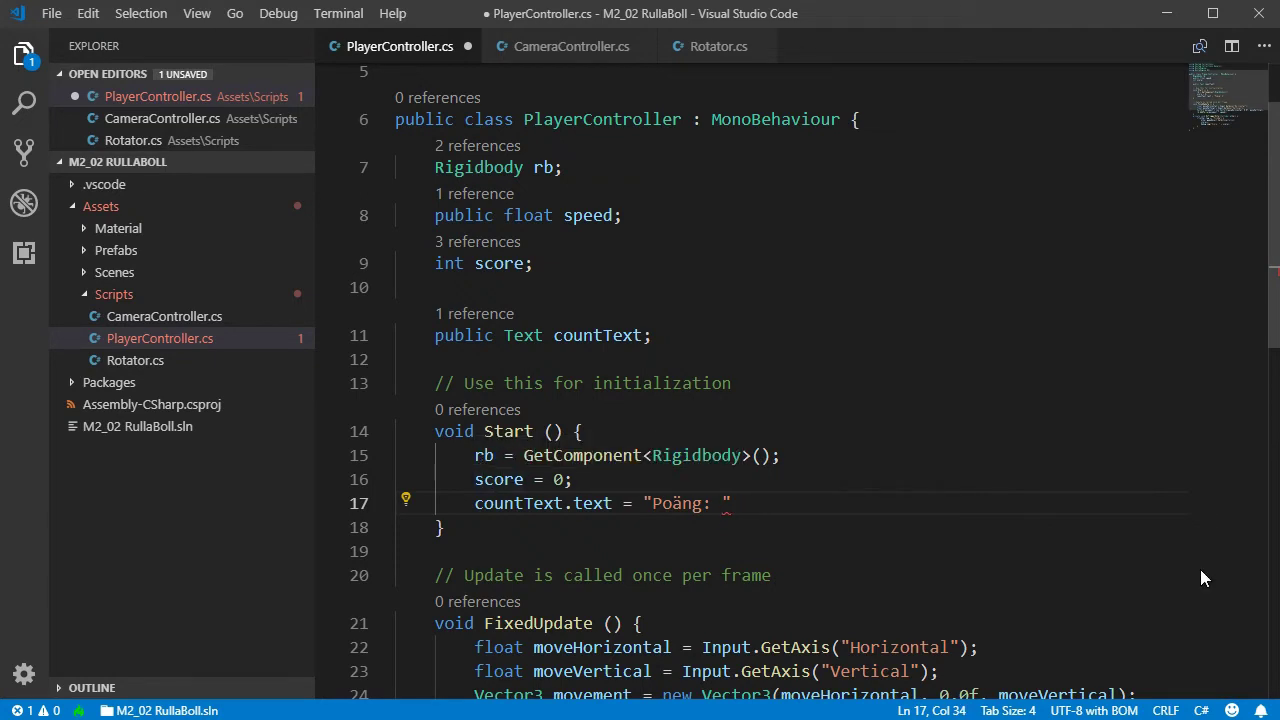
key("Right")
type("+ sc")
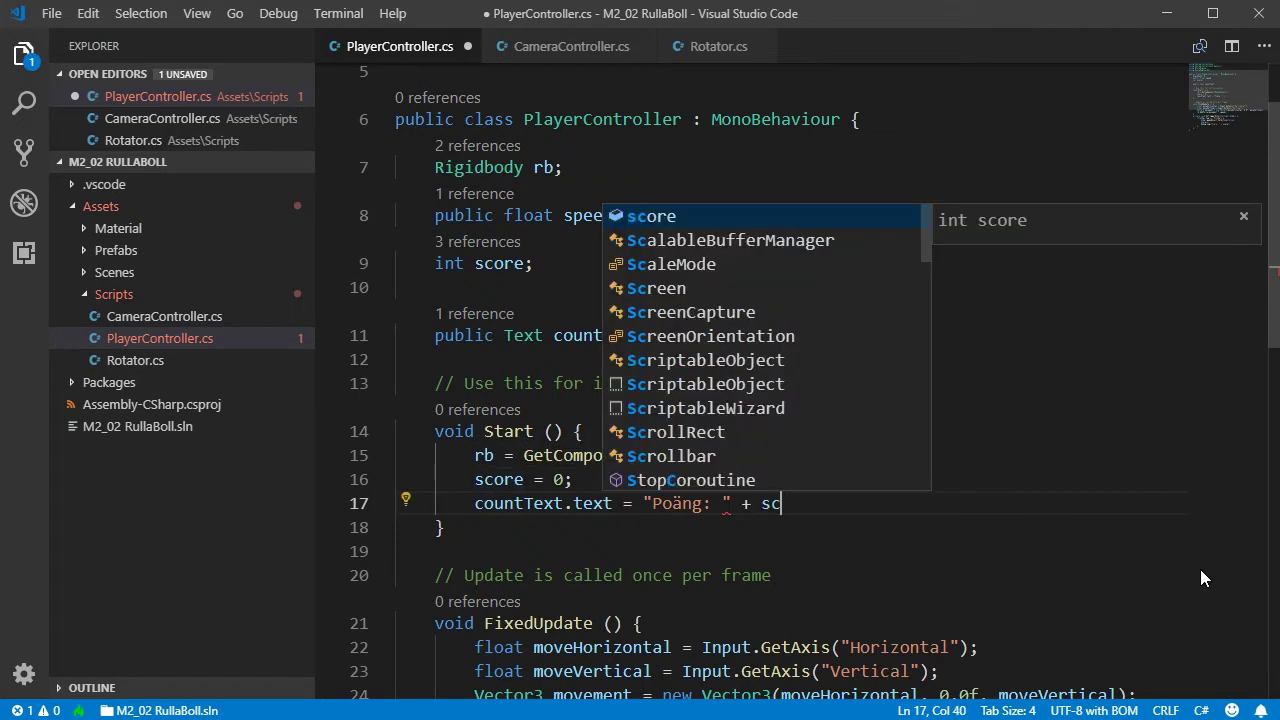
key("Tab")
type(";")
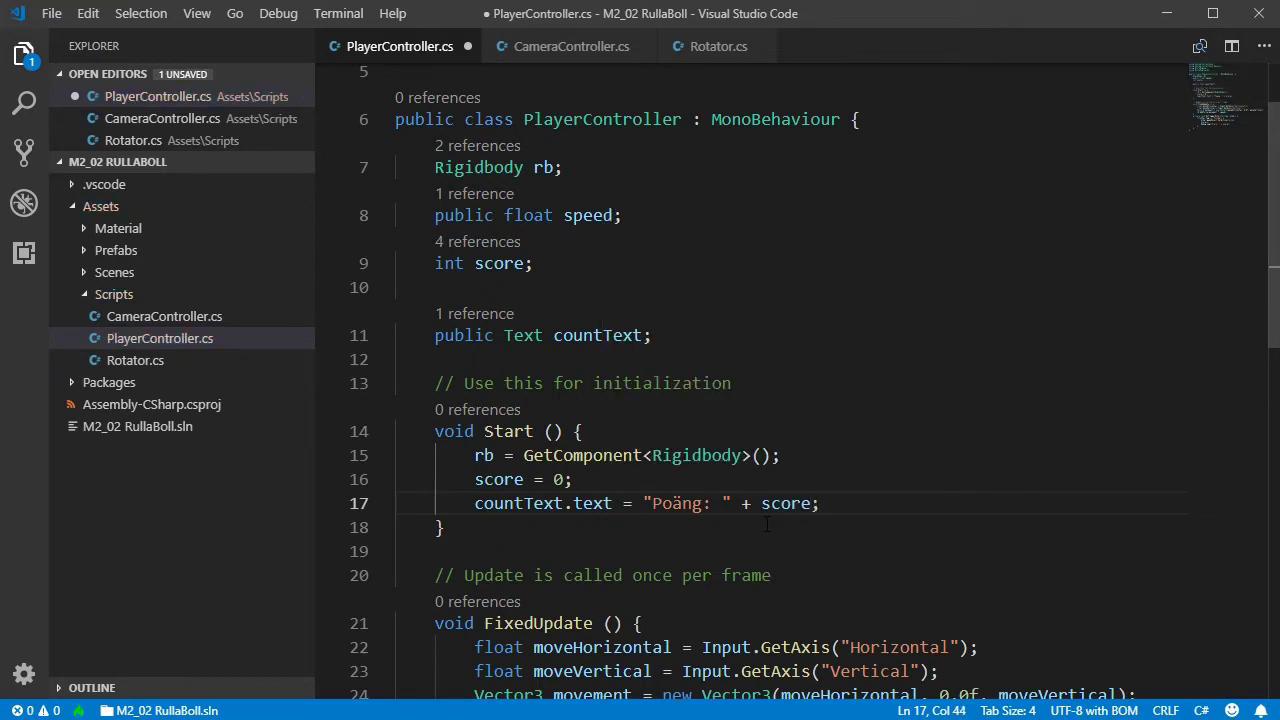
- Delete the Debug.Log score statement from the PickUp check in OnTriggerEnter
scroll(766, 523, "down", 1)
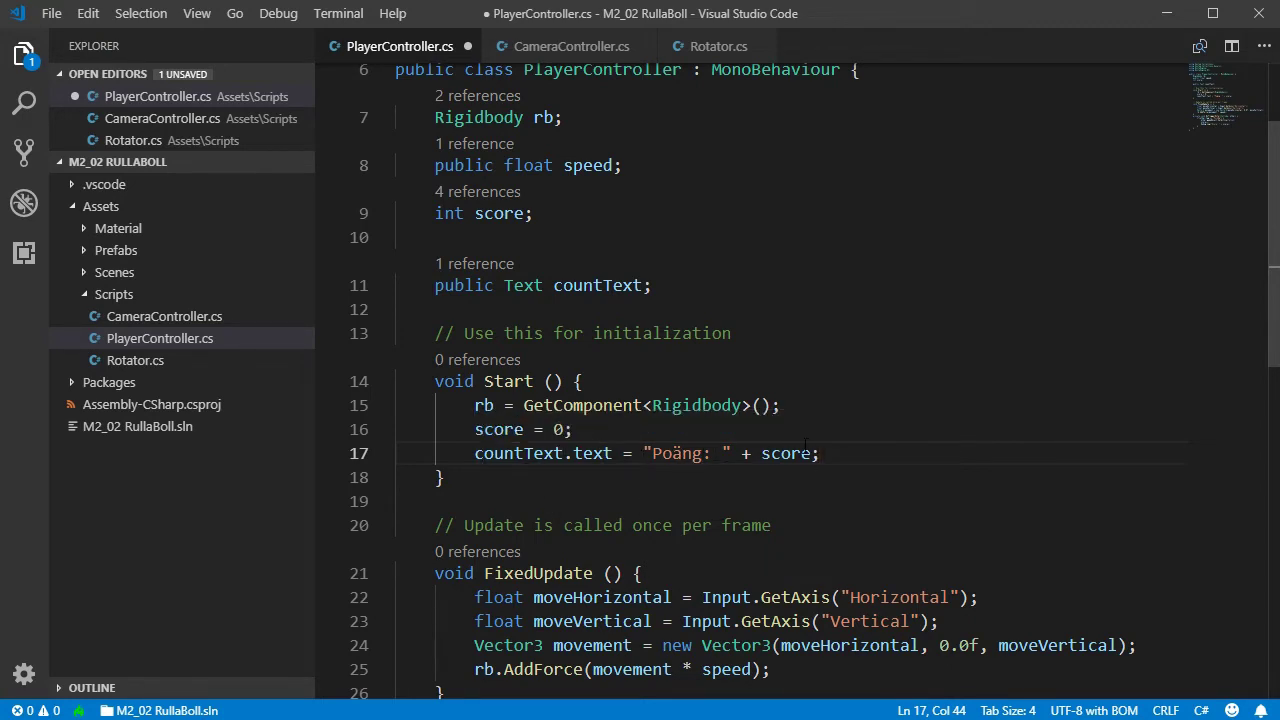
scroll(793, 453, "down", 3)
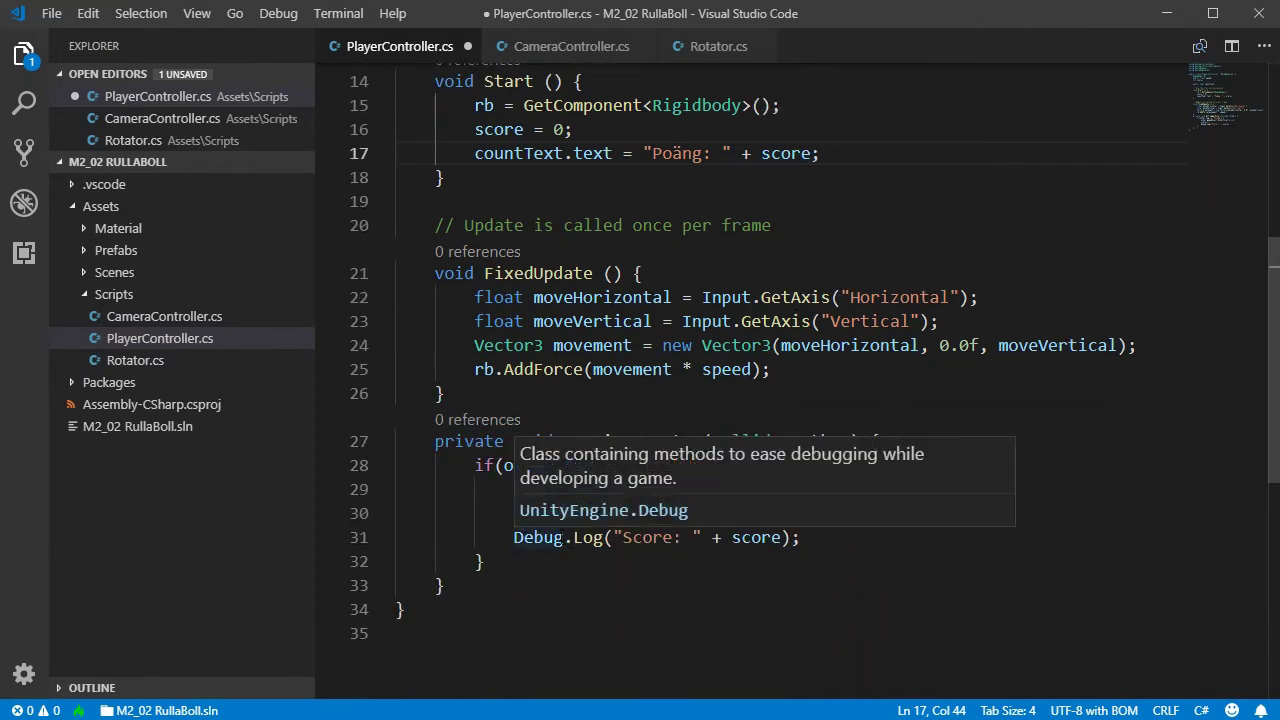
left_click_drag(514, 537, 805, 538)
key("Delete")
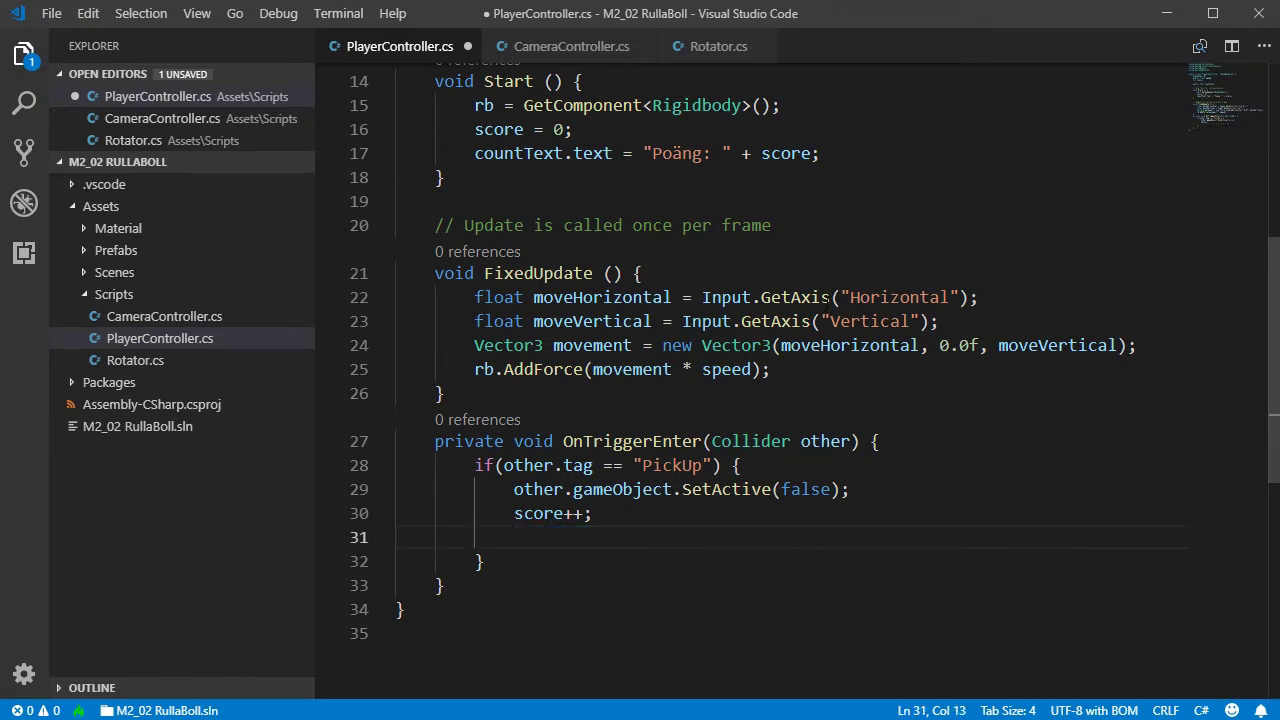
- Copy the countText.text assignment from Start onto the empty line below score++ in OnTriggerEnter, and save the script
left_click_drag(468, 153, 861, 149)
key("ctrl+c")
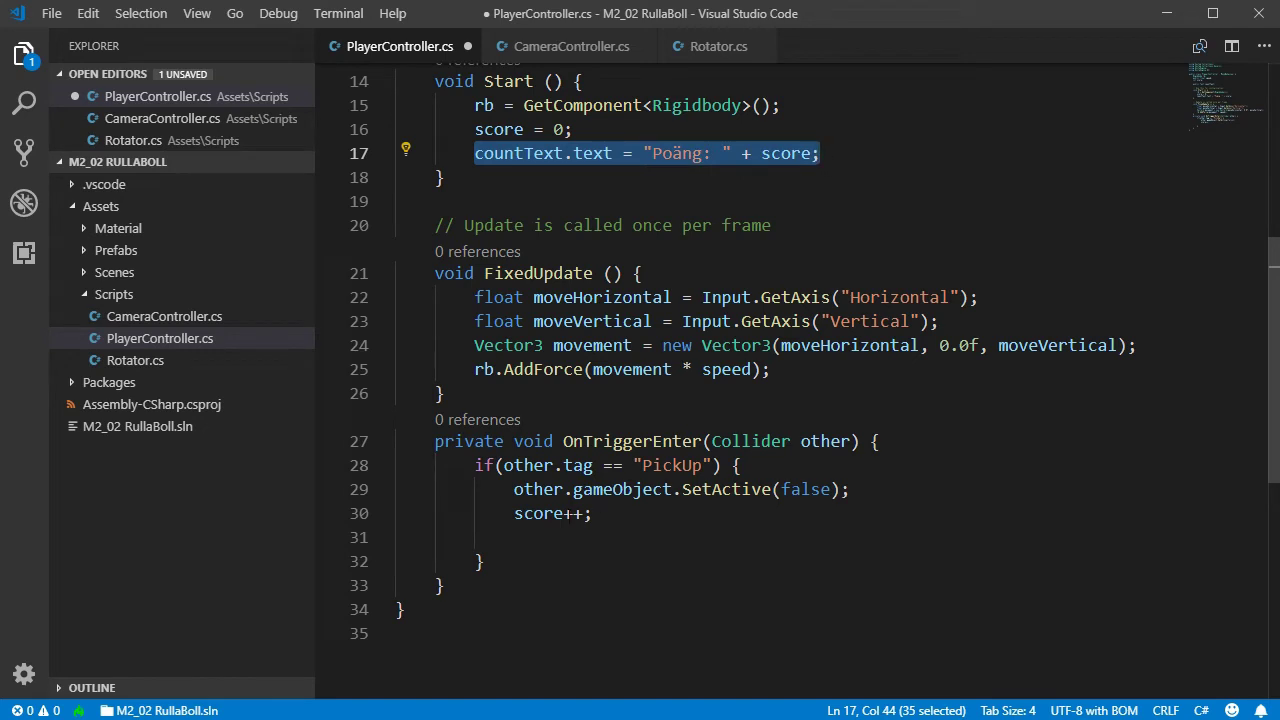
left_click(525, 540)
key("ctrl+v")
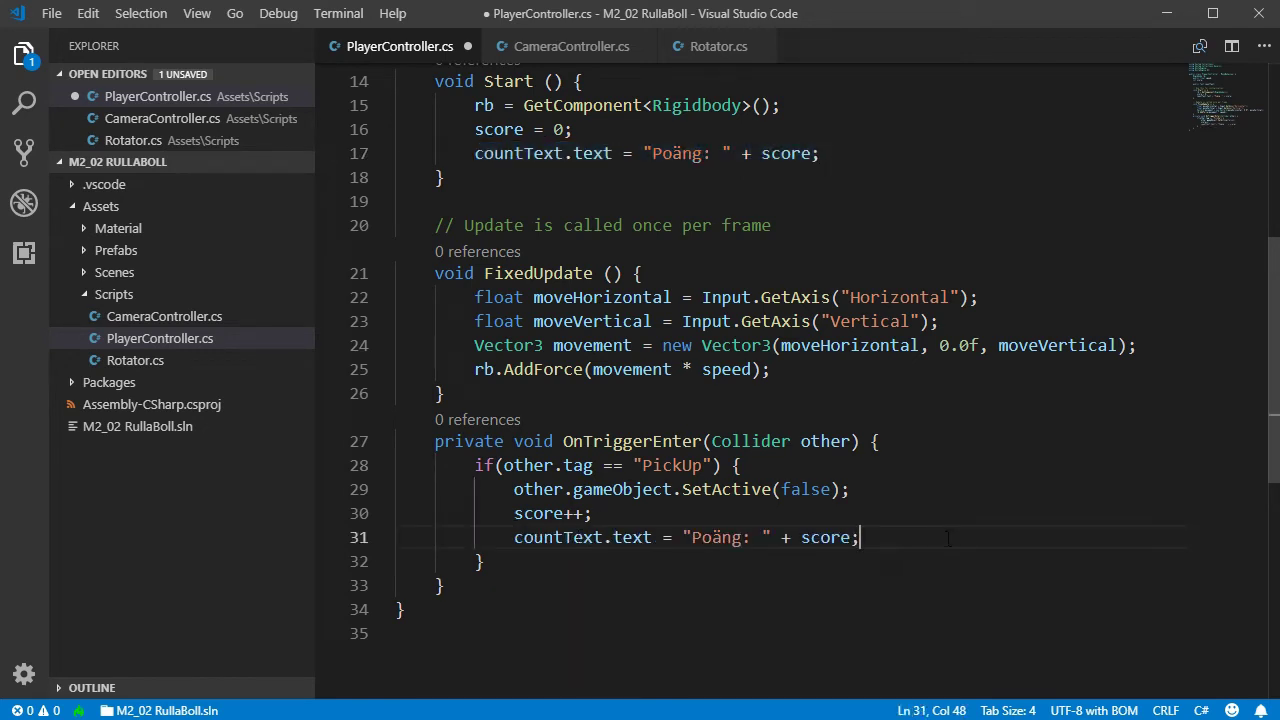
key("ctrl+s")
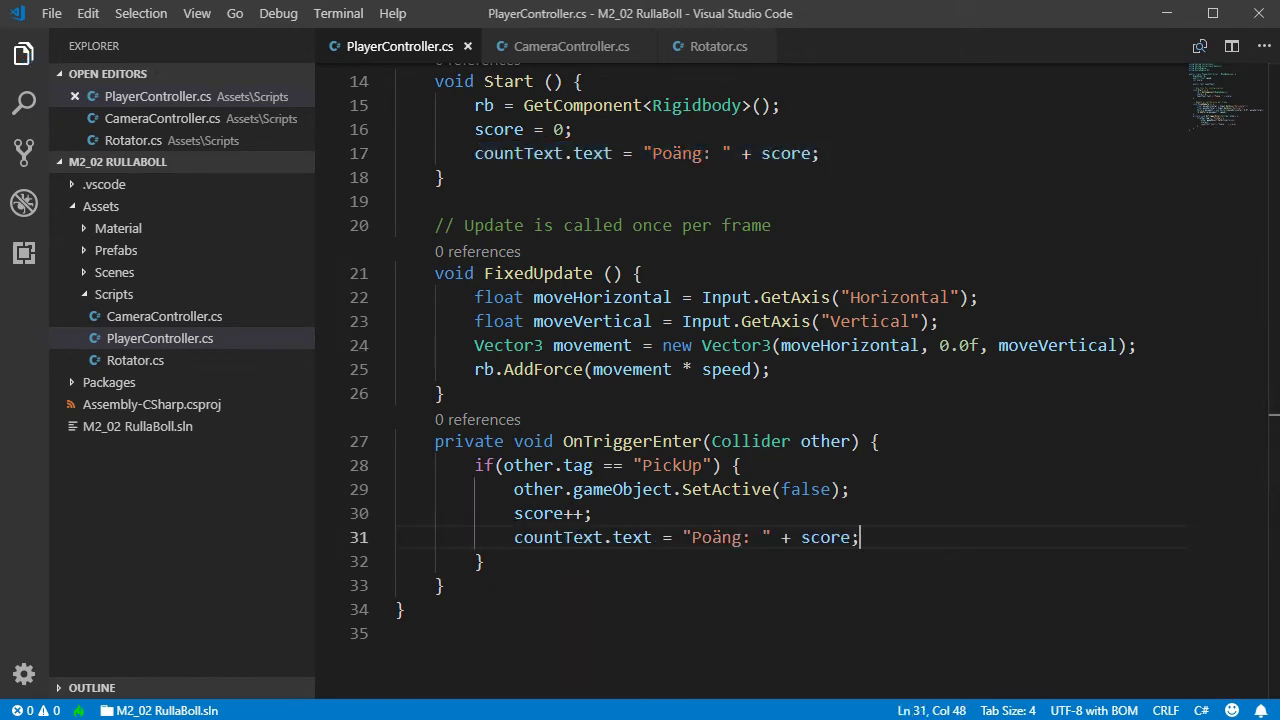
- Switch to Unity and run the game to test the score label
key("alt+Tab")
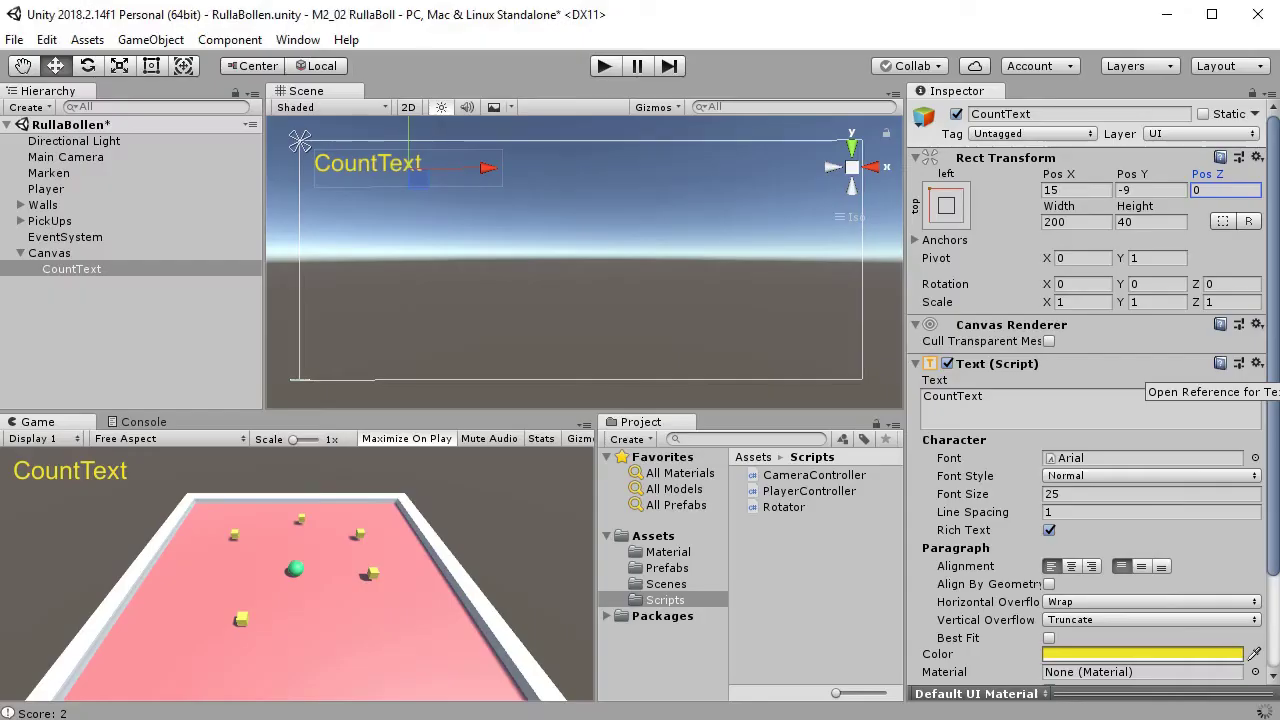
left_click(603, 66)
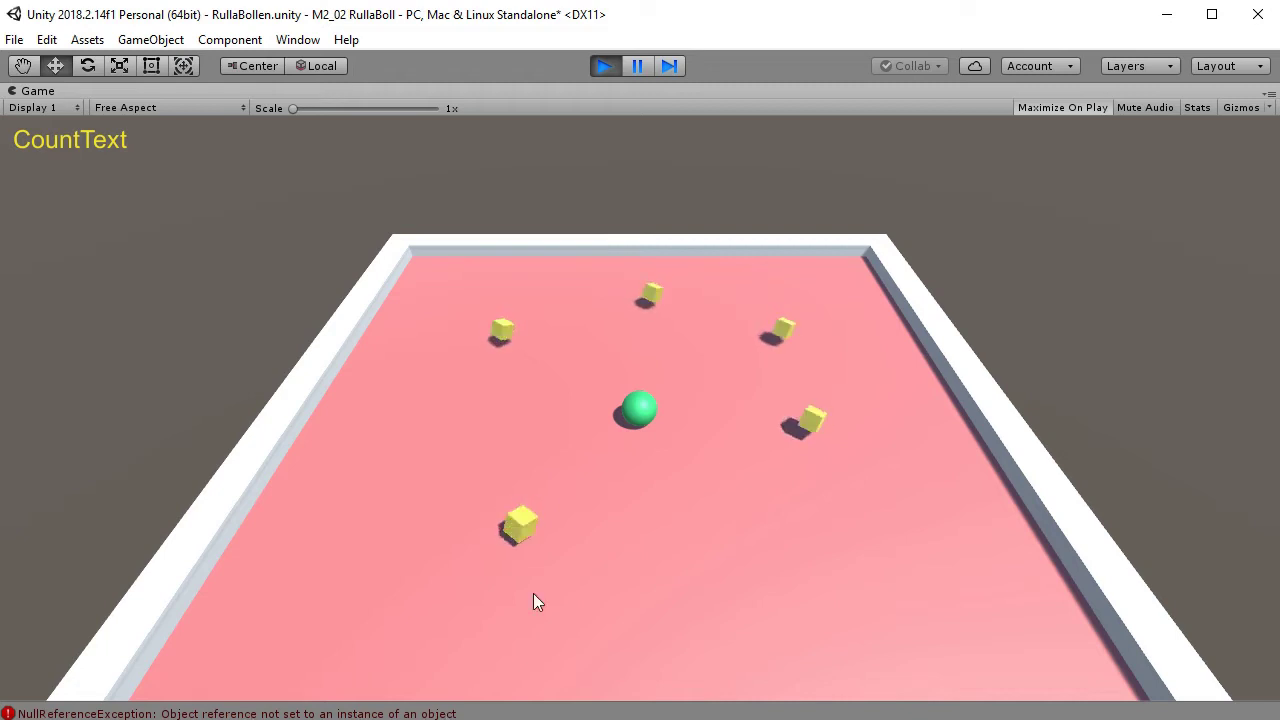
- Stop the game and assign the CountText object to the Count Text reference of the Player's Player Controller script
left_click(604, 67)
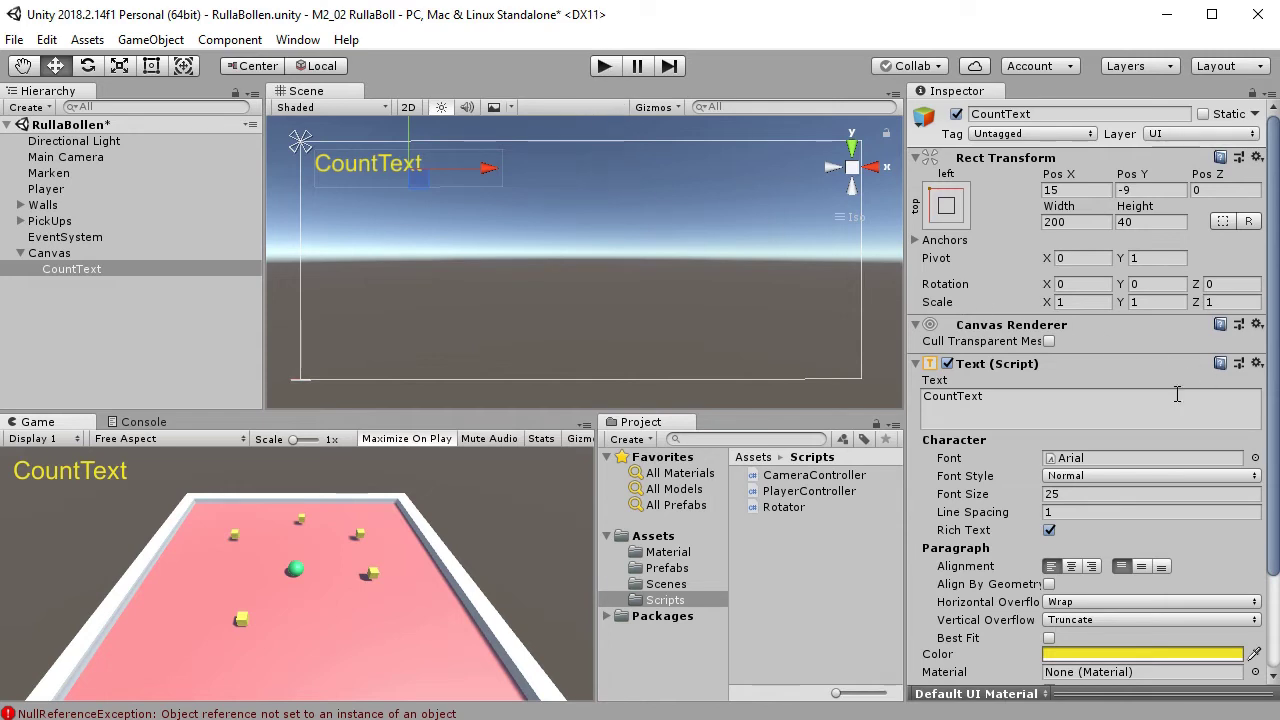
left_click(60, 190)
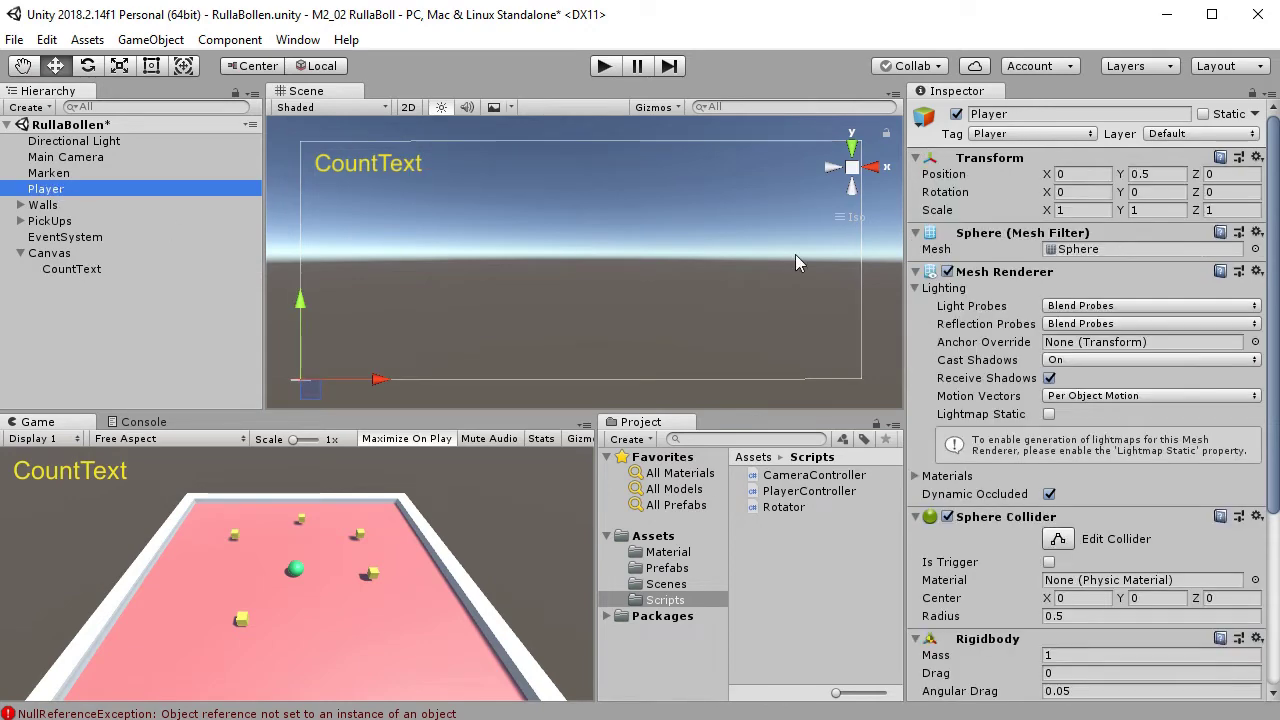
scroll(1075, 272, "down", 5)
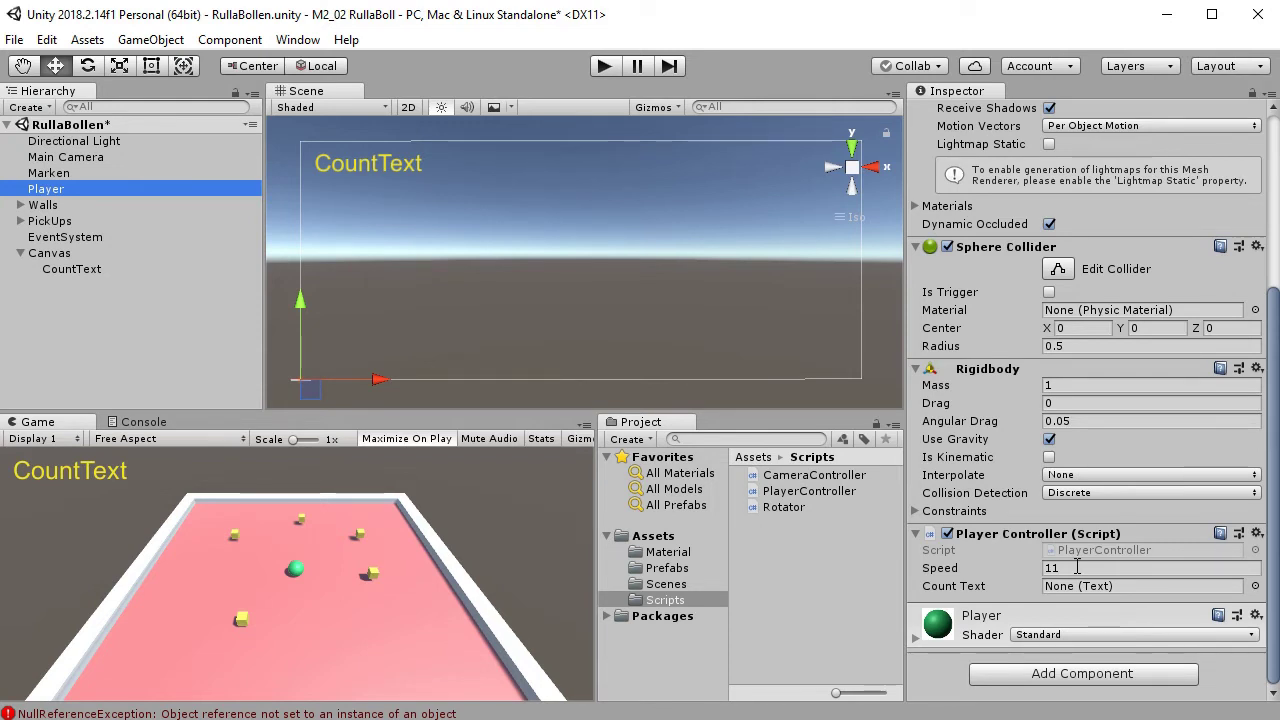
left_click(66, 272)
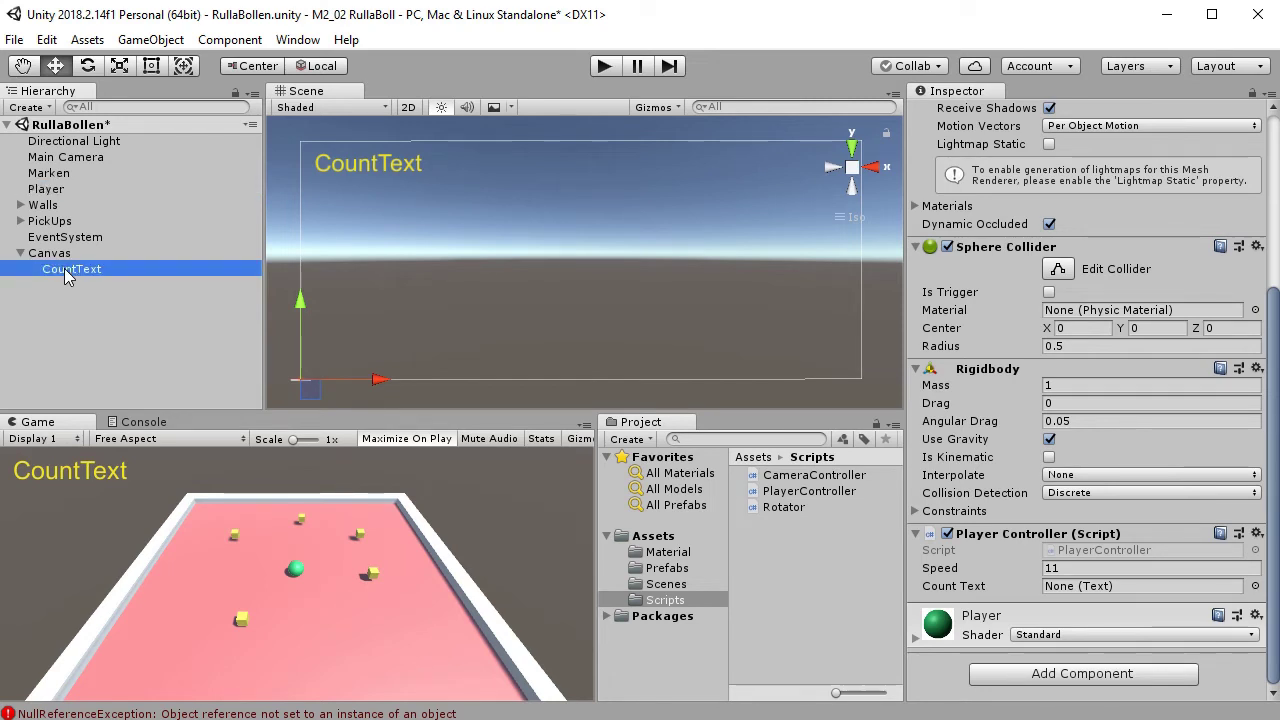
left_click_drag(66, 272, 1087, 592)
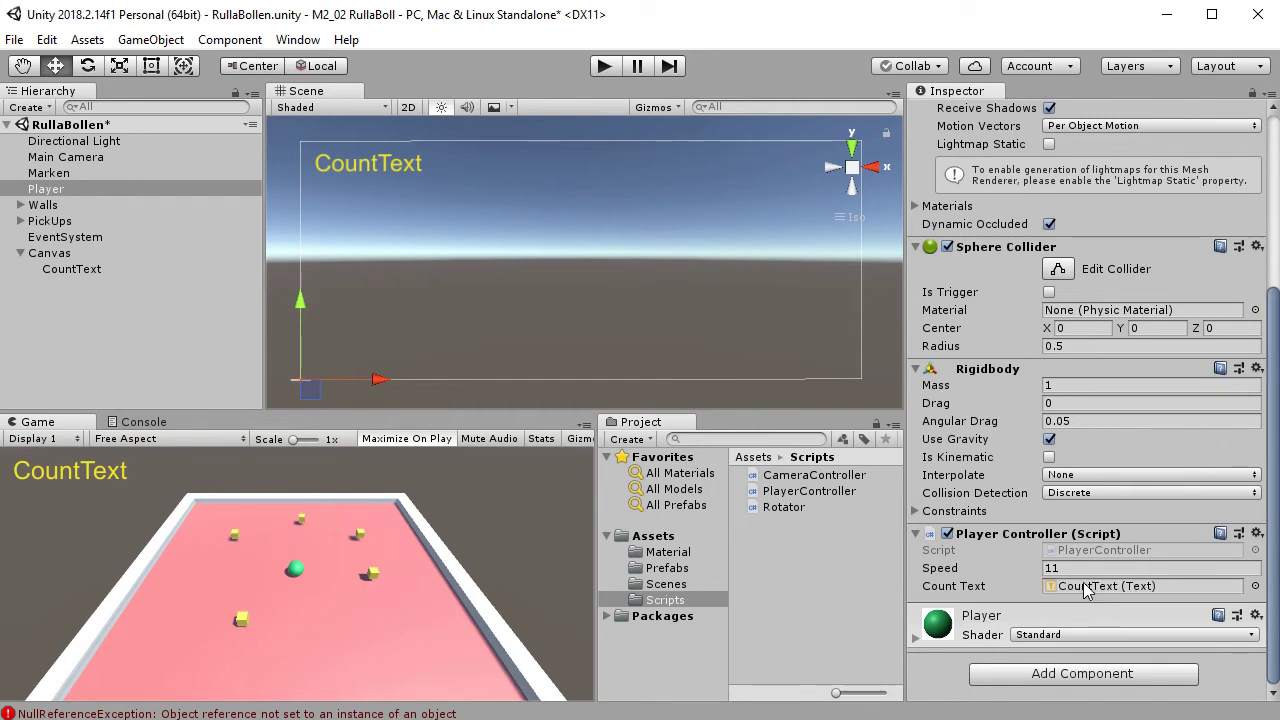
- Clear all messages from the console and return to the game view
left_click(137, 432)
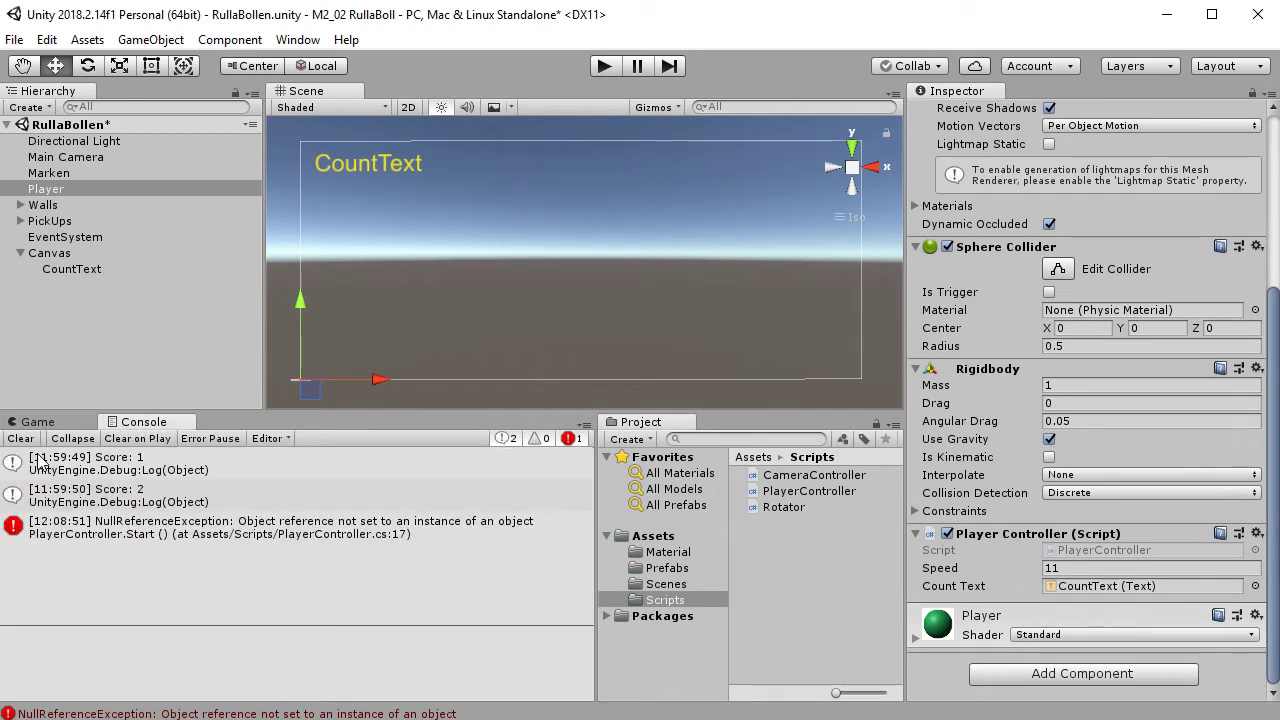
left_click(20, 438)
left_click(38, 421)
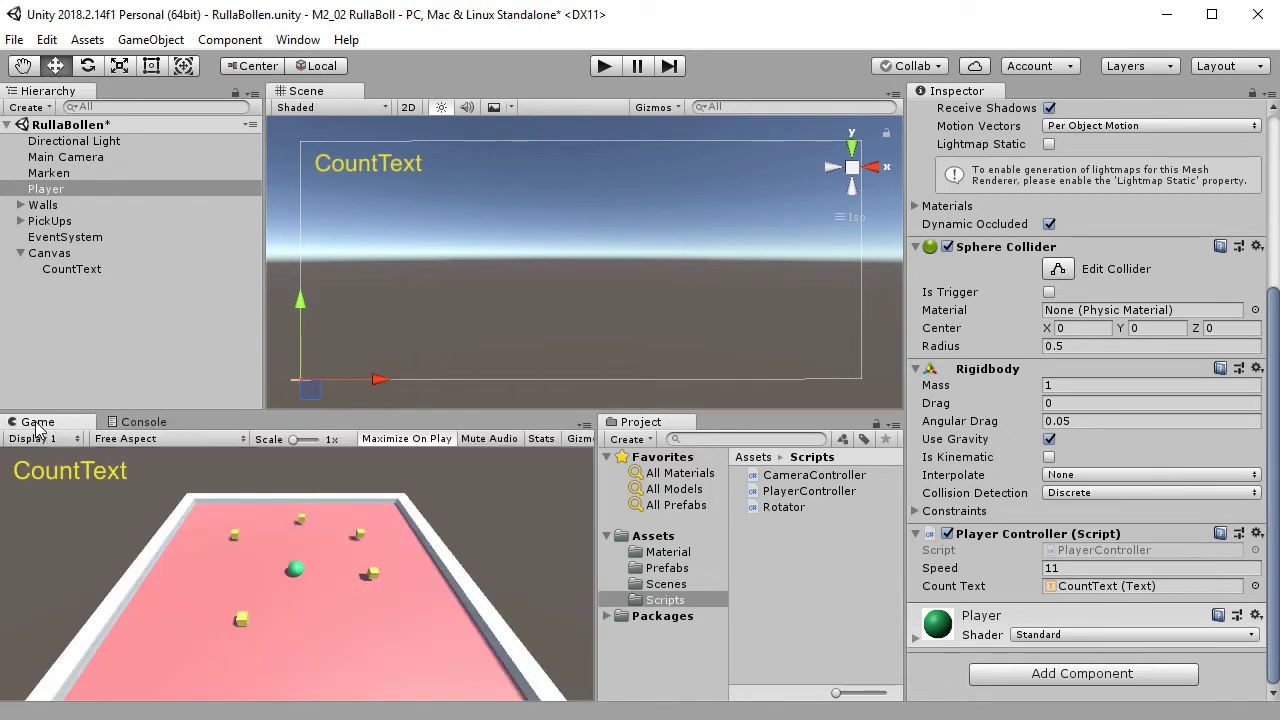
- Run the game, roll the ball over the yellow pickups to test the score label, and stop the game
left_click(603, 65)
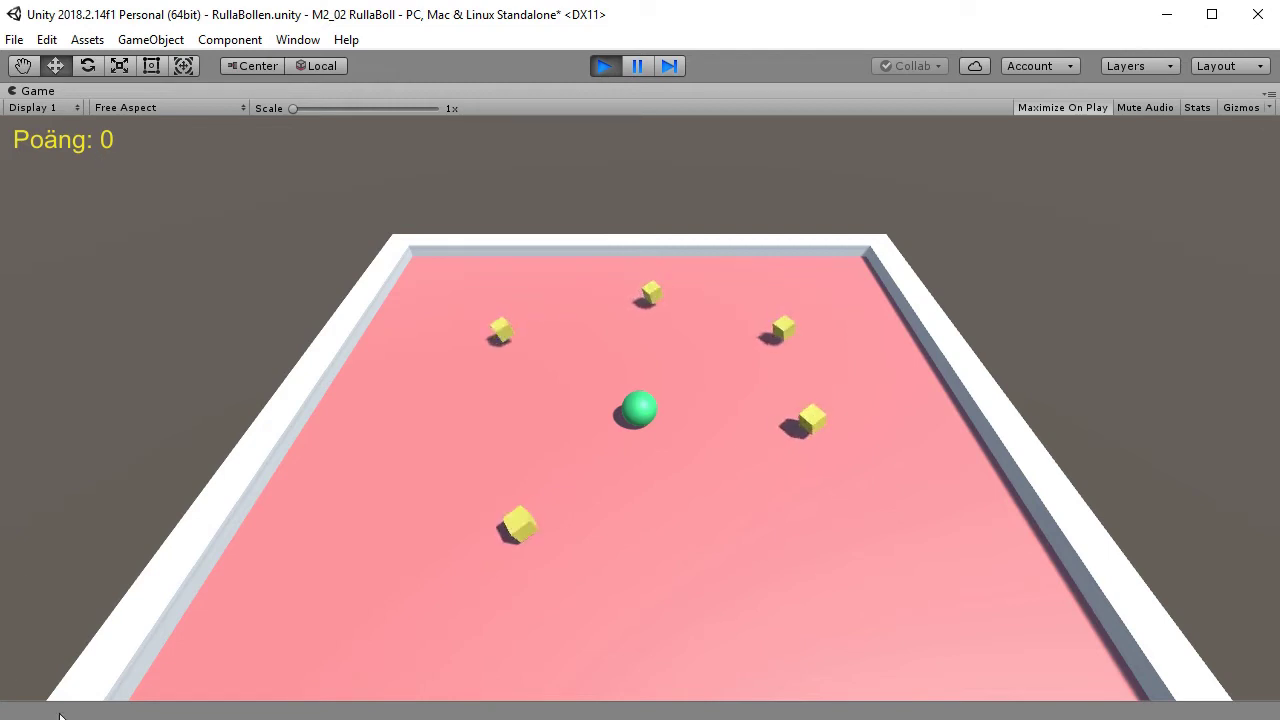
key("Down")
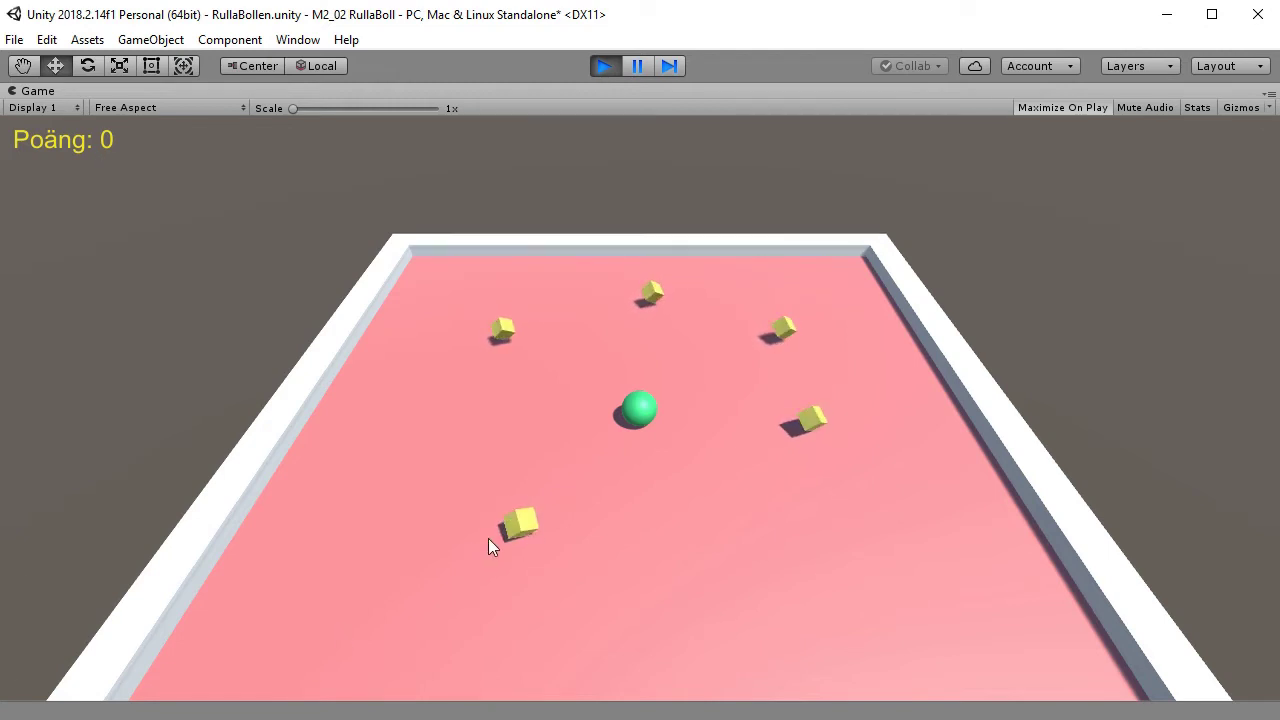
key("Left")
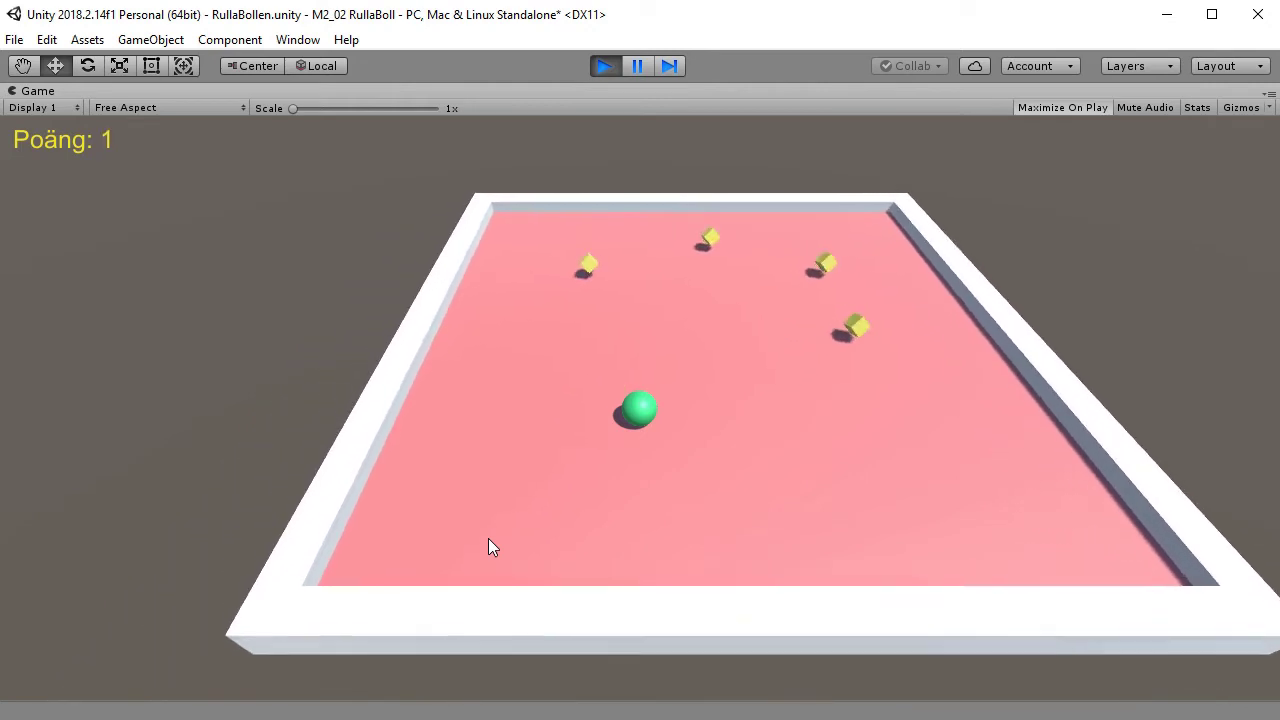
key("Up")
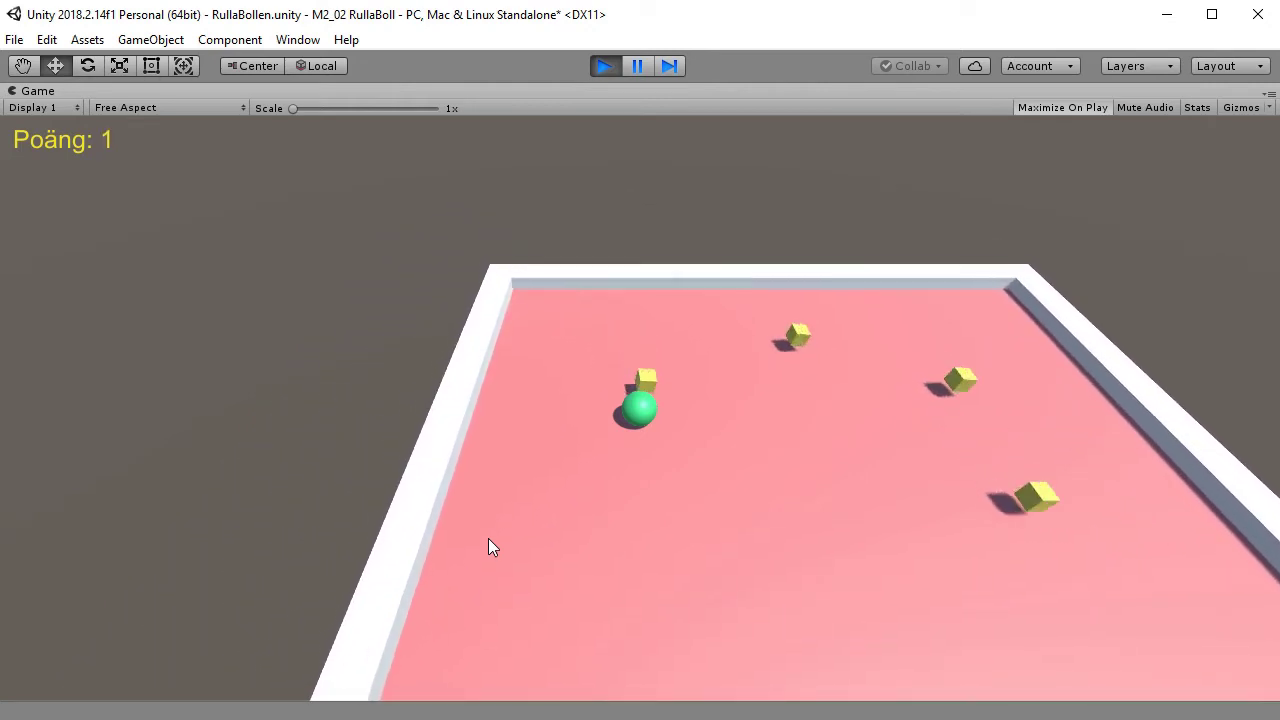
key("Left")
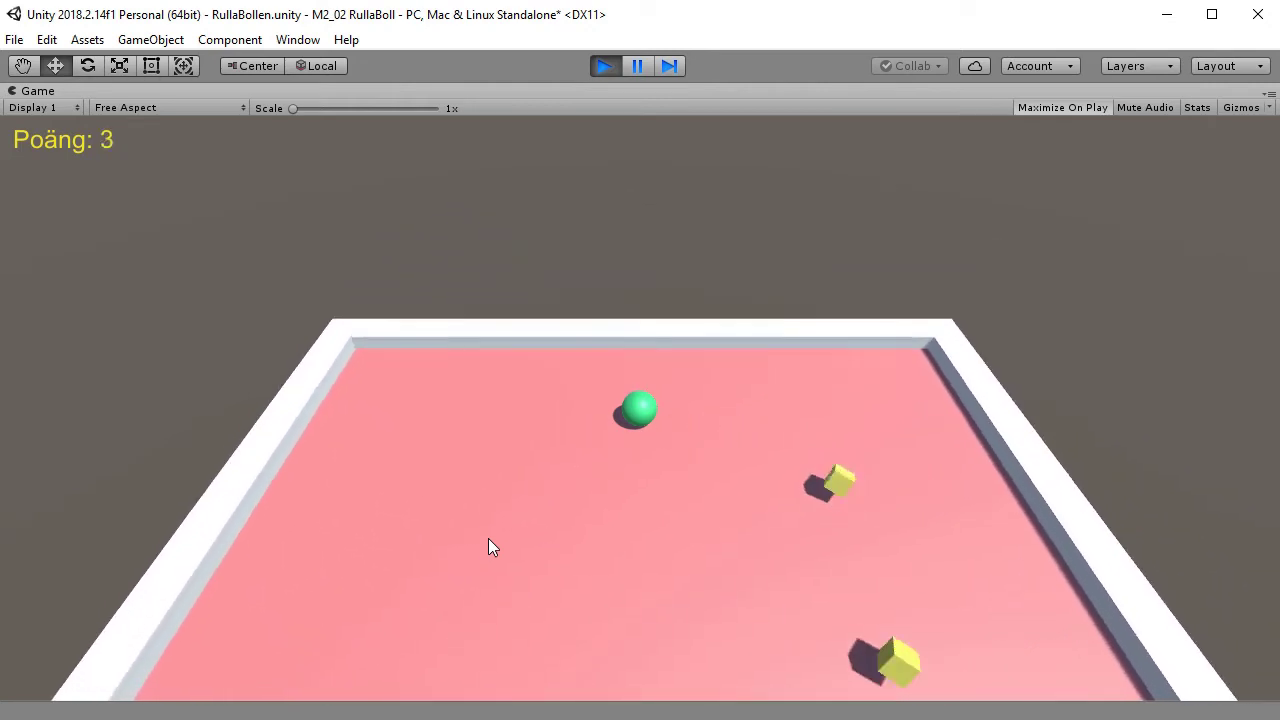
key("Right")
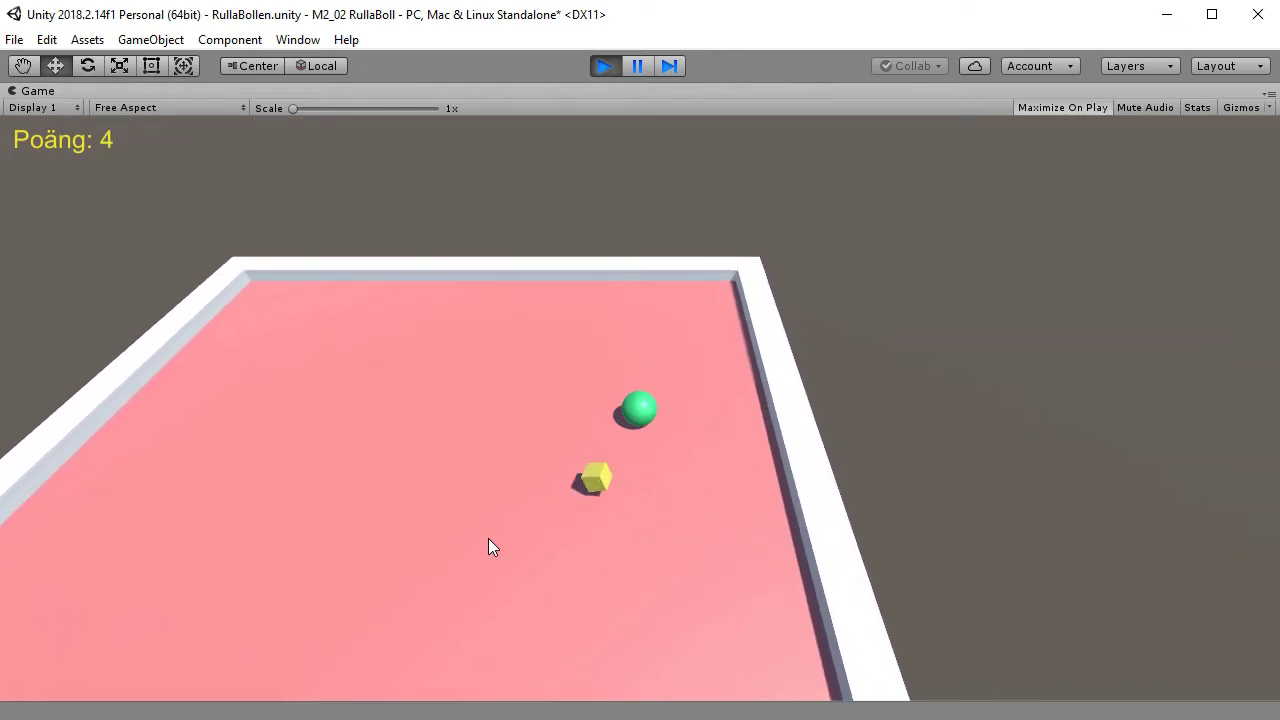
key("Left")
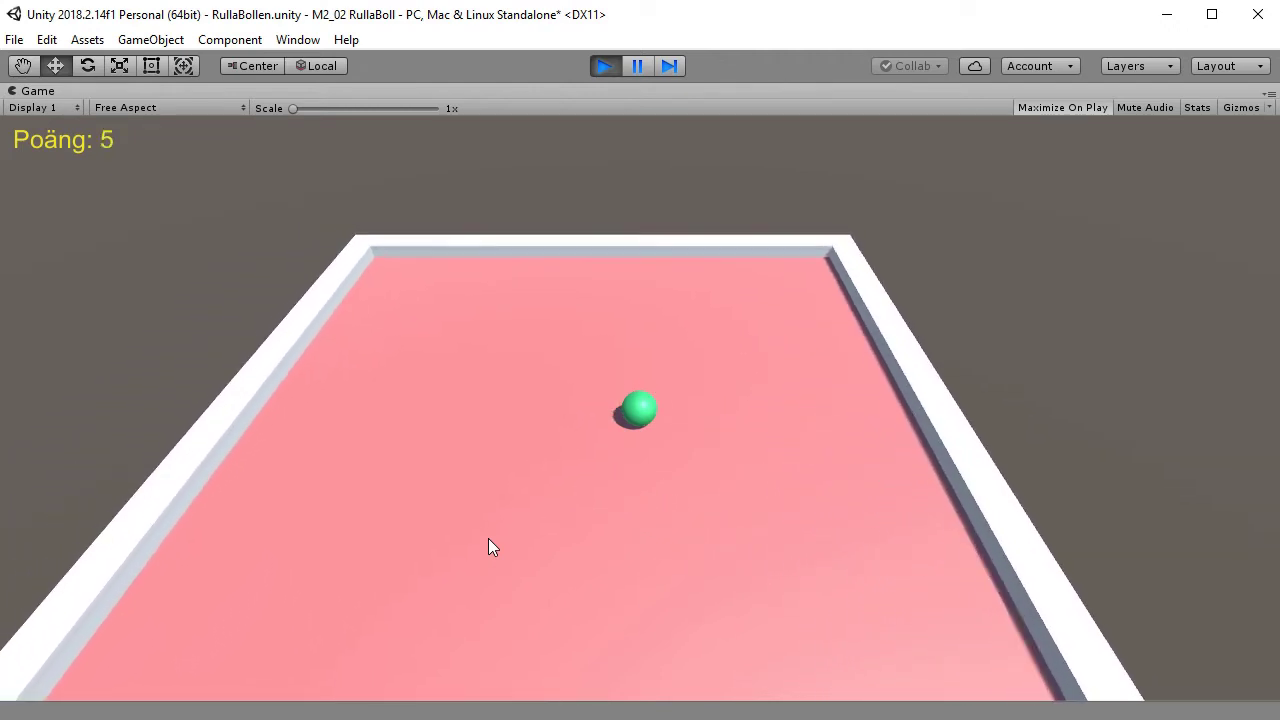
key("Down")
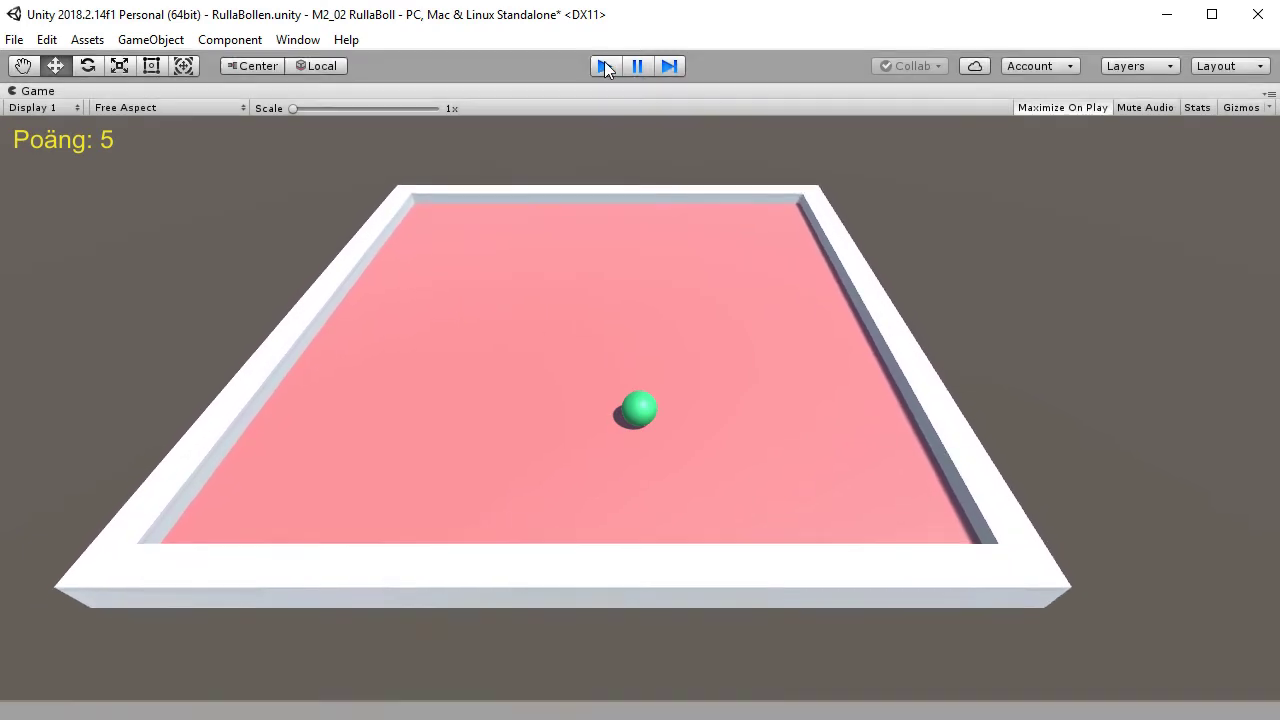
left_click(604, 65)
- Switch to Visual Studio Code and compare the duplicate countText.text assignments in Start and OnTriggerEnter
key("alt+Tab")
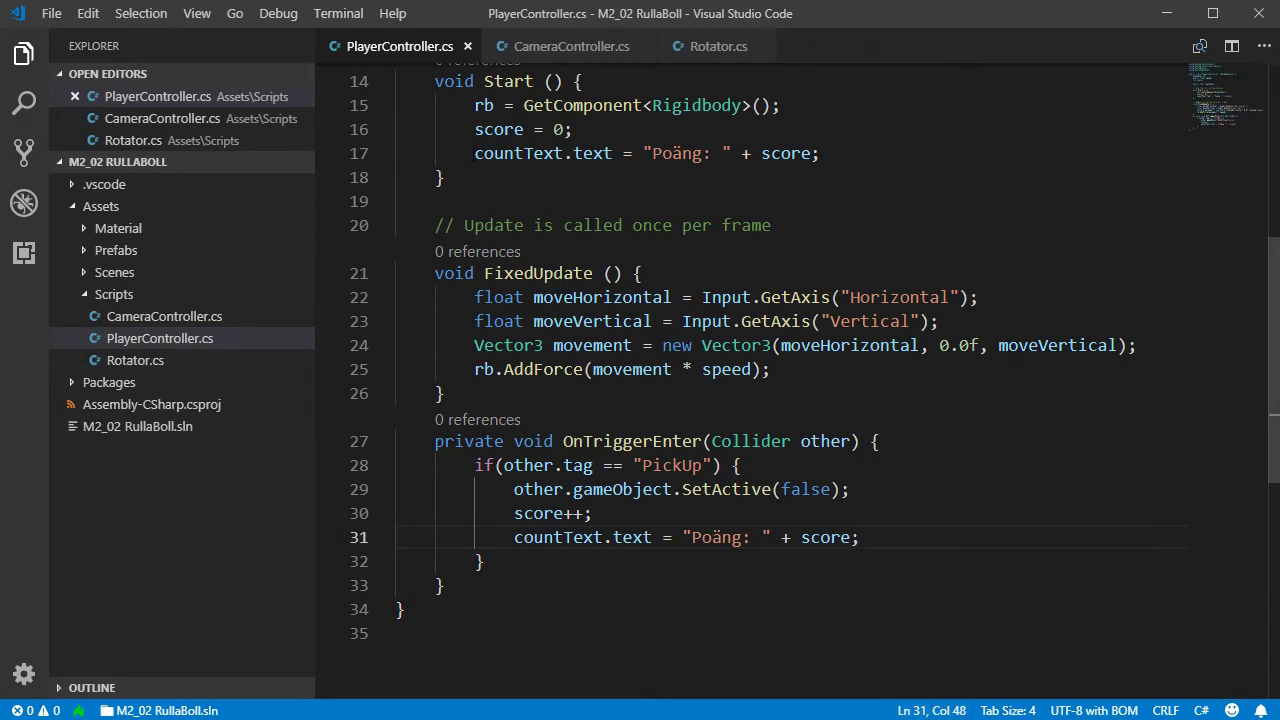
left_click_drag(474, 153, 872, 153)
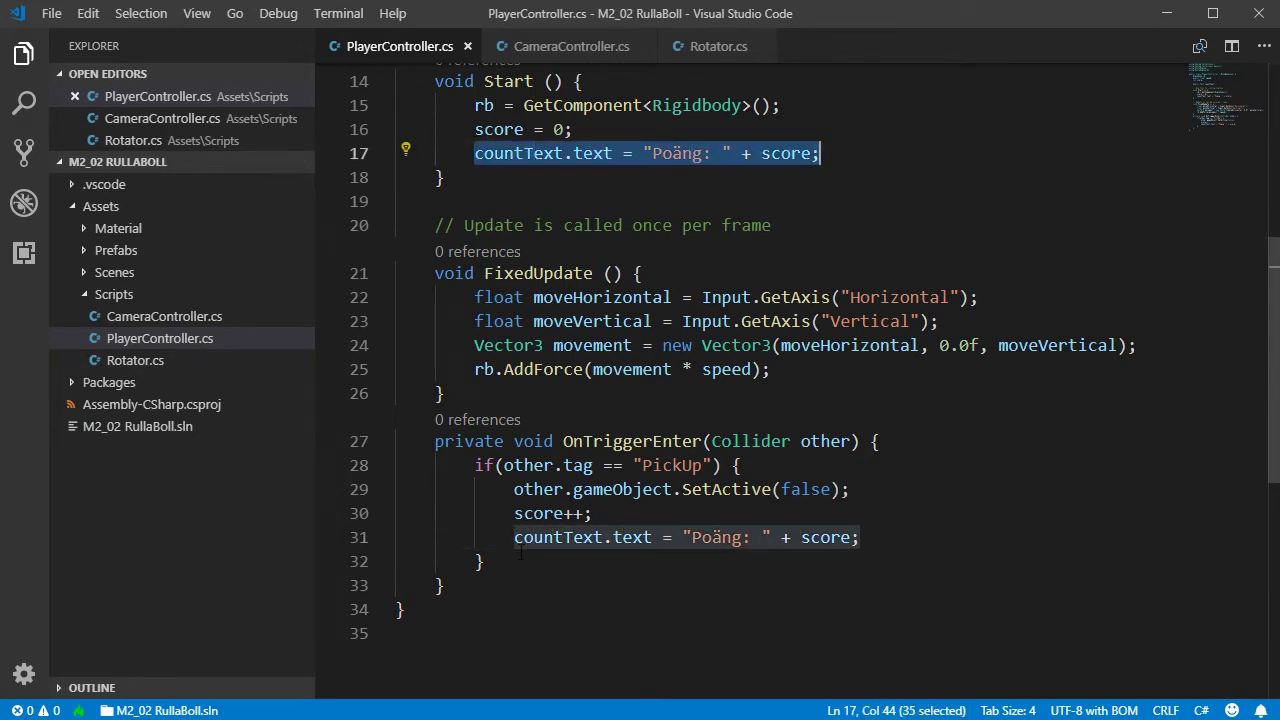
left_click_drag(514, 537, 889, 529)
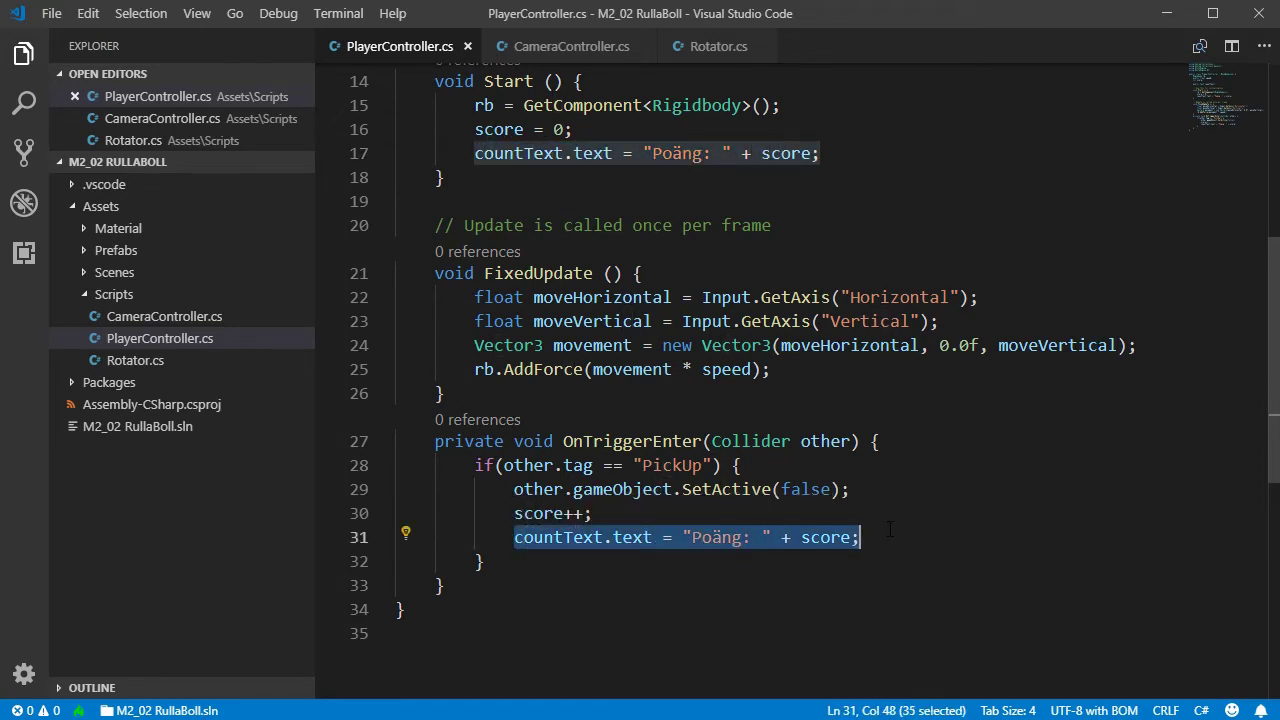
left_click(893, 530)
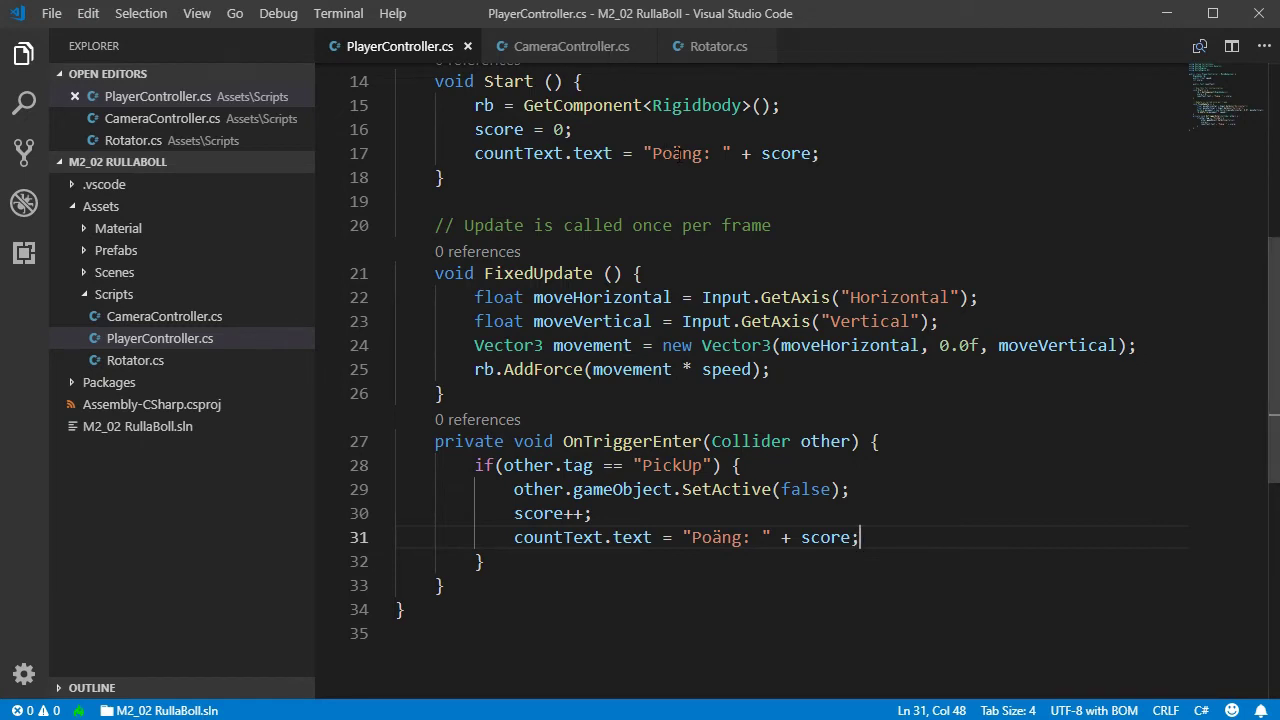
- Replace the label word "Poäng" with "Score" in Start's countText.text assignment and with "SCore" in OnTriggerEnter's
double_click(679, 155)
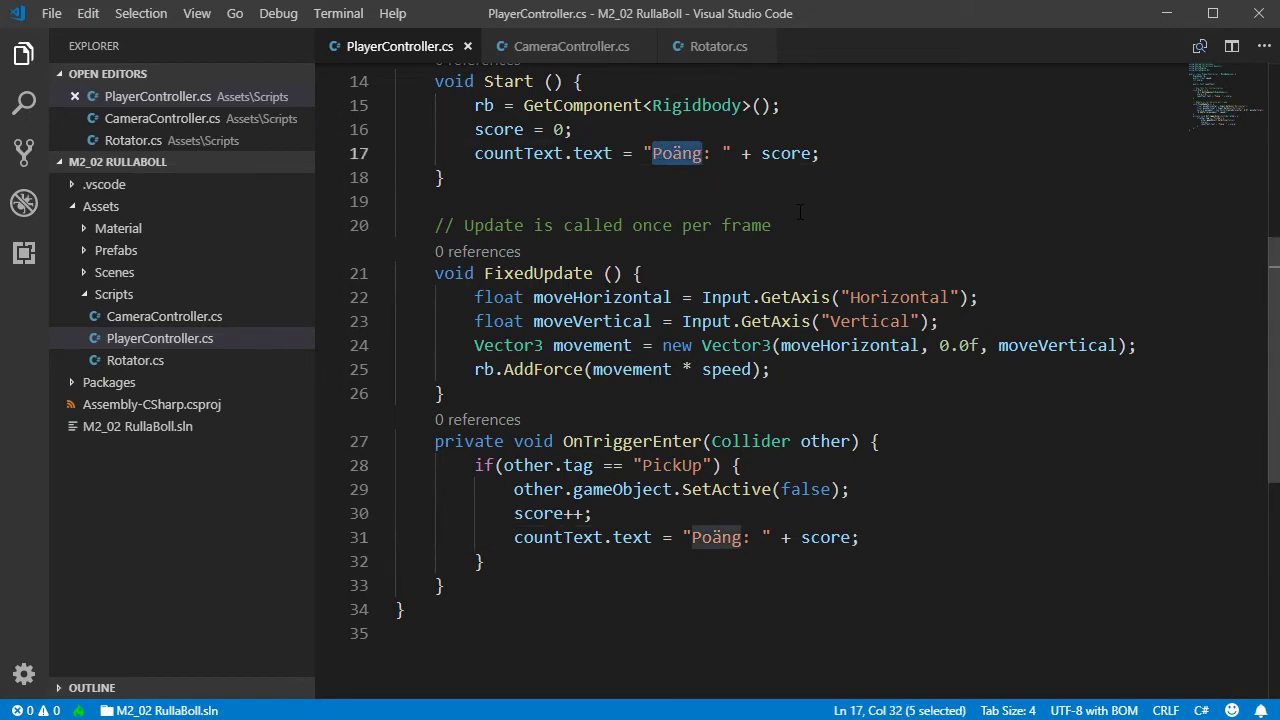
type("Score")
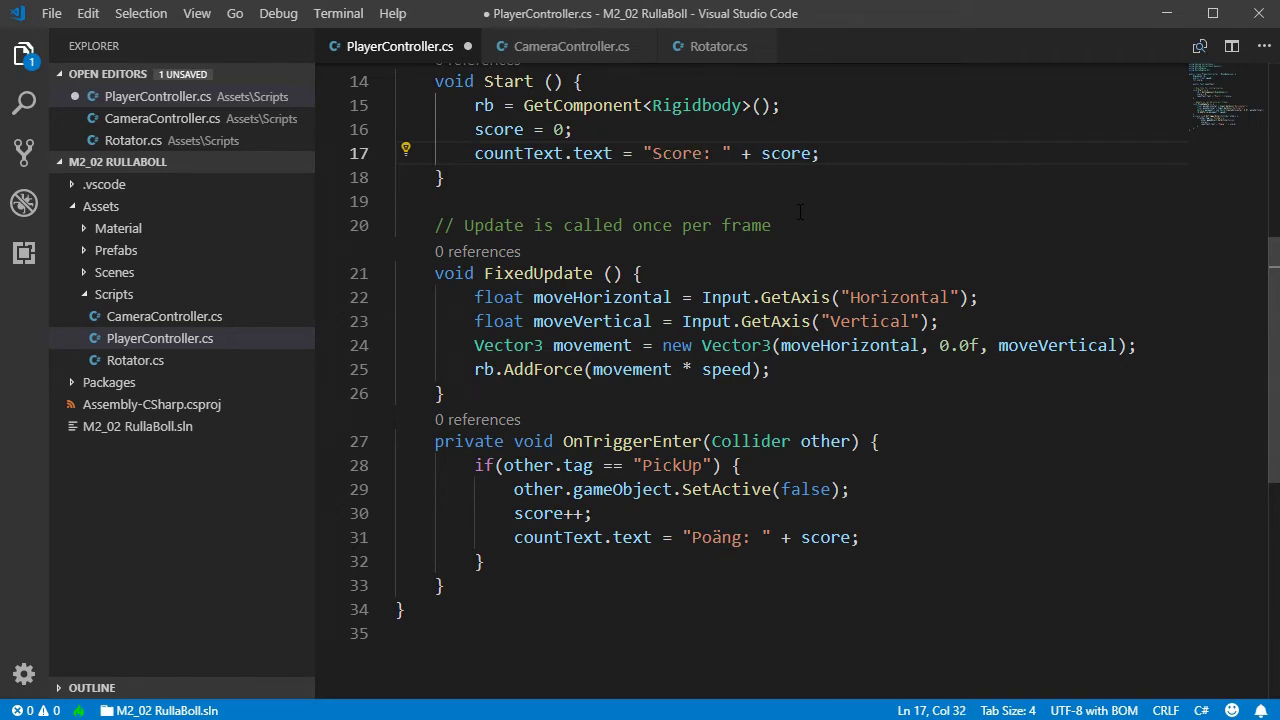
double_click(708, 539)
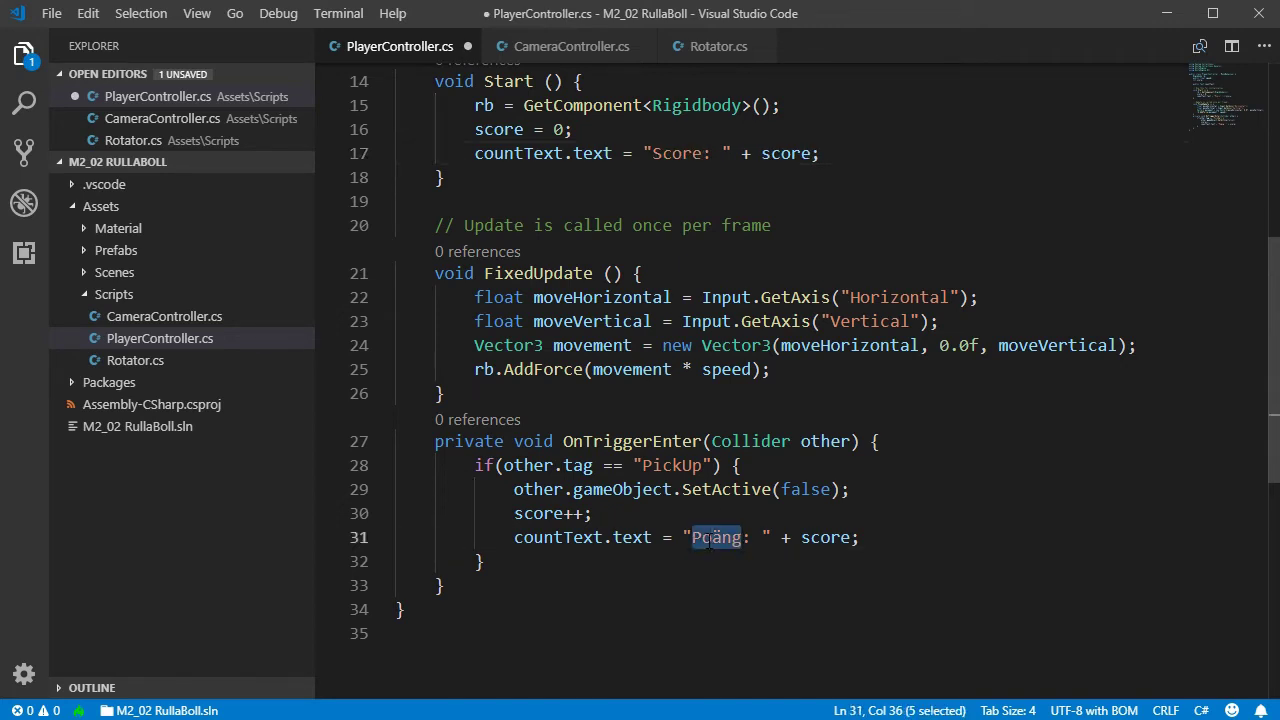
type("SCore")
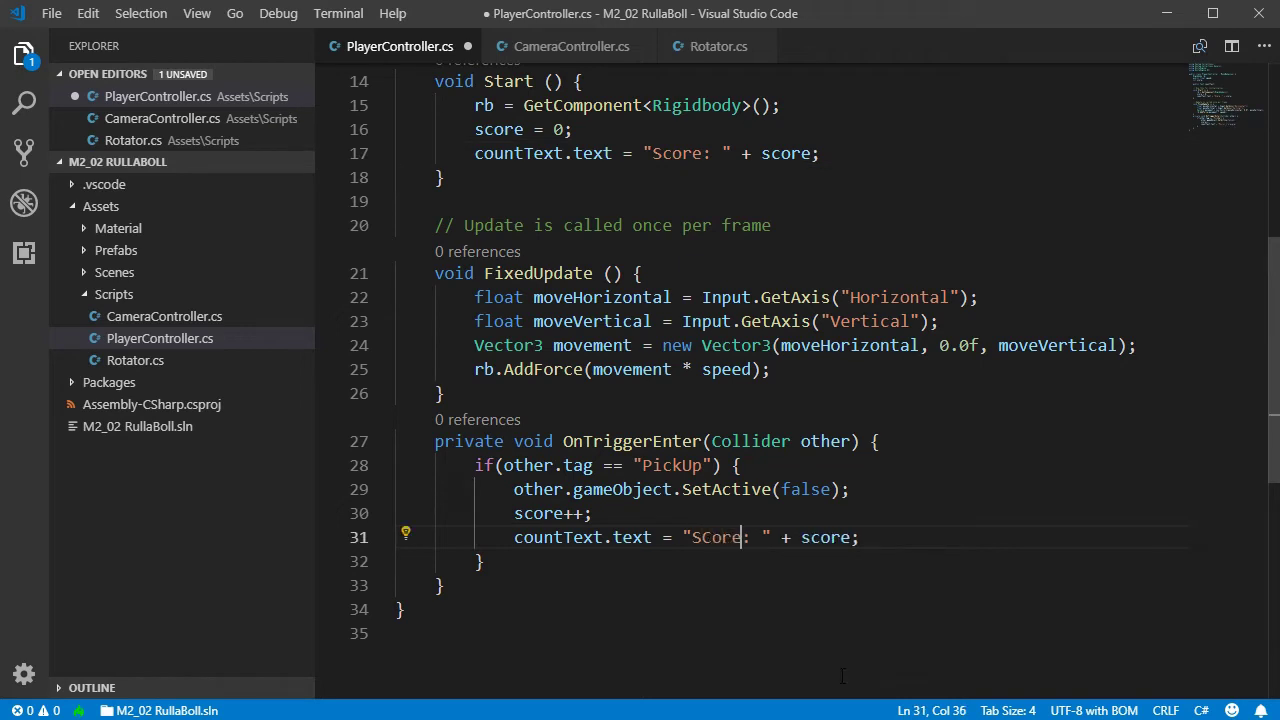
- Restore the label word "Poäng" in the countText.text assignments of both Start and OnTriggerEnter
double_click(680, 153)
type("Poänbg")
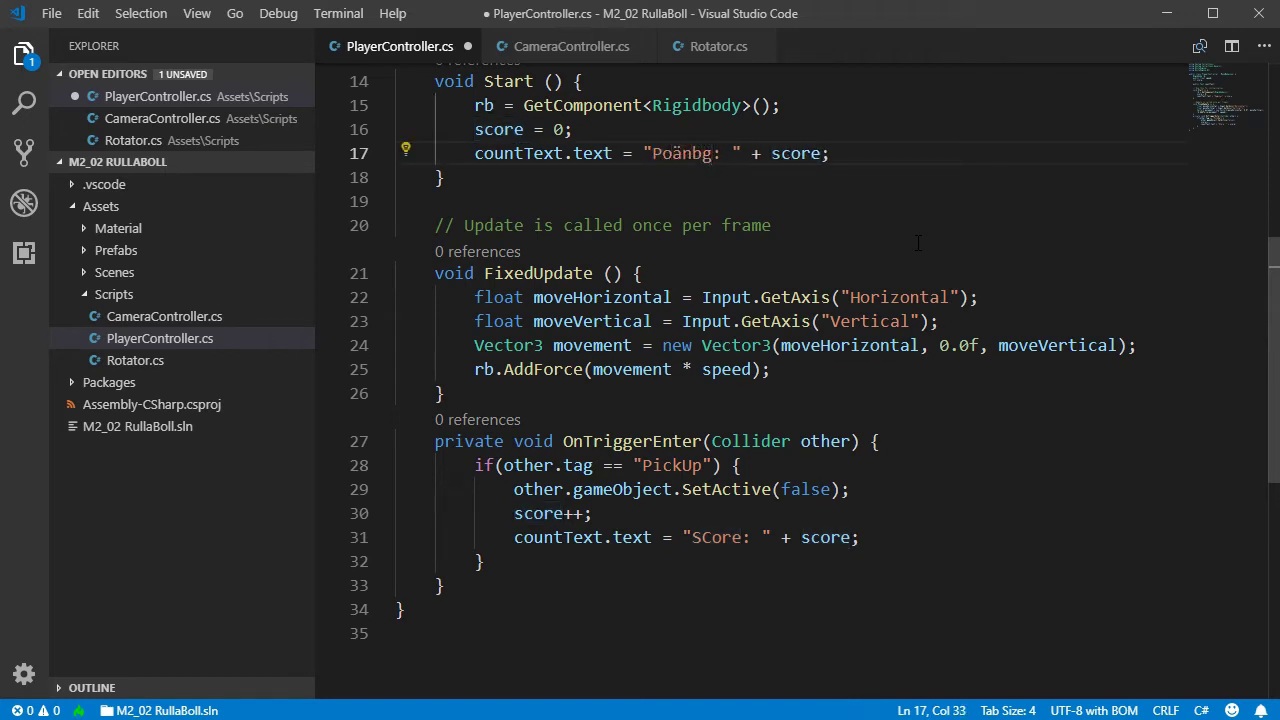
key("BackSpace")
double_click(724, 538)
type("Poäng")
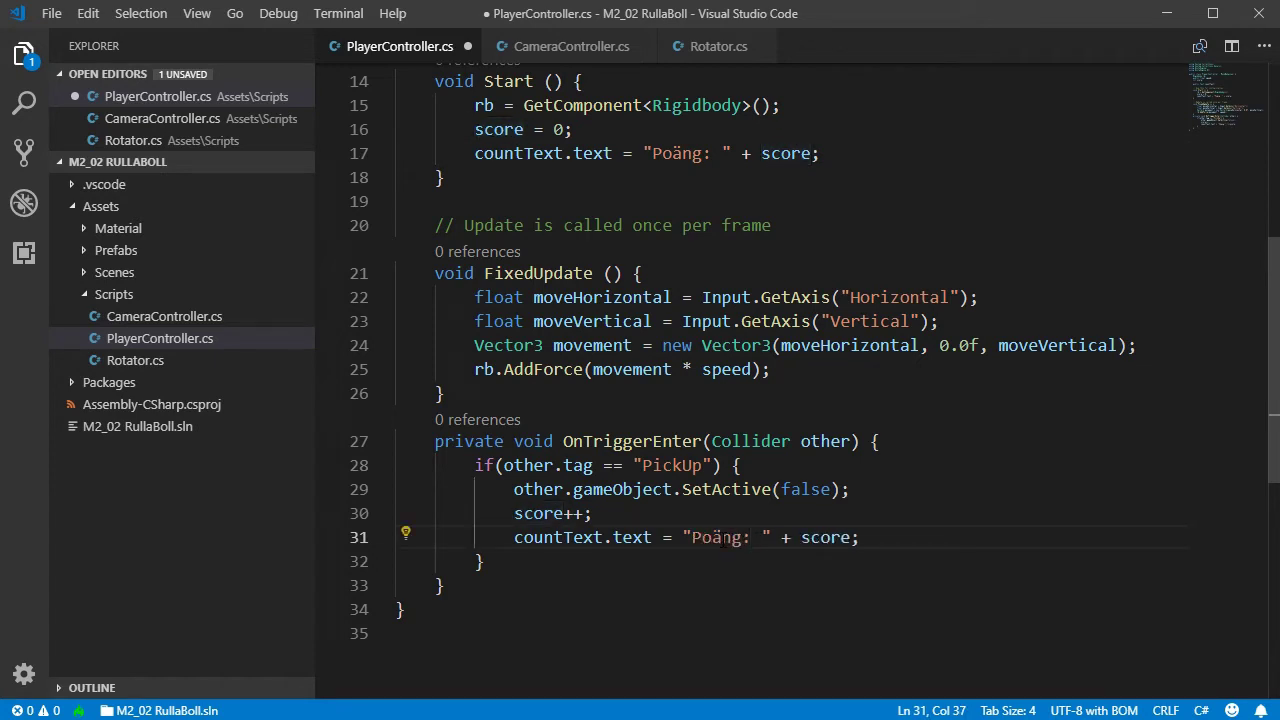
- Cut the countText.text assignment below score++ out of OnTriggerEnter
left_click(514, 538)
left_click(941, 537, "shift")
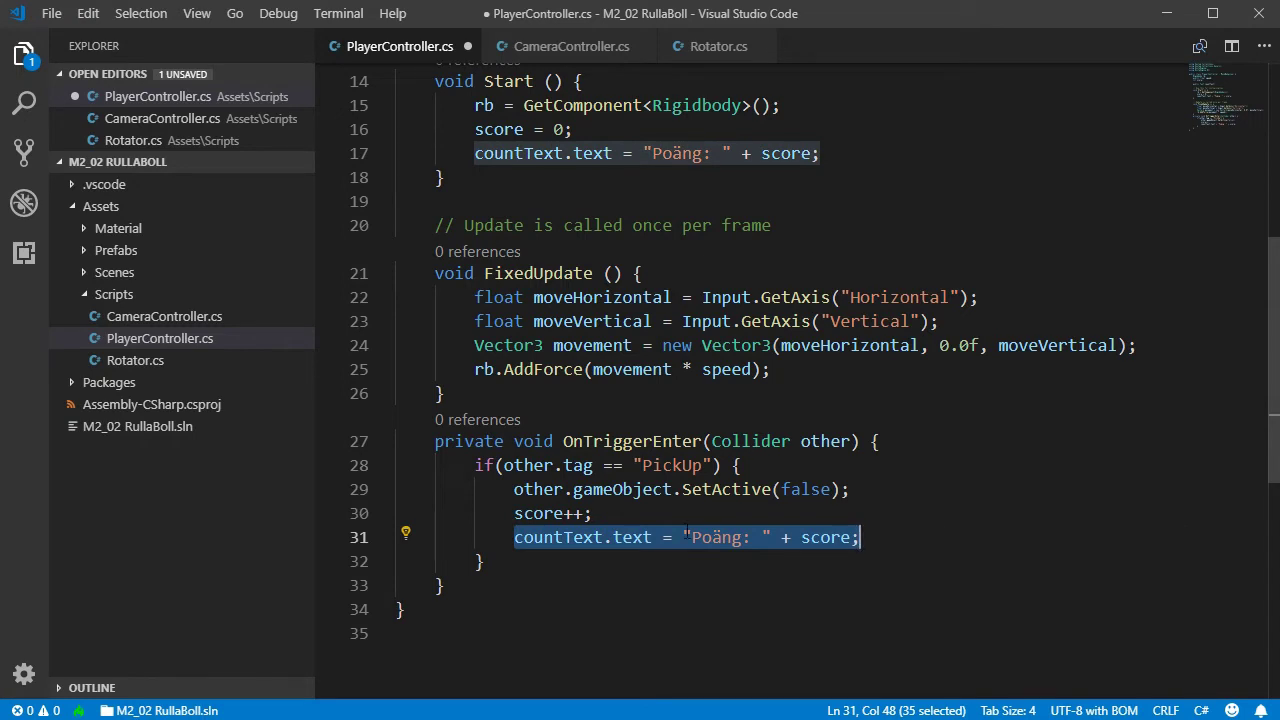
right_click(616, 540)
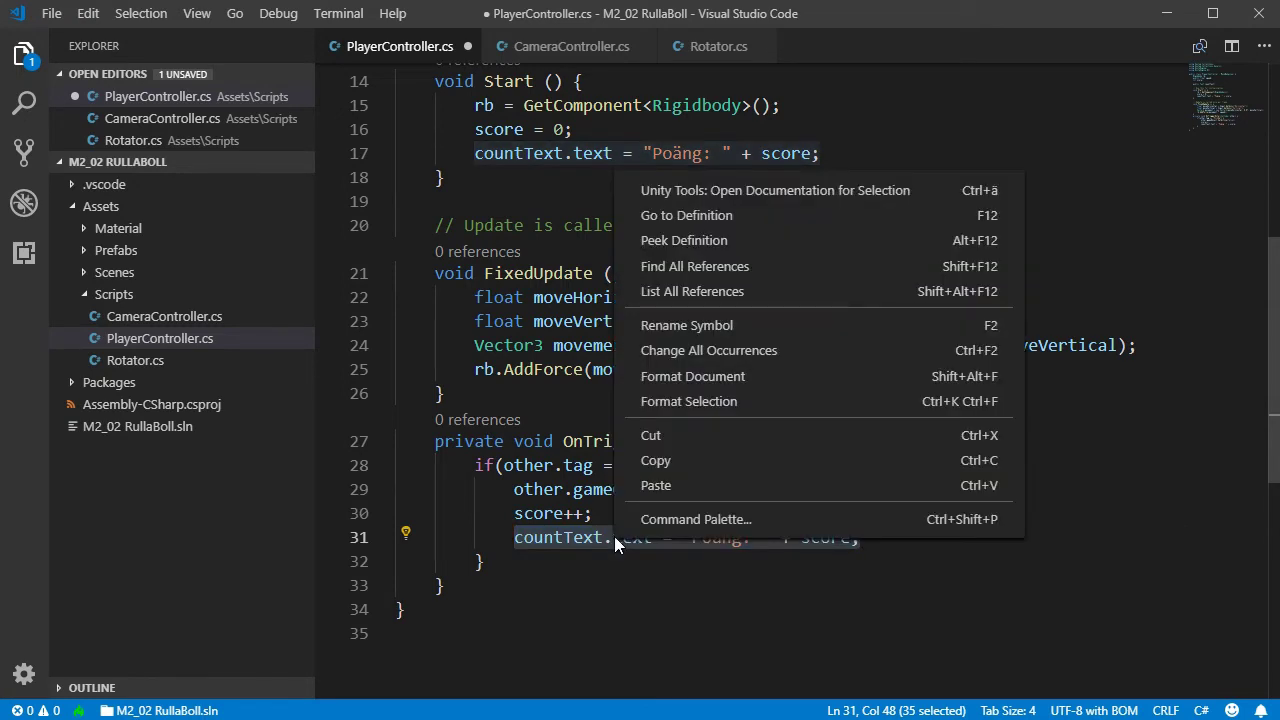
left_click(707, 438)
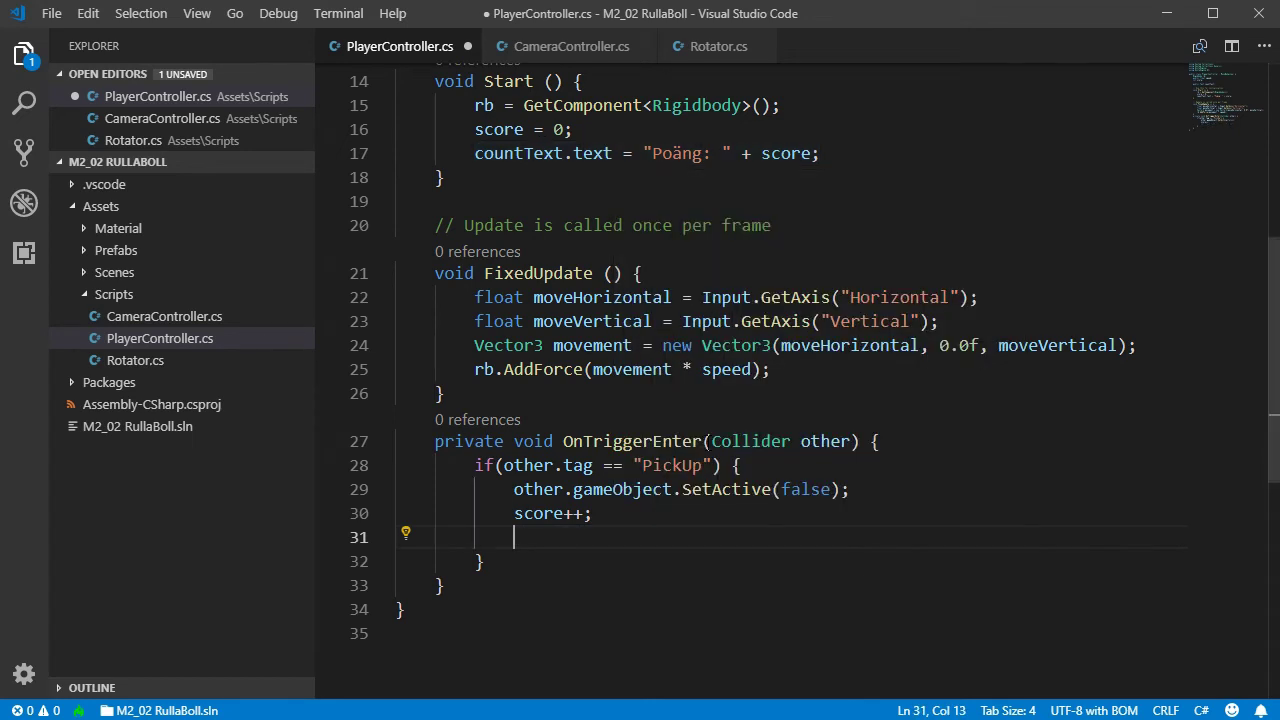
- Add a void UpdateScore () method below OnTriggerEnter and paste the cut countText.text assignment into its body
left_click(516, 586)
key("Return")
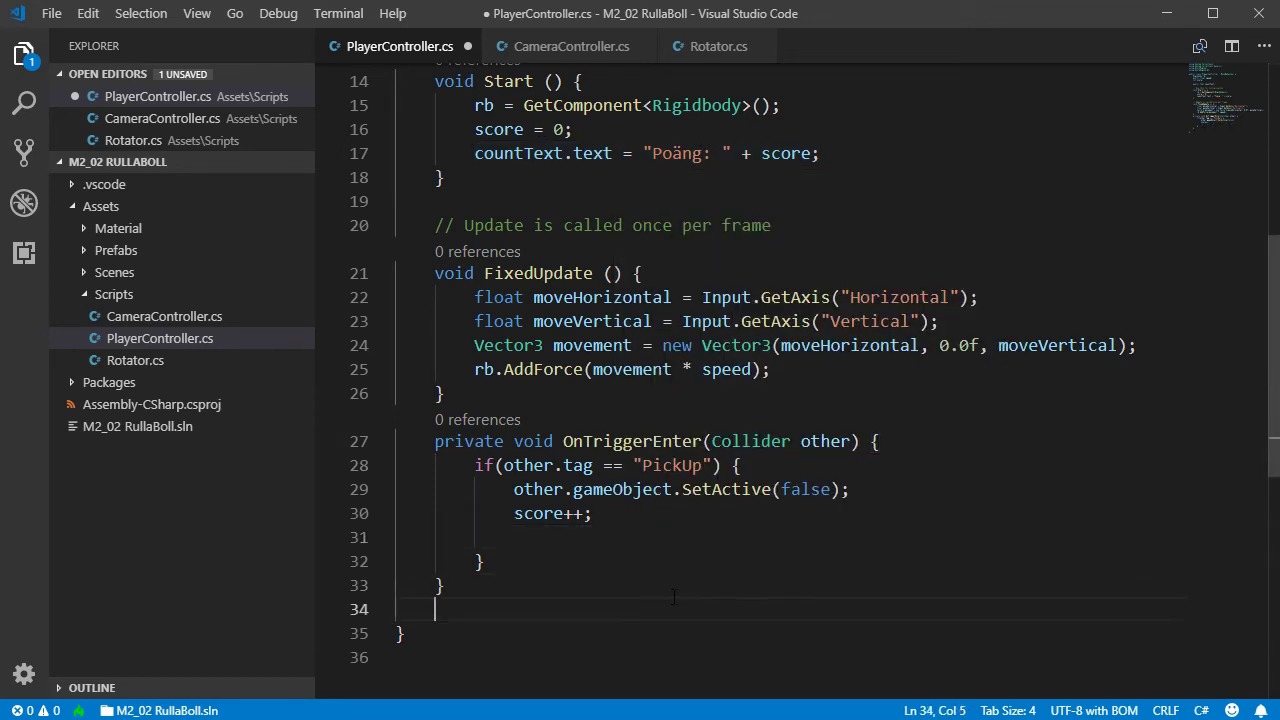
type("void U")
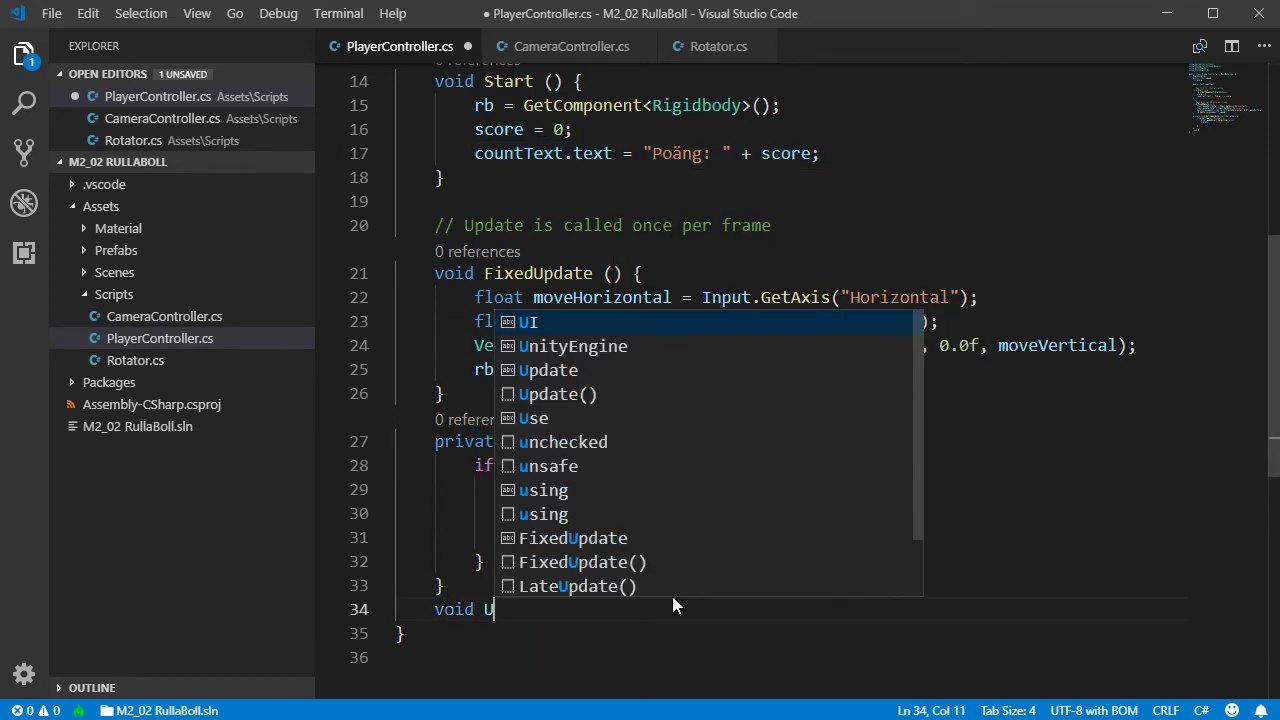
type("pdateScore")
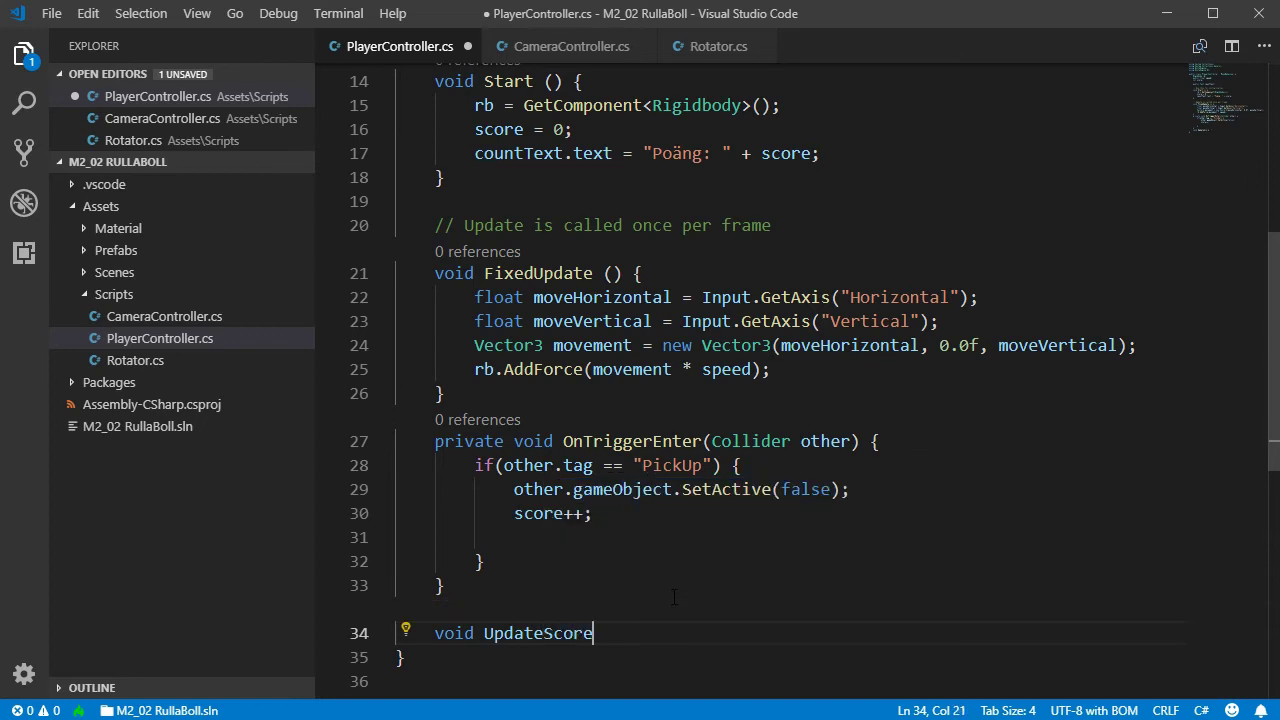
type(" () {")
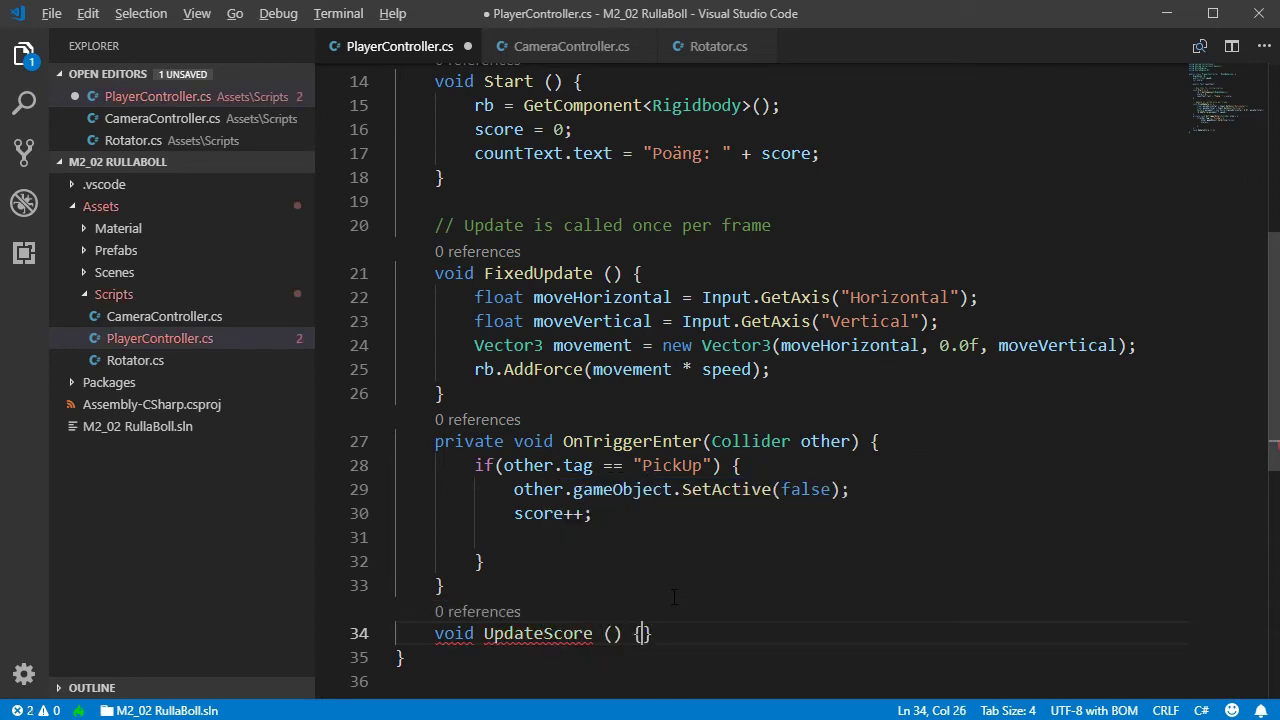
key("Return")
key("ctrl+v")
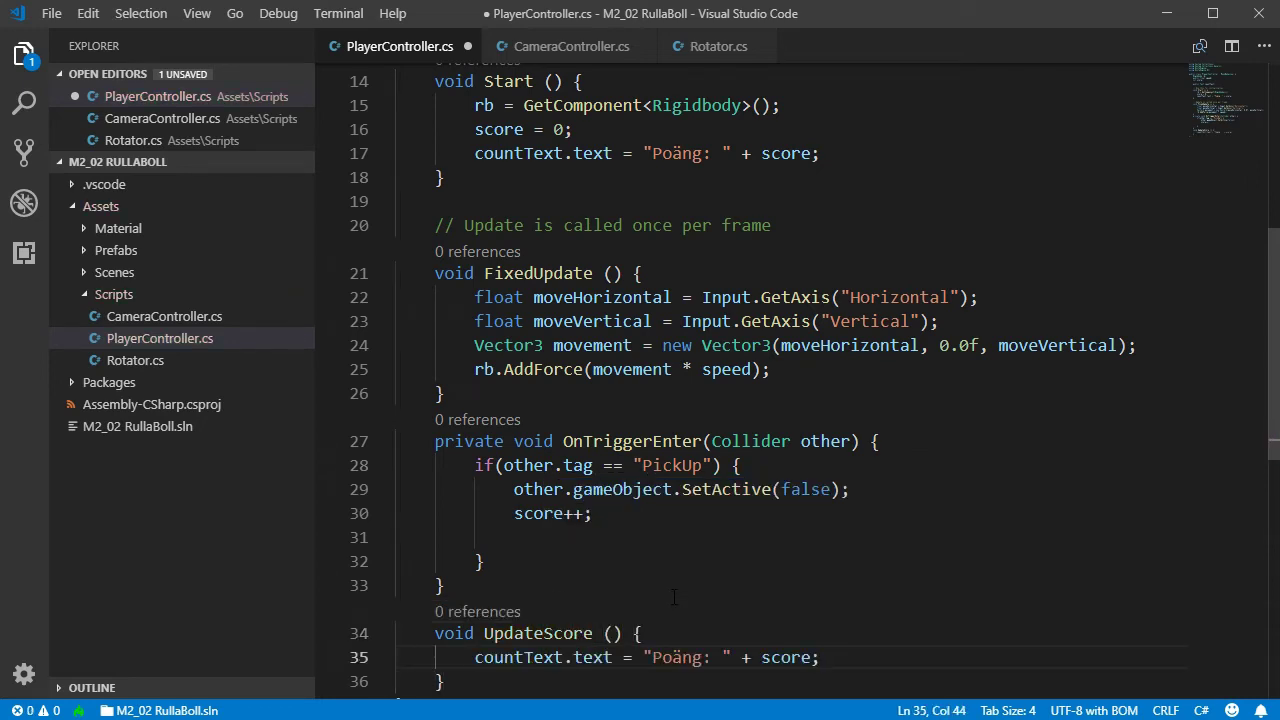
- Copy the UpdateScore () name and add it as a call, UpdateScore ();, below score++ in OnTriggerEnter
double_click(530, 634)
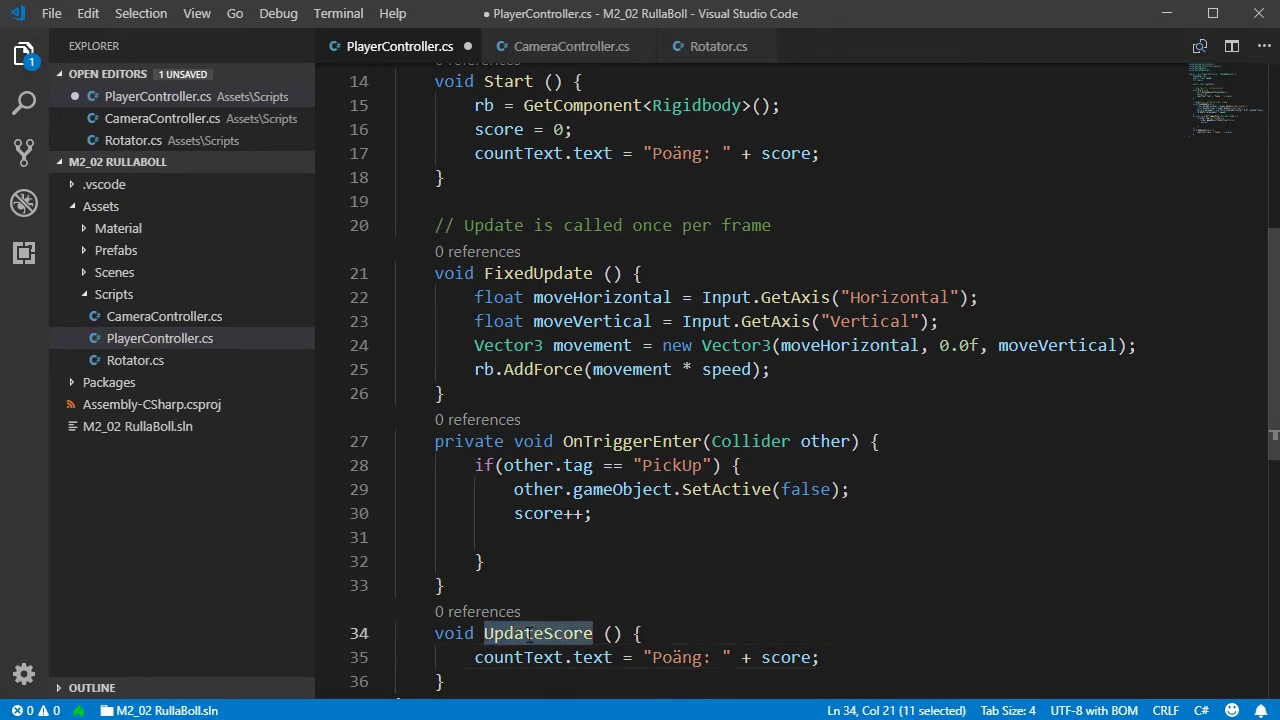
left_click_drag(484, 633, 622, 633)
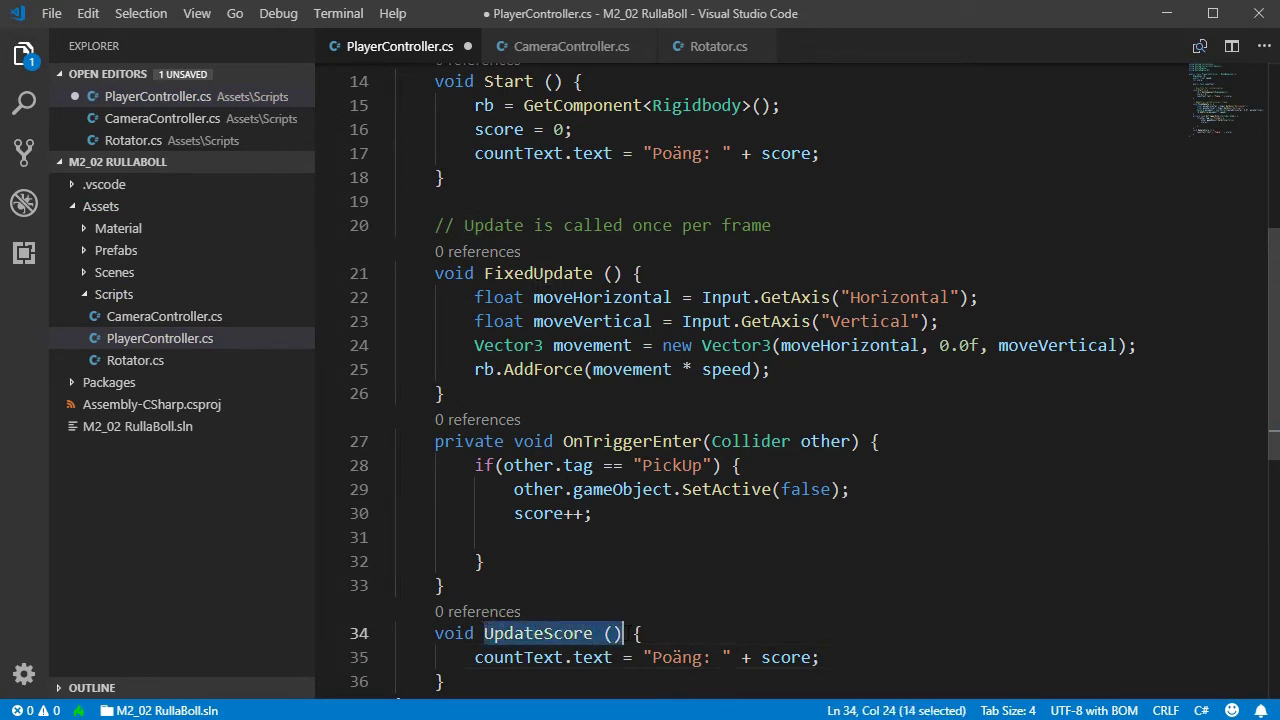
left_click(533, 537)
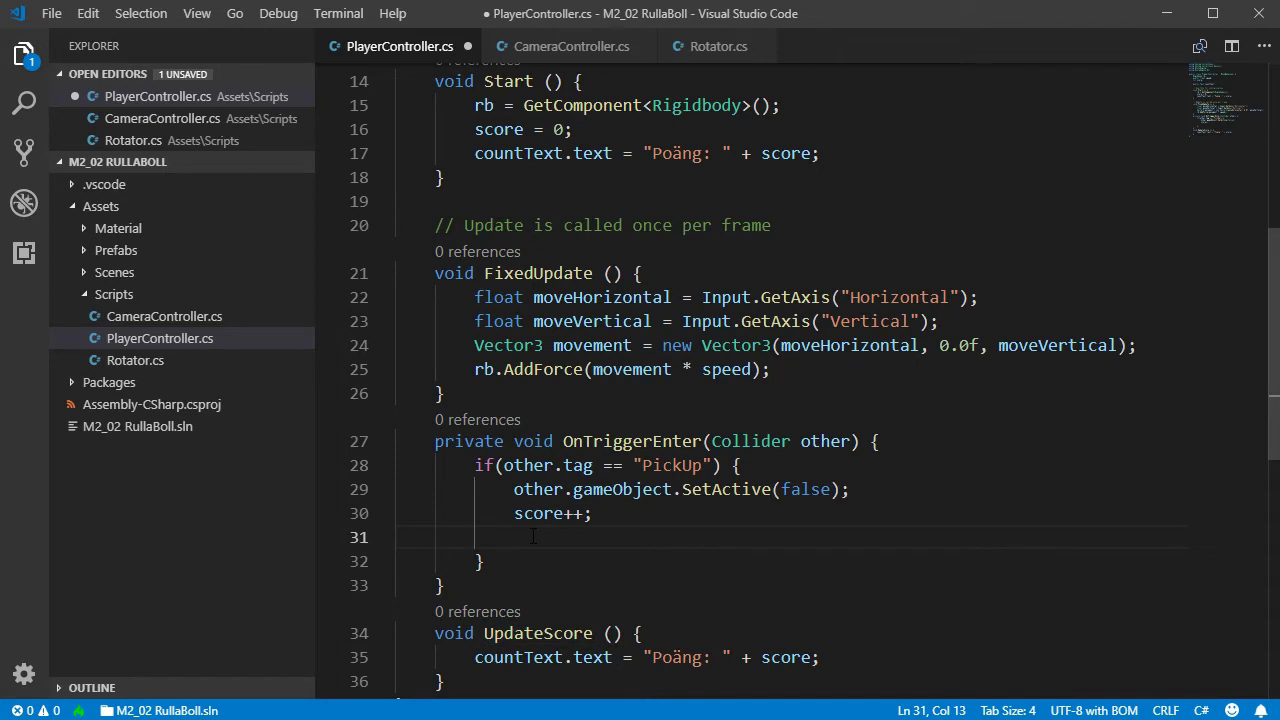
key("ctrl+v")
type(";")
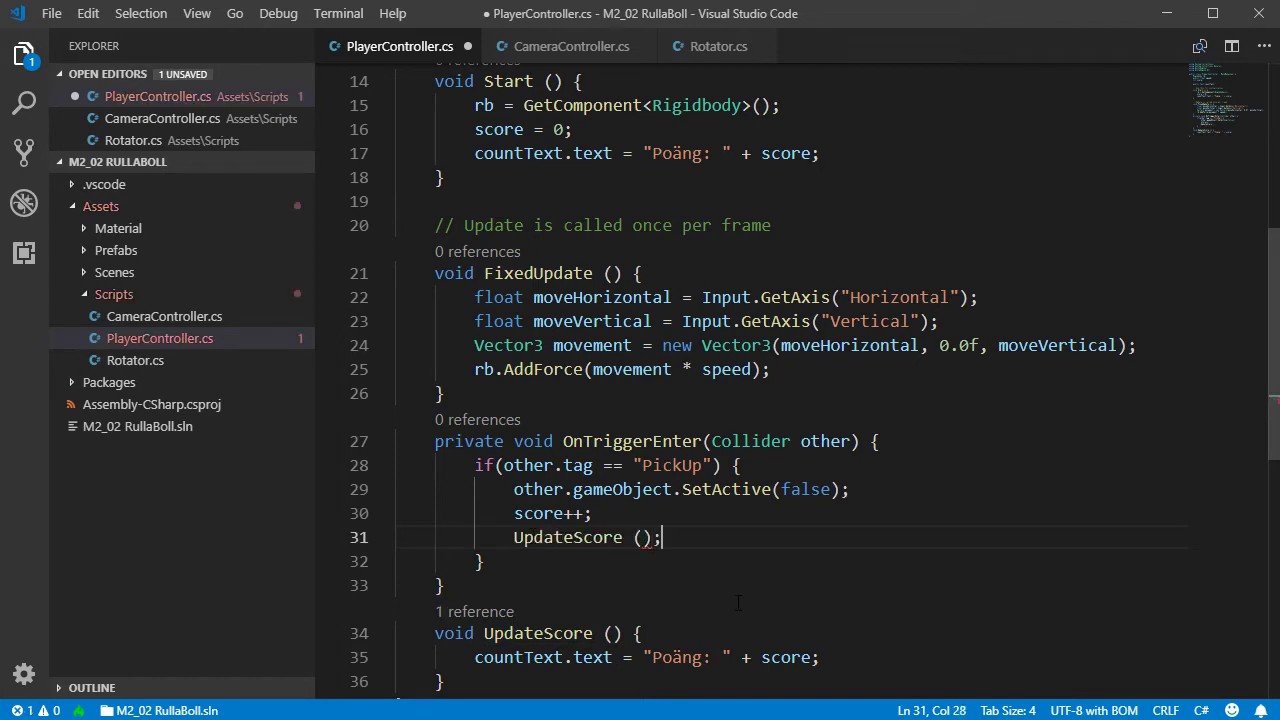
- Replace the countText.text assignment in Start with the call UpdateScore ();
left_click_drag(474, 153, 824, 153)
key("ctrl+v")
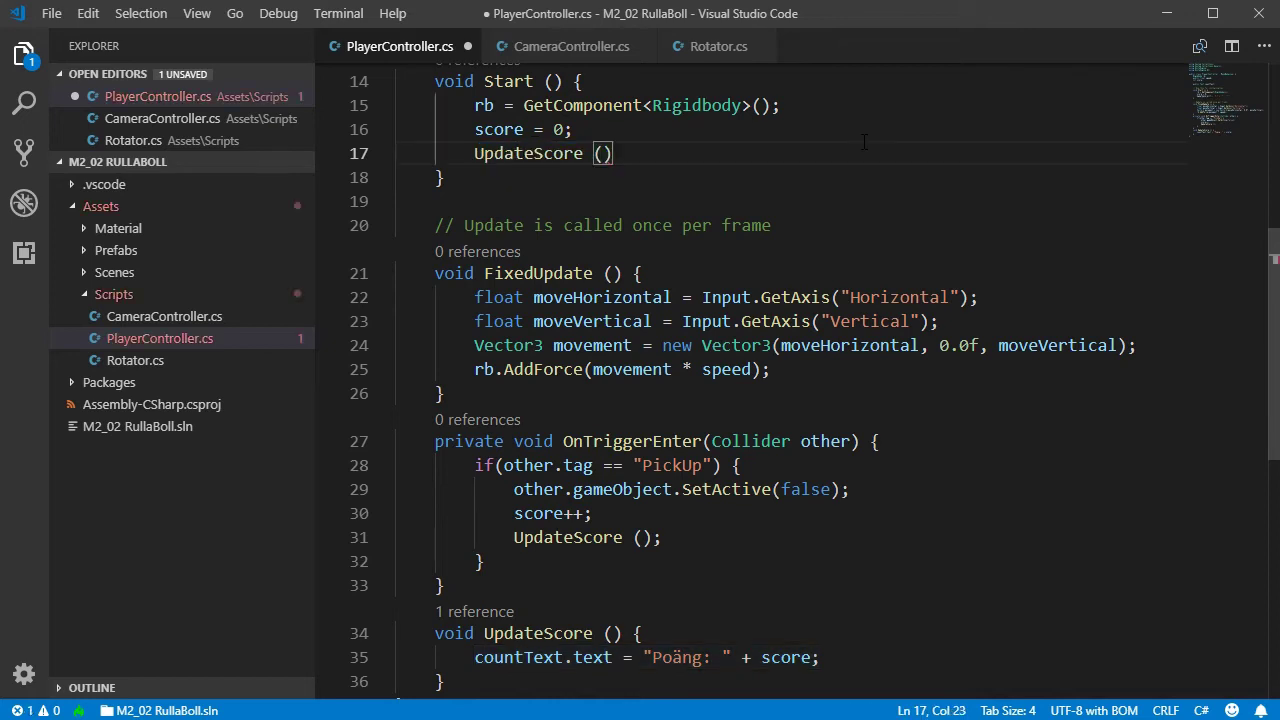
type(";")
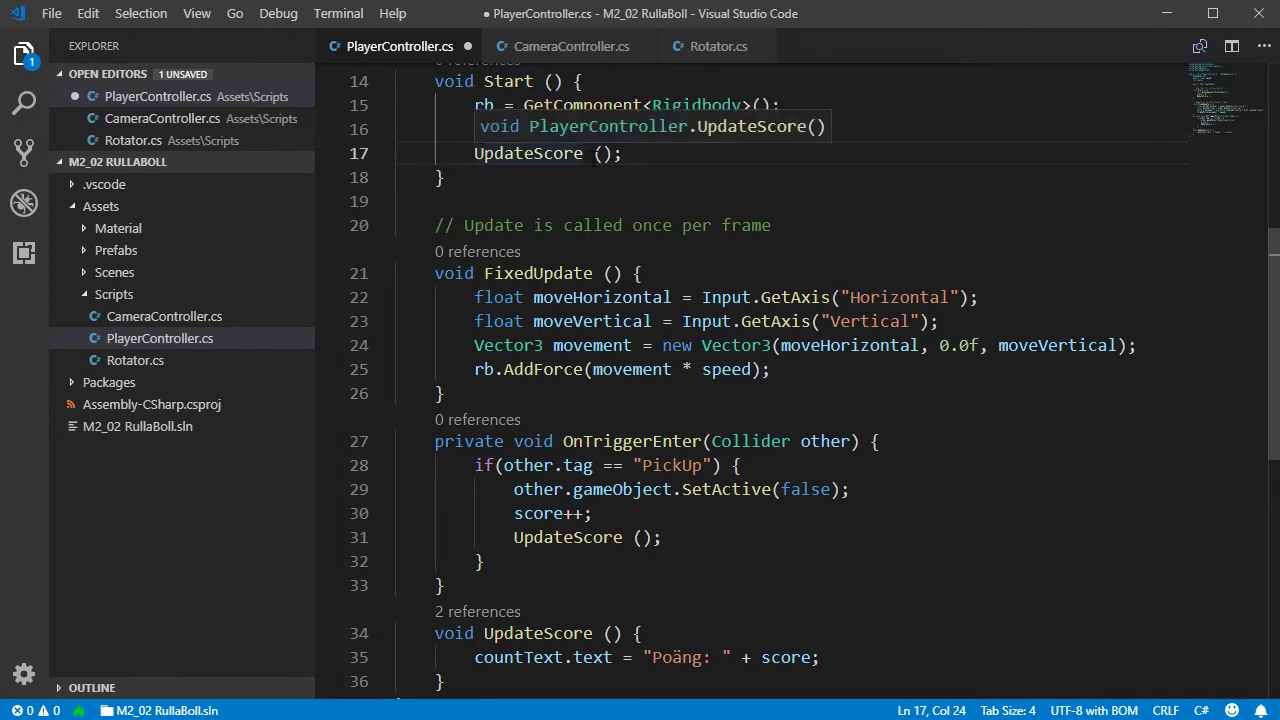
- Review the UpdateScore calls in Start and OnTriggerEnter against the countText.text assignment in the method body
double_click(533, 153)
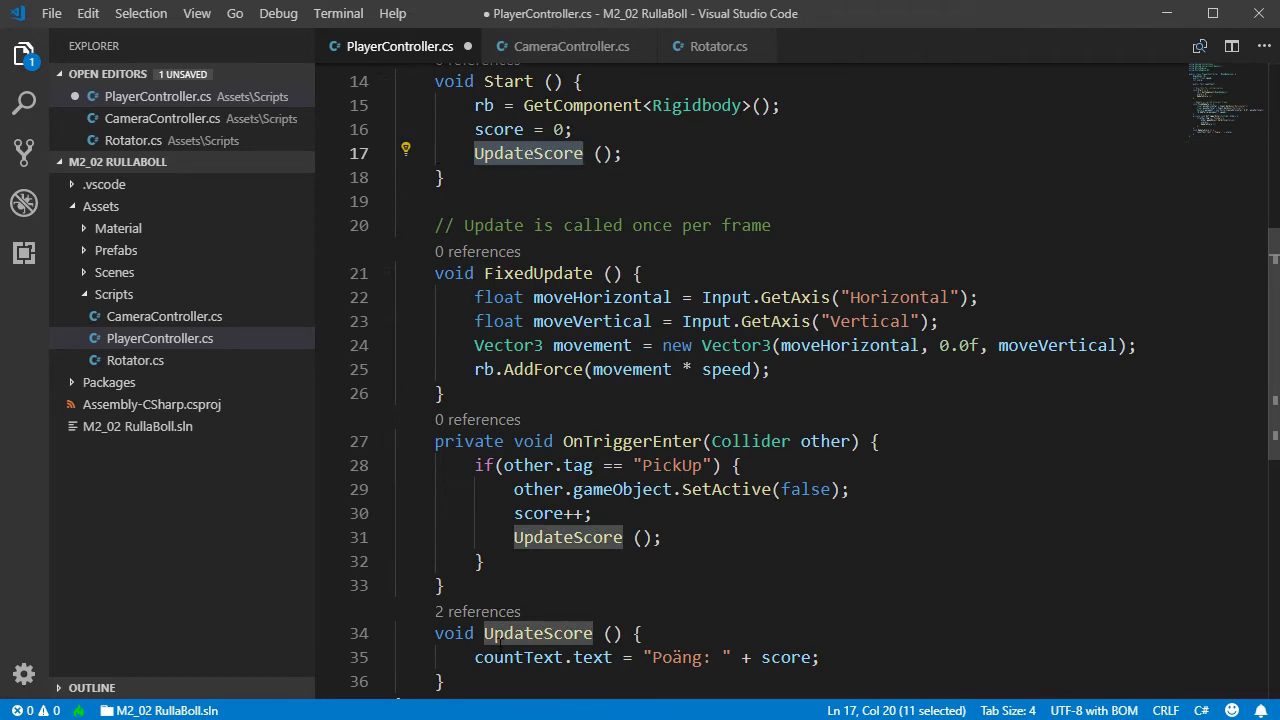
left_click(523, 633)
double_click(523, 633)
left_click_drag(476, 657, 830, 662)
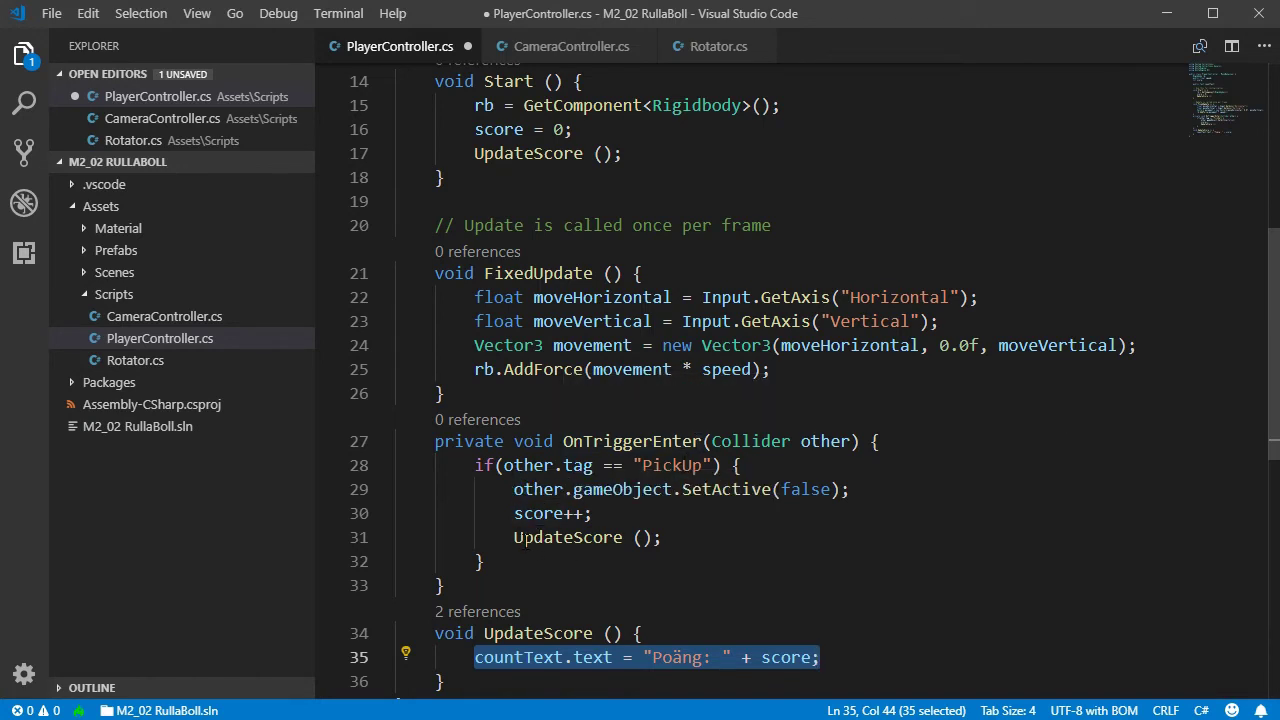
left_click_drag(514, 537, 683, 539)
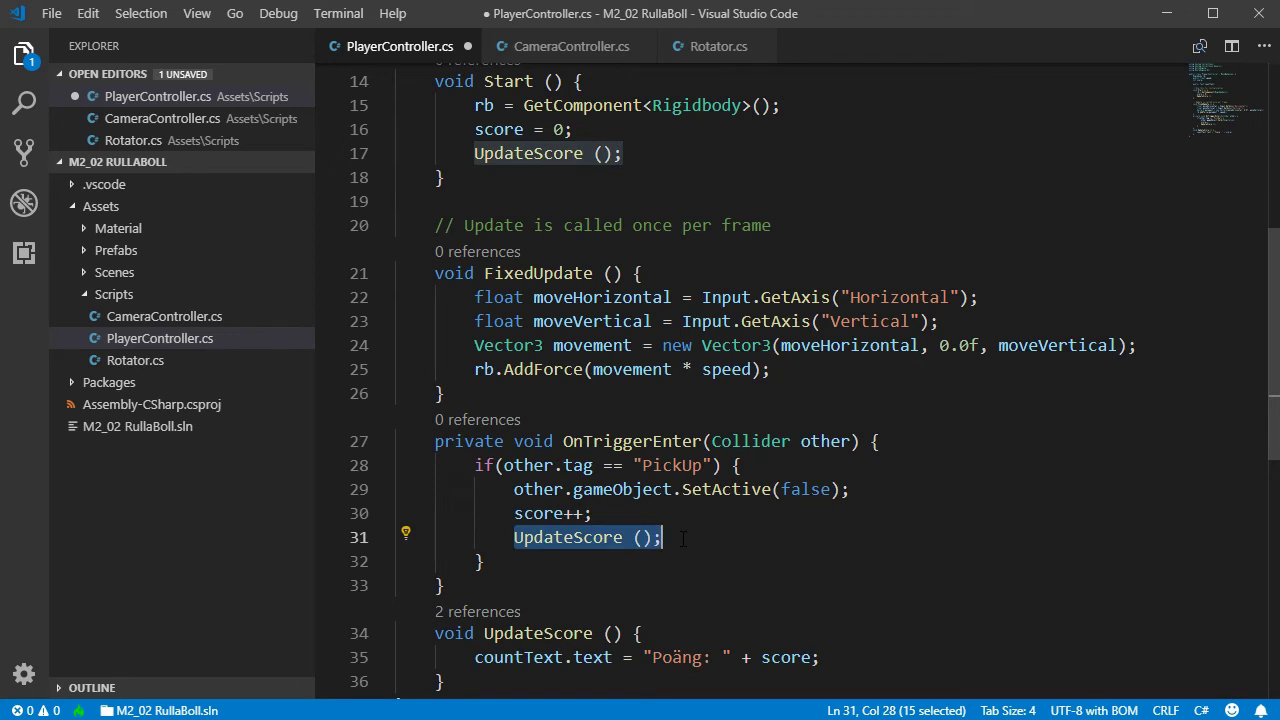
left_click_drag(612, 657, 820, 658)
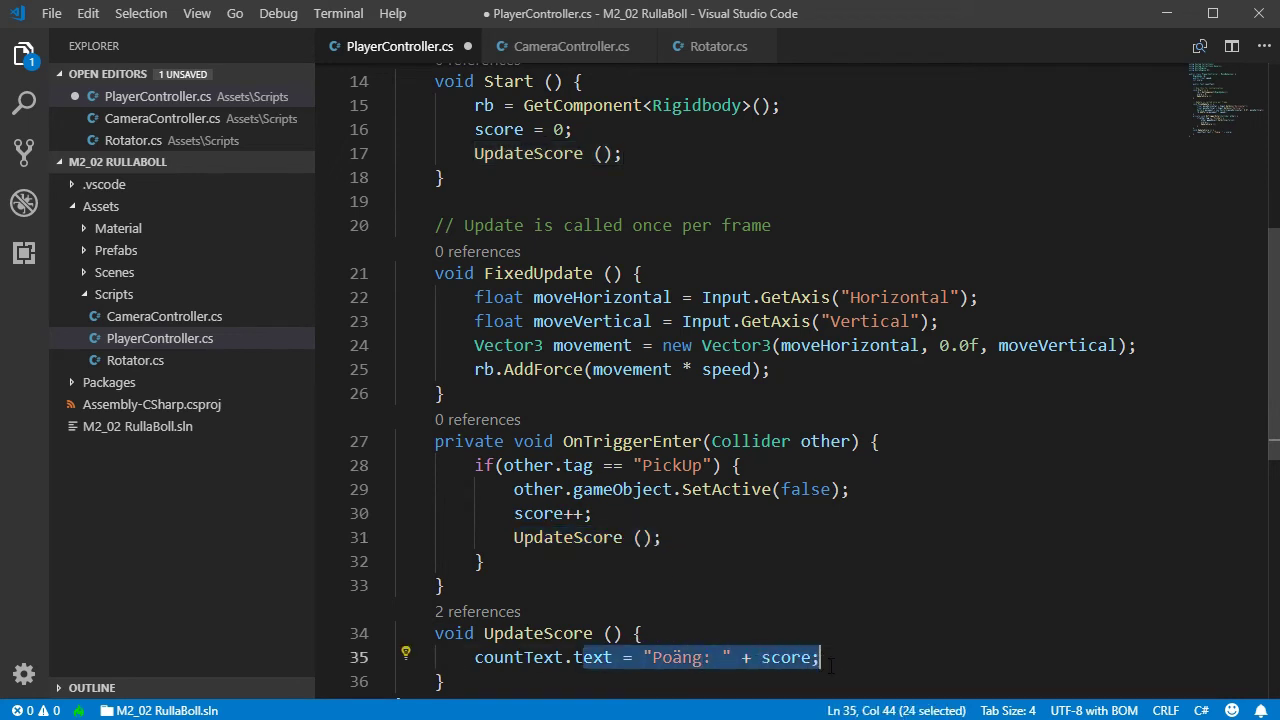
left_click(830, 636)
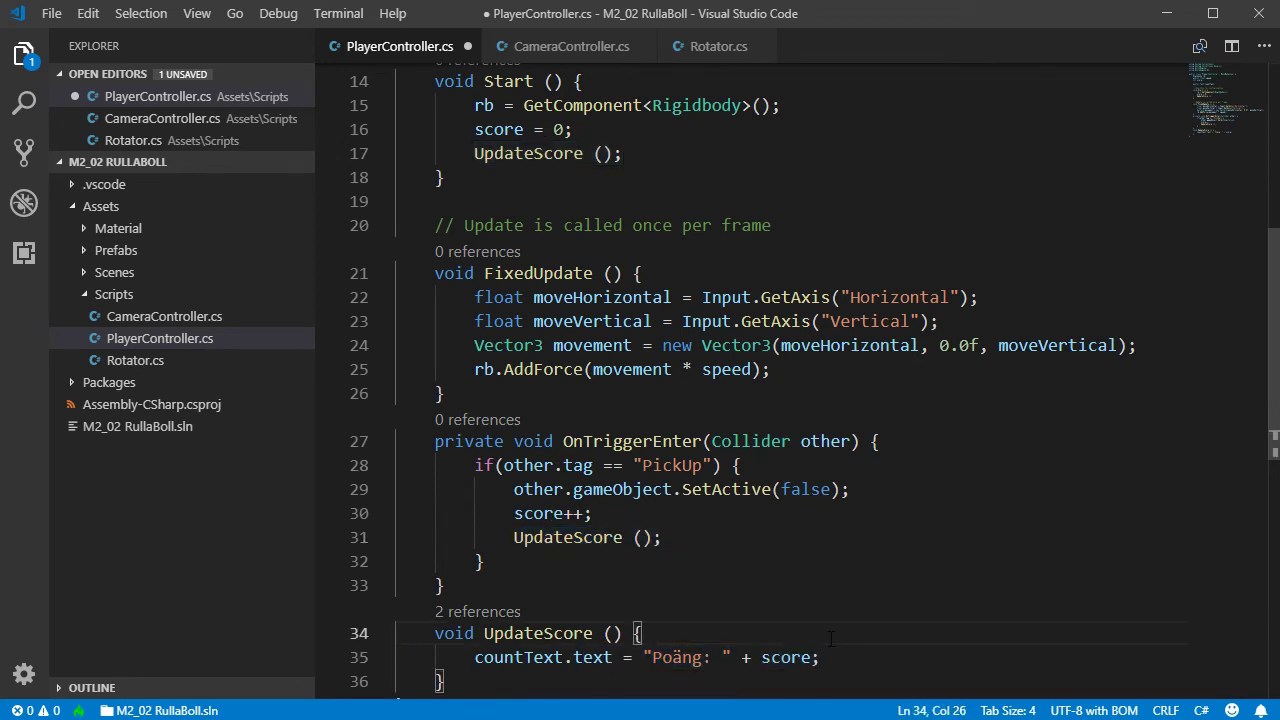
- Save PlayerController.cs and start play mode for the RullaBollen scene in Unity
key("ctrl+s")
key("alt+Tab")
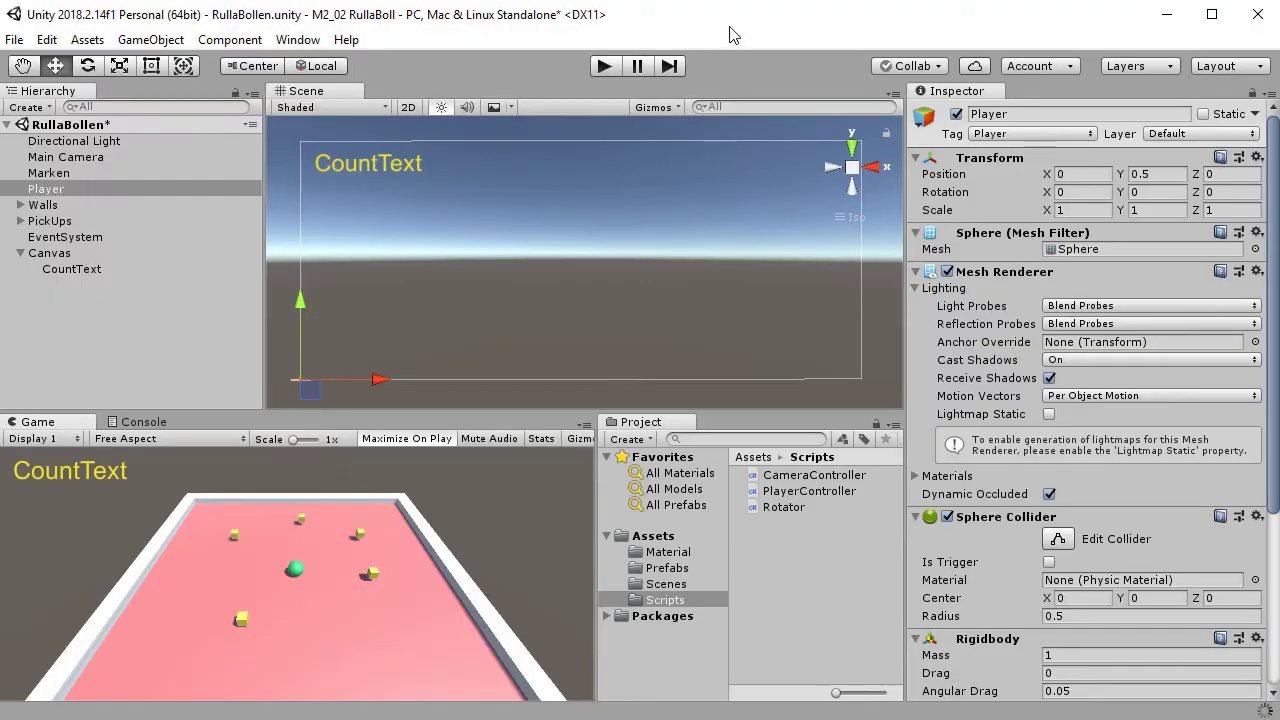
left_click(605, 66)
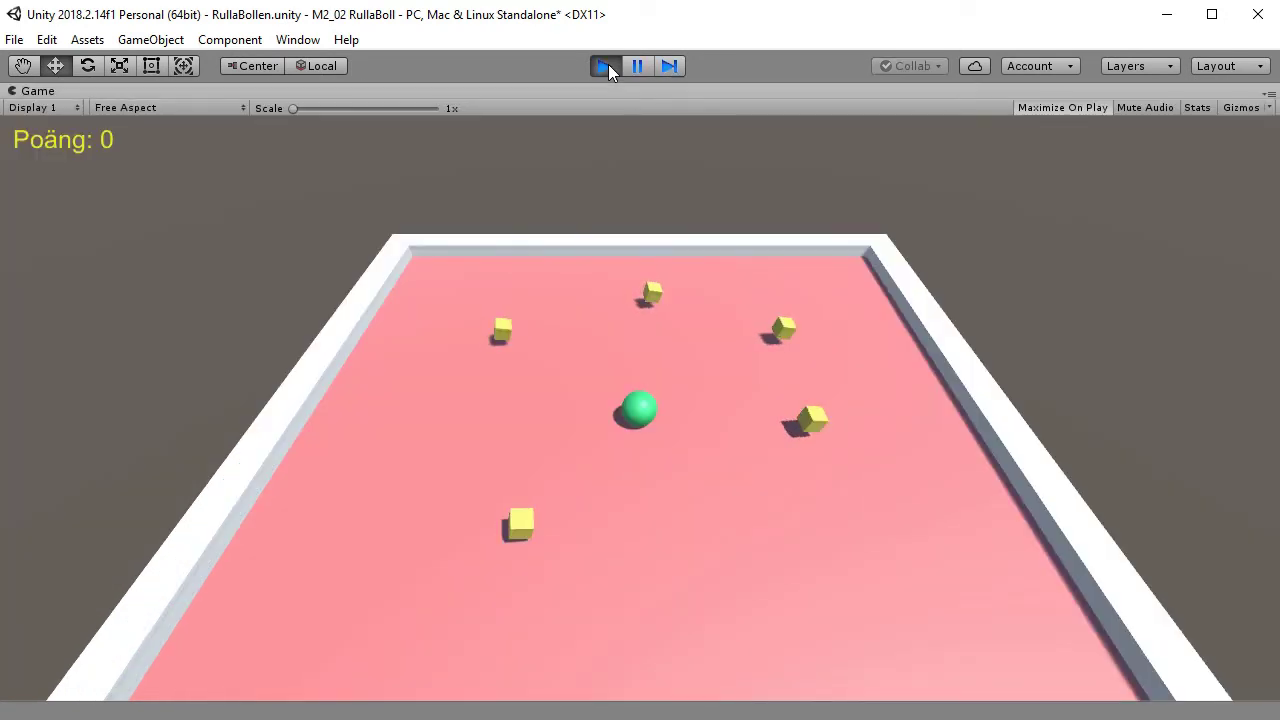
- Roll the ball over all the pickup cubes to test the score label, and stop play mode
key("Down")
key("Left")
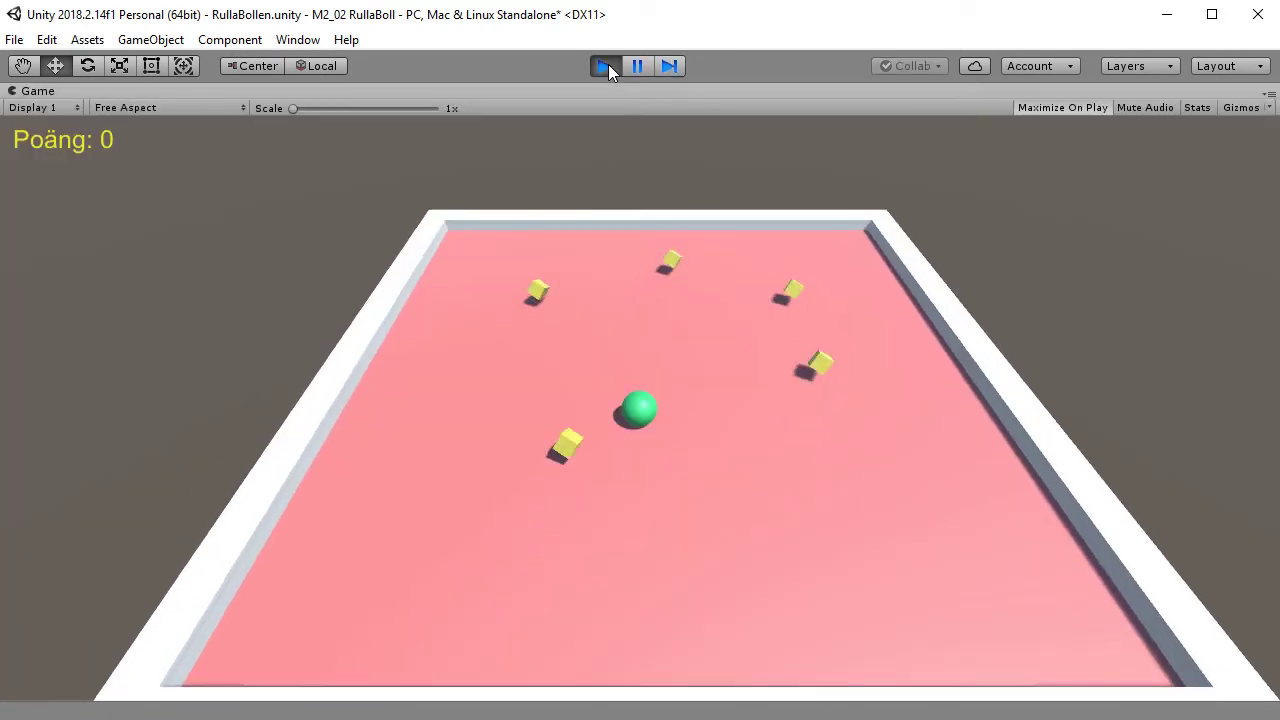
key("Up")
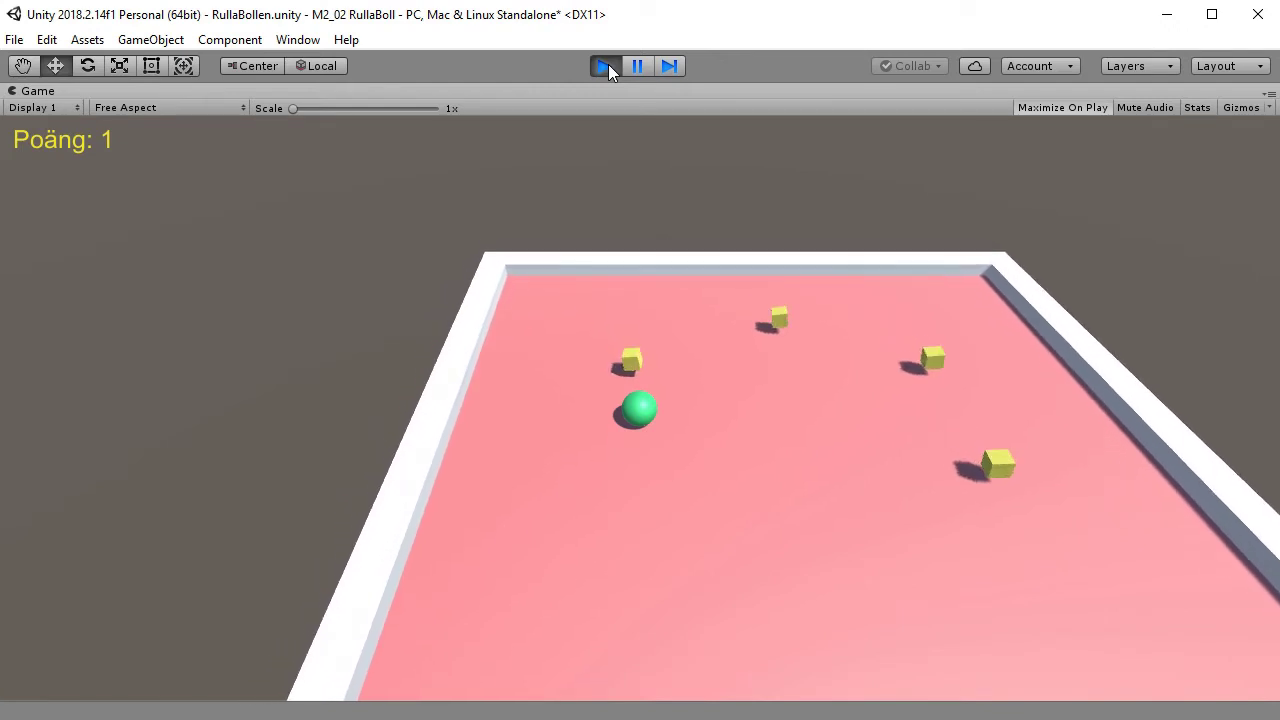
key("Right")
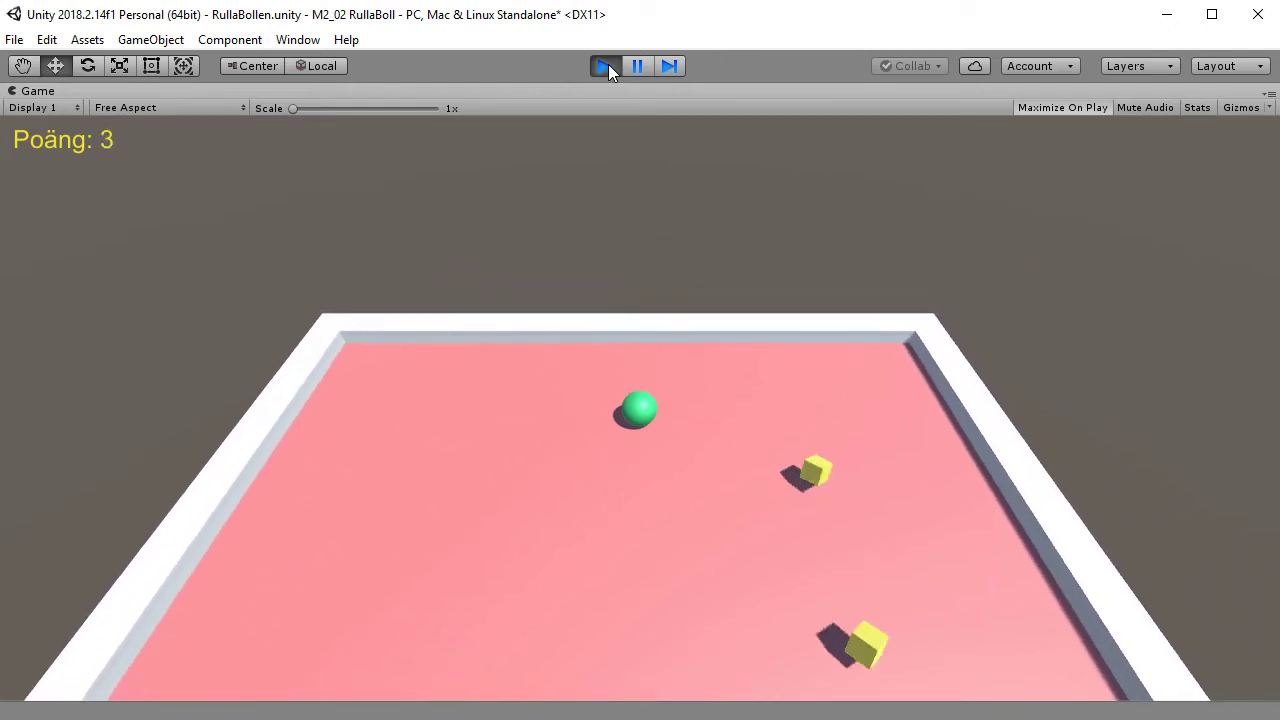
key("Down")
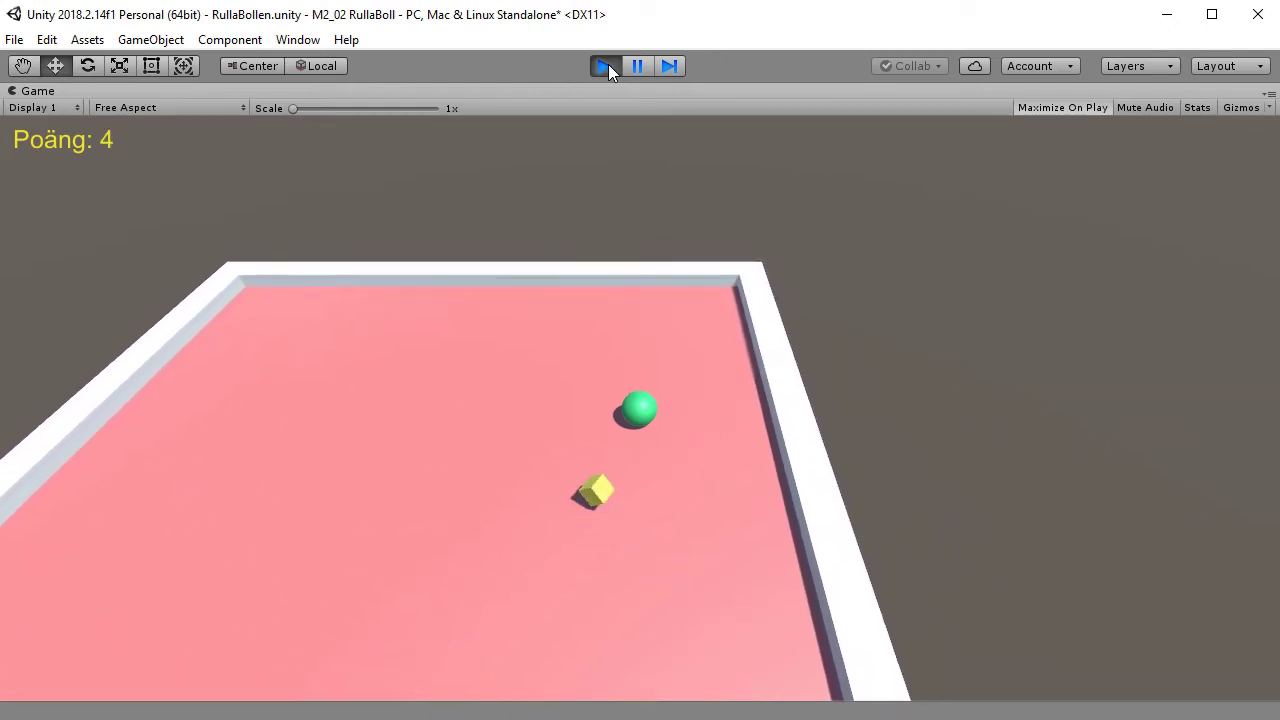
key("Left")
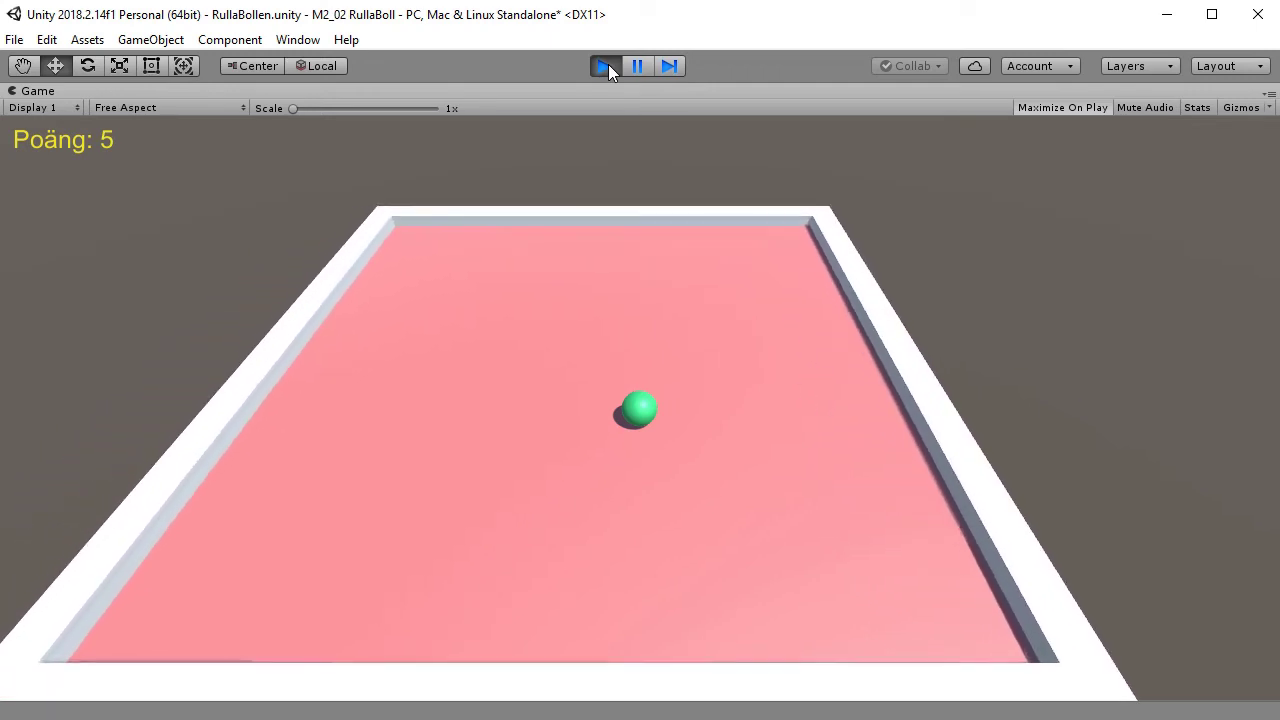
key("Right")
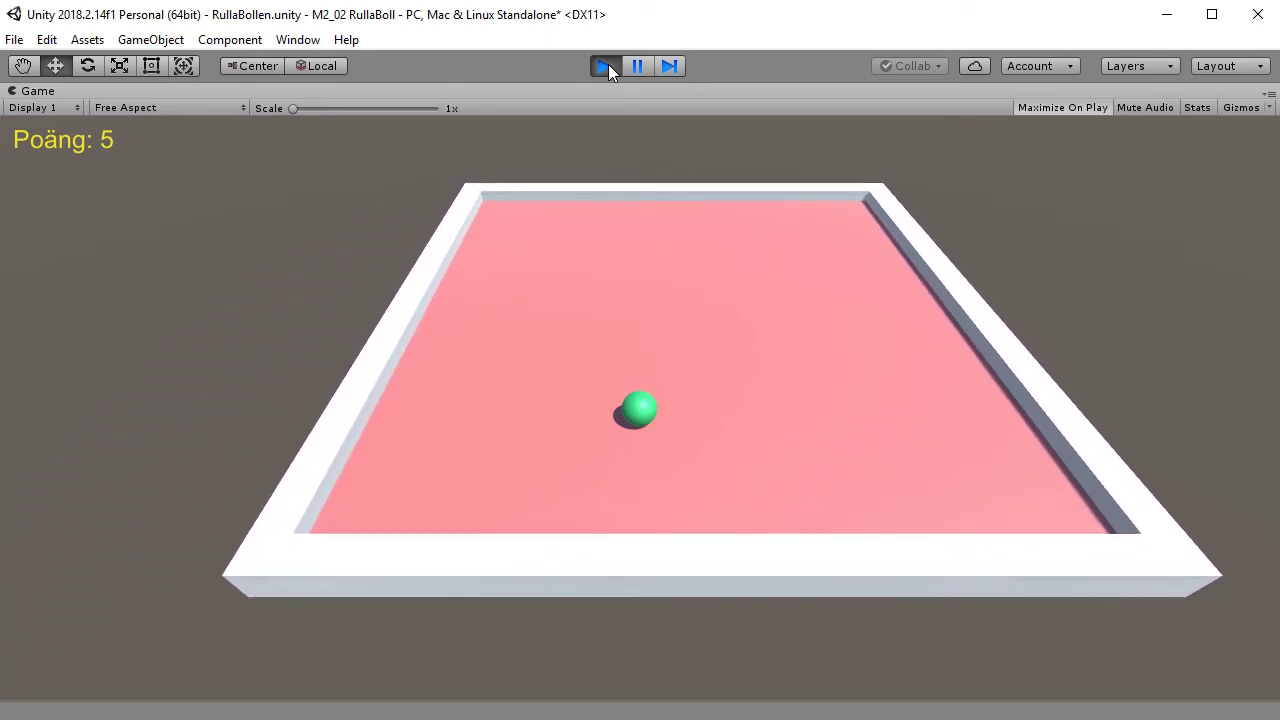
key("Down")
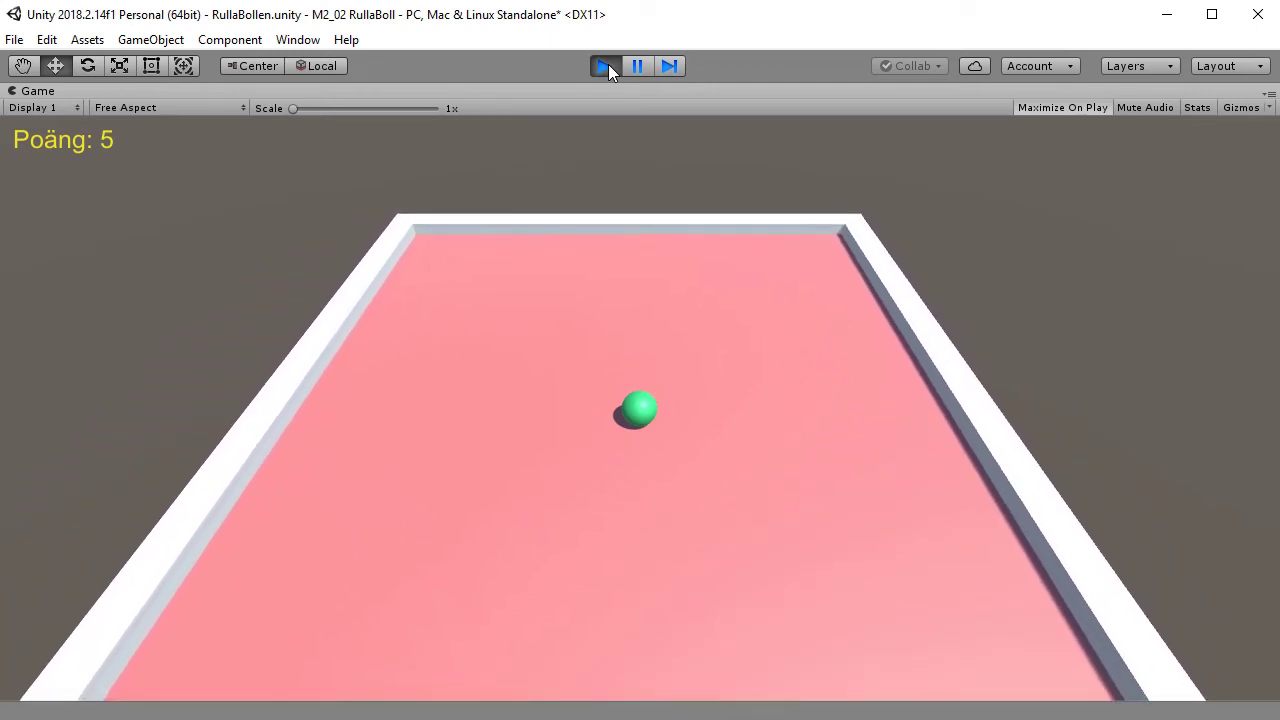
key("Down")
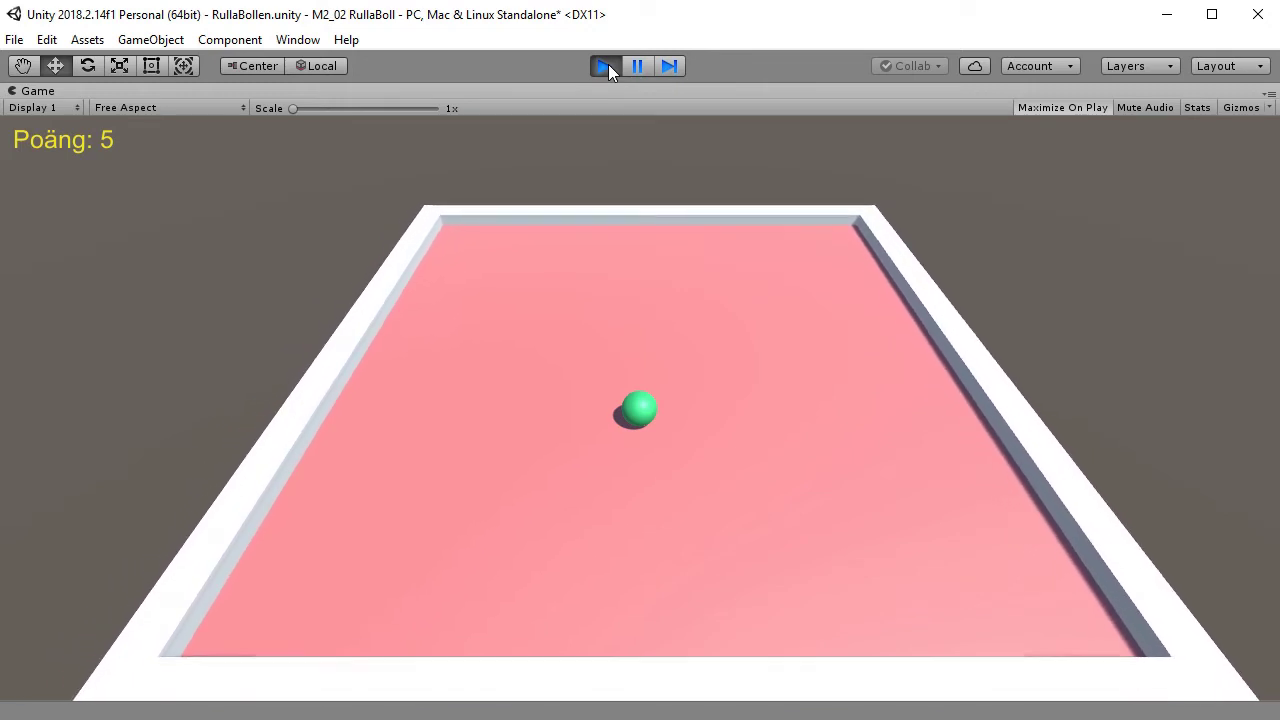
left_click(606, 66)
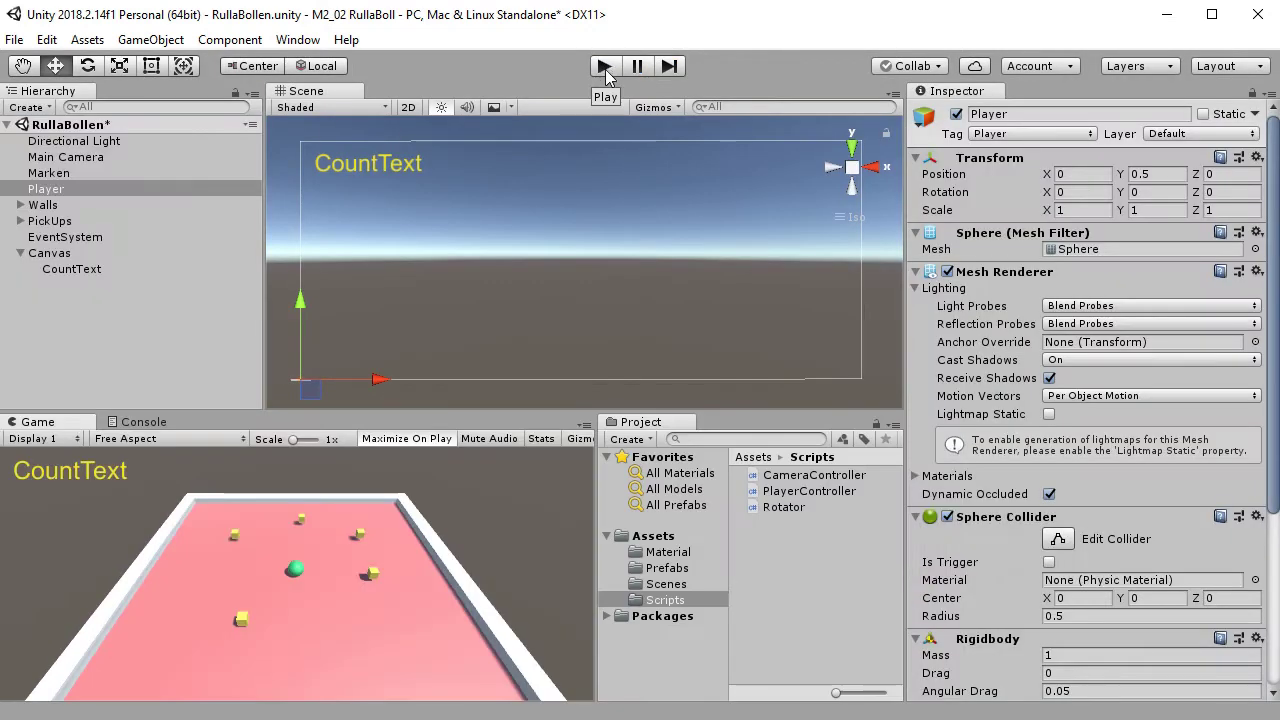
- Add a UI Text object under Canvas and name it WinText
left_click(57, 255)
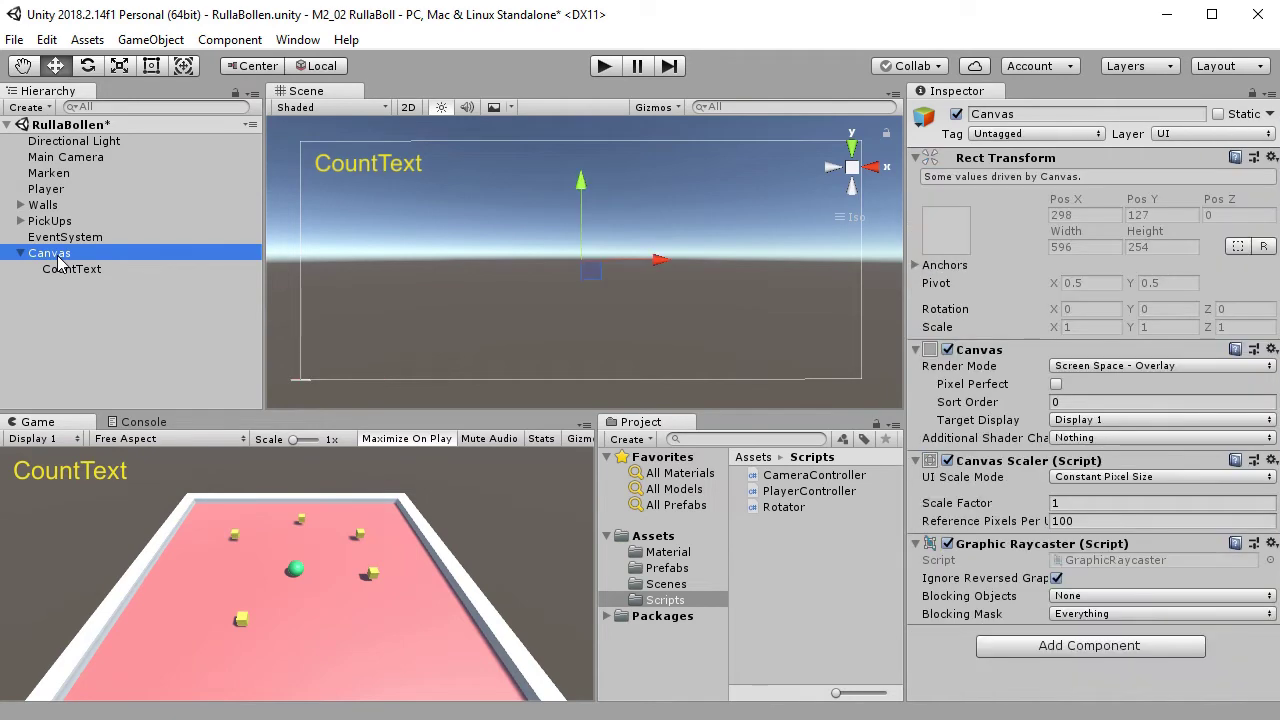
left_click(40, 112)
mouse_move(104, 306)
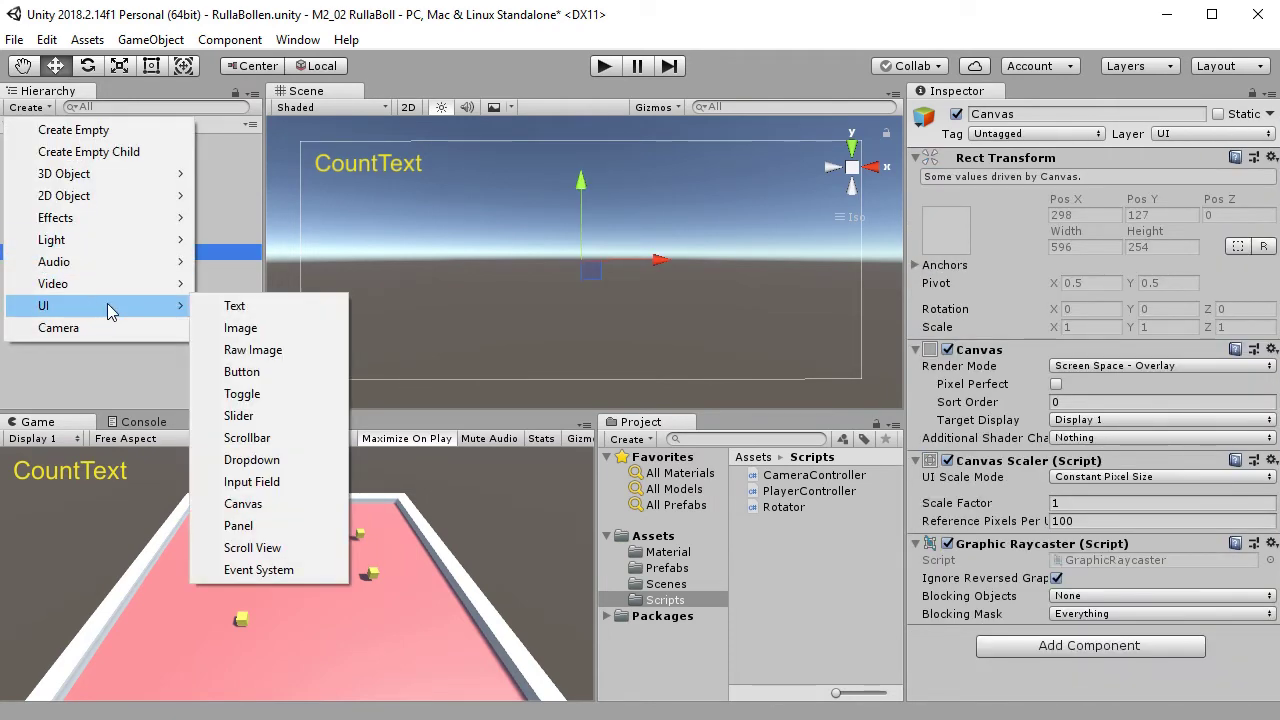
left_click(310, 316)
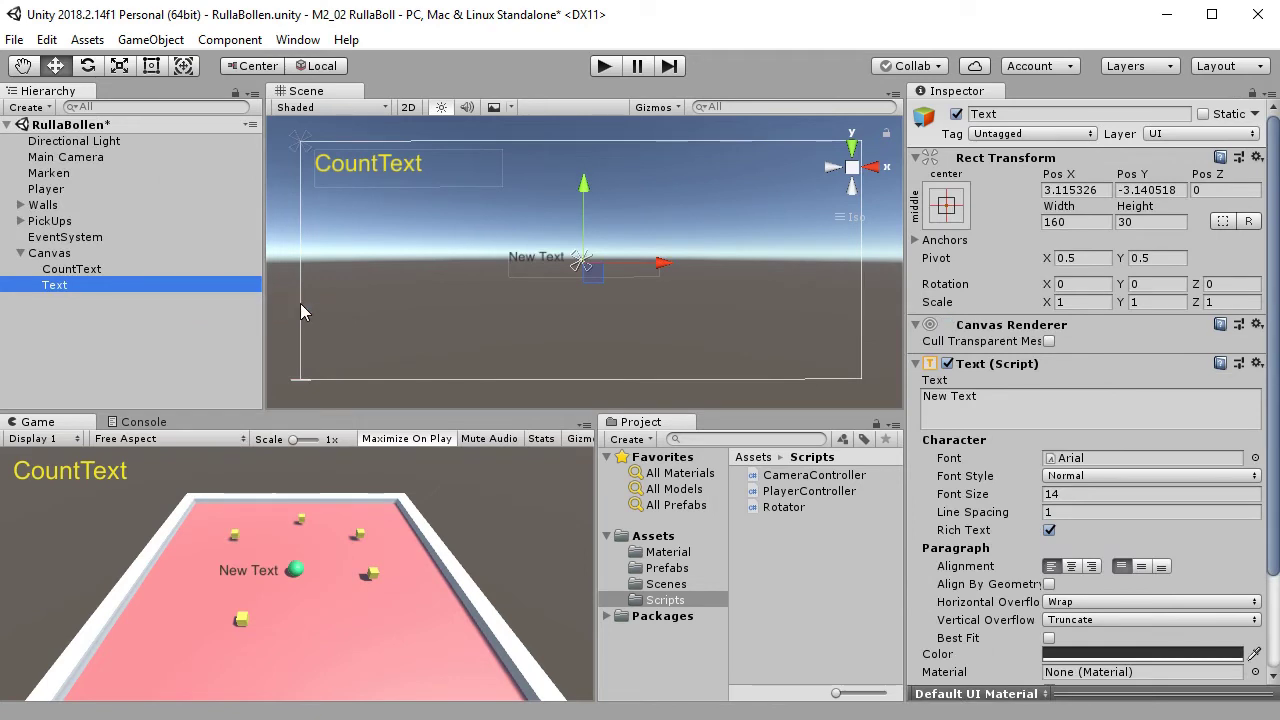
left_click(79, 289)
key("Home")
type("win")
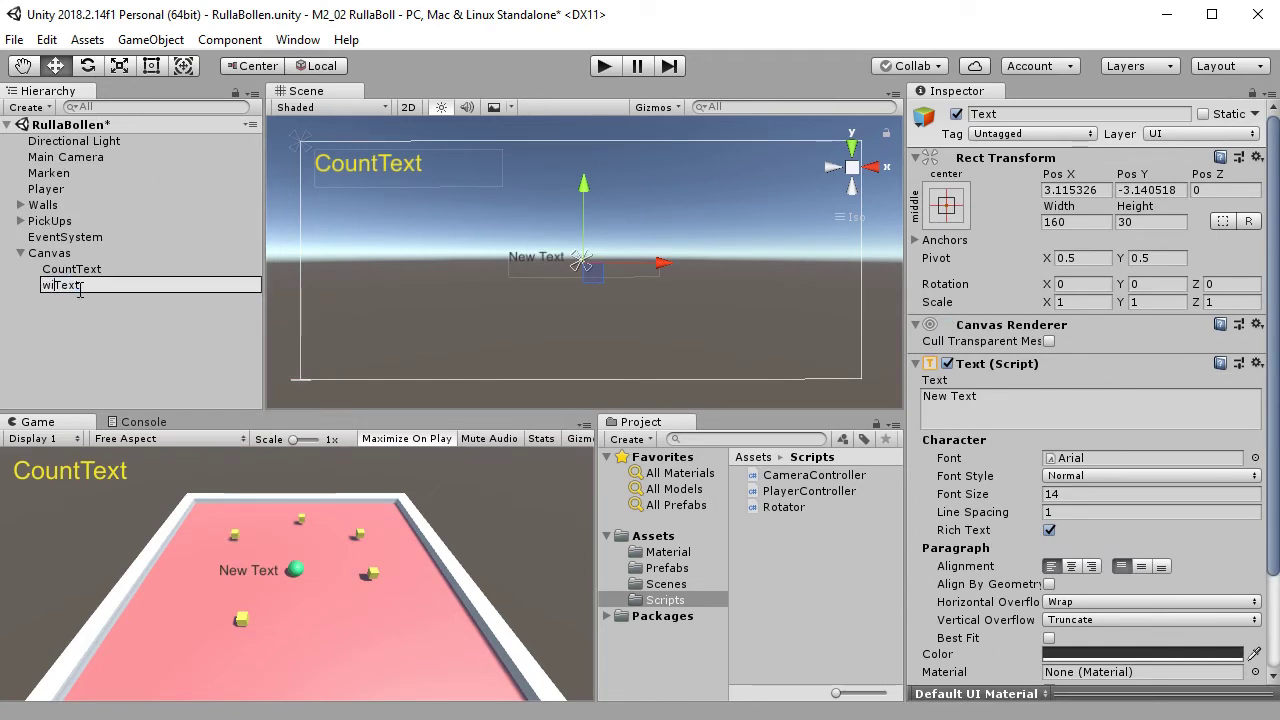
key("Home")
key("Delete")
type("W")
key("Return")
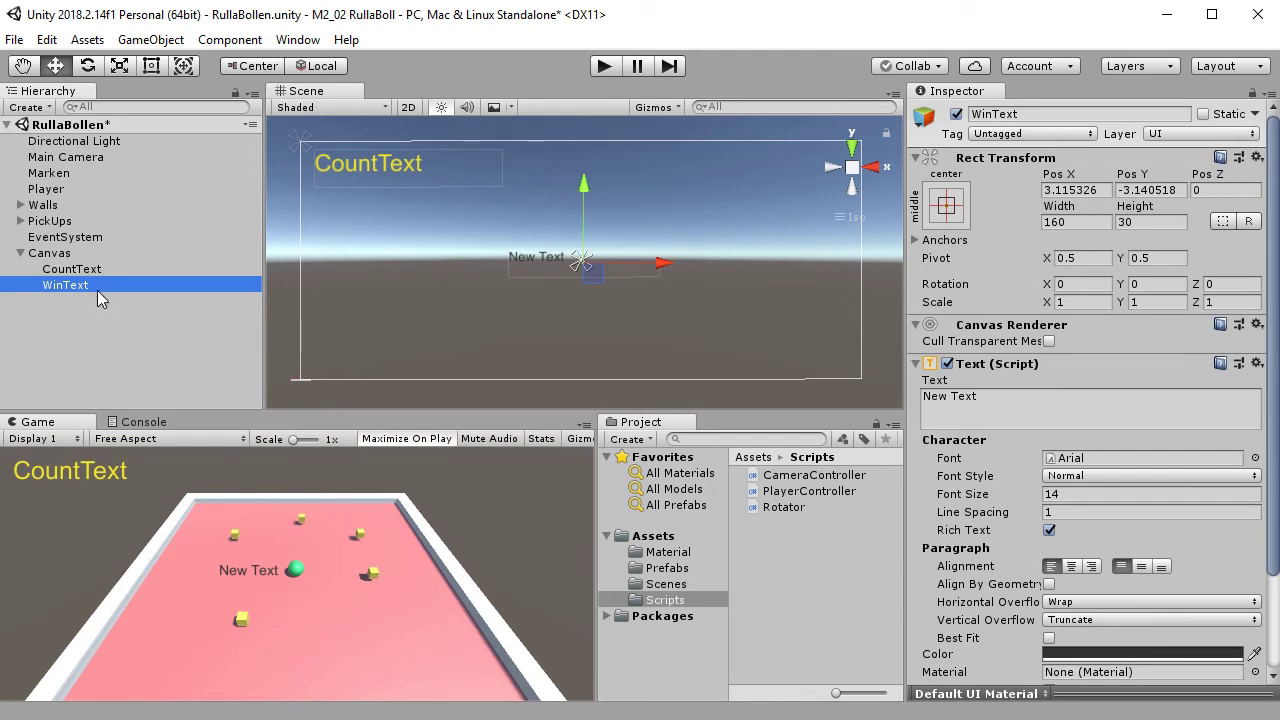
- Rename the Canvas object as Display Text
left_click(71, 258)
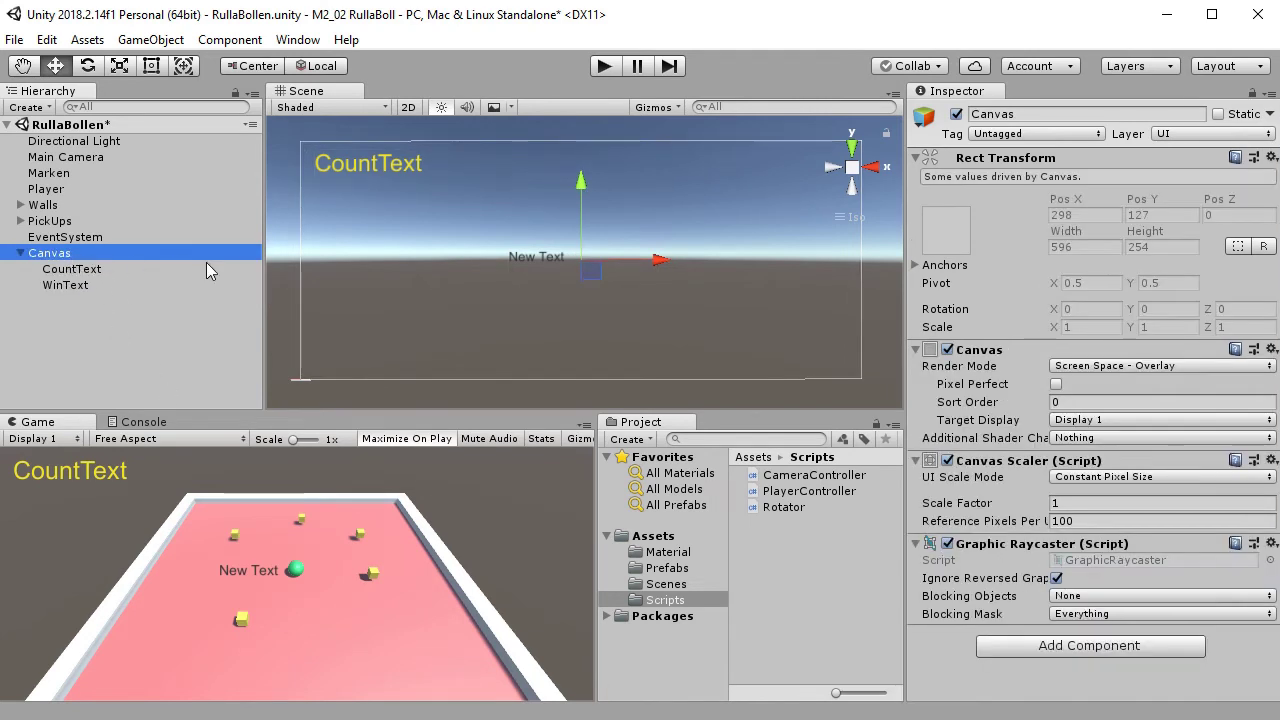
key("F2")
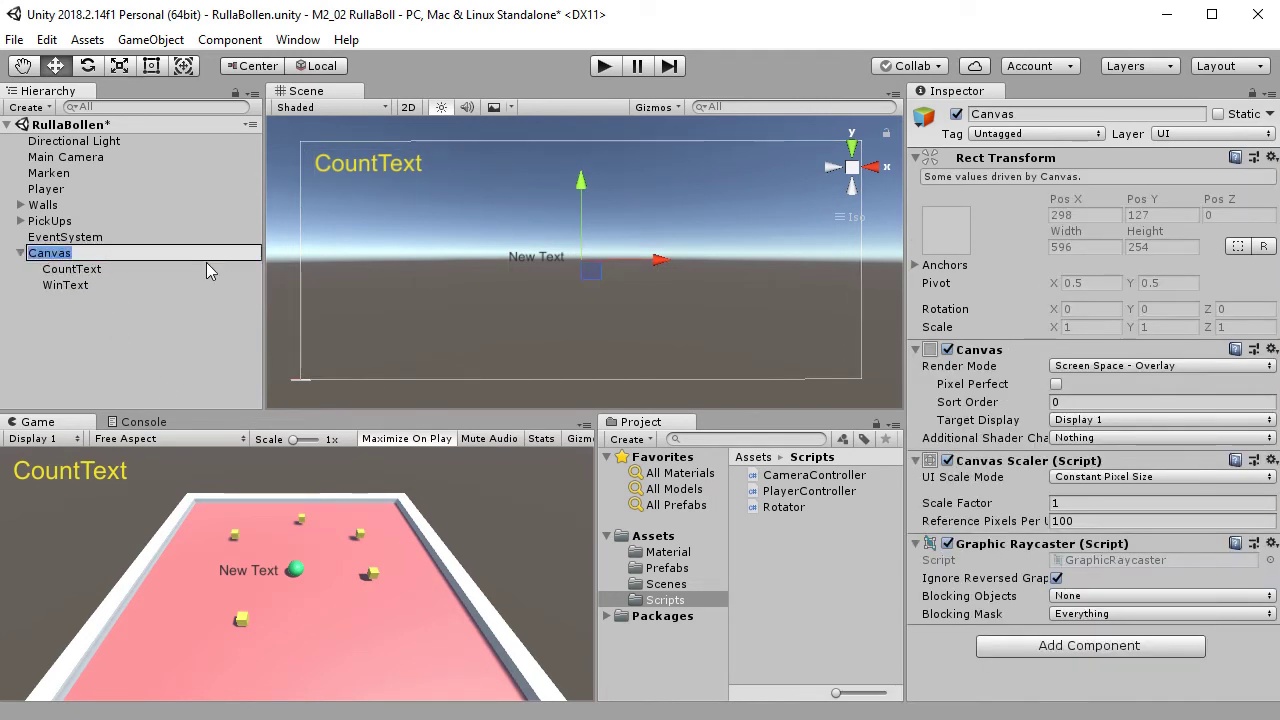
type("Dis")
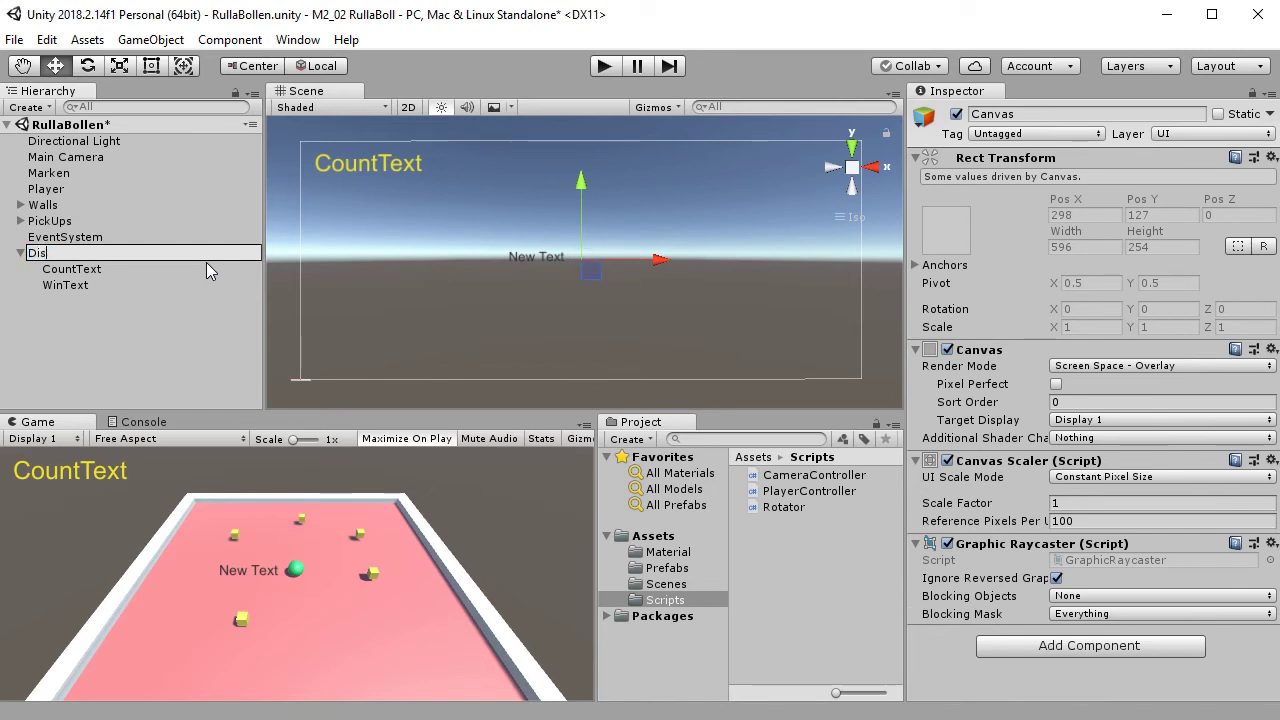
type("play Text")
key("Return")
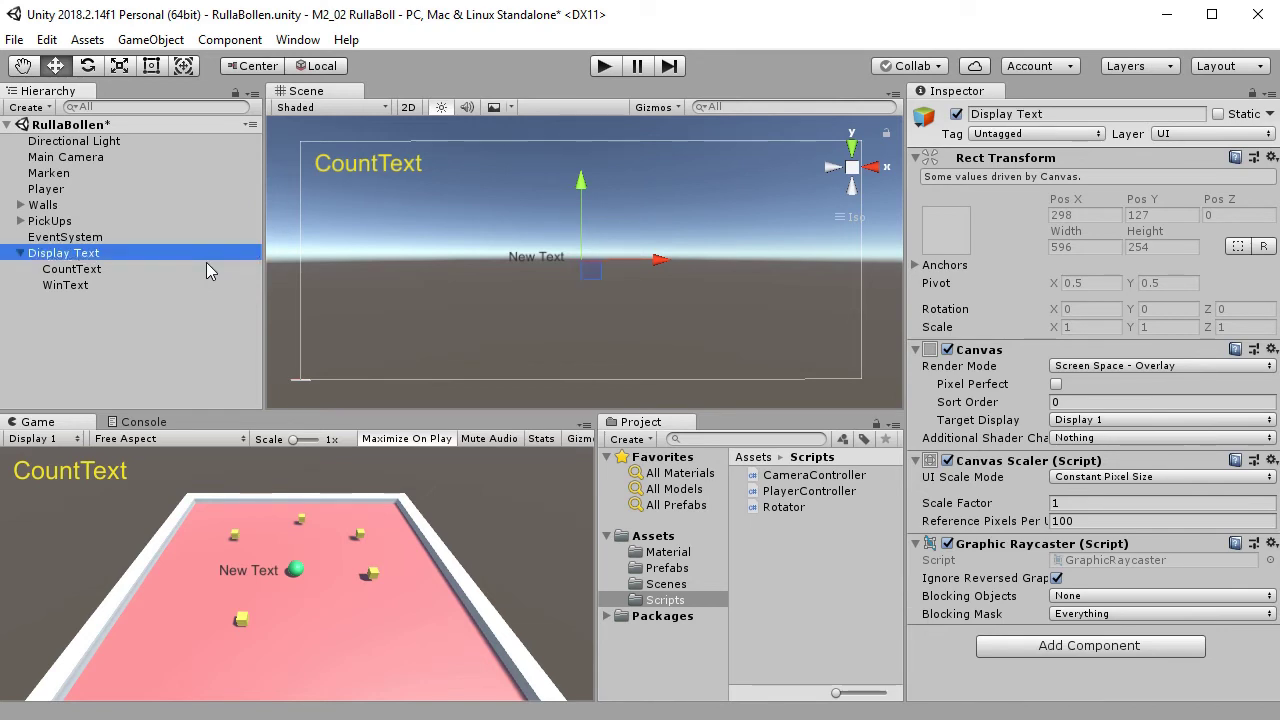
- Centre the paragraph alignment of WinText horizontally
left_click(95, 286)
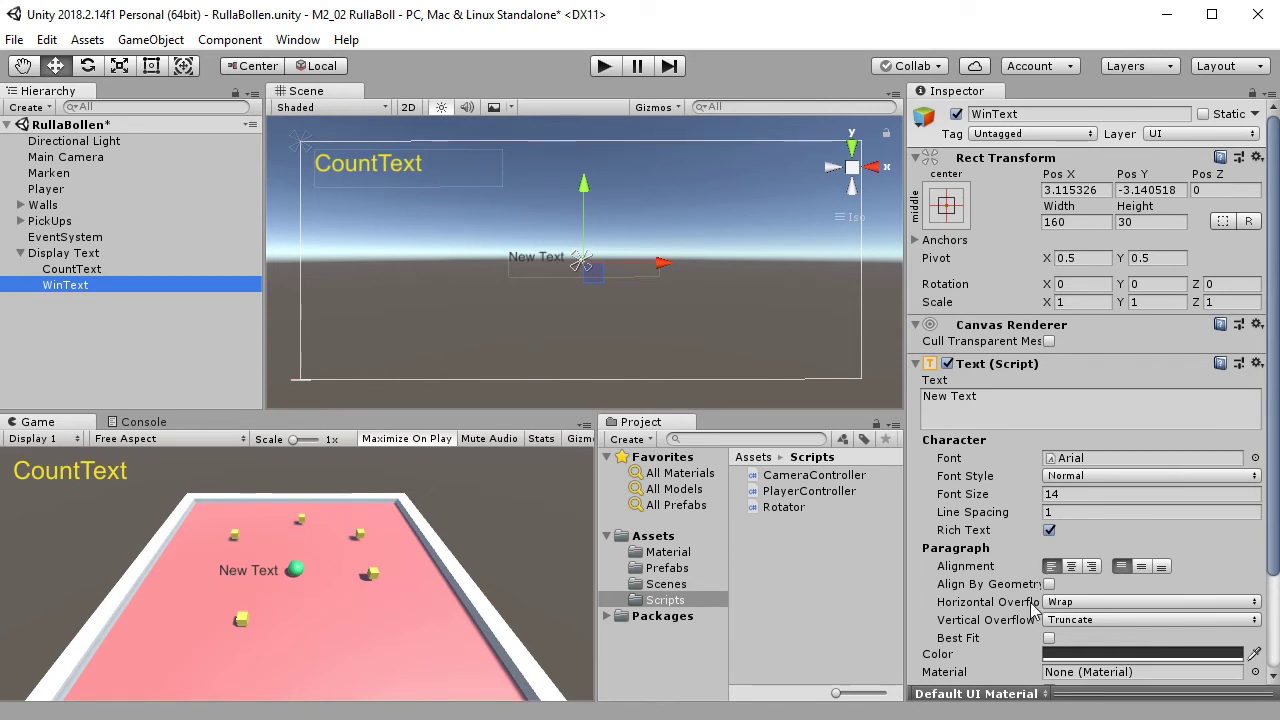
left_click(1071, 566)
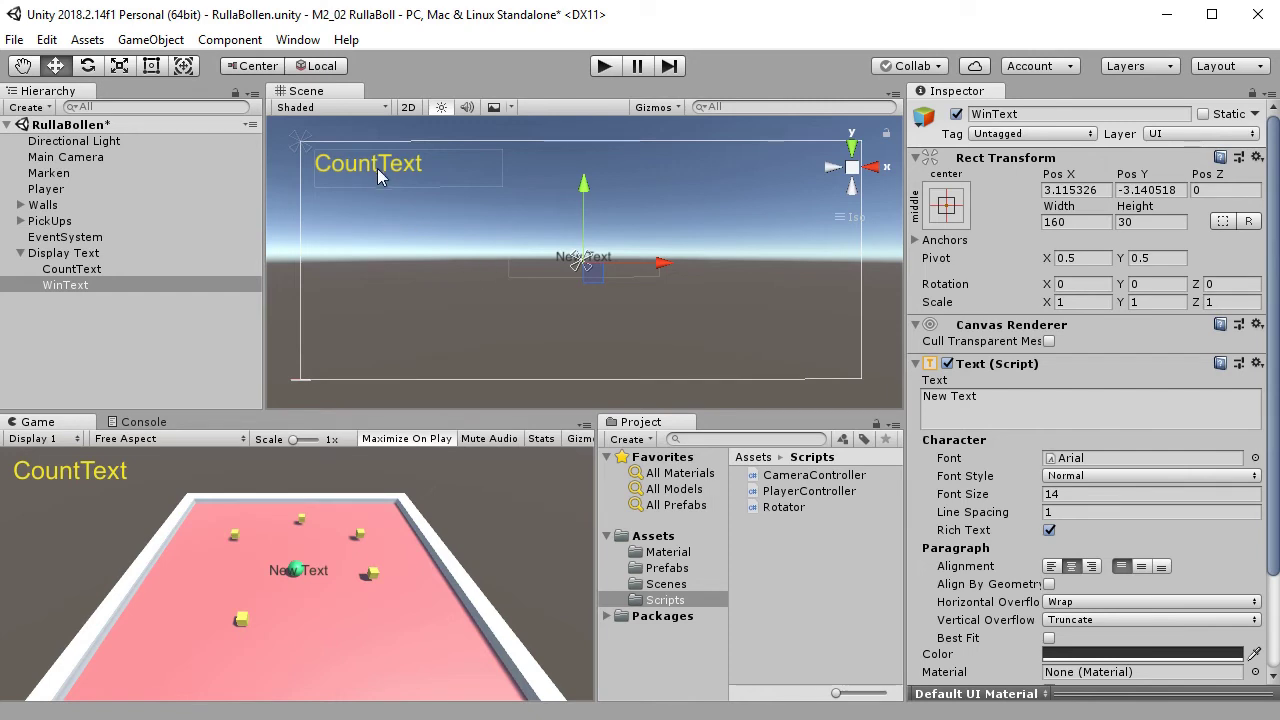
- Copy the hexadecimal value of CountText's text colour
left_click(115, 270)
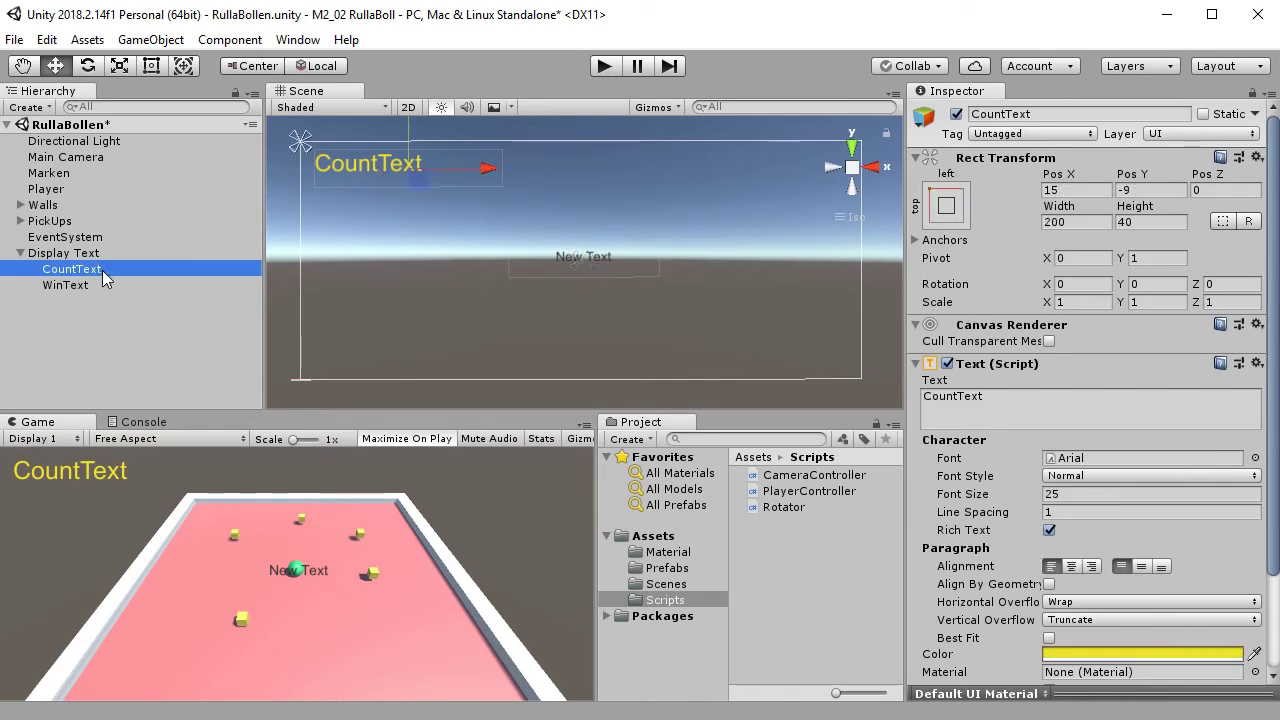
left_click(1196, 660)
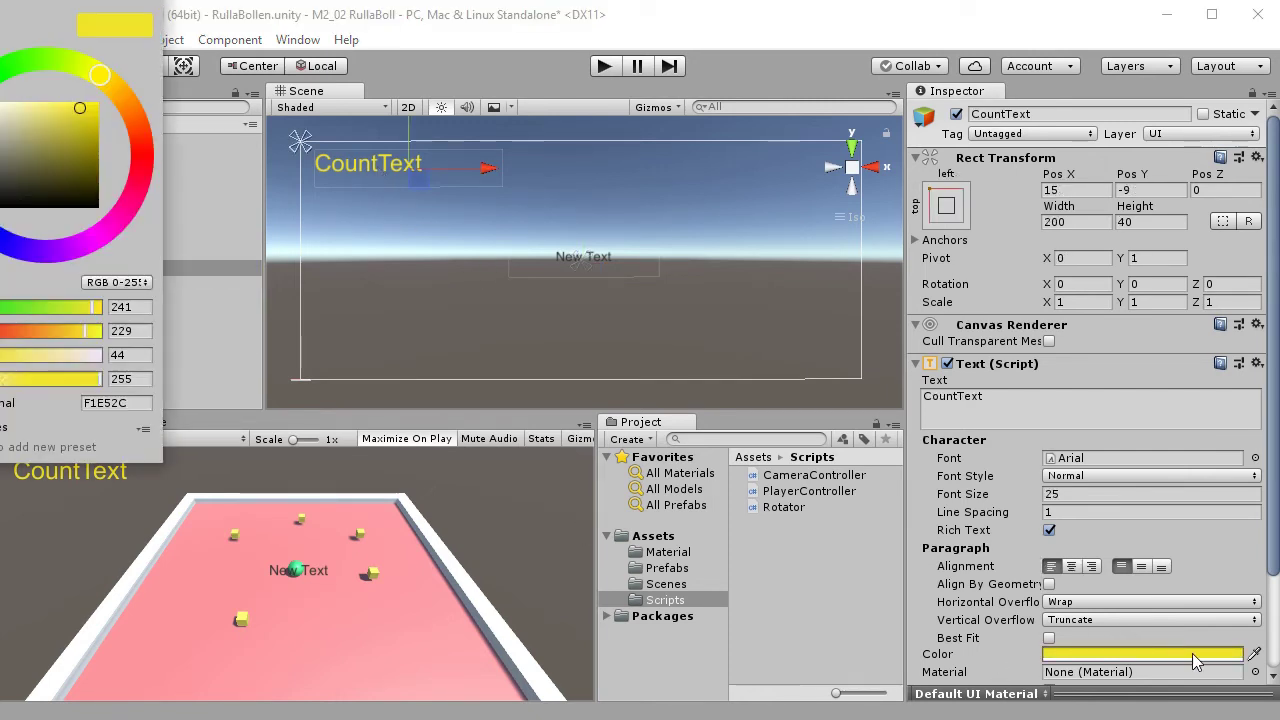
left_click(83, 396)
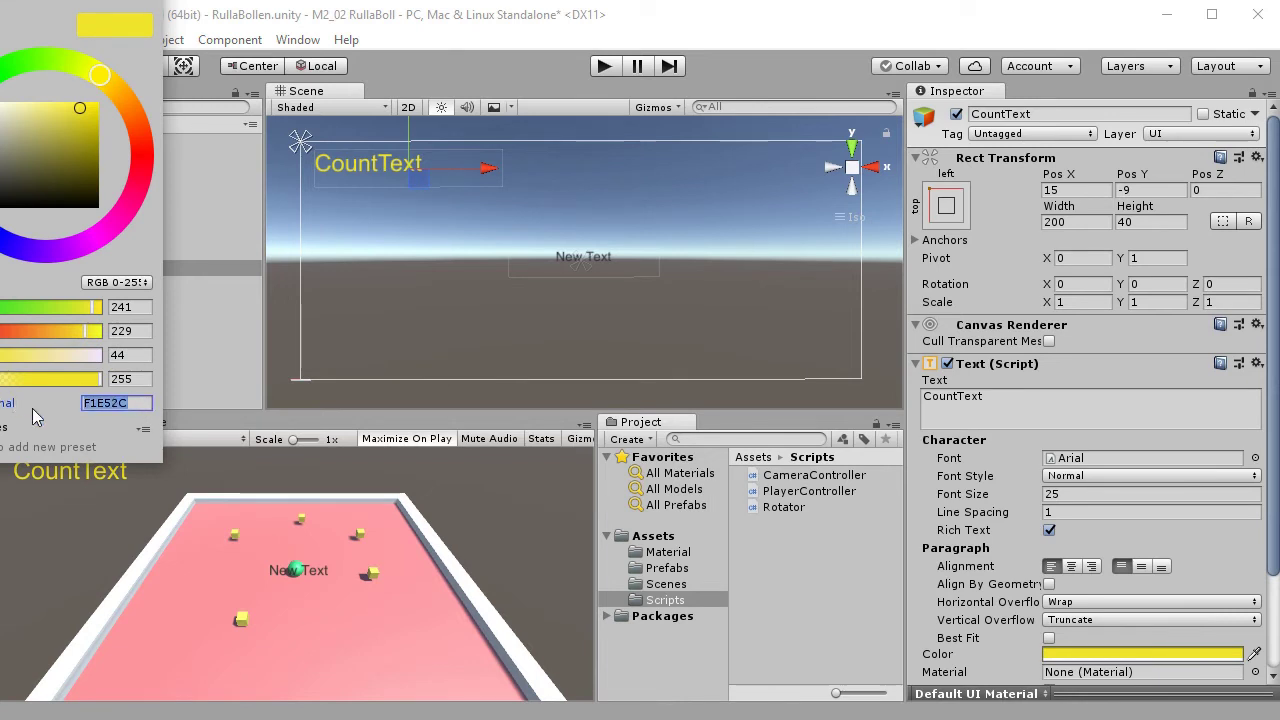
right_click(121, 402)
left_click(168, 436)
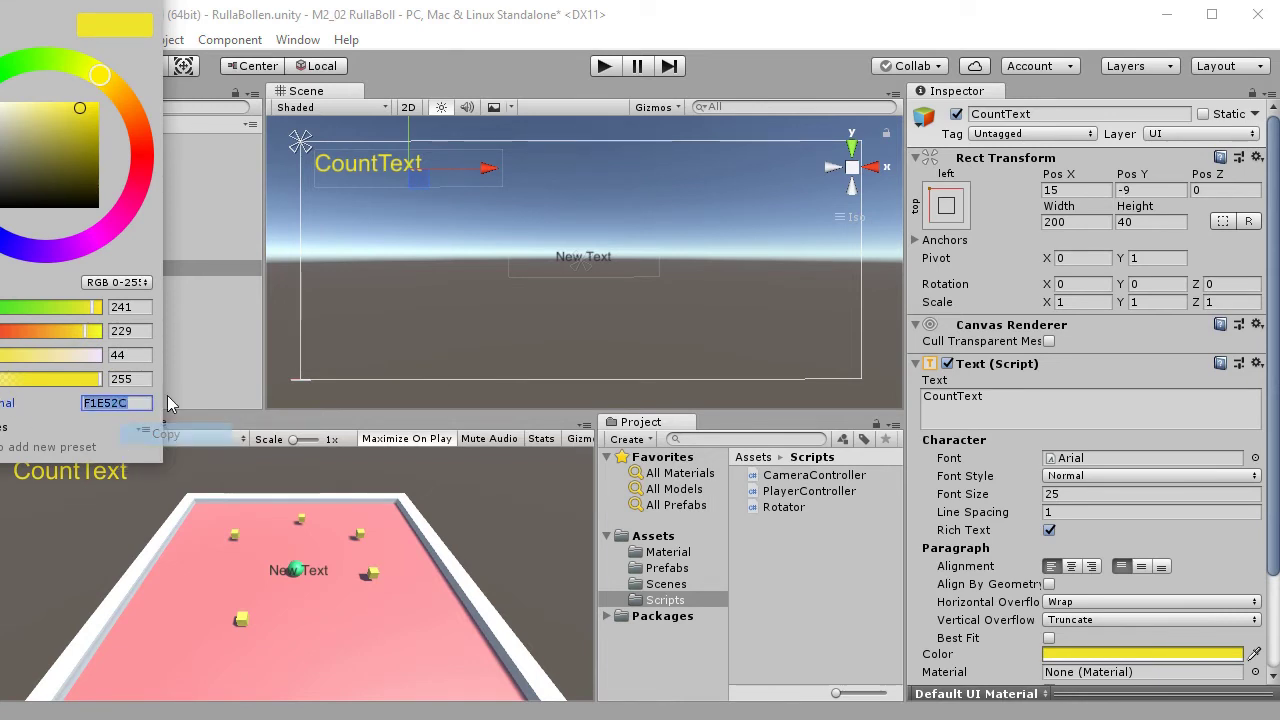
key("Escape")
- Set the text colour of WinText to the copied hexadecimal value F1E52C
left_click(67, 287)
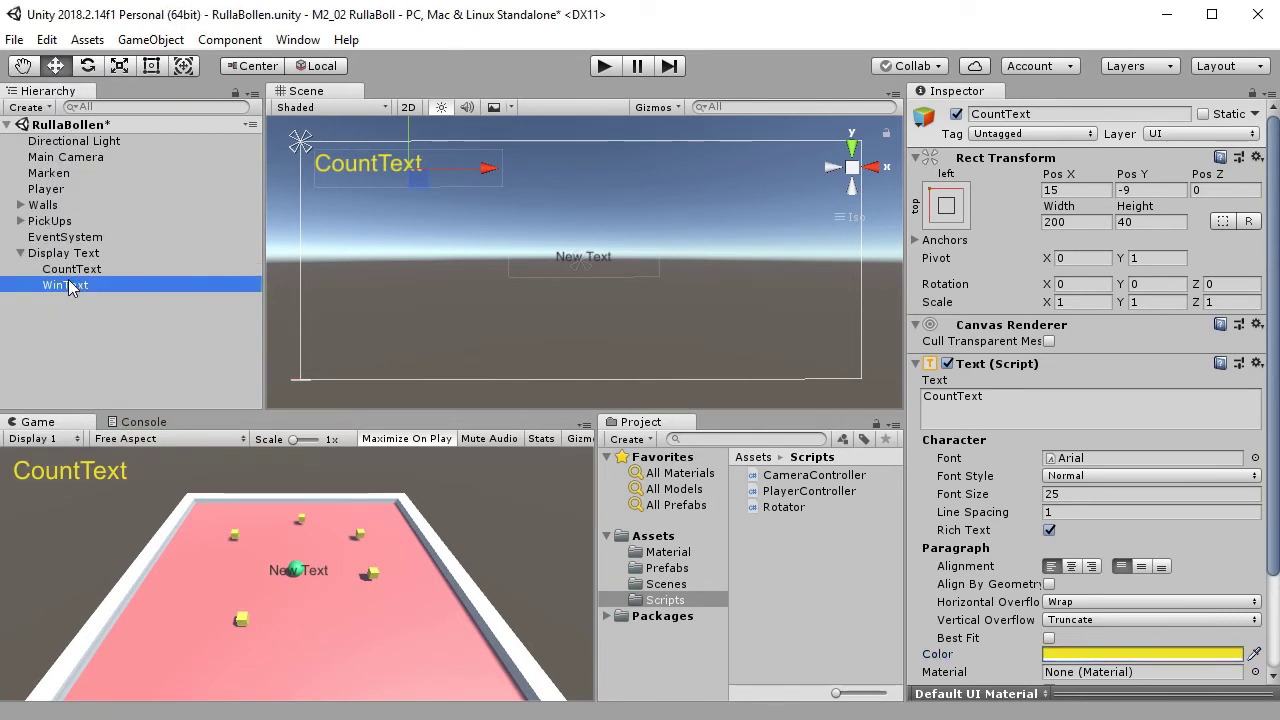
left_click(1174, 656)
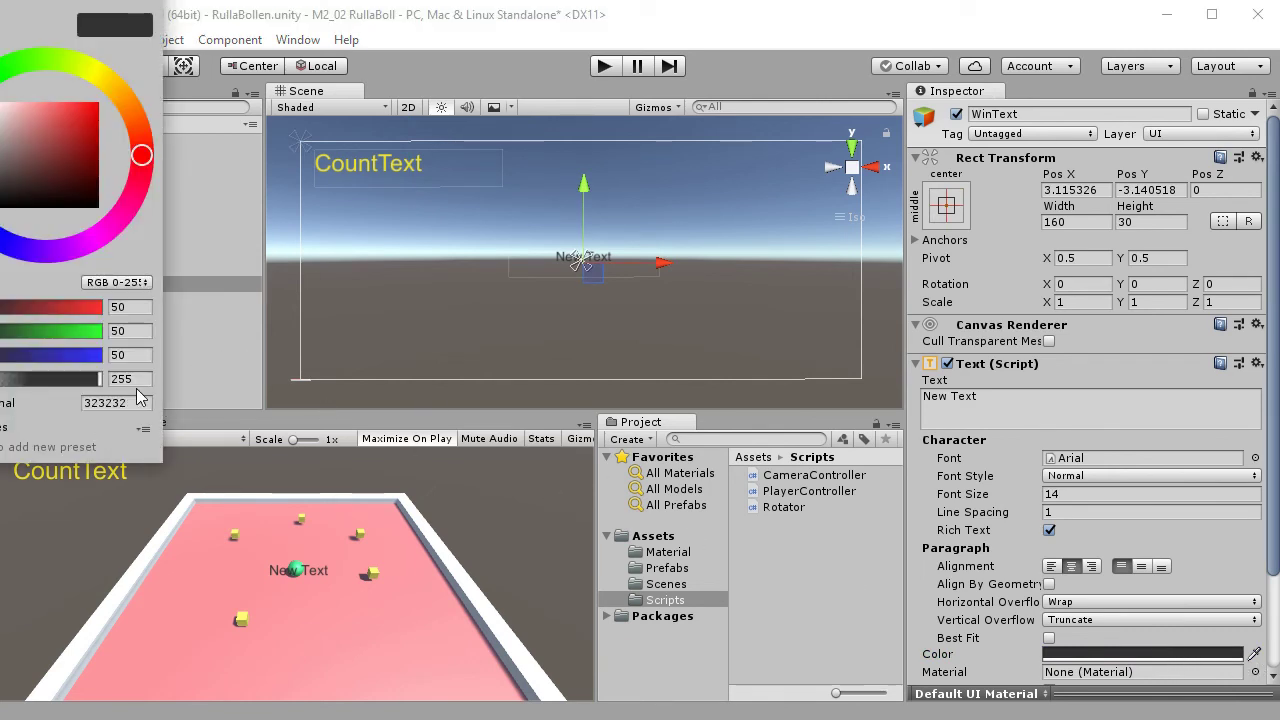
left_click_drag(142, 402, 48, 410)
key("BackSpace")
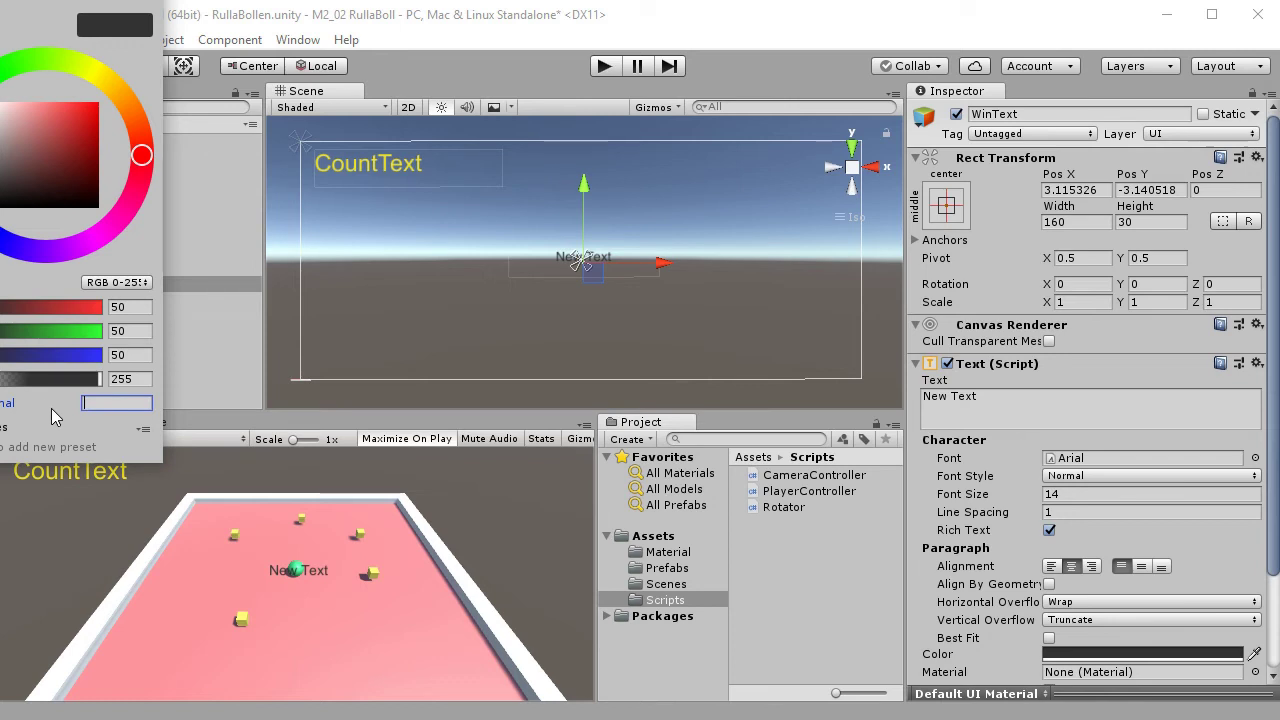
right_click(105, 412)
left_click(150, 461)
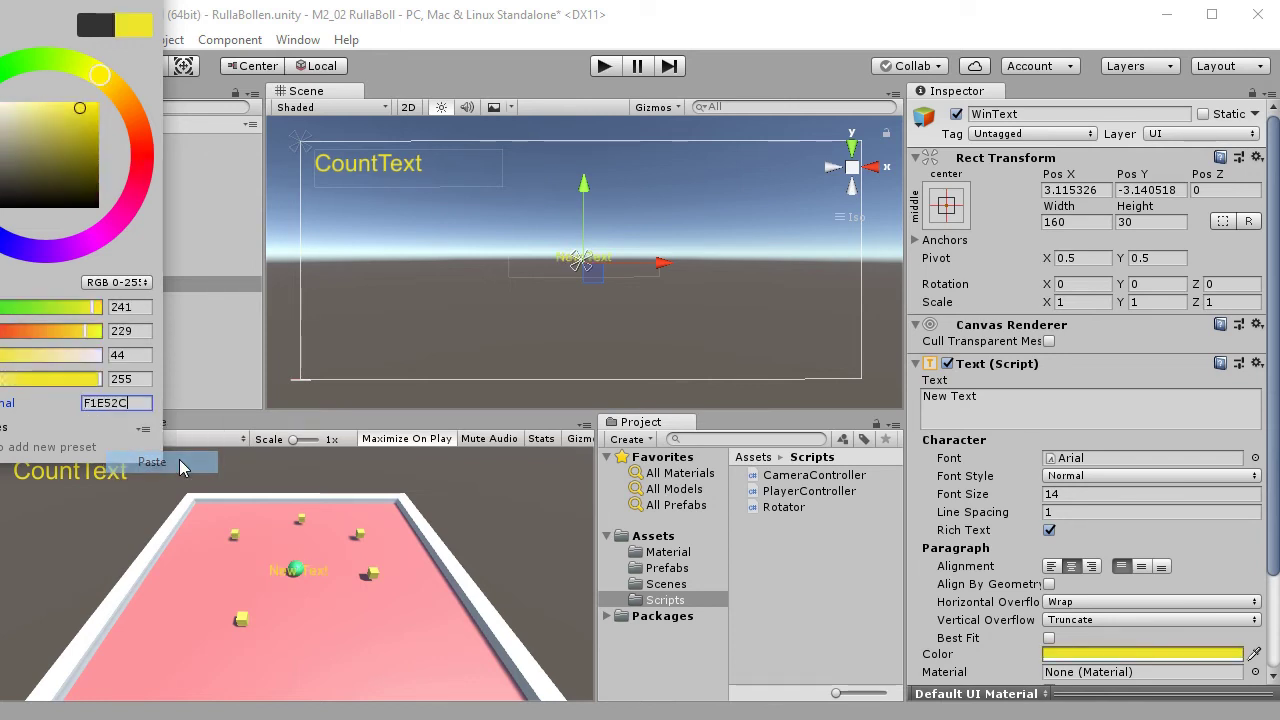
left_click(163, 2)
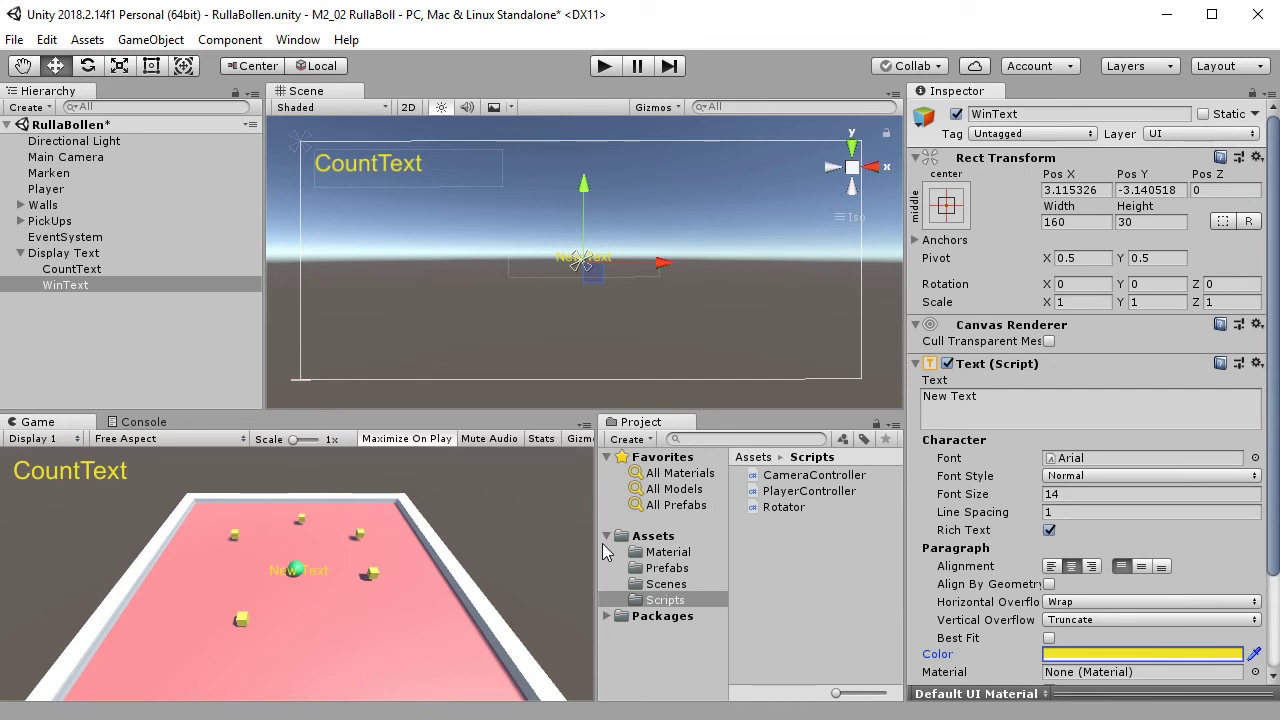
- Set the font size of WinText to 20
left_click(1071, 494)
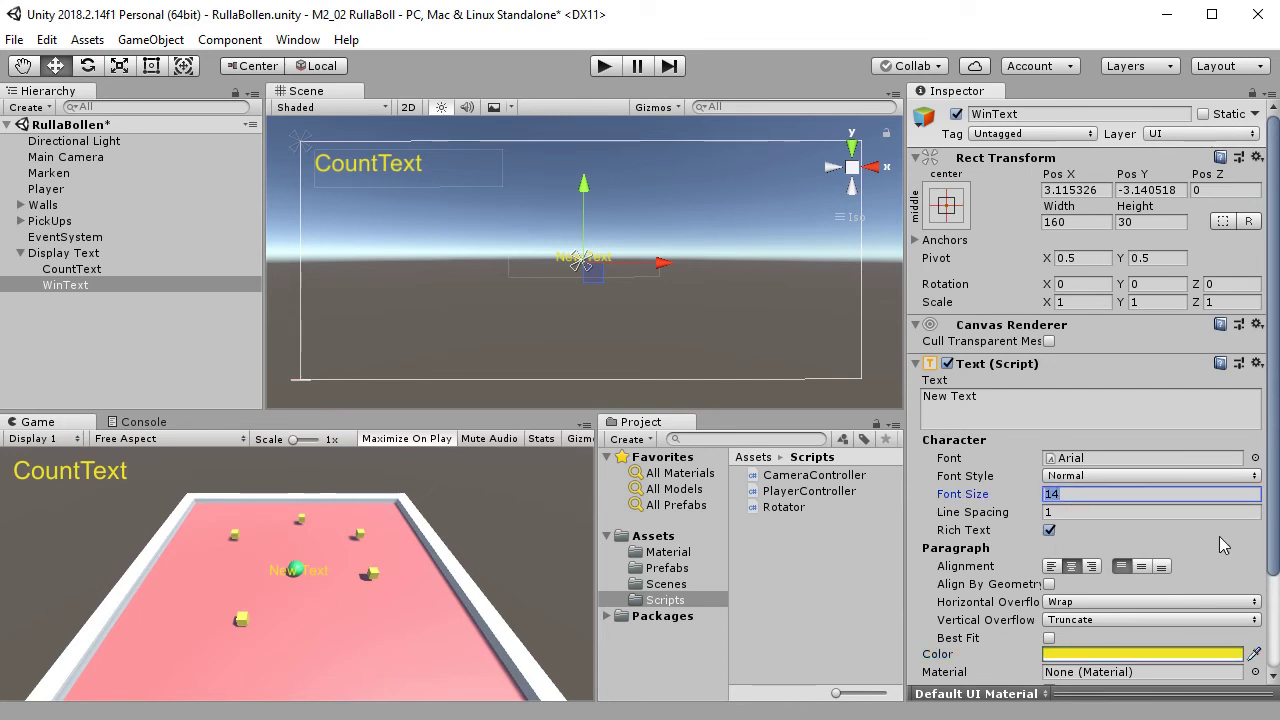
left_click(1028, 495)
mouse_move(1028, 495)
left_mouse_down()
mouse_move(1043, 493)
mouse_move(1029, 489)
left_mouse_up()
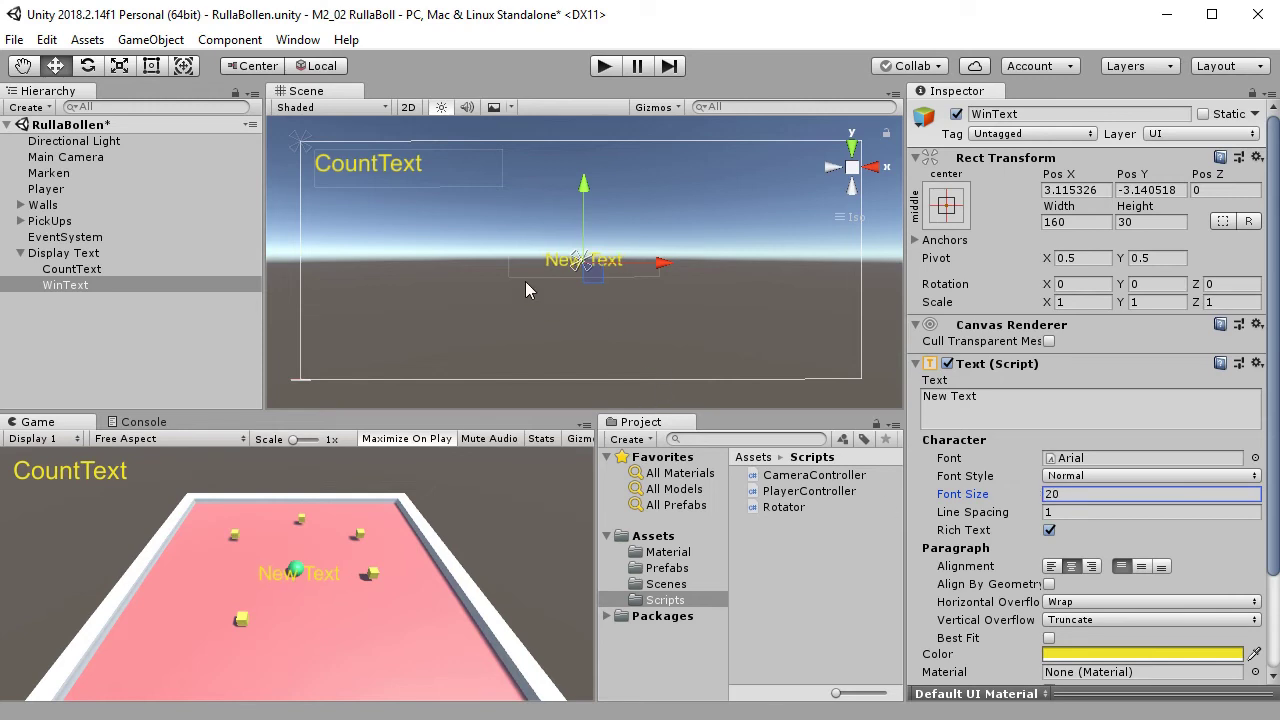
- Resize the WinText box to a width of 500 and a height of 90
left_click(1095, 222)
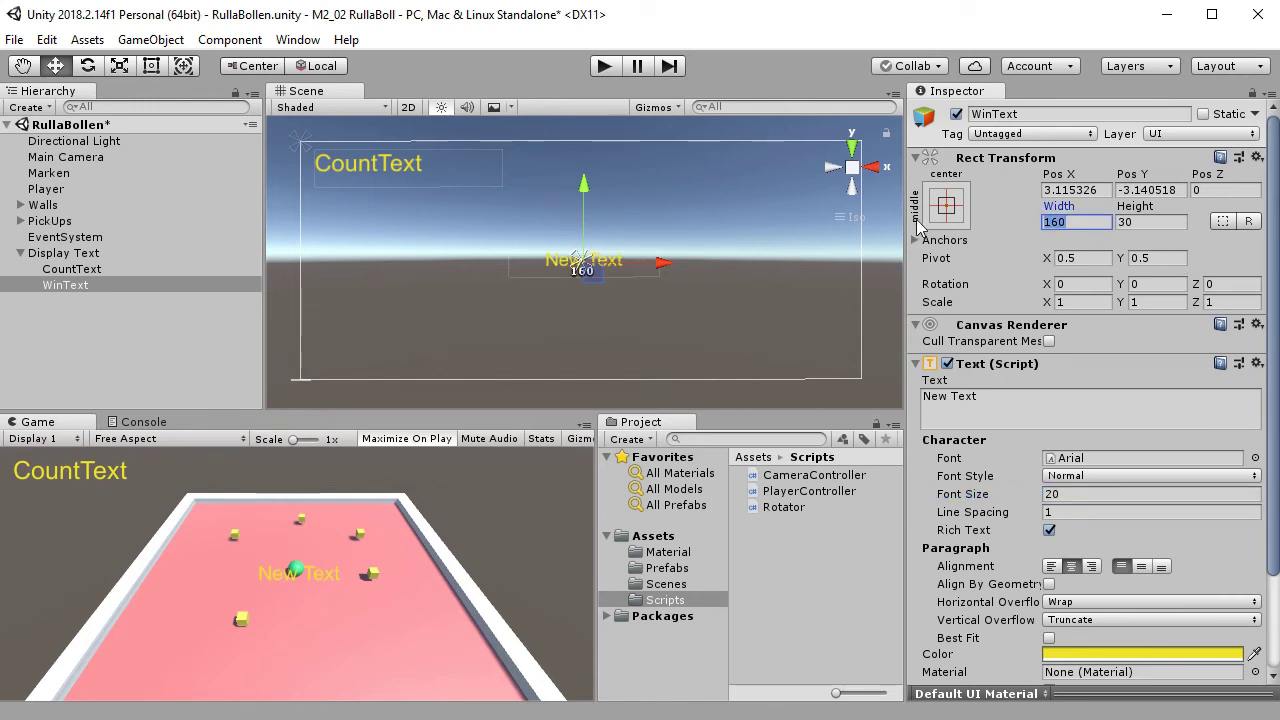
type("500")
key("Tab")
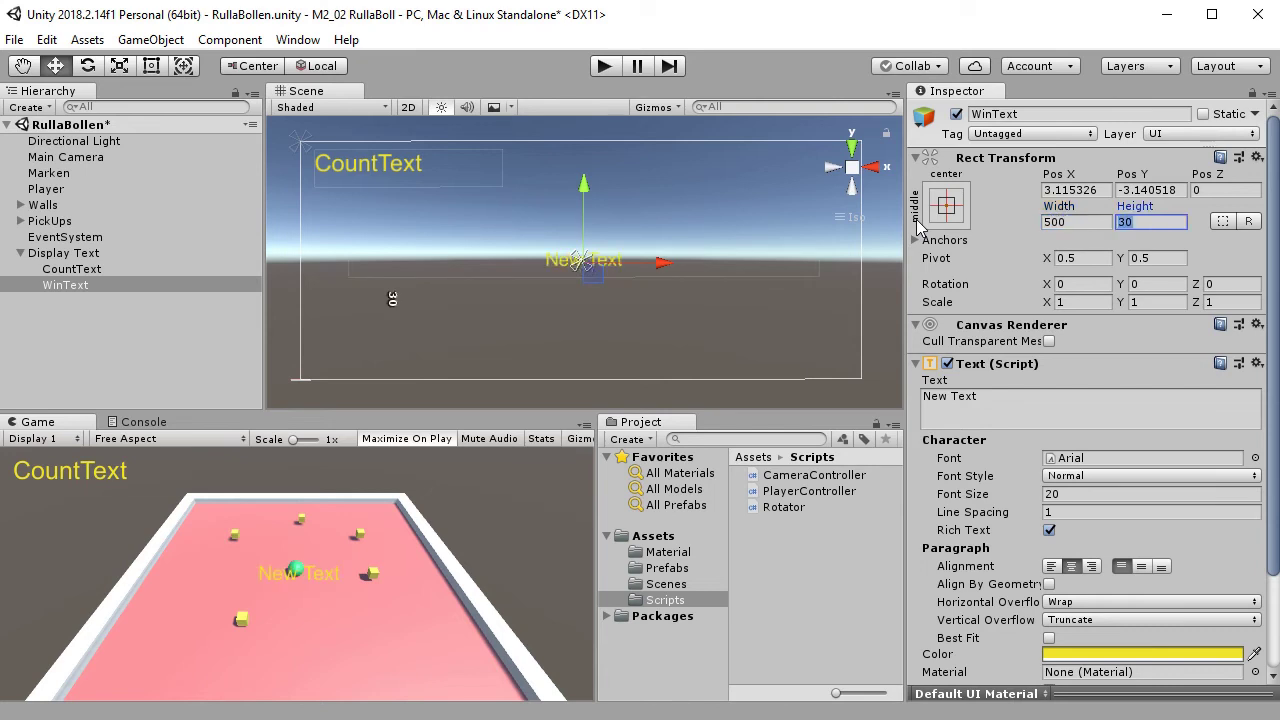
type("90")
key("Return")
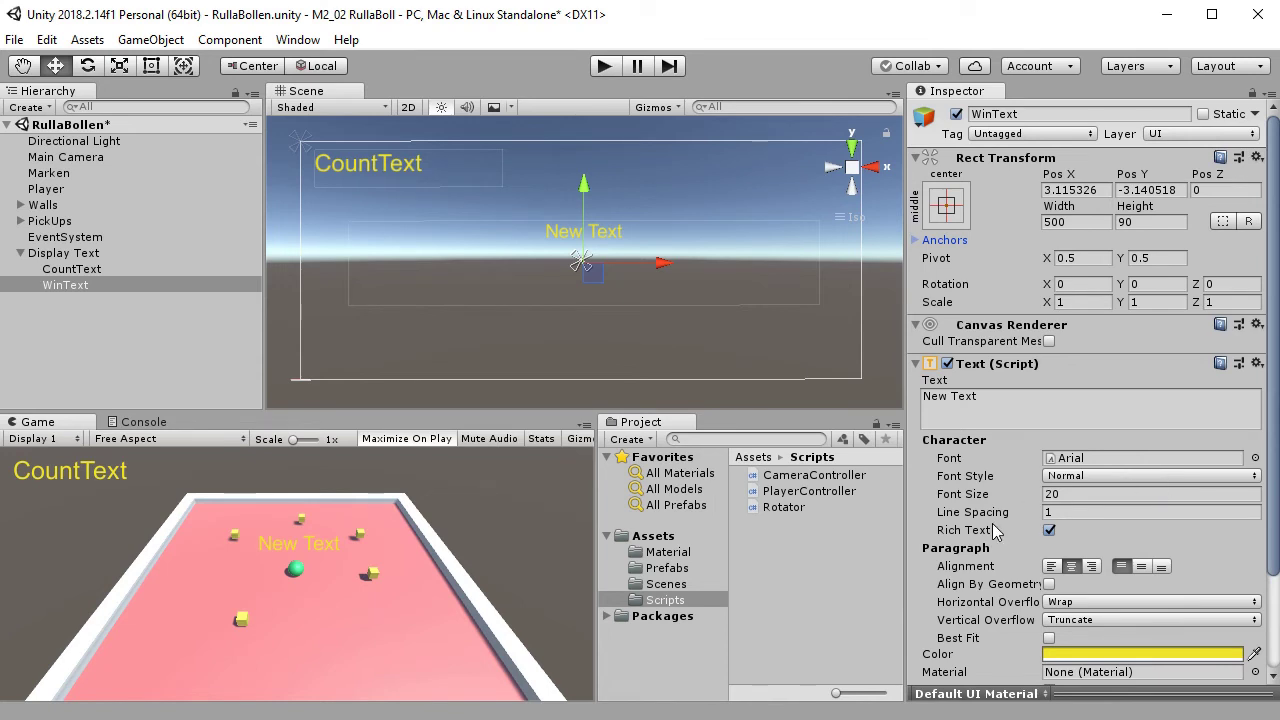
- Set the font size of WinText to 40
left_click_drag(1018, 494, 1052, 494)
type("40")
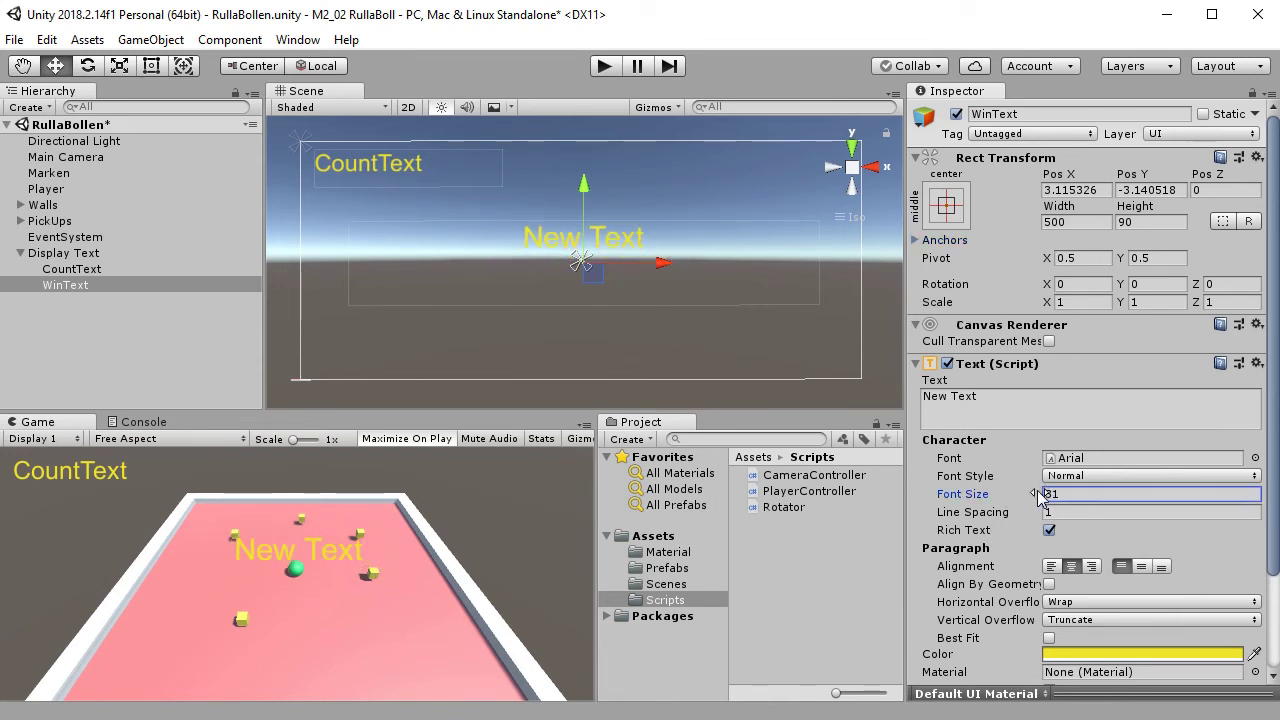
key("BackSpace")
key("BackSpace")
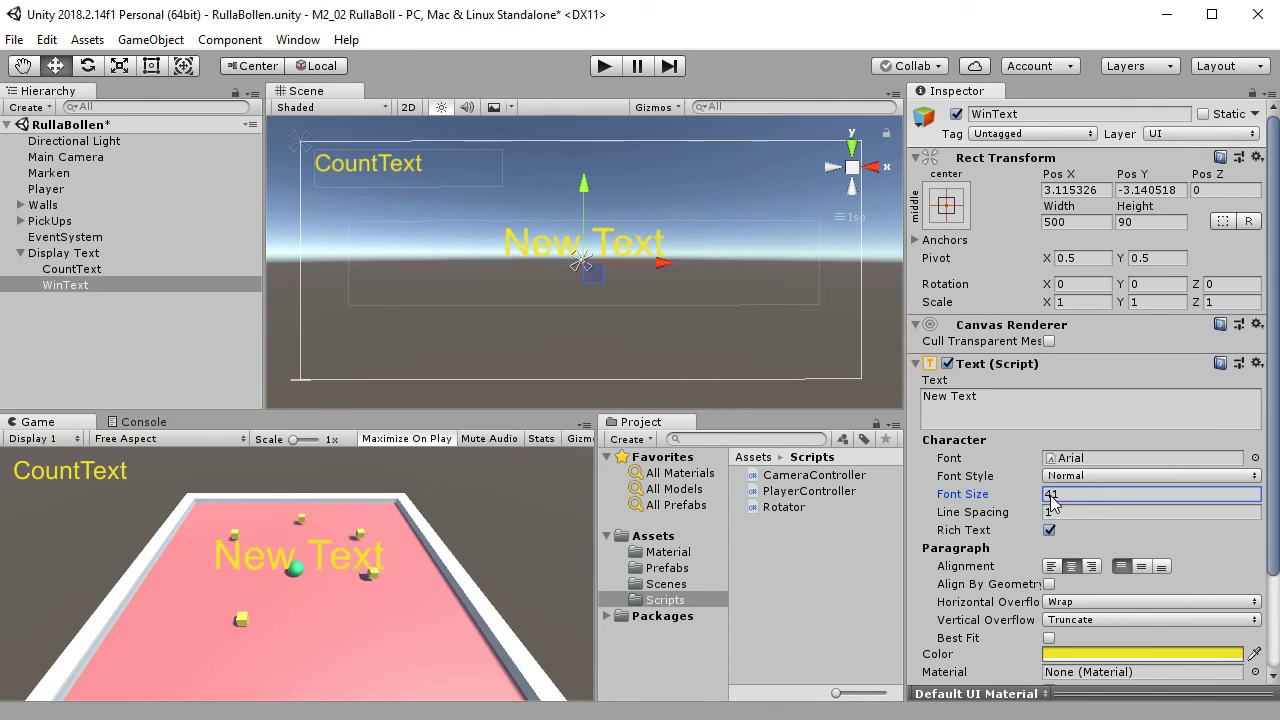
type("39")
key("BackSpace")
key("BackSpace")
type("41")
key("BackSpace")
type("0")
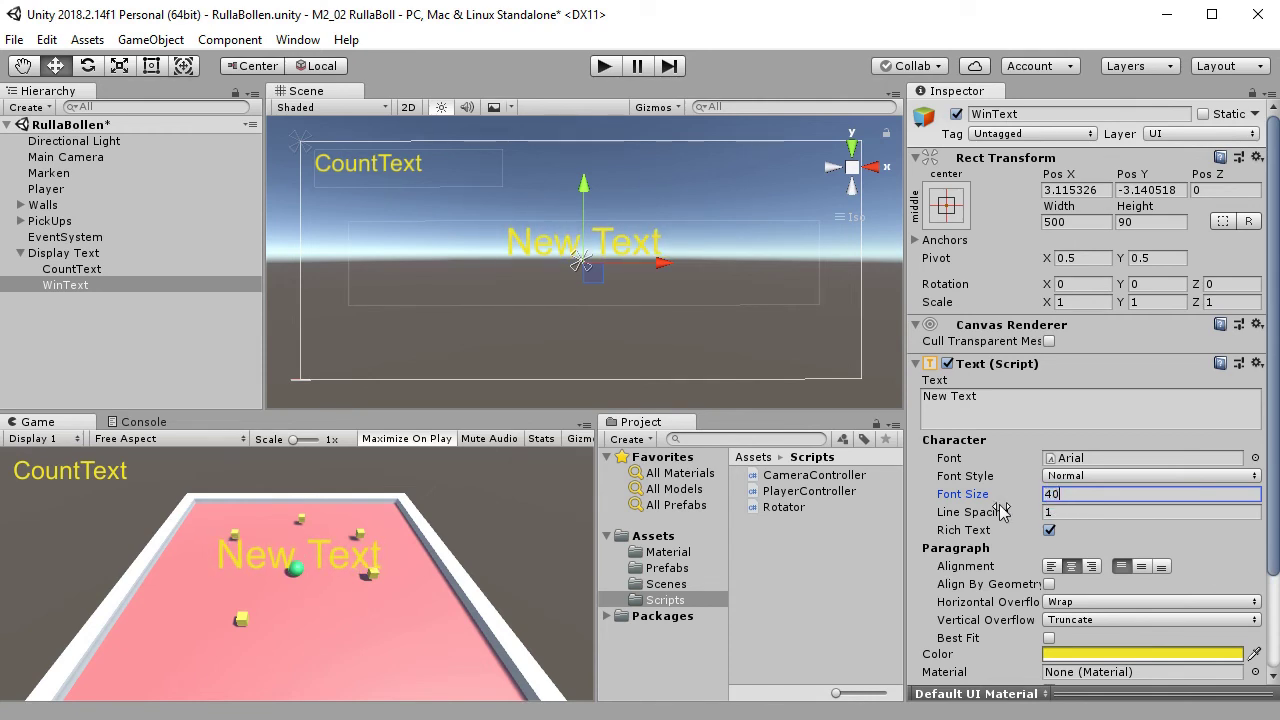
key("Tab")
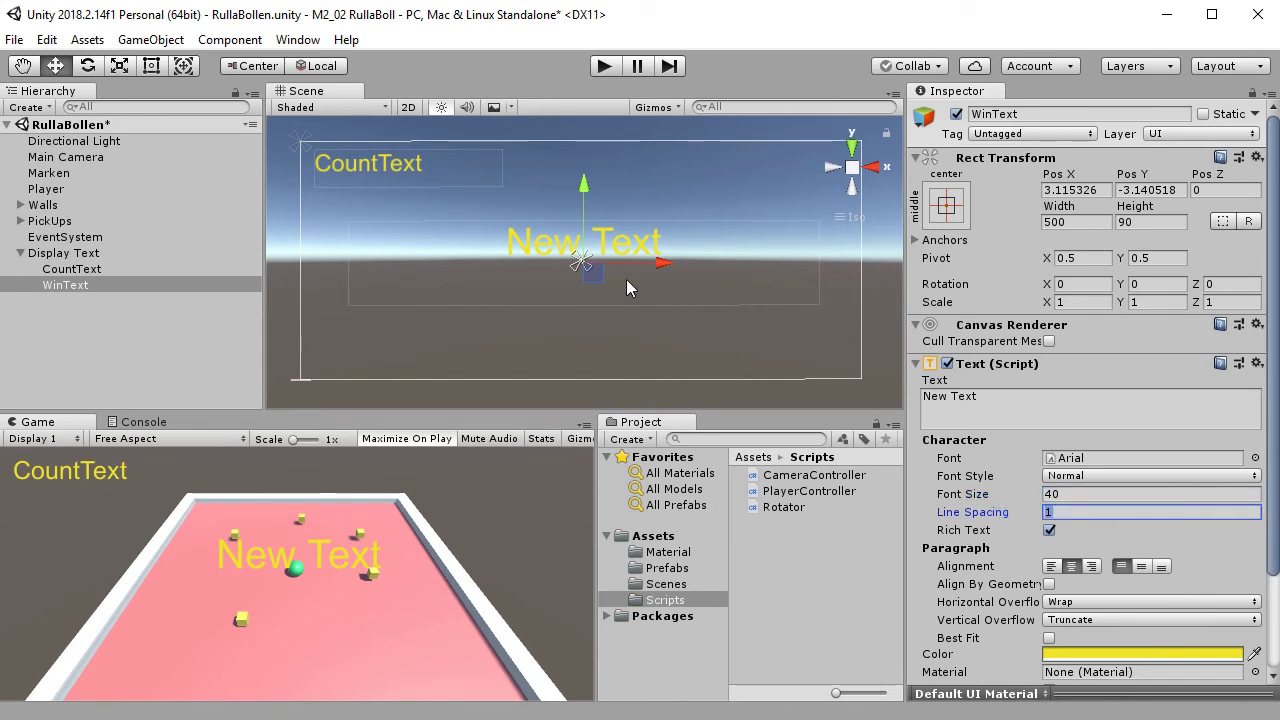
- Move WinText up to about Pos Y 17 and replace its displayed text with "Win Text"
left_click(588, 193)
left_click_drag(590, 195, 590, 176)
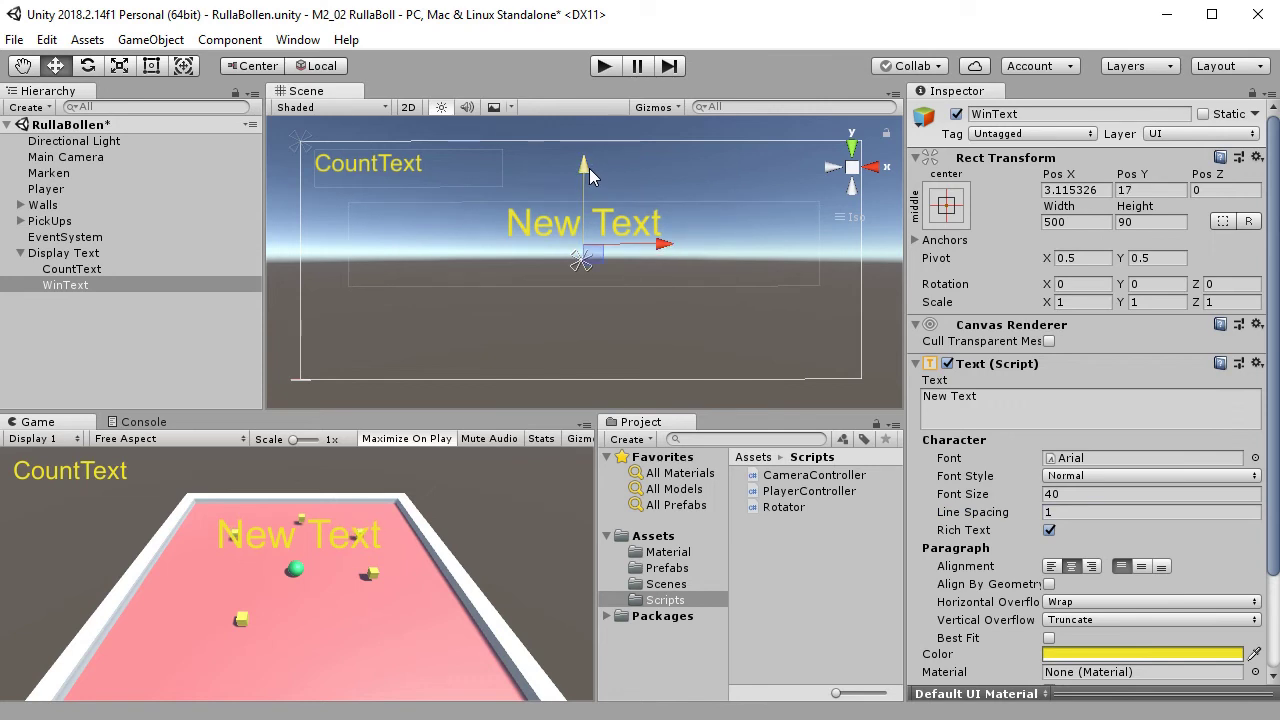
left_click(987, 408)
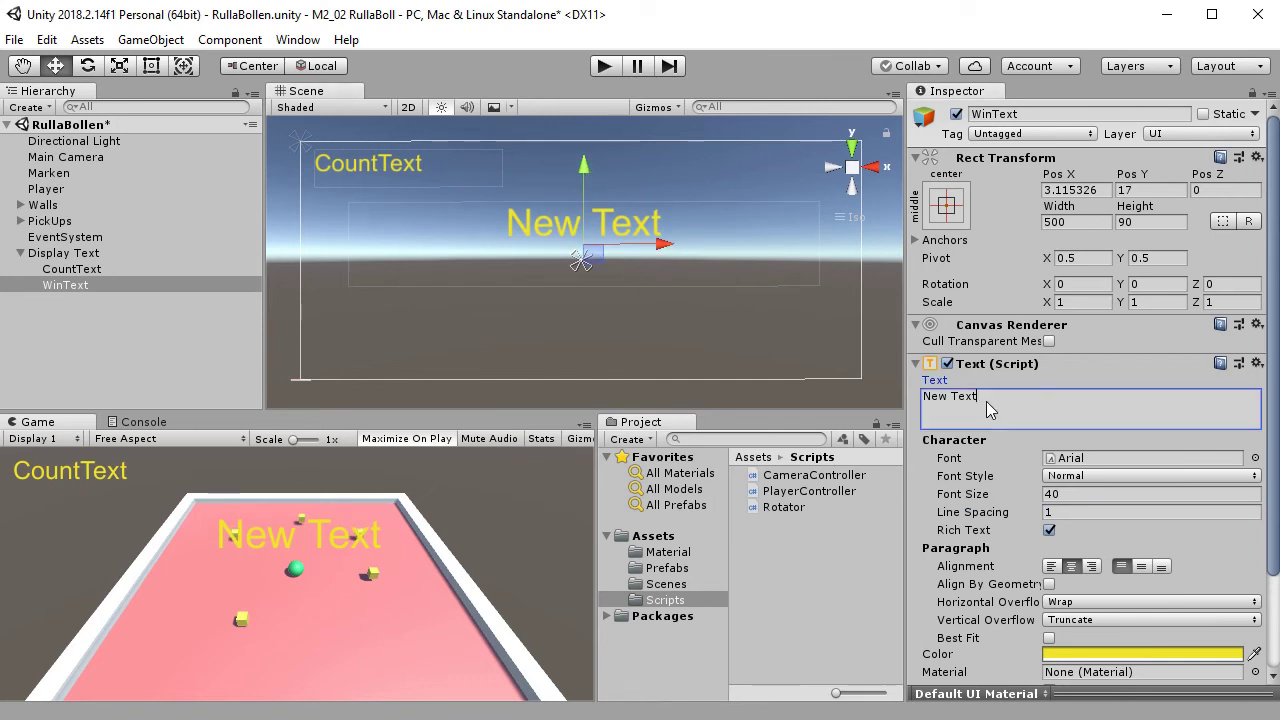
key("ctrl+a")
type("Win ")
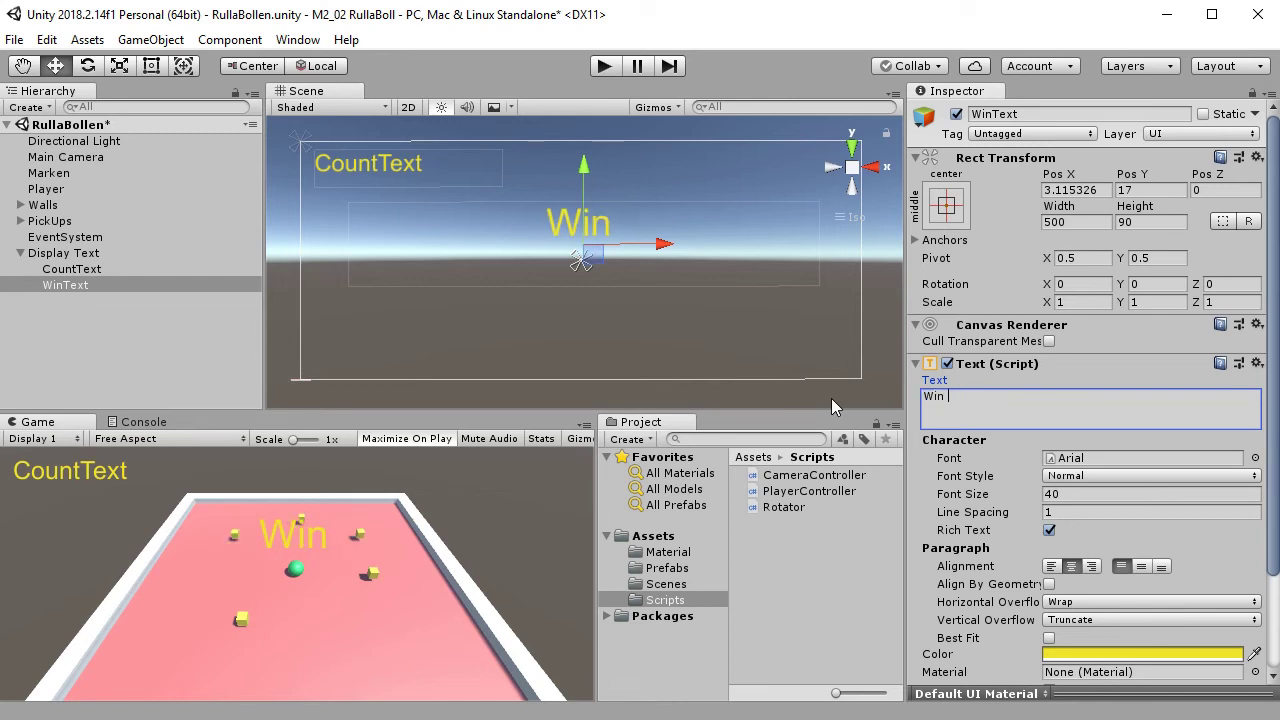
type("Tyext")
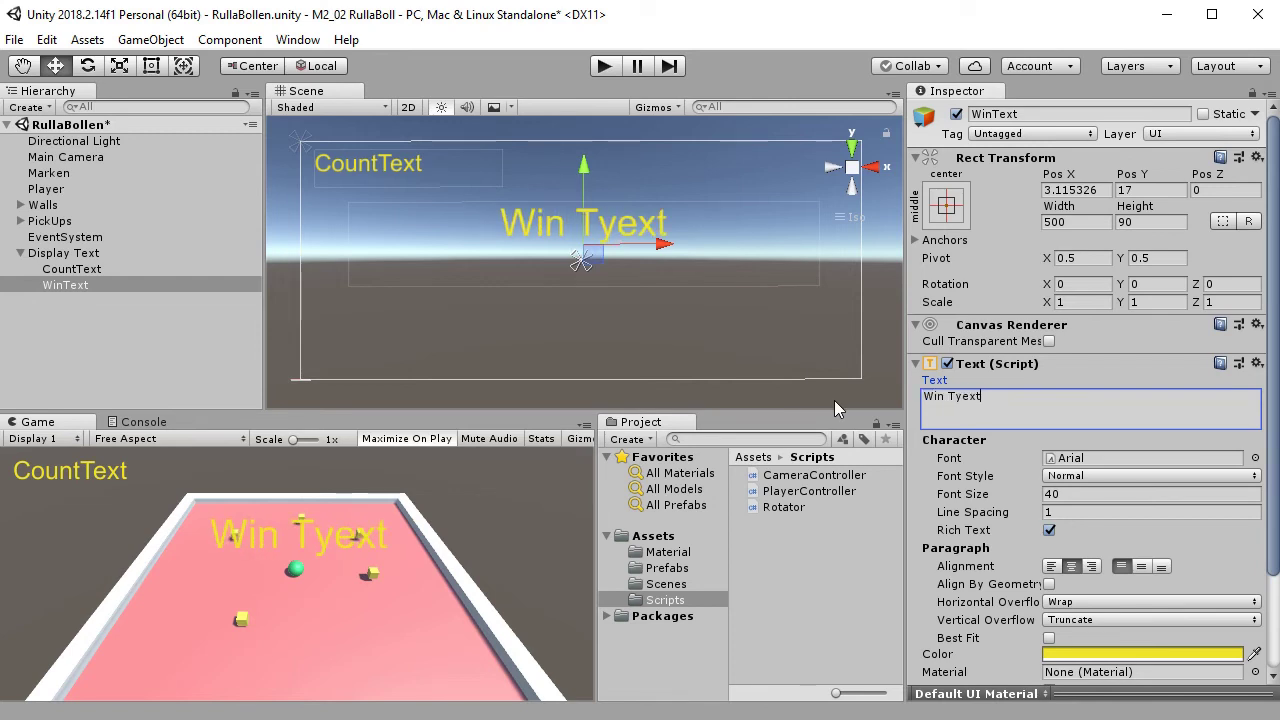
key("Left")
key("Left")
key("Left")
key("BackSpace")
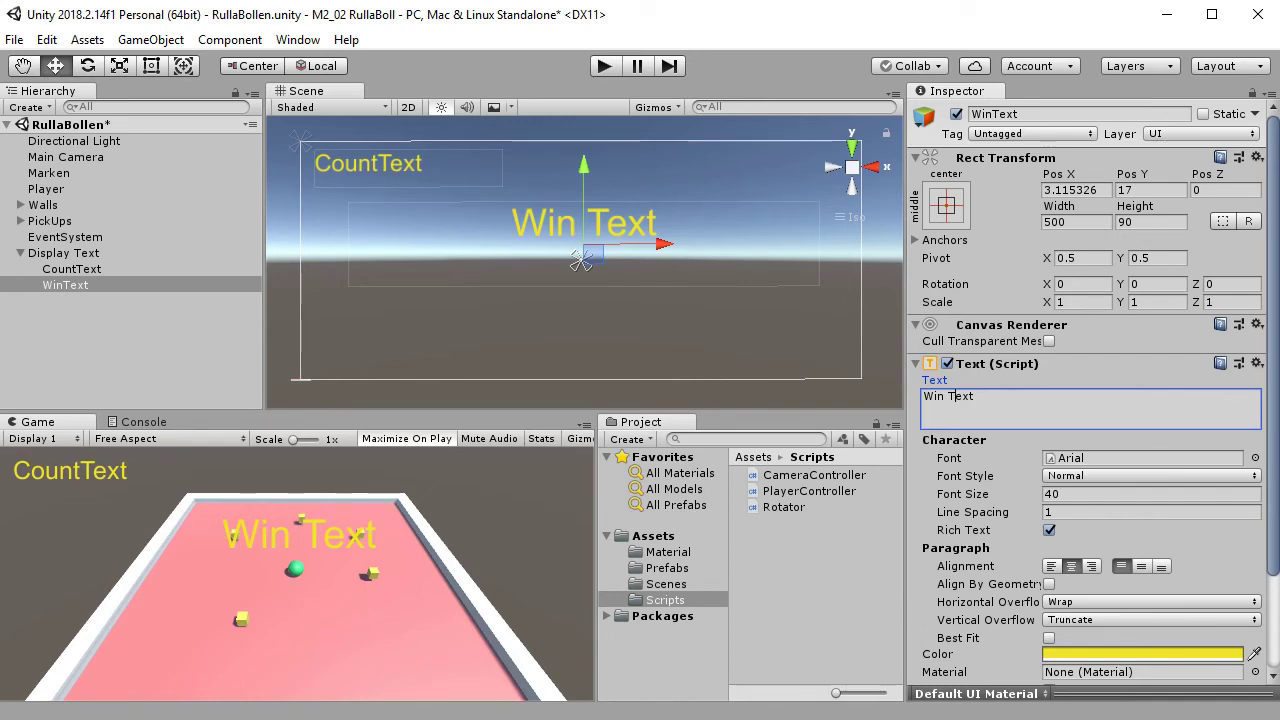
- Switch to PlayerController.cs in Visual Studio Code and add an if (score == 5) block after the countText line in UpdateScore
key("alt+Tab")
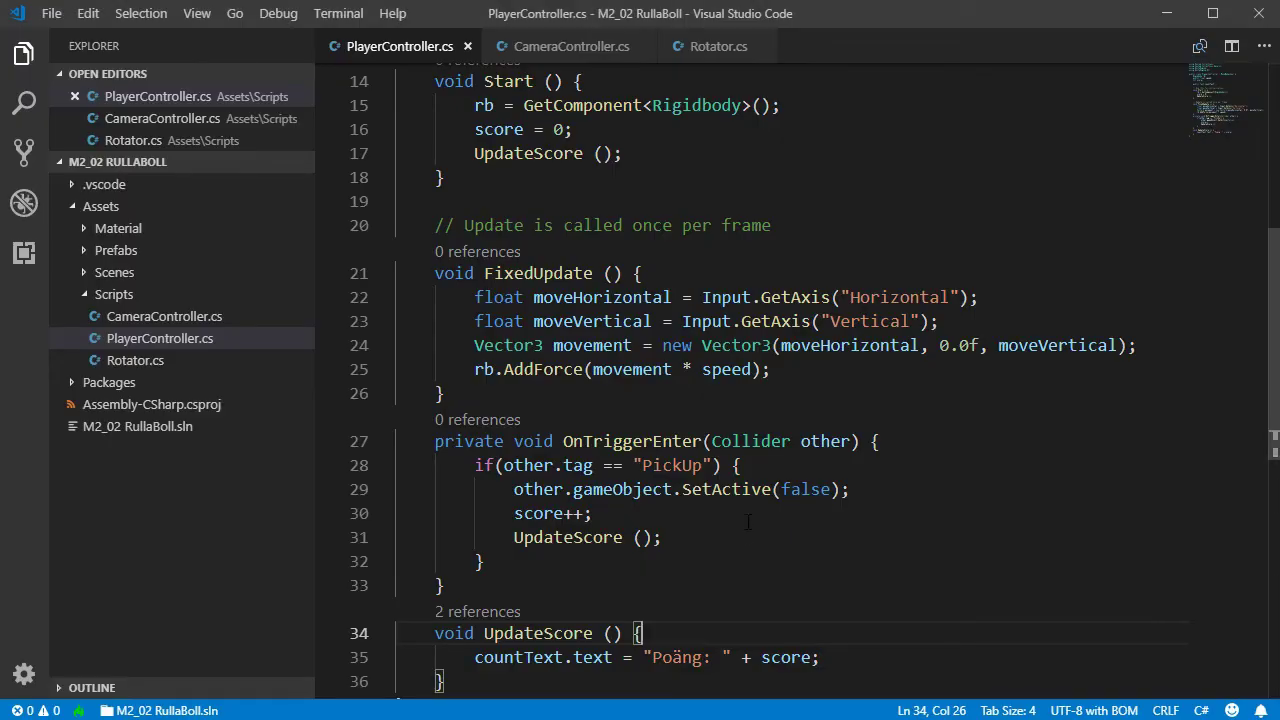
scroll(929, 466, "down", 1)
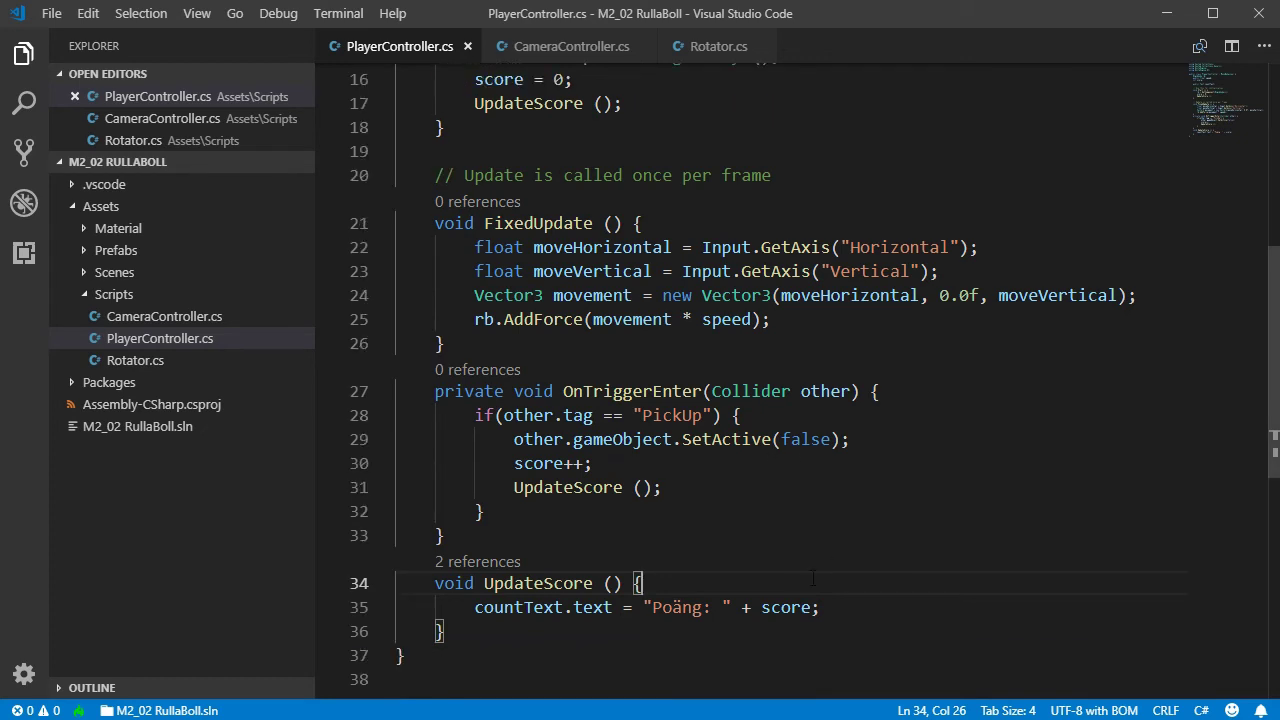
scroll(652, 557, "down", 1)
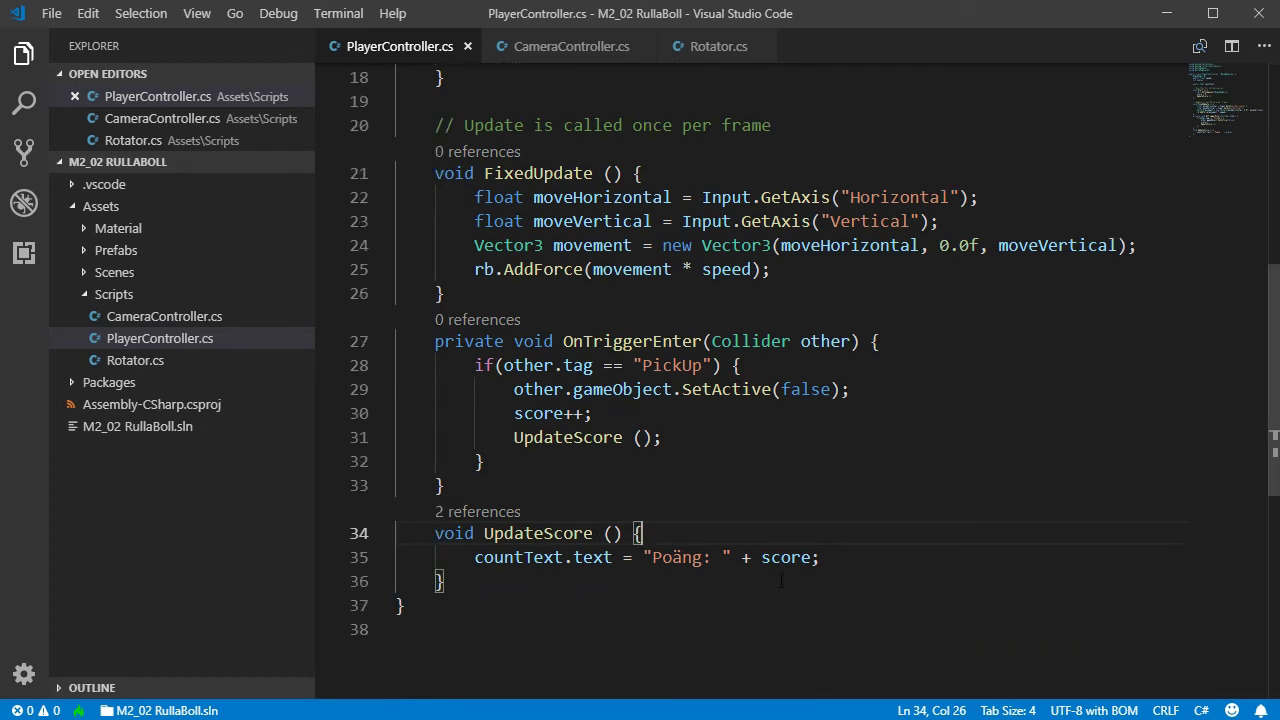
left_click(864, 561)
key("Return")
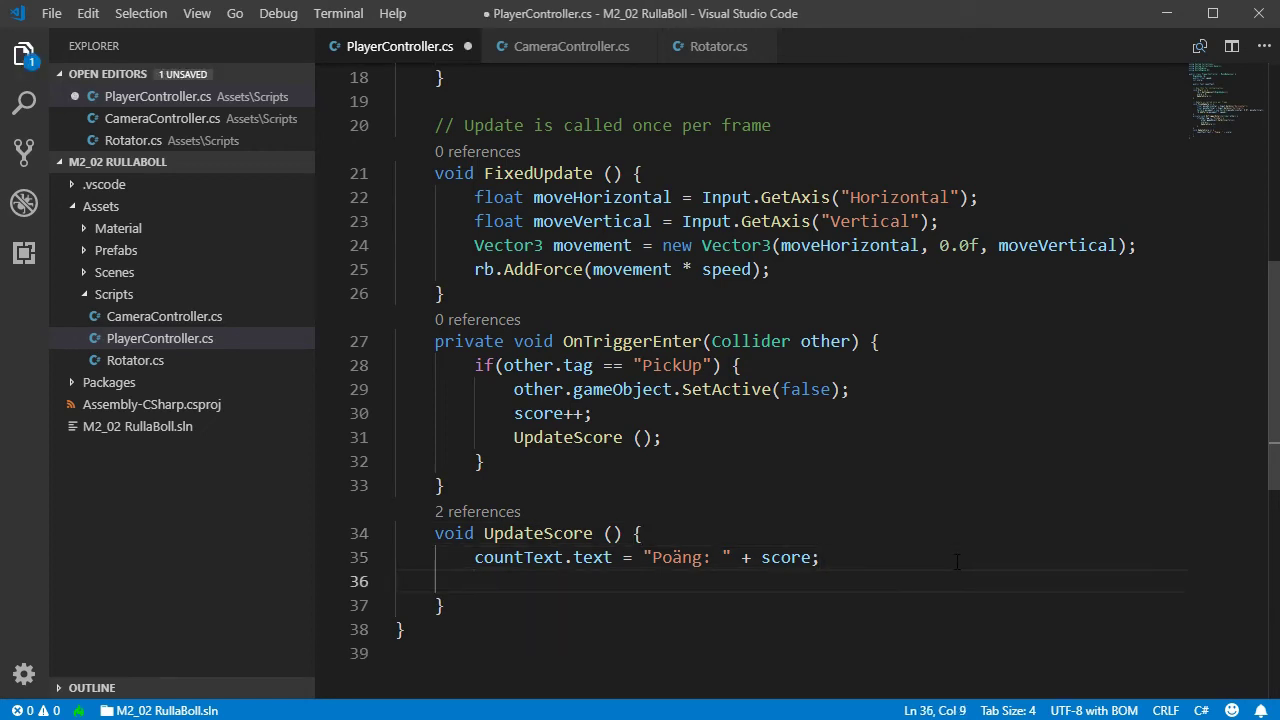
type("if ()")
key("Left")
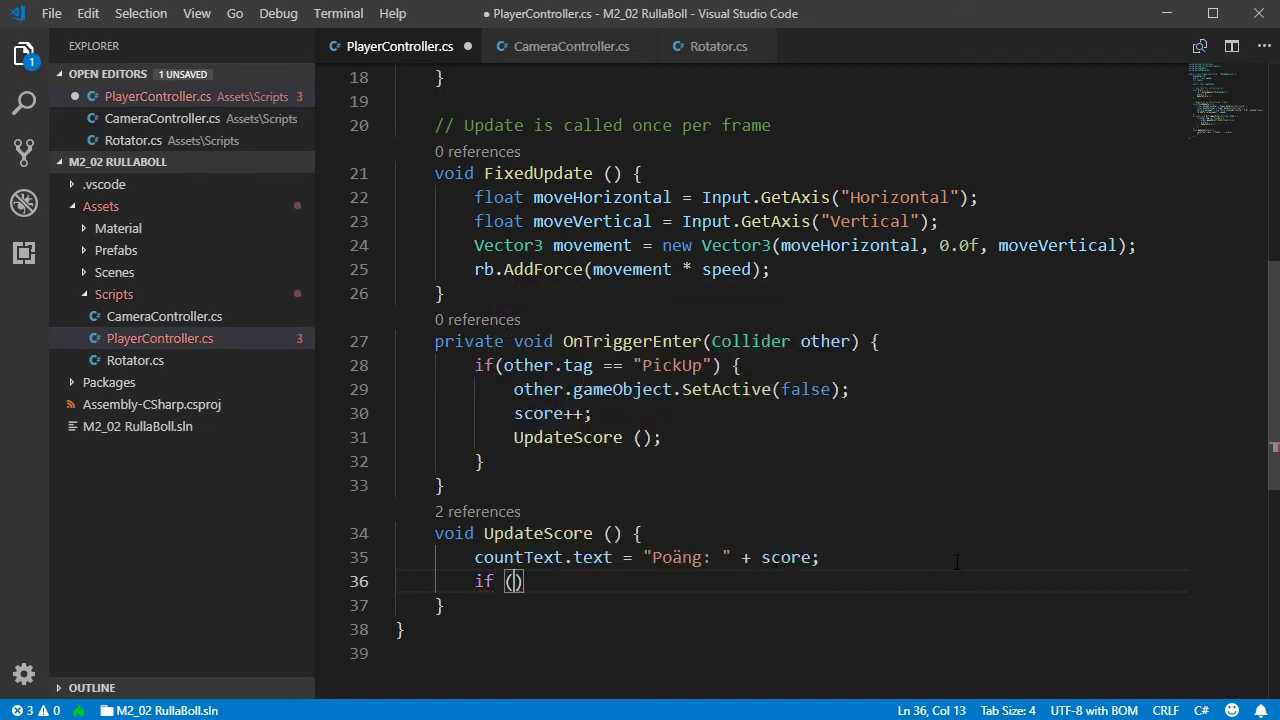
type("score")
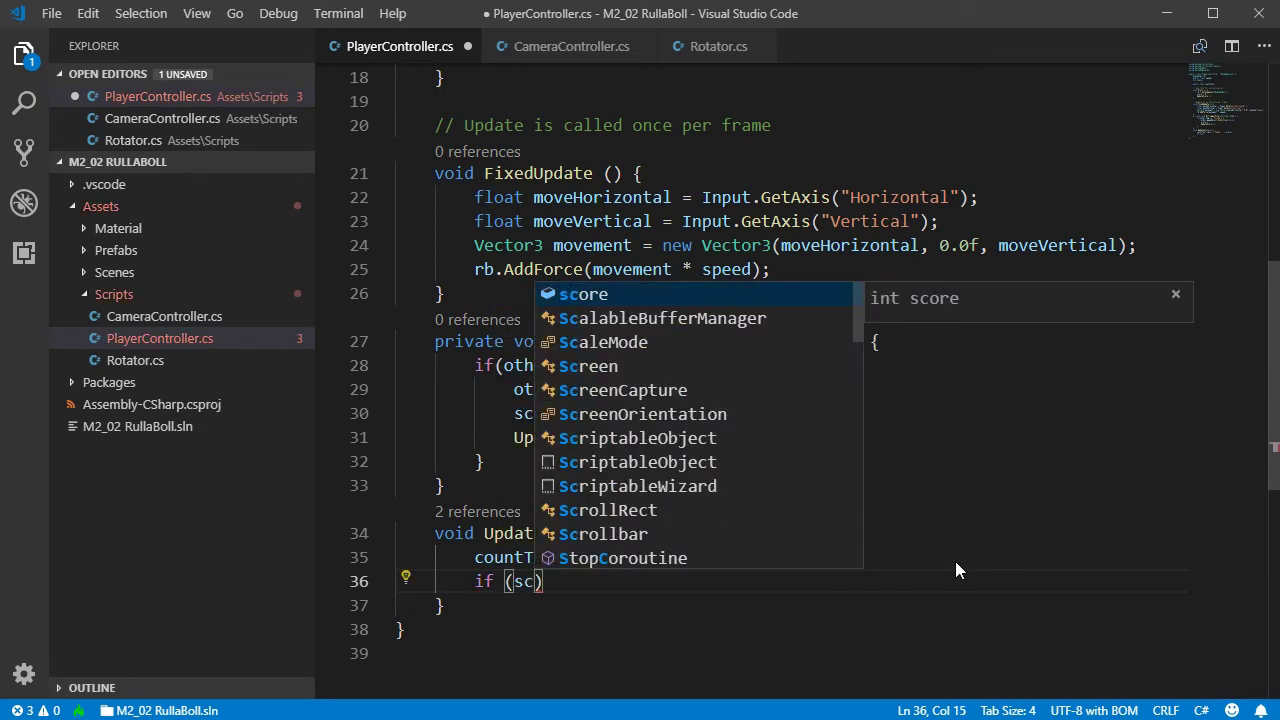
type(" == 5)")
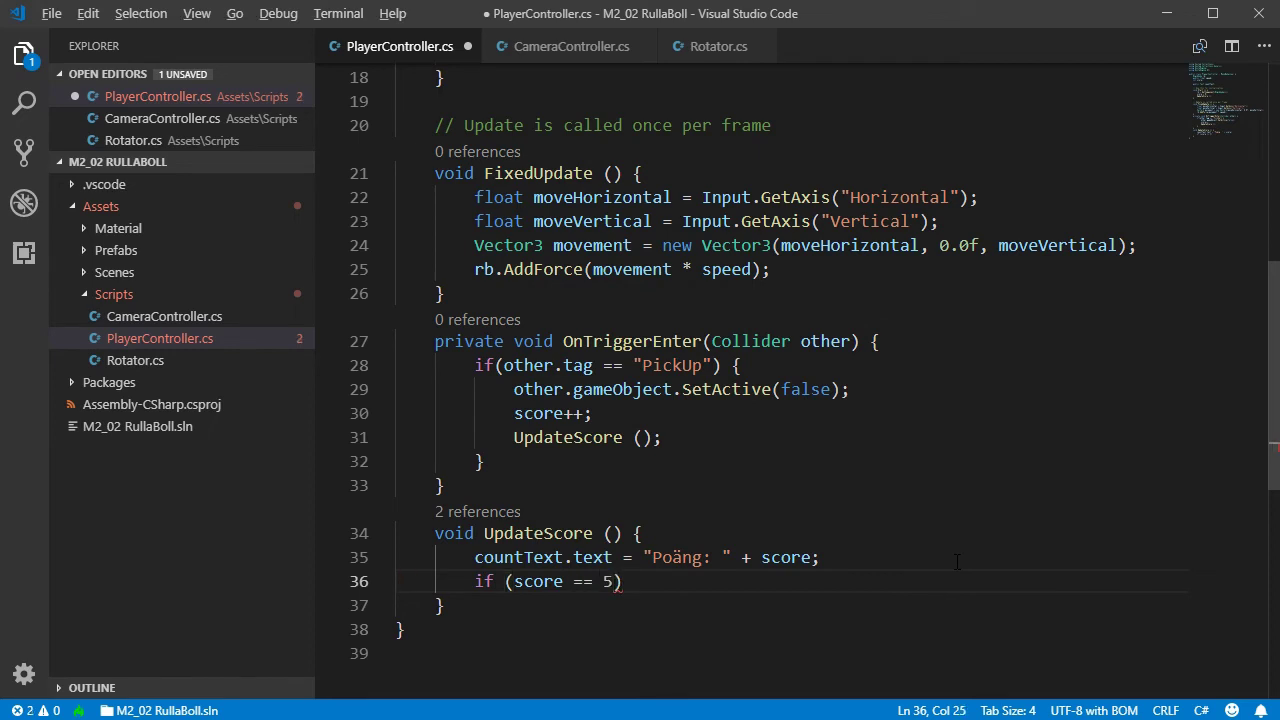
type(" {")
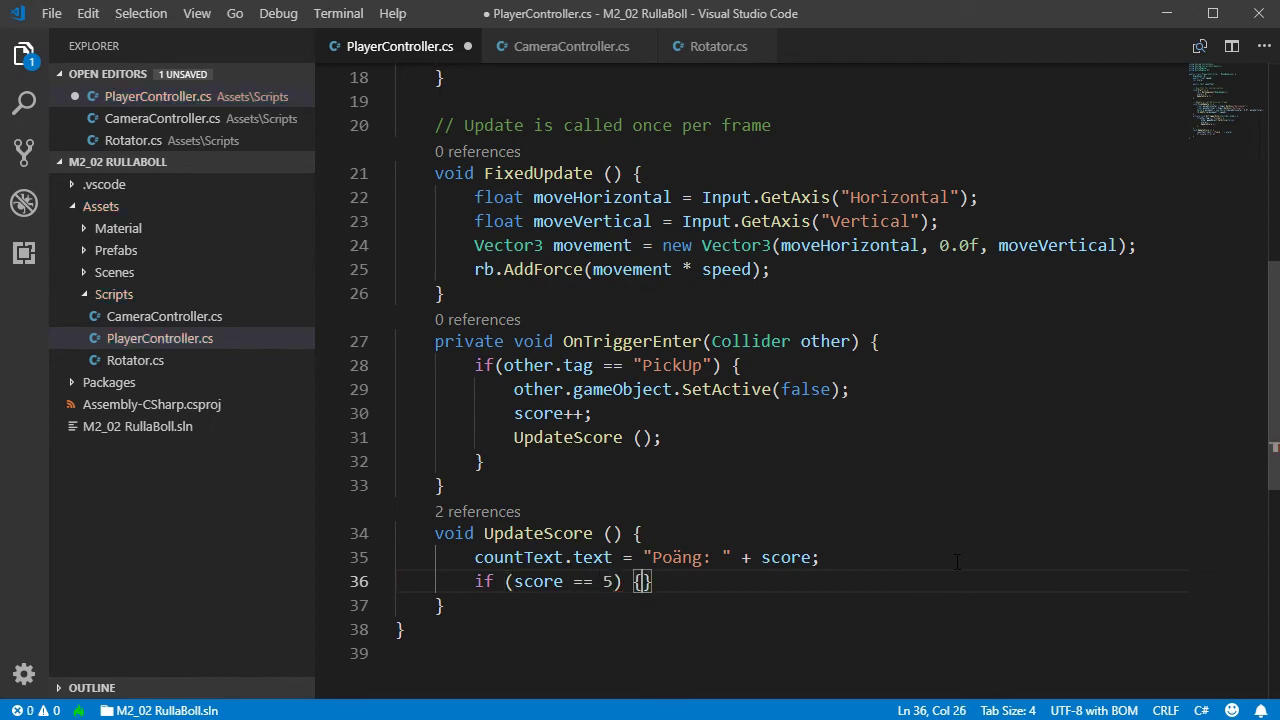
key("Return")
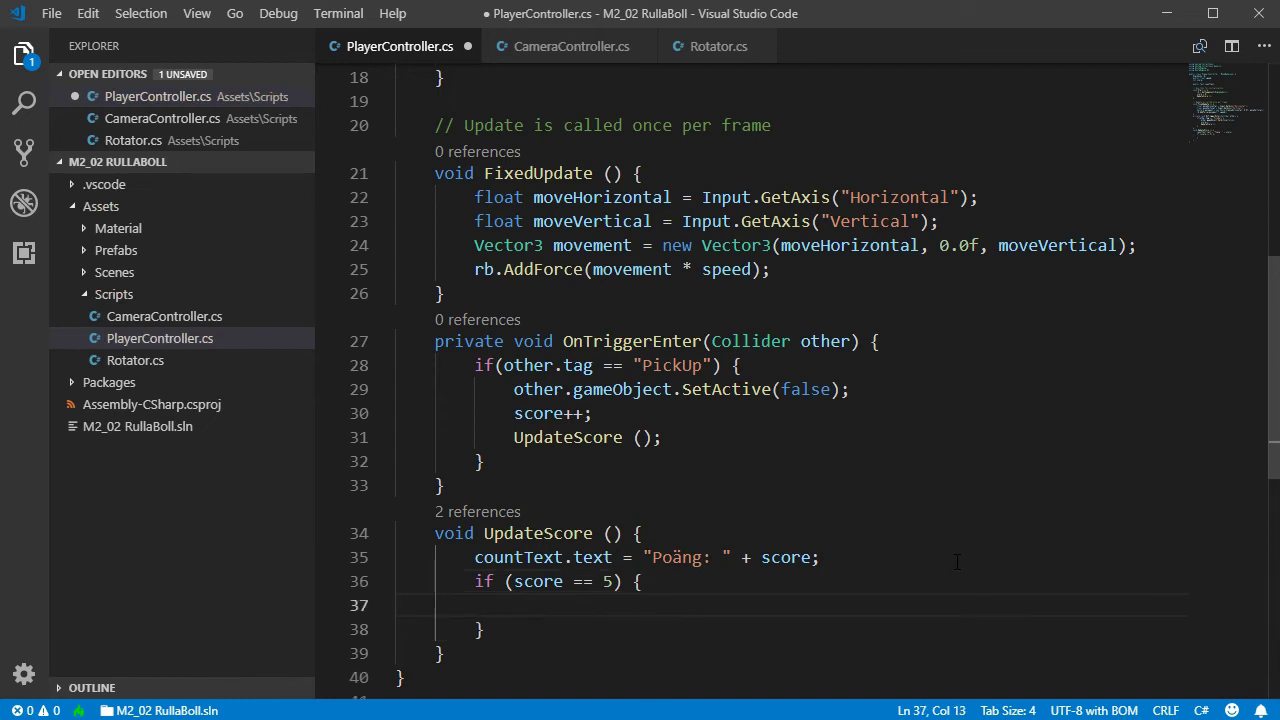
type("win")
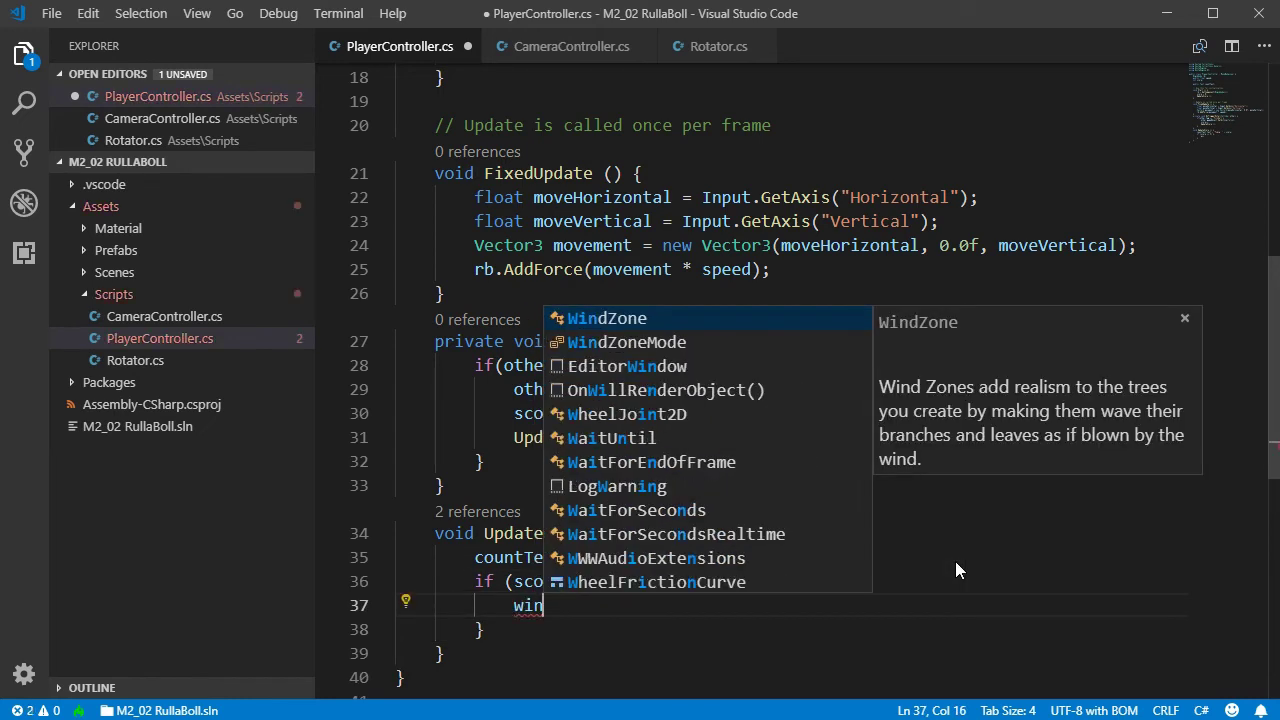
type("t")
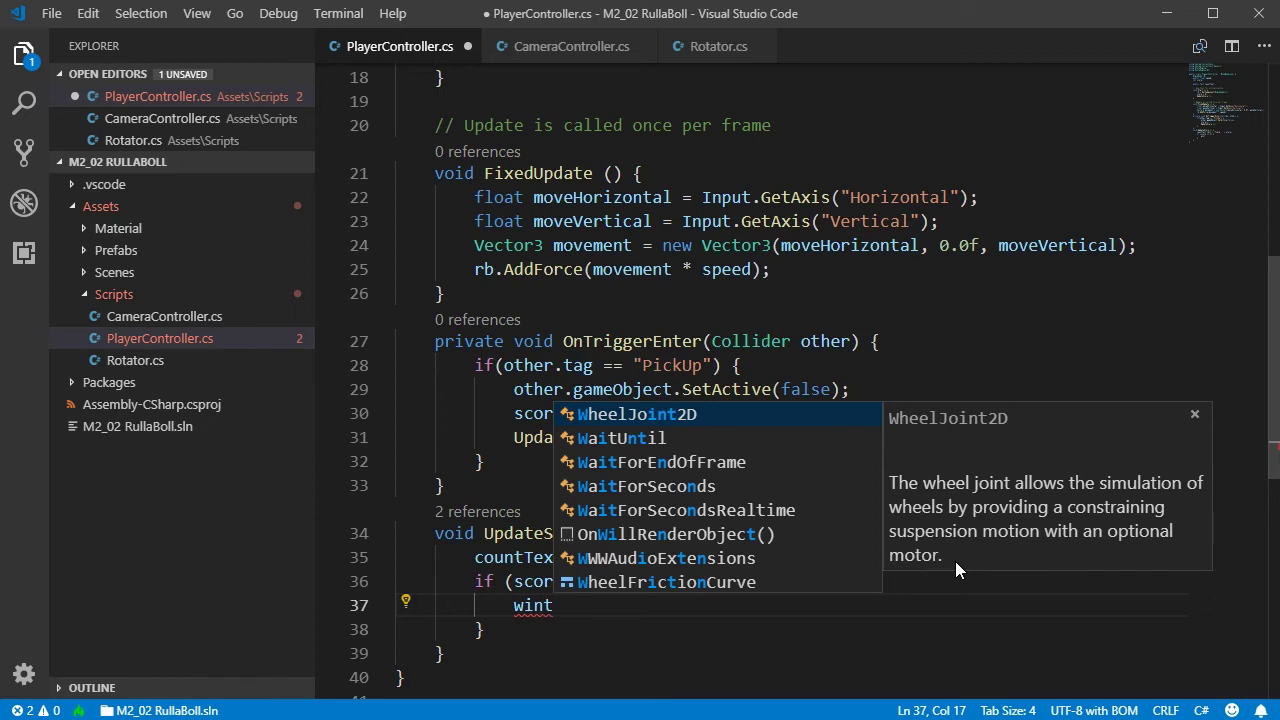
key("Escape")
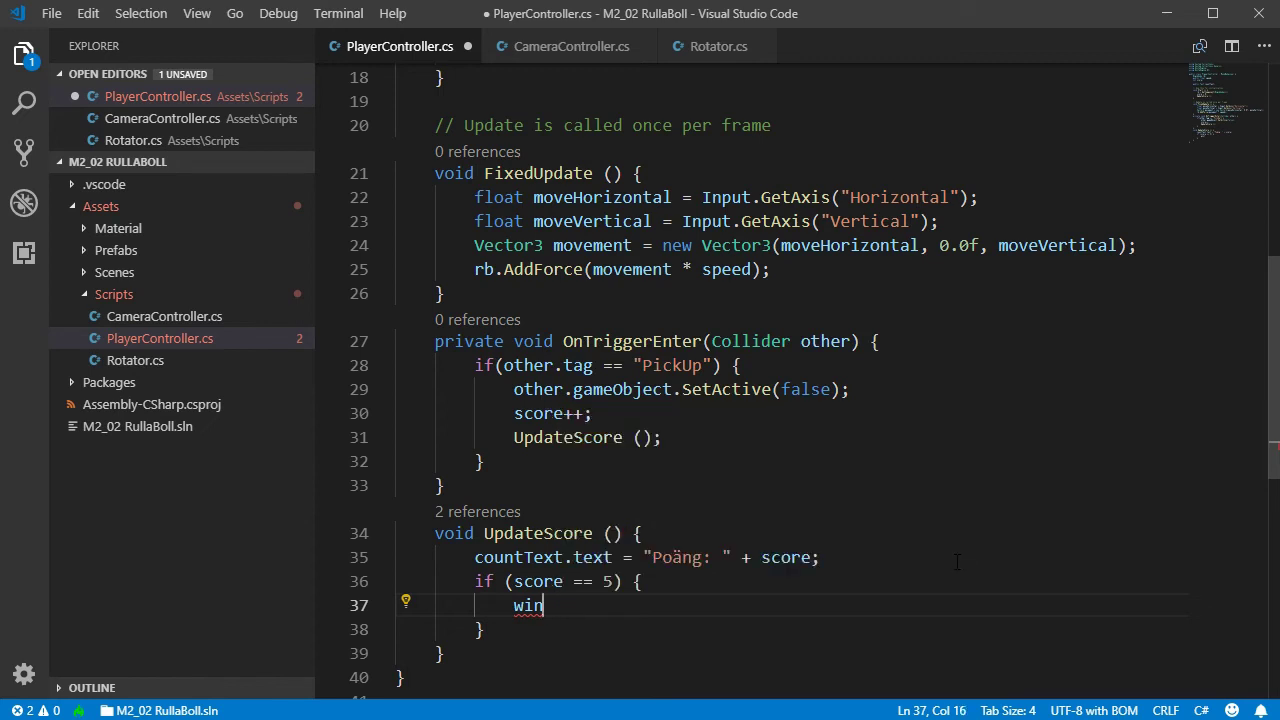
key("BackSpace")
key("BackSpace")
key("BackSpace")
- Declare a second public Text variable named winText alongside countText in PlayerController.cs
scroll(899, 335, "up", 2)
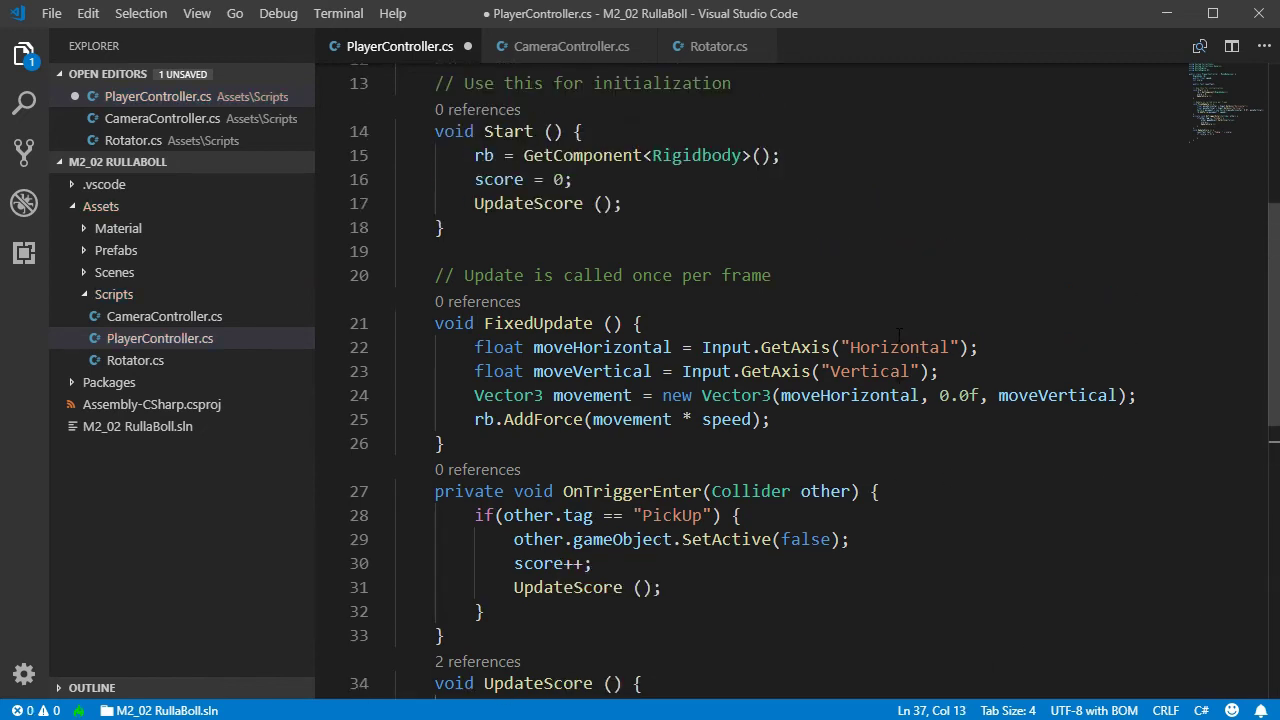
scroll(899, 335, "up", 2)
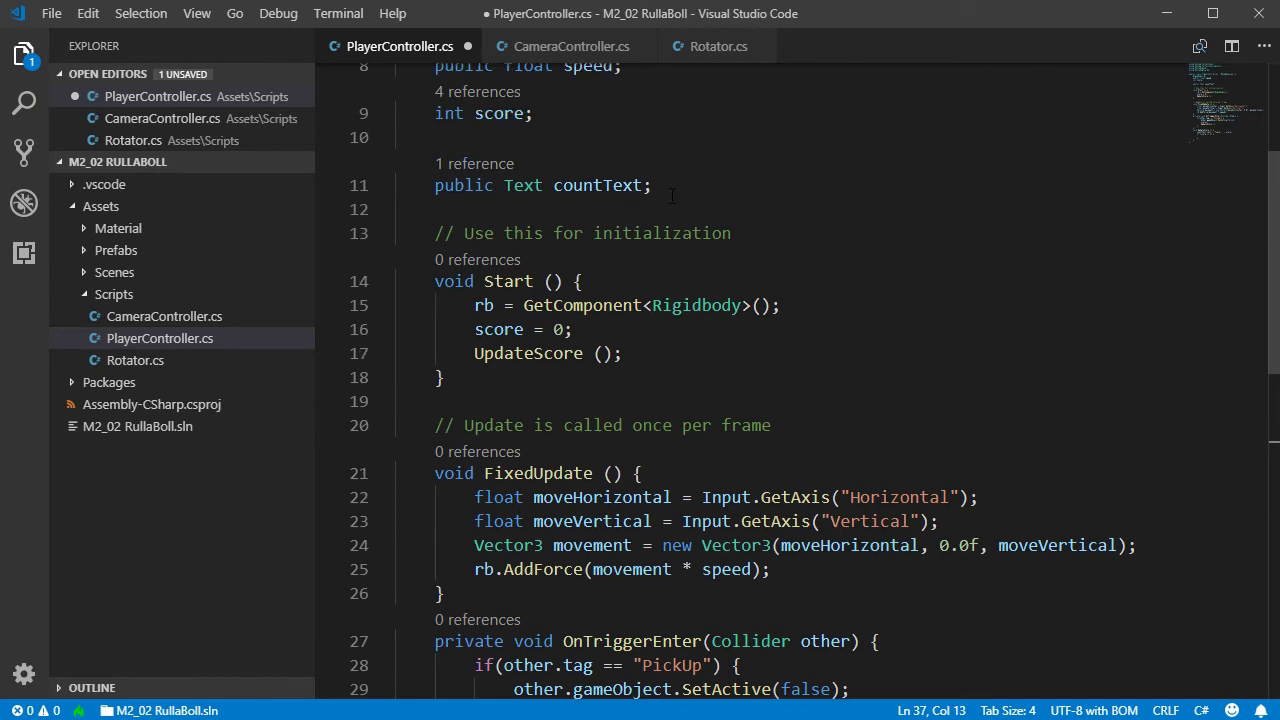
left_click(641, 185)
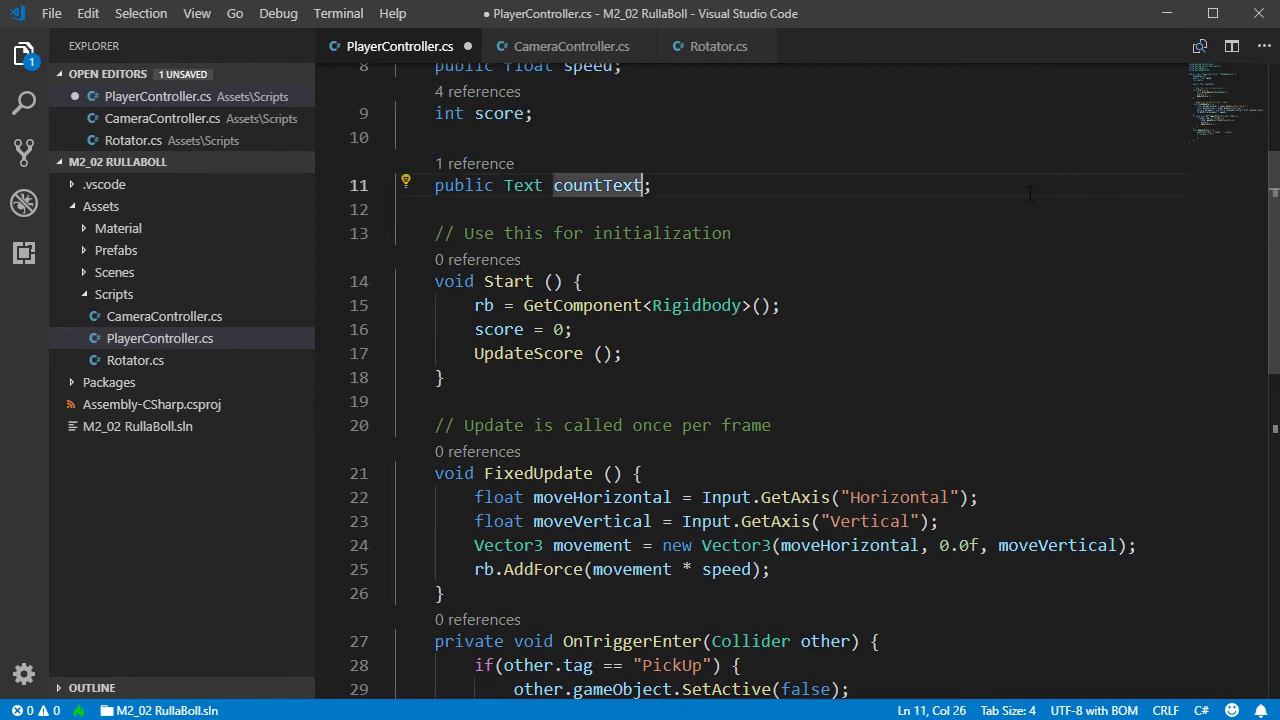
type(", winTex")
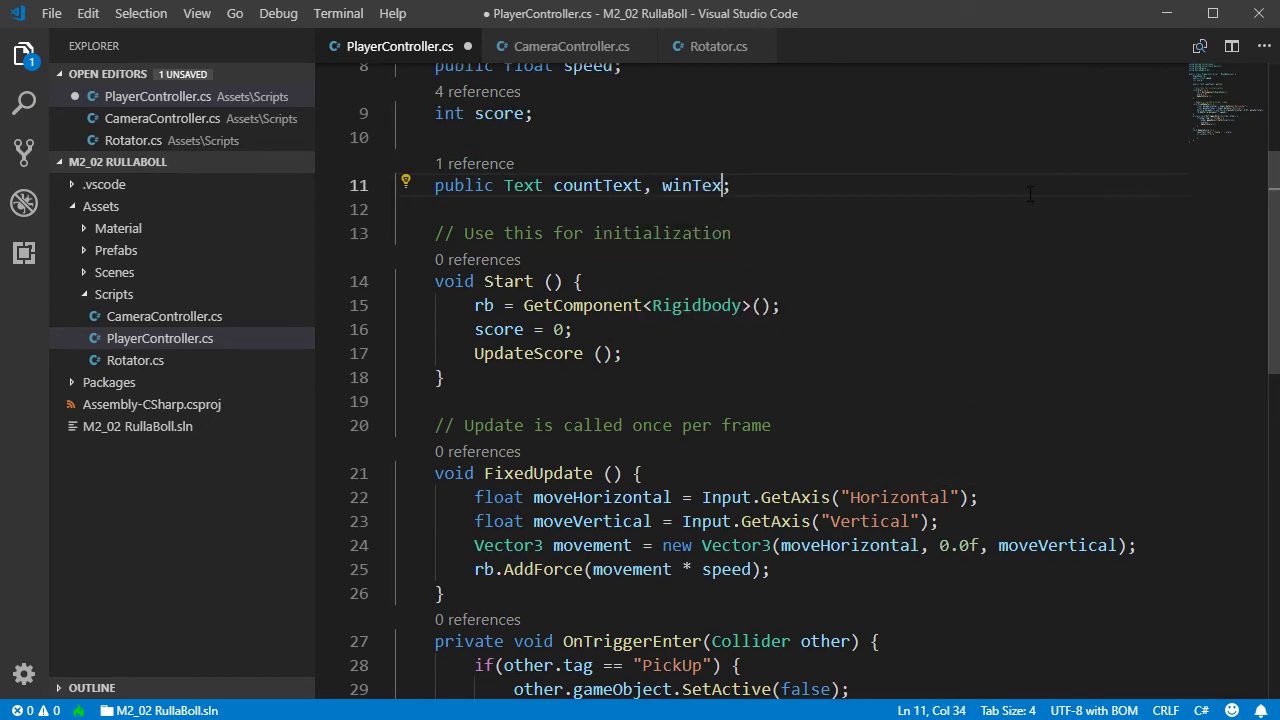
type("t")
- Inside the if (score == 5) block, set winText.text to "Grattis! Du tog alla!" and save the script
scroll(1030, 200, "down", 5)
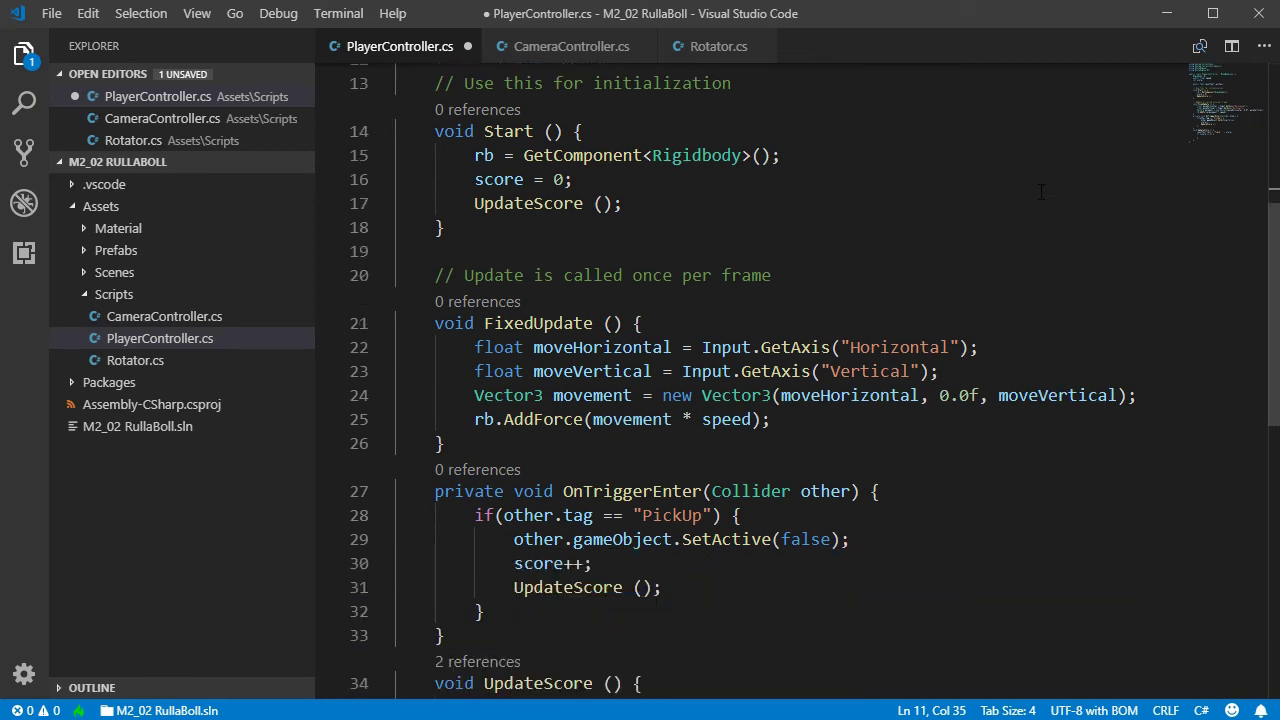
left_click(587, 506)
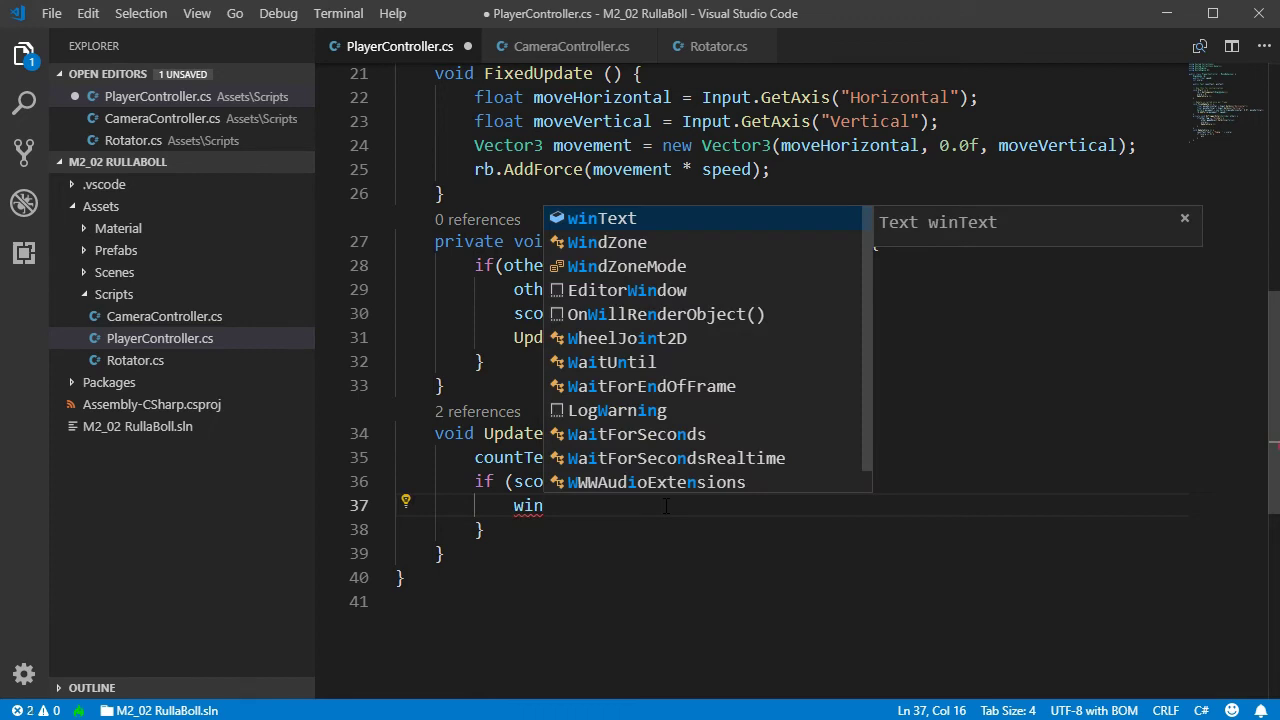
key("Return")
type(".te")
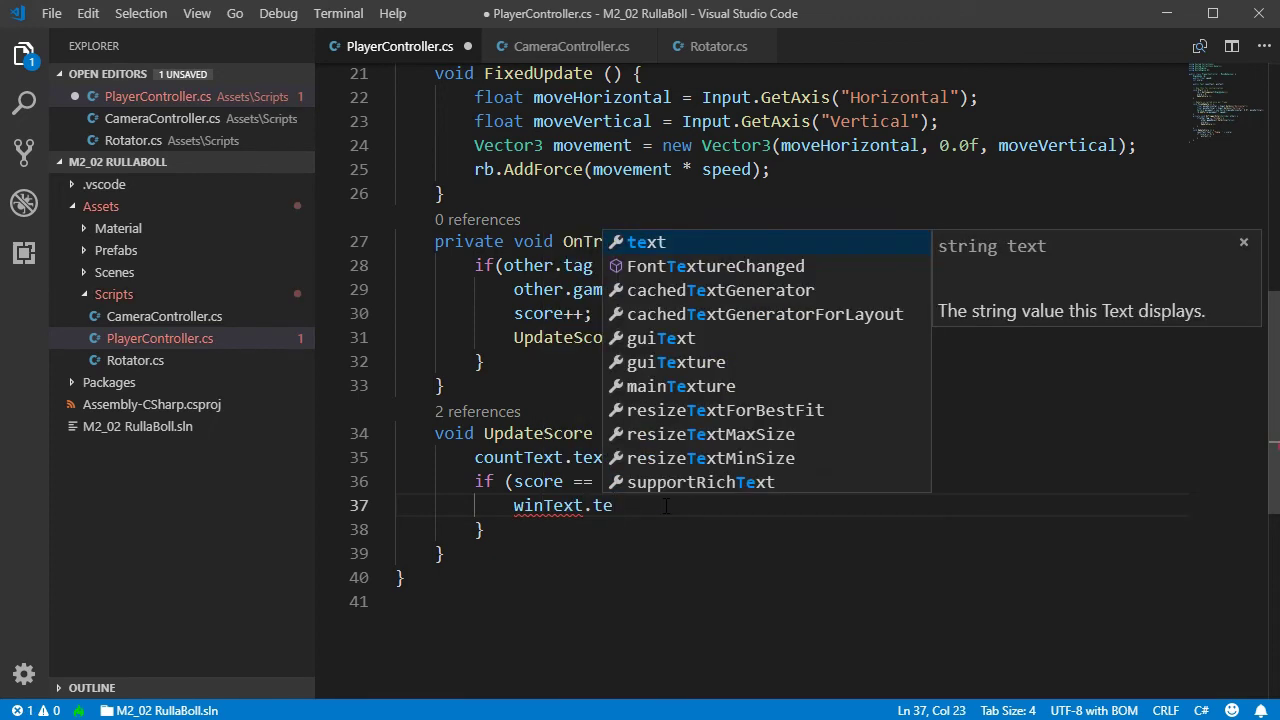
key("Return")
type("= \"")
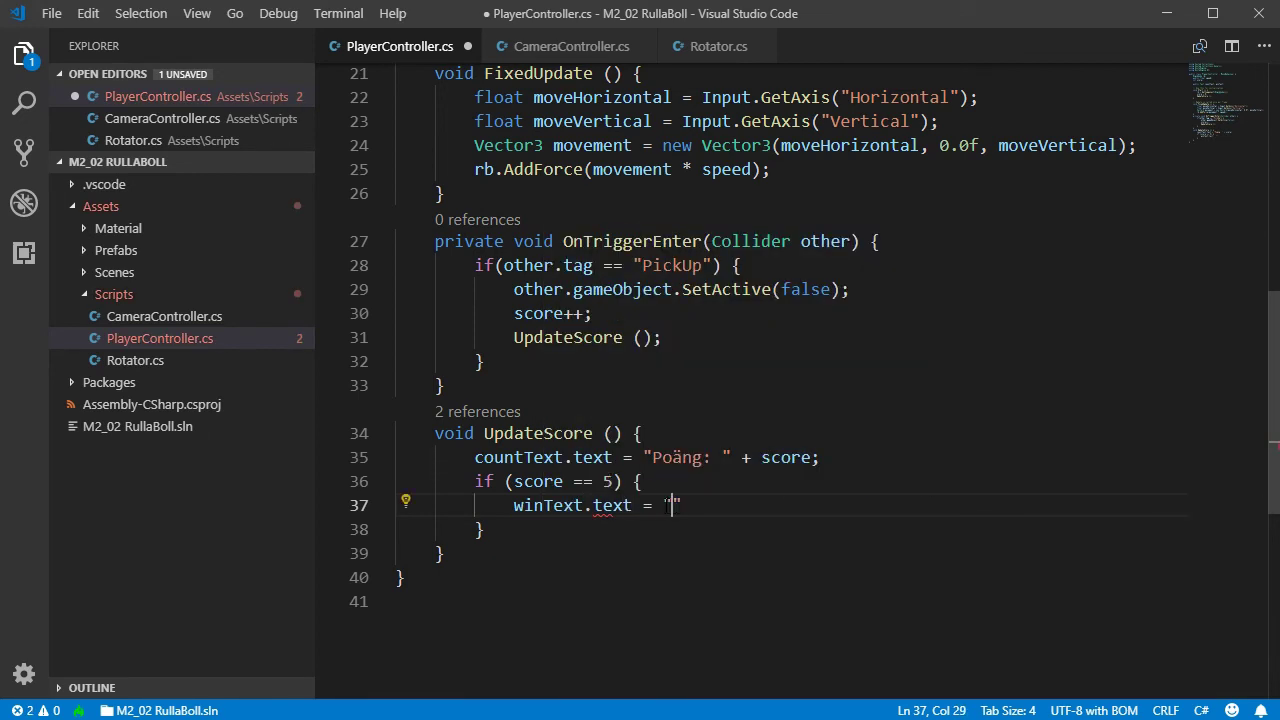
key("ctrl+shift+g")
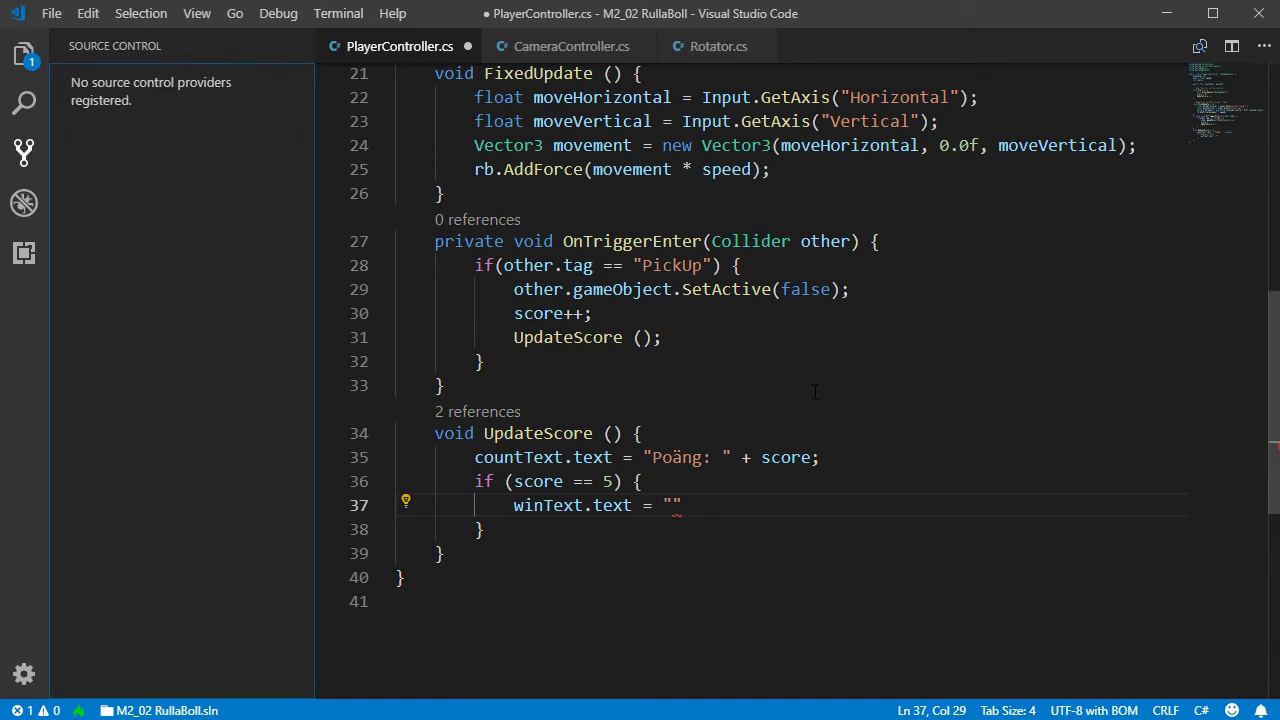
left_click(696, 504)
key("Left")
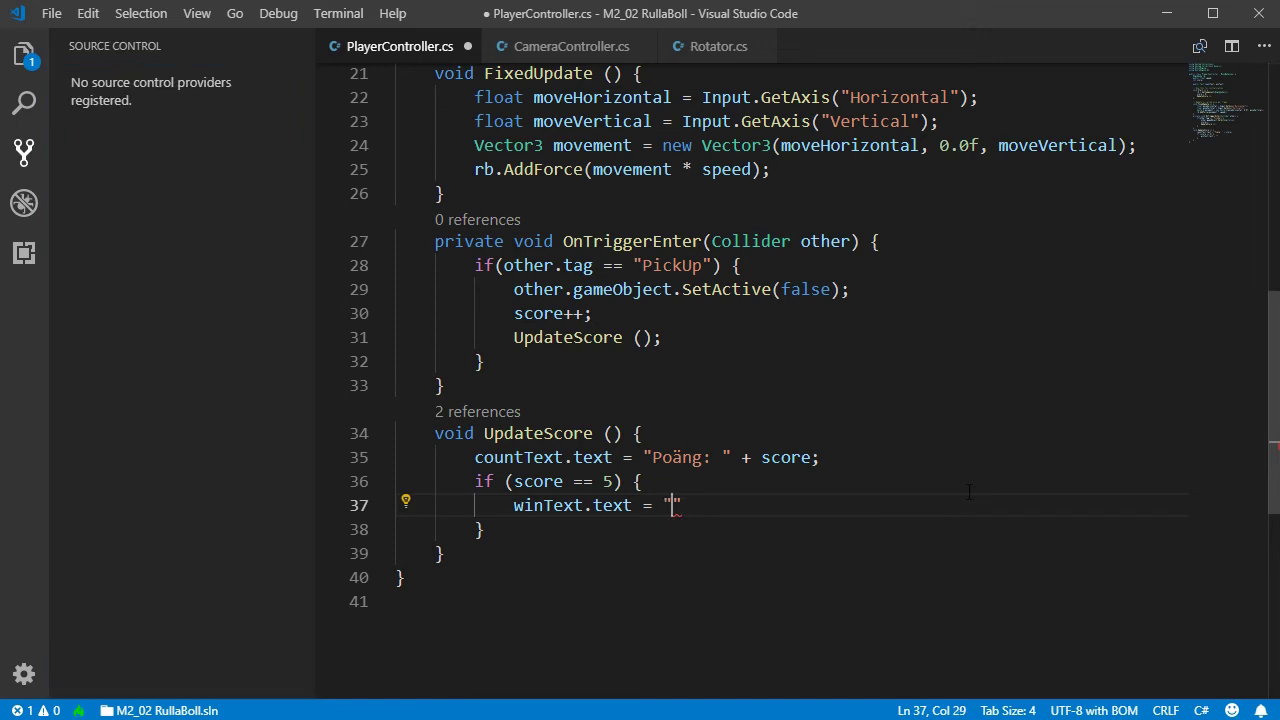
type("Grattis! Du t")
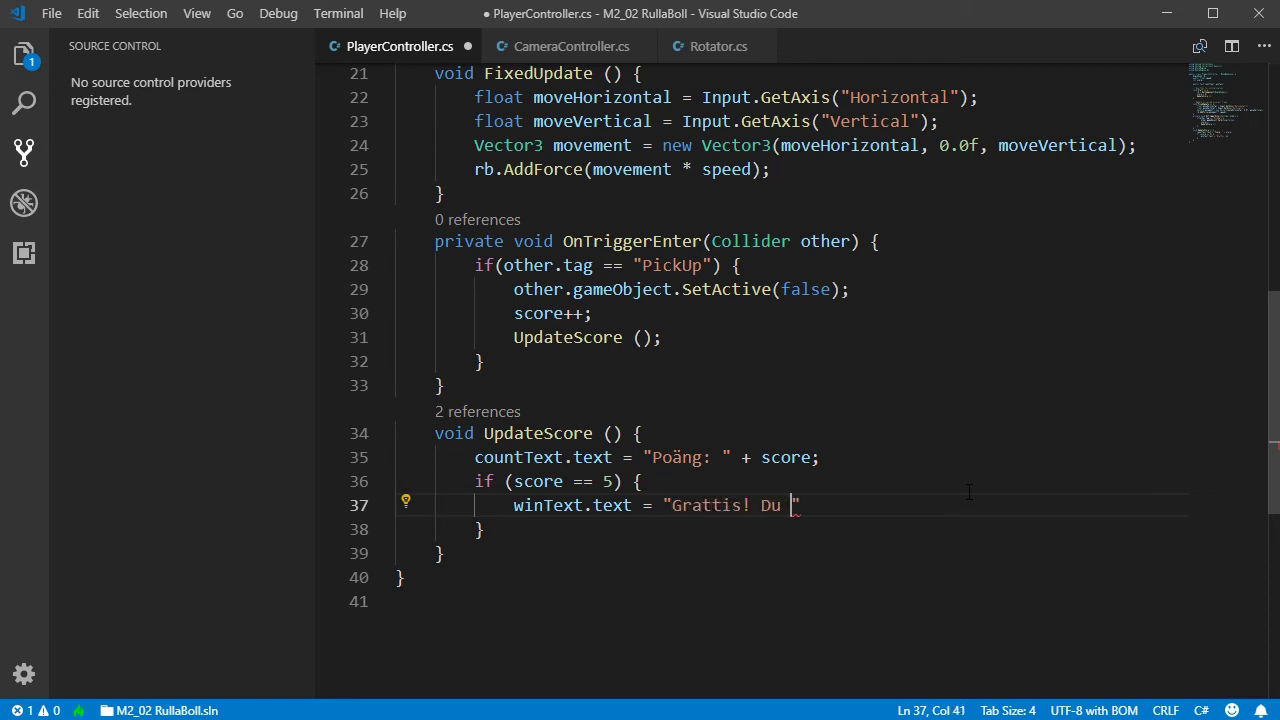
type("og alla!\";")
key("ctrl+s")
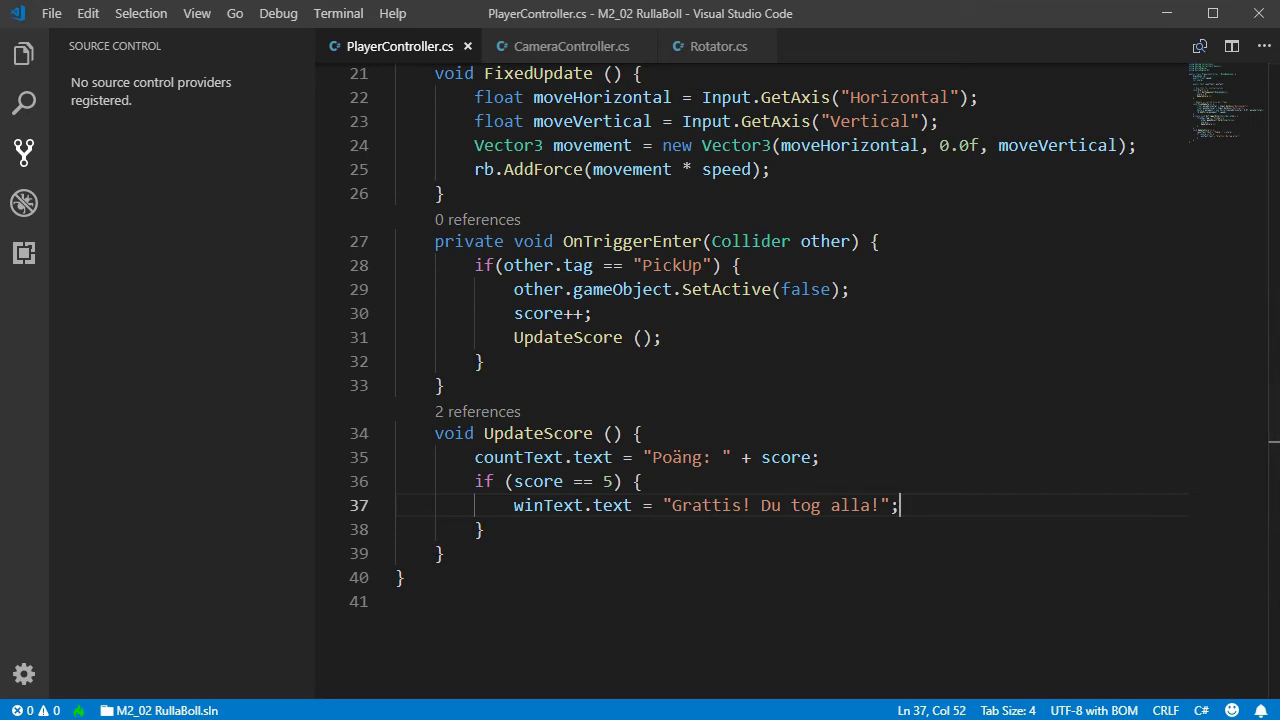
- Switch to Unity and assign the WinText object to the Win Text slot of the Player's Player Controller script
scroll(585, 380, "up", 4)
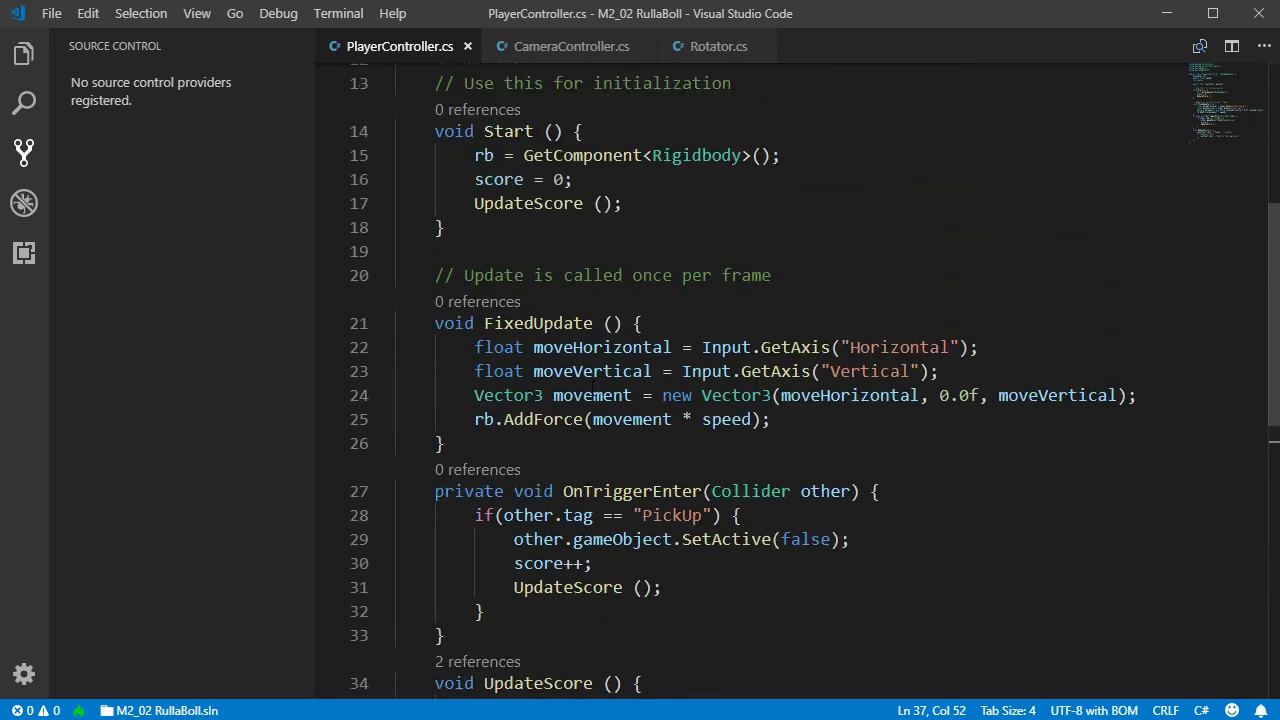
scroll(655, 185, "up", 3)
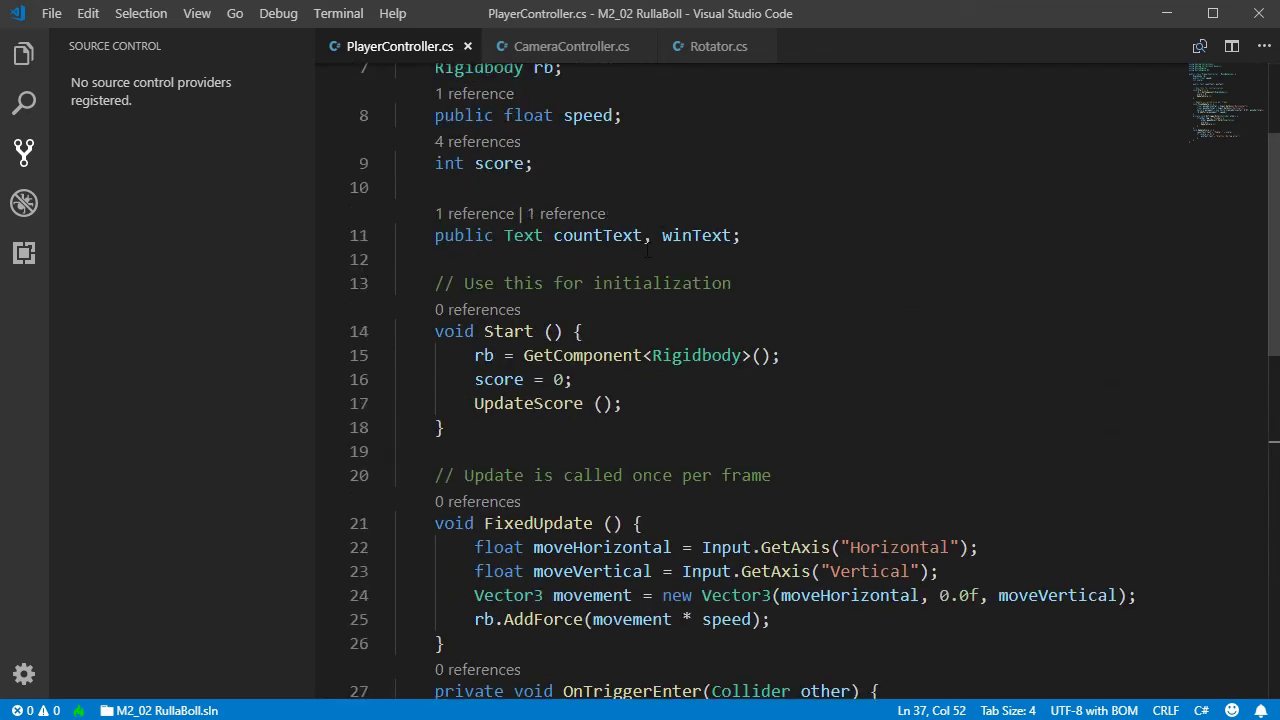
key("alt+Tab")
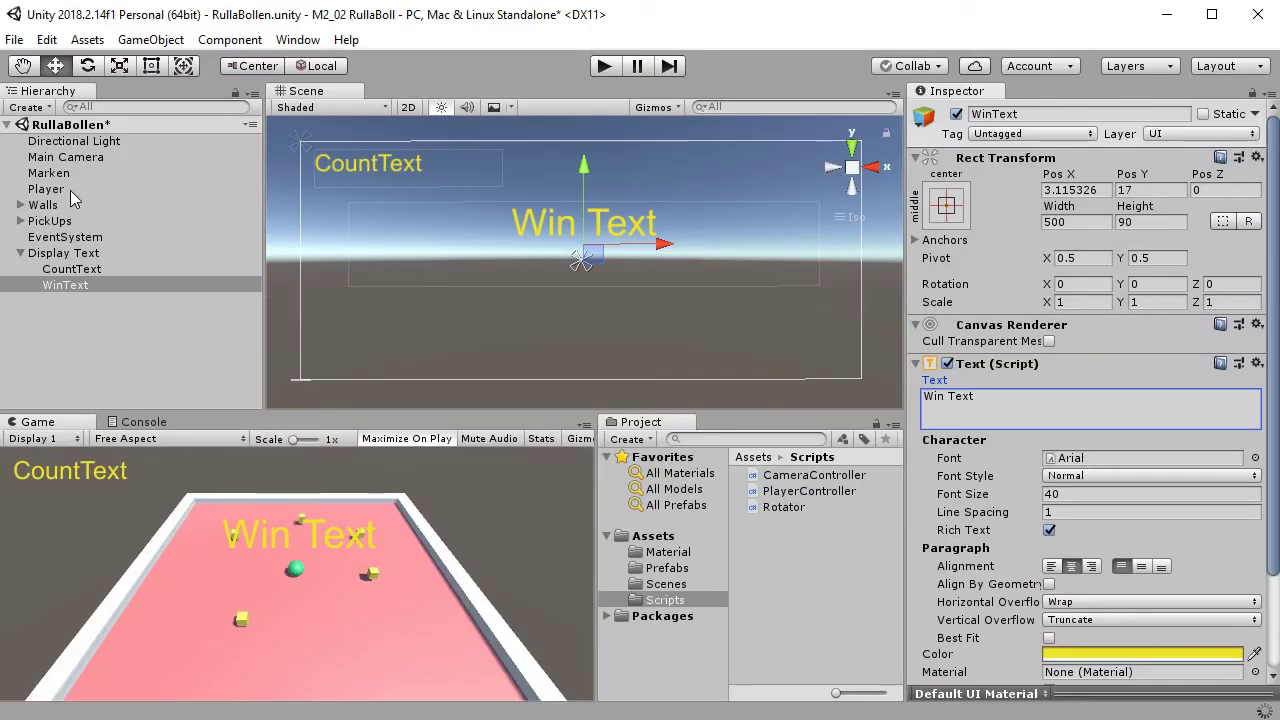
left_click(62, 190)
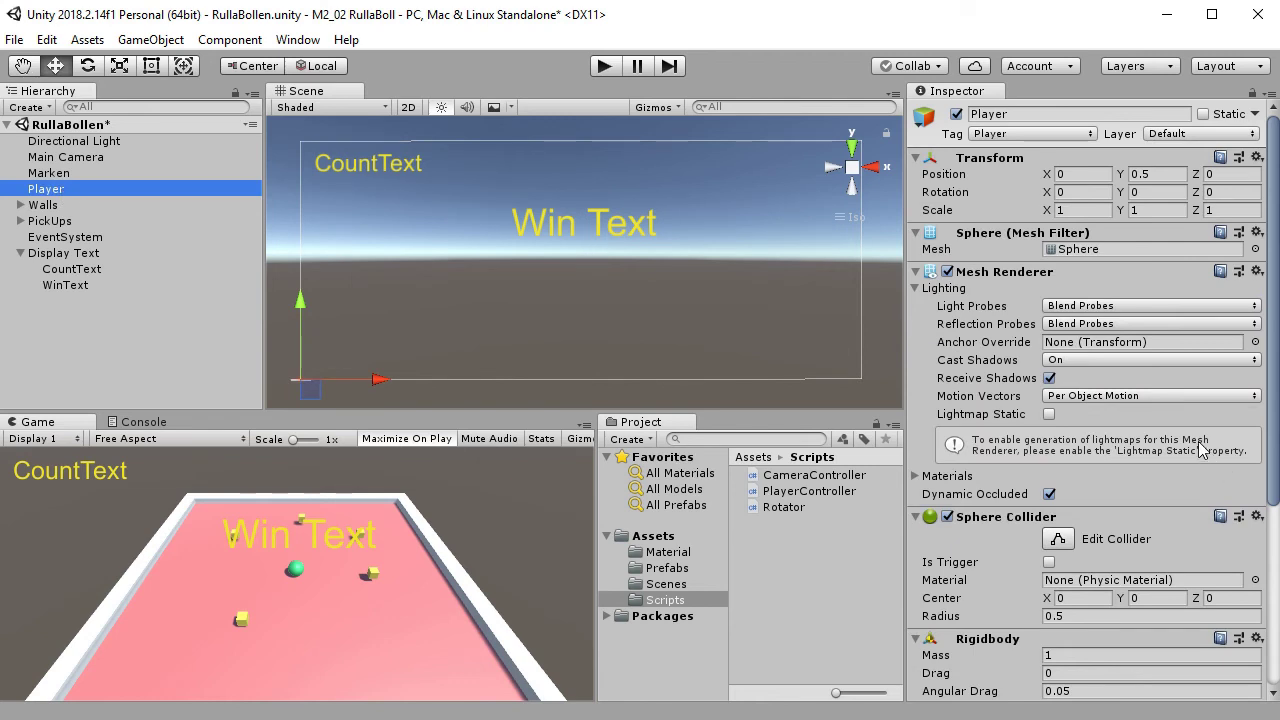
scroll(1200, 450, "down", 5)
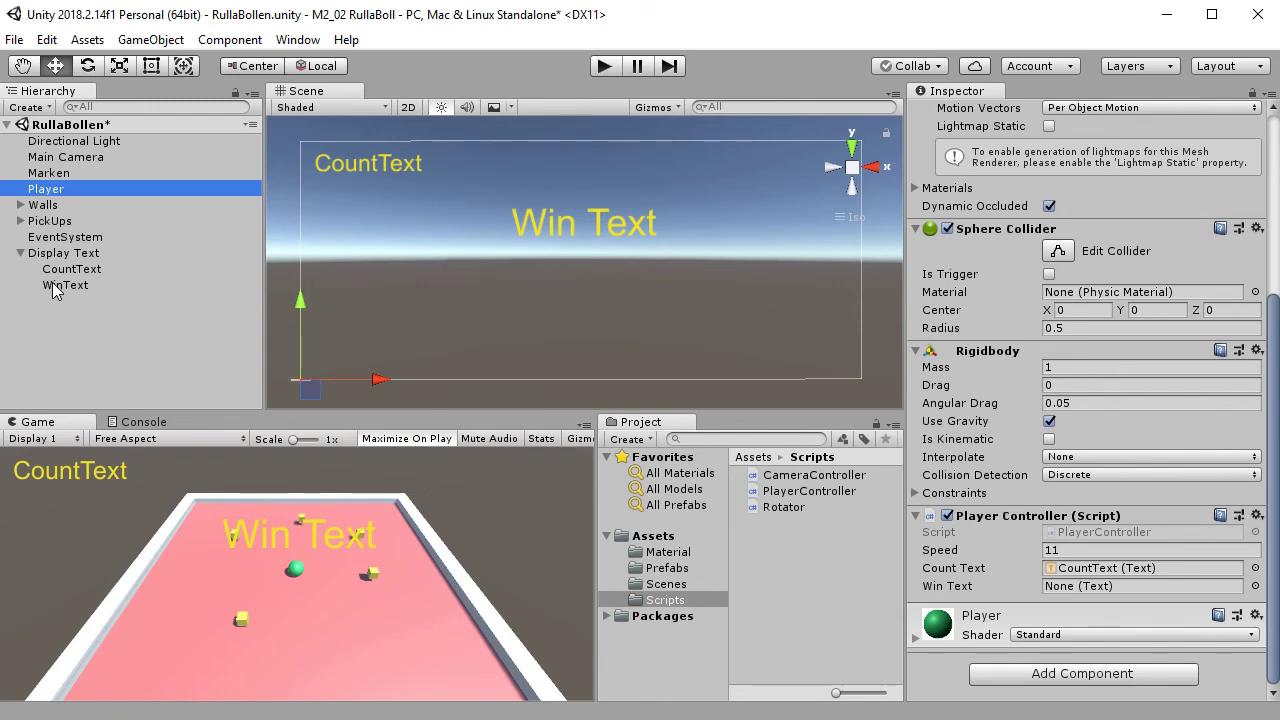
left_click_drag(63, 287, 1097, 594)
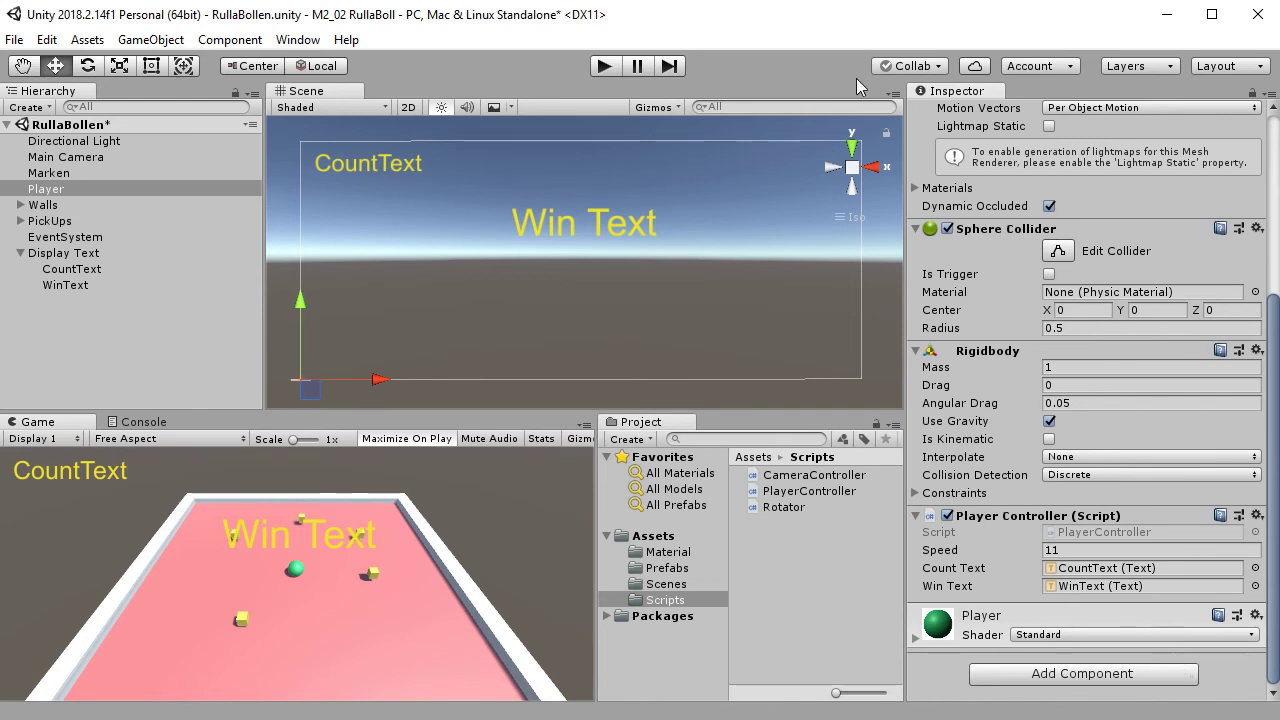
- Save the RullaBollen scene and run the game briefly to check the win label at start
key("ctrl+s")
left_click(612, 67)
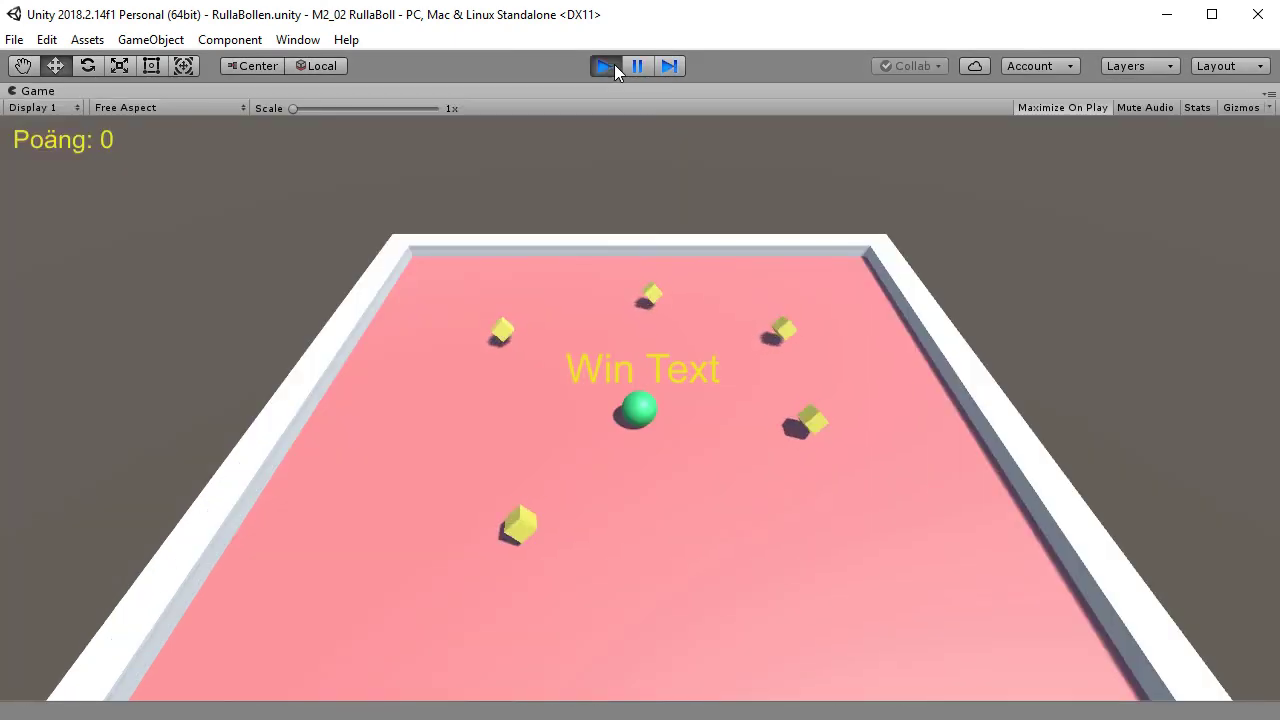
left_click(612, 66)
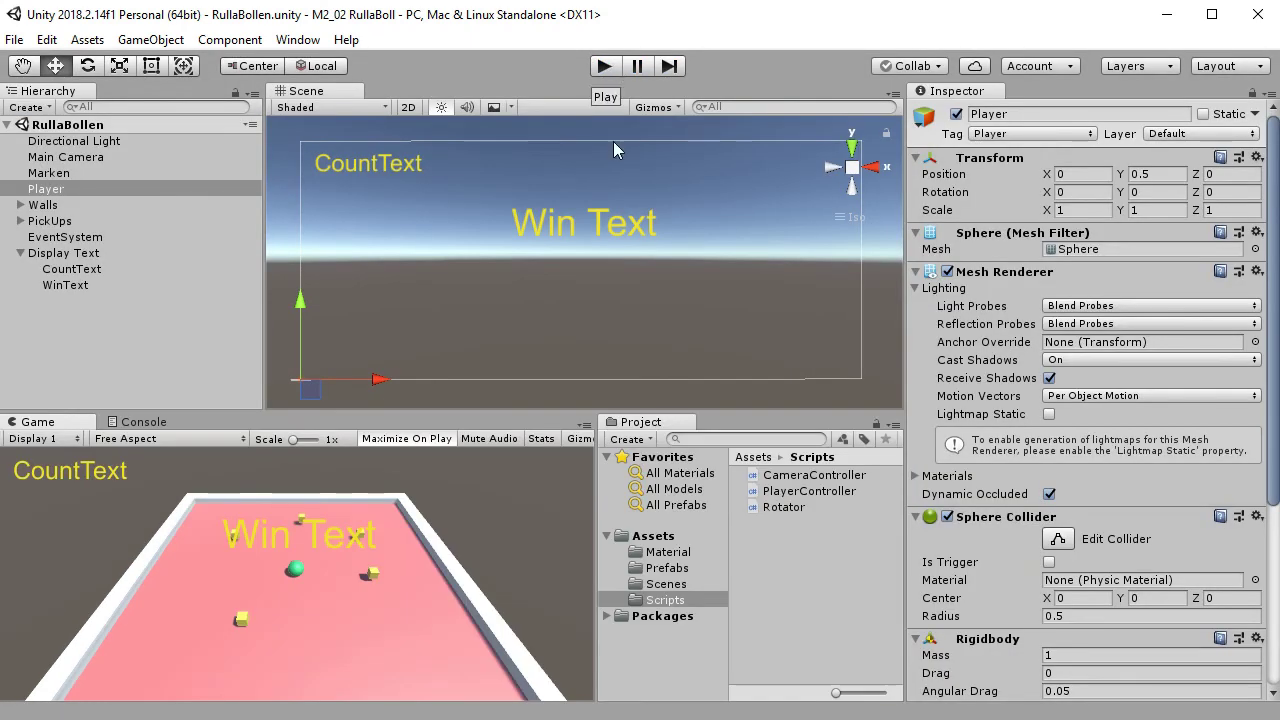
- Switch to Visual Studio Code, add winText.text = ""; after score = 0; in Start, and save the script
key("alt+Tab")
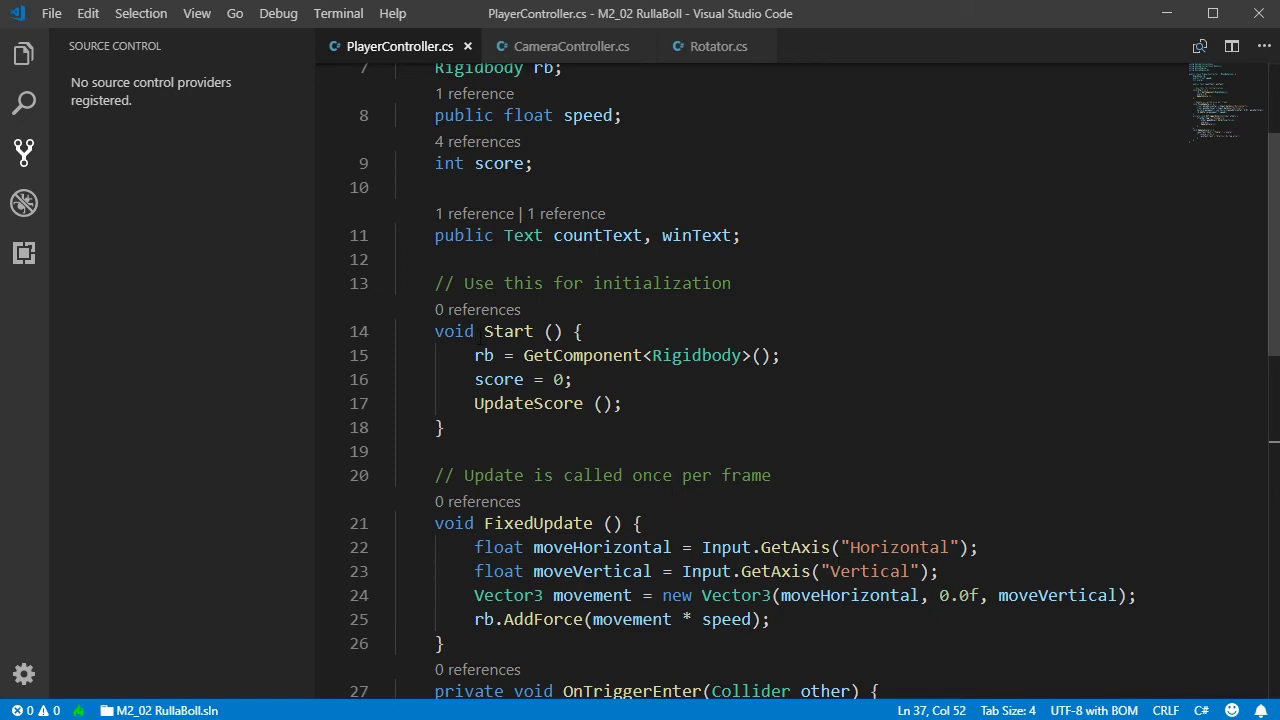
left_click(652, 406)
key("Up")
key("Return")
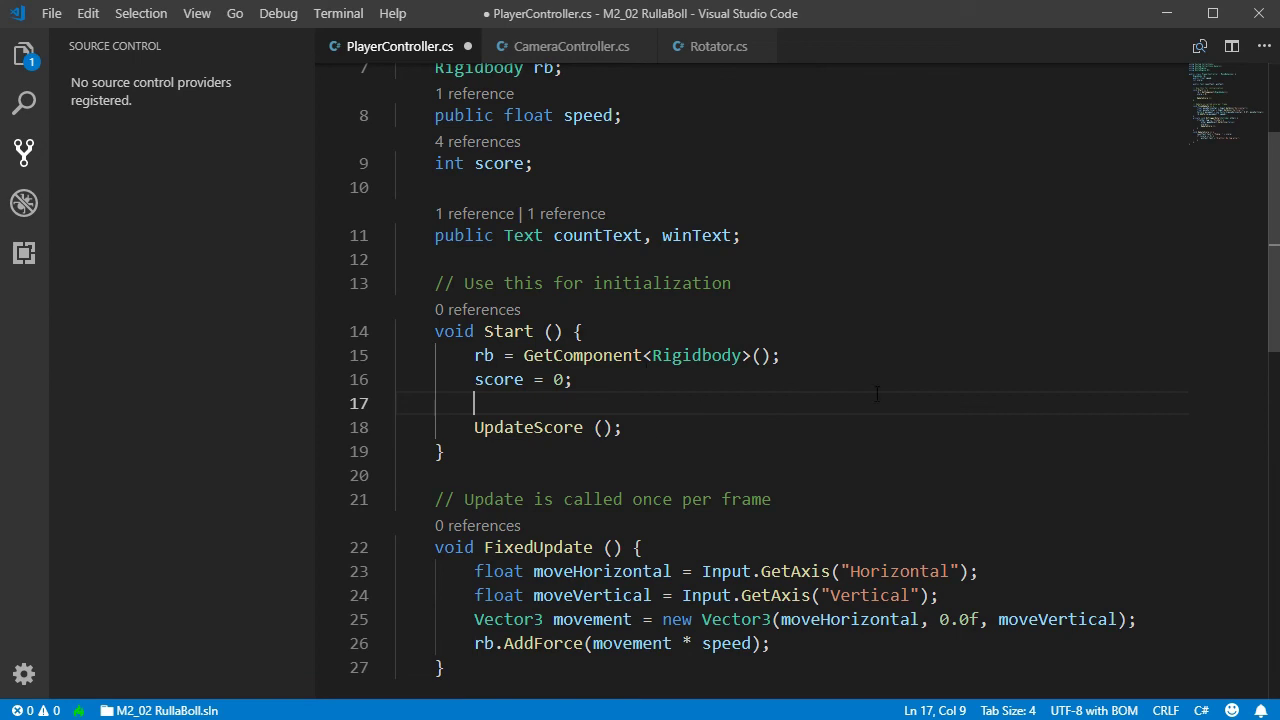
type("wi")
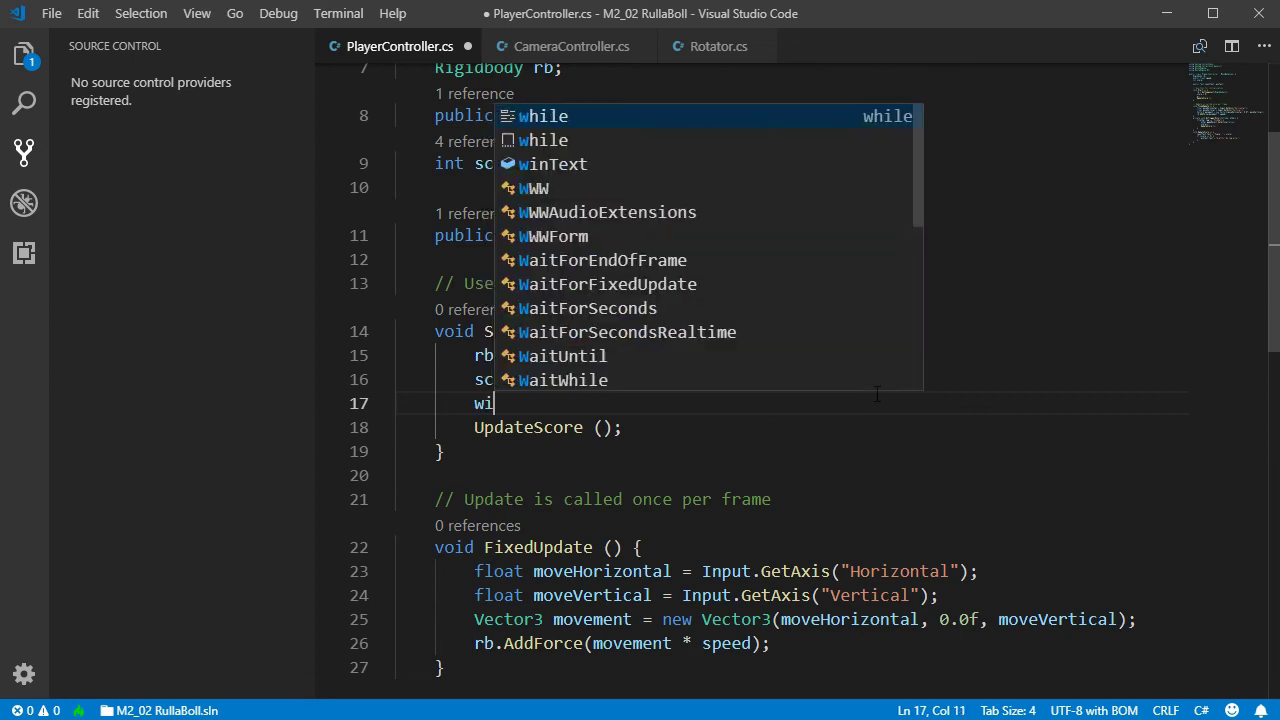
type("nText.t")
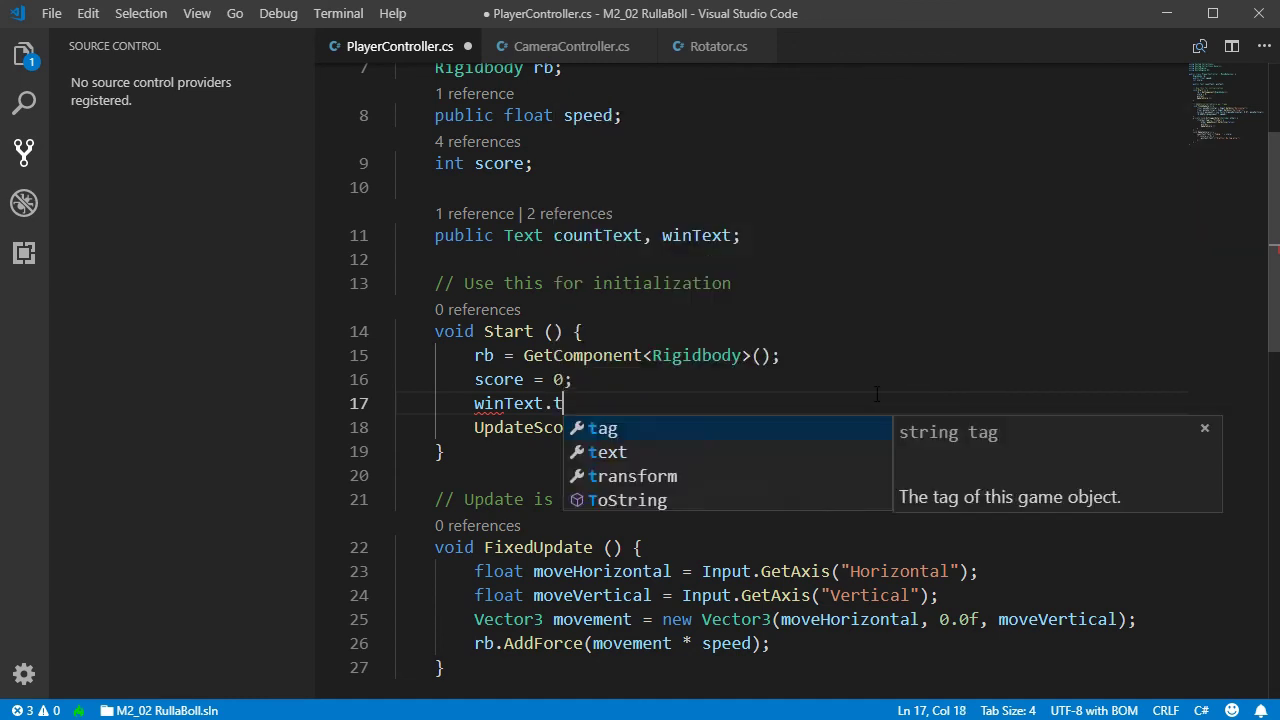
type("ext = \"\";")
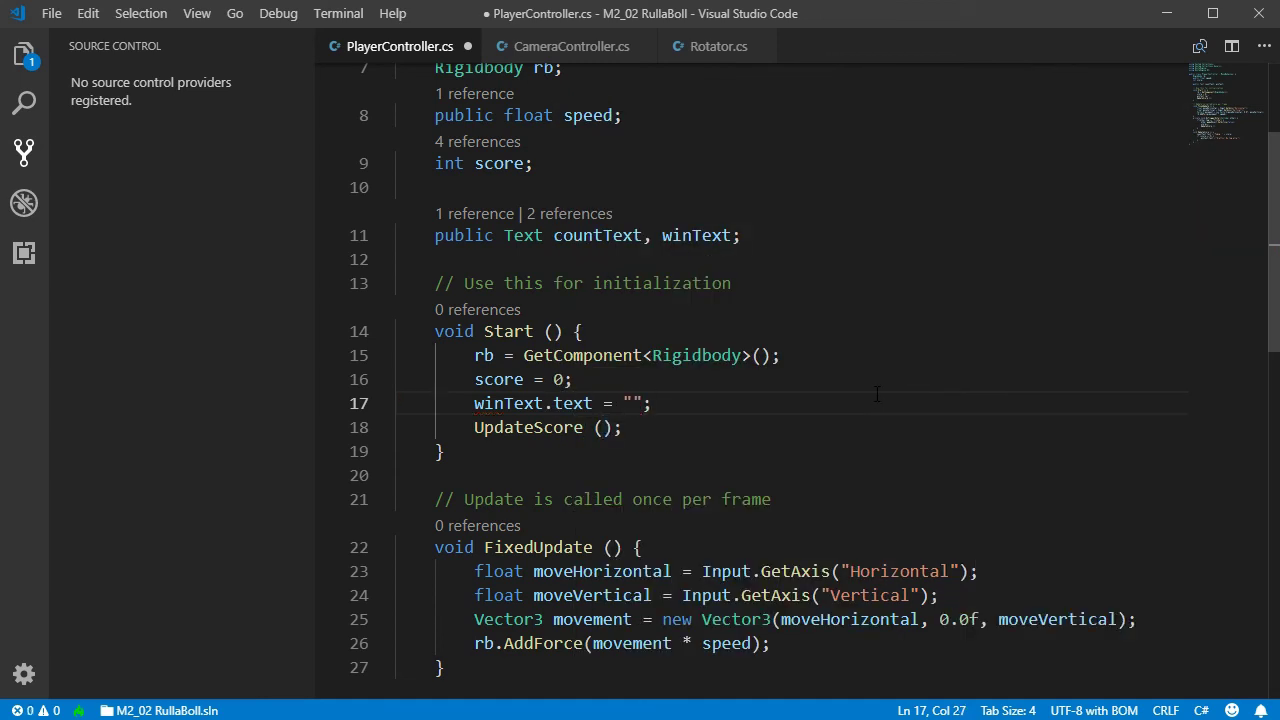
key("ctrl+s")
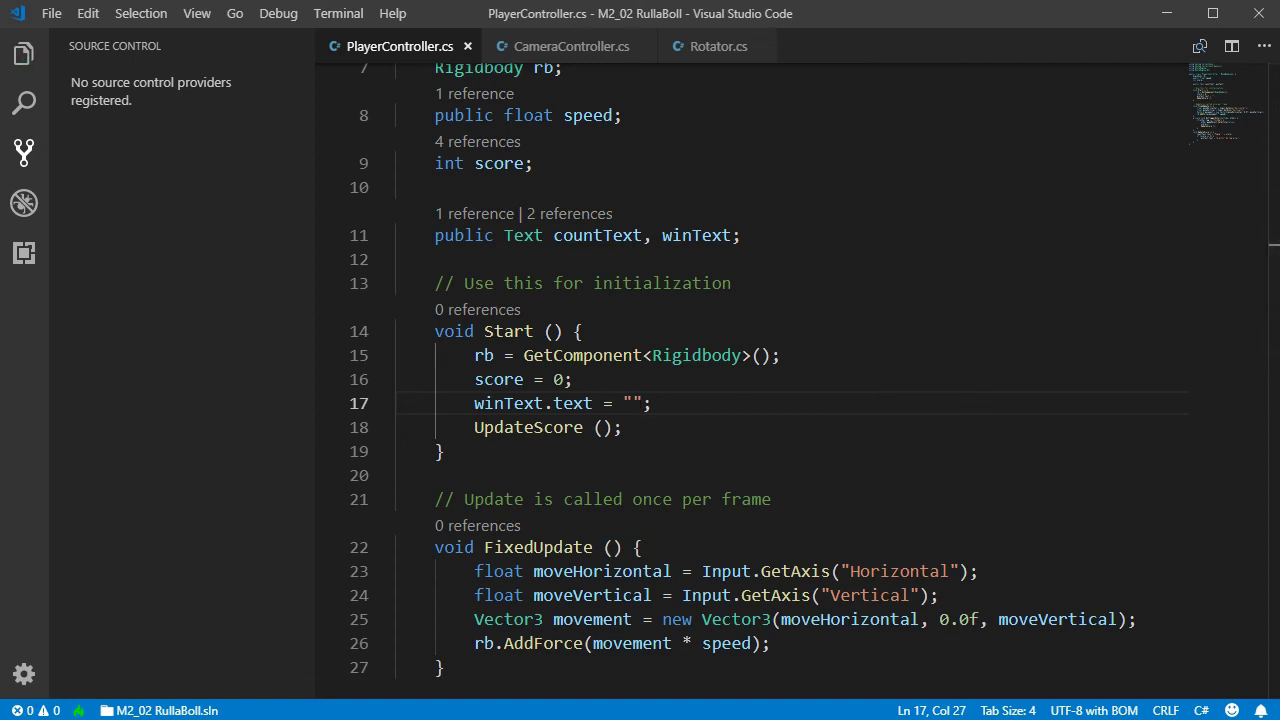
- Return to Unity and change the WinText object's displayed text to "WinText" without a space
key("alt+Tab")
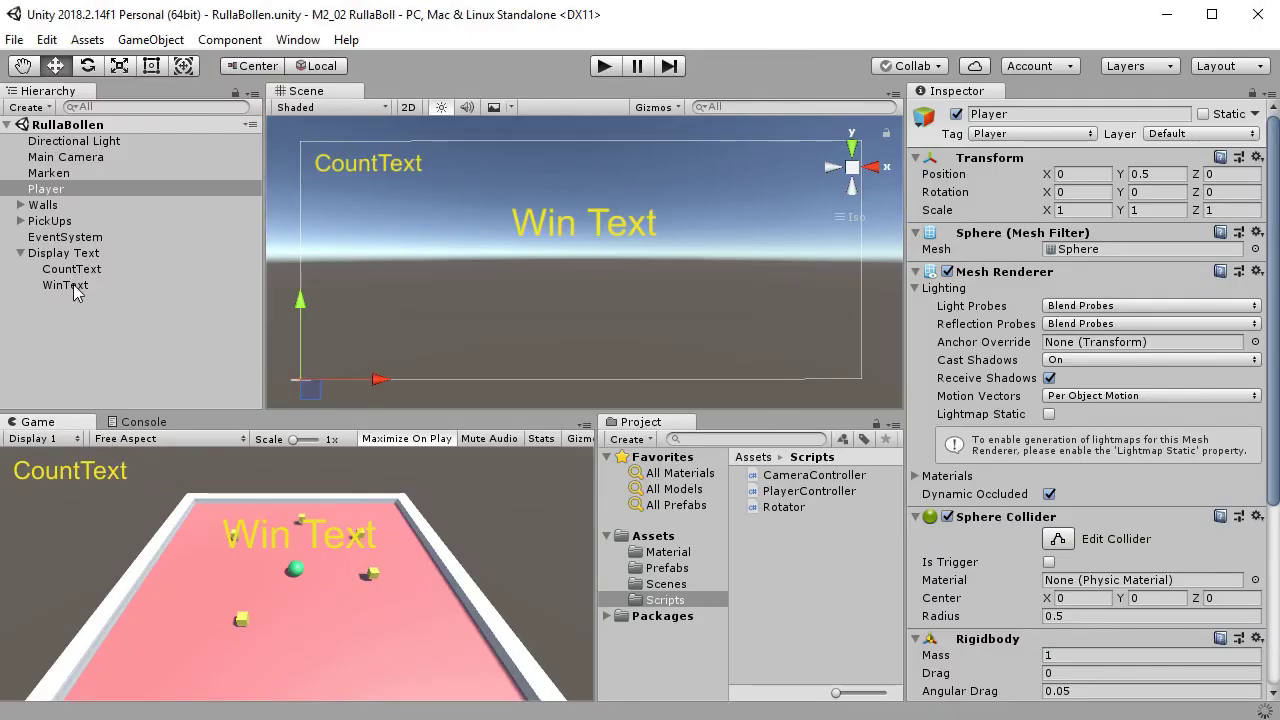
left_click(182, 296)
left_click(104, 284)
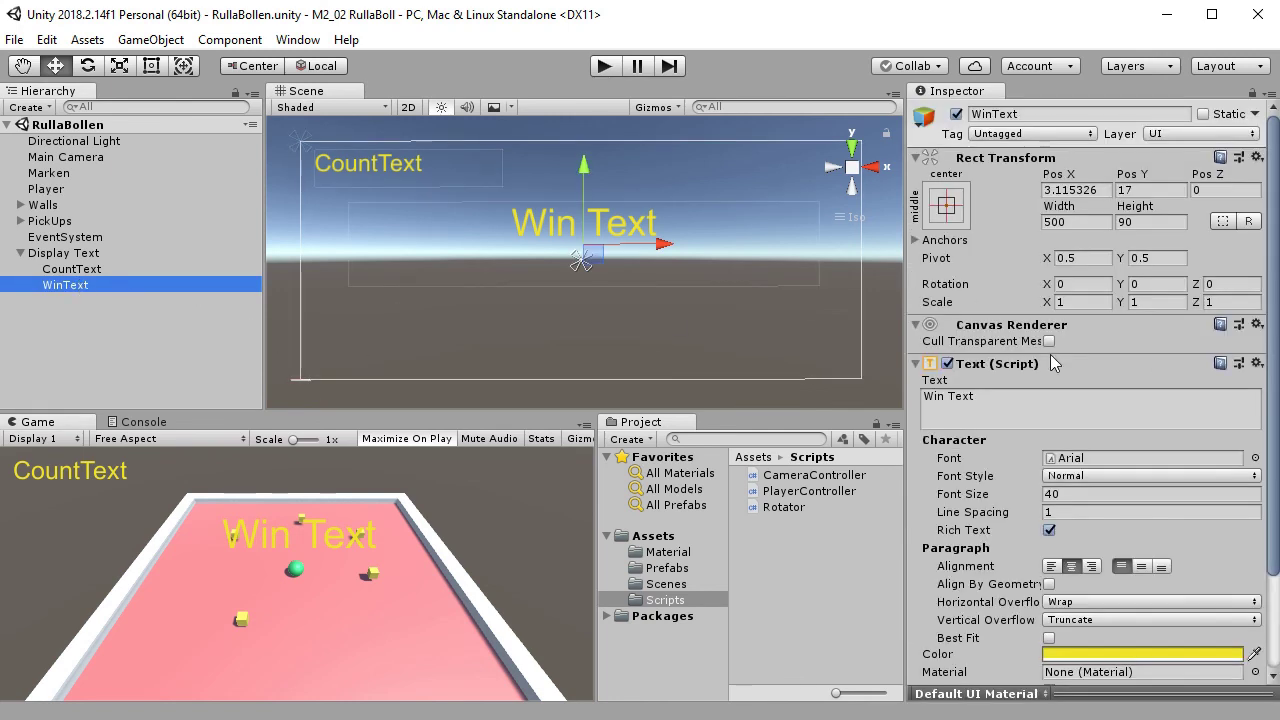
left_click(945, 401)
left_click(1031, 397)
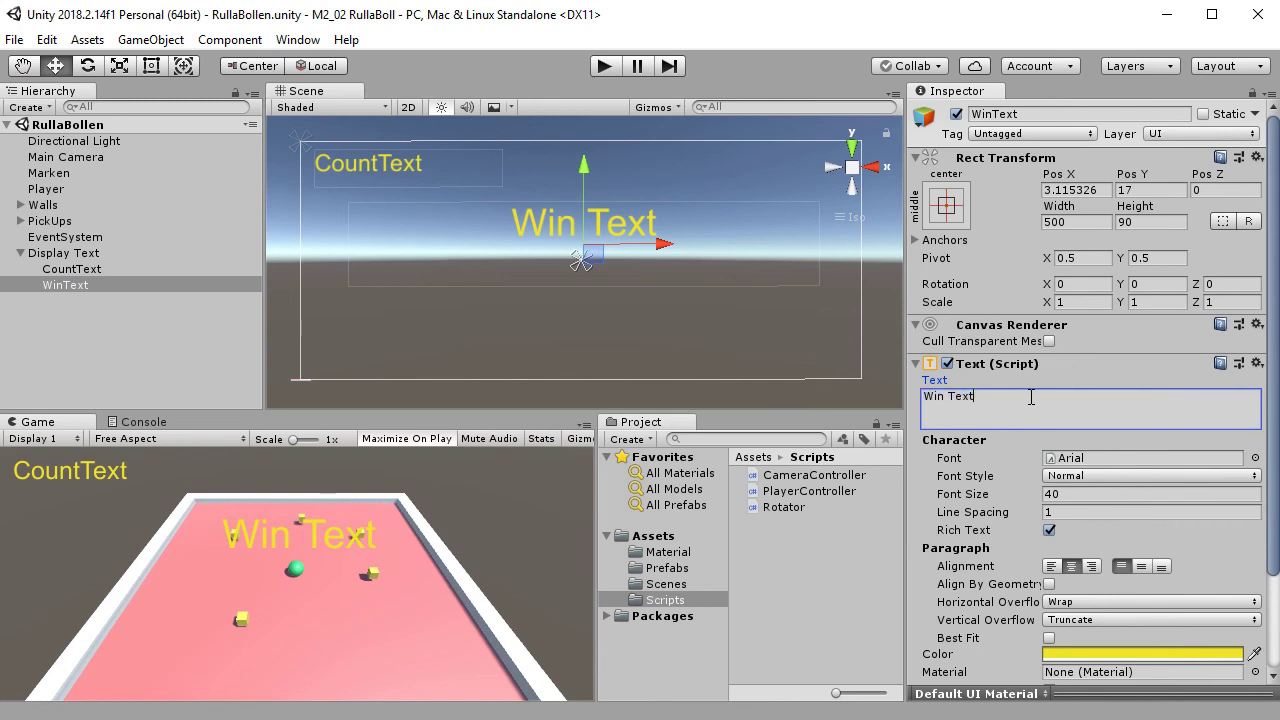
key("BackSpace")
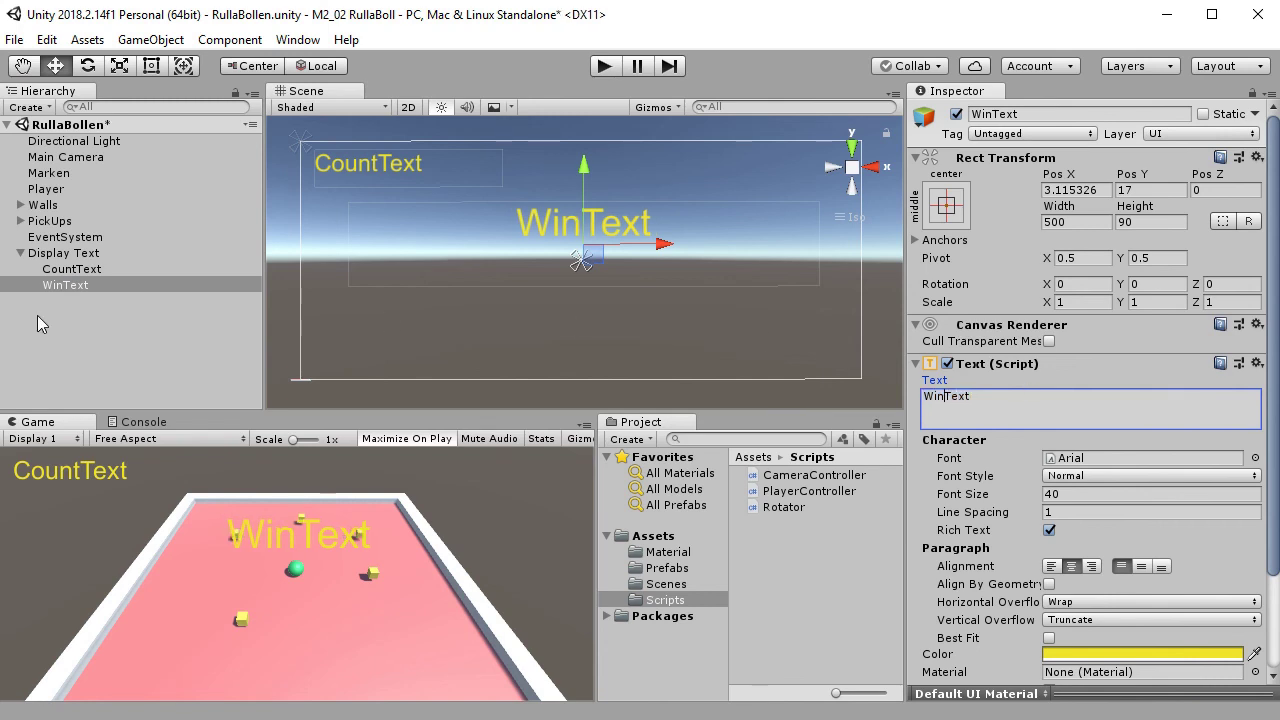
left_click(225, 361)
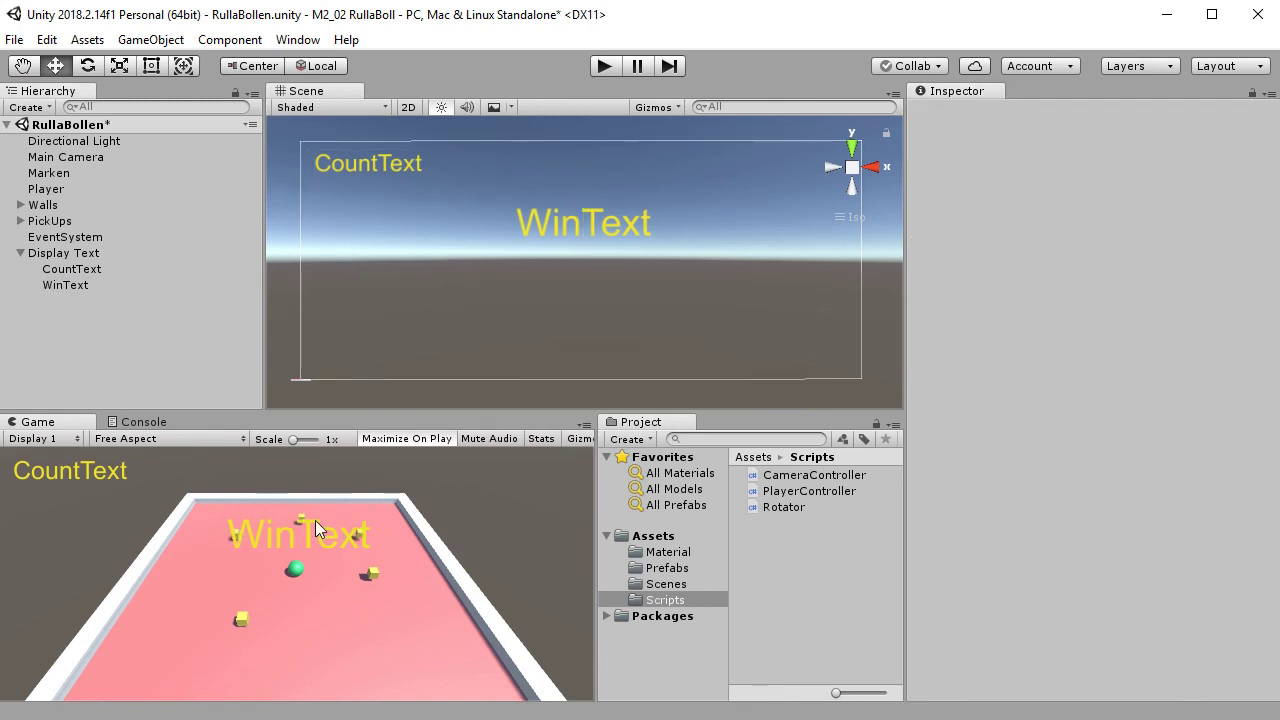
- Run the game, roll the ball into all five pickups to check the win message, and stop play mode
left_click(601, 70)
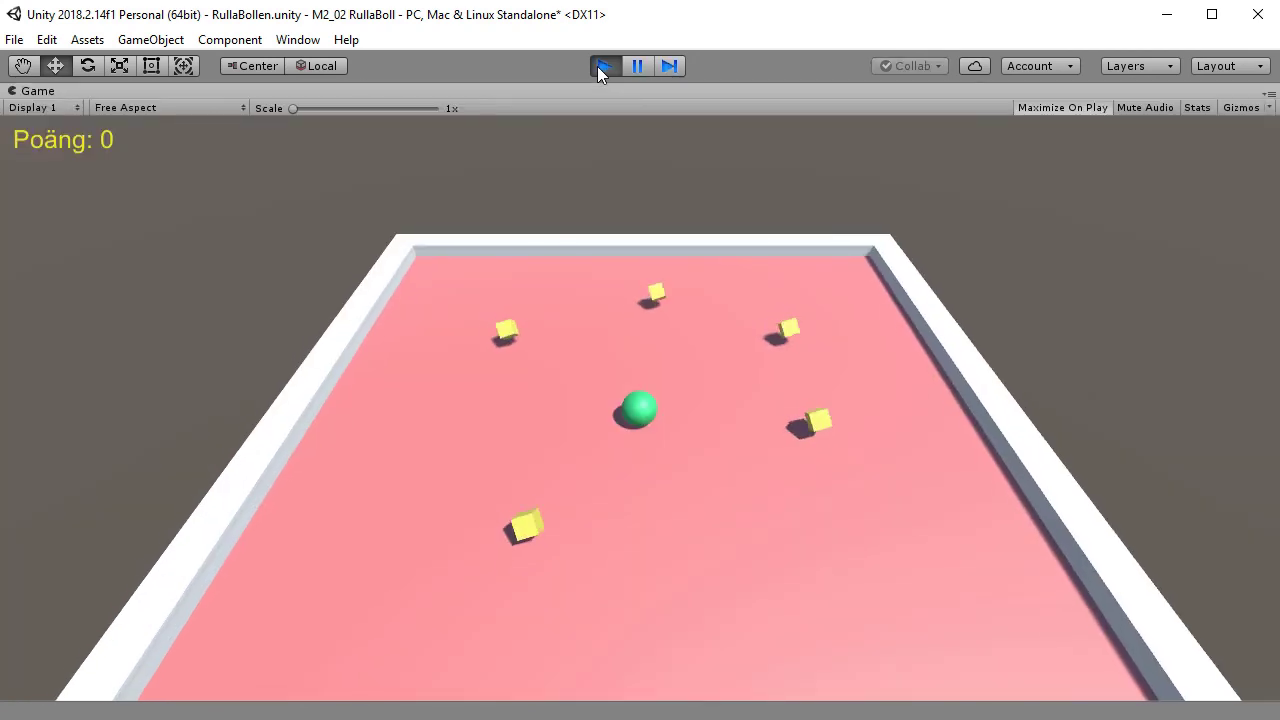
key("Left")
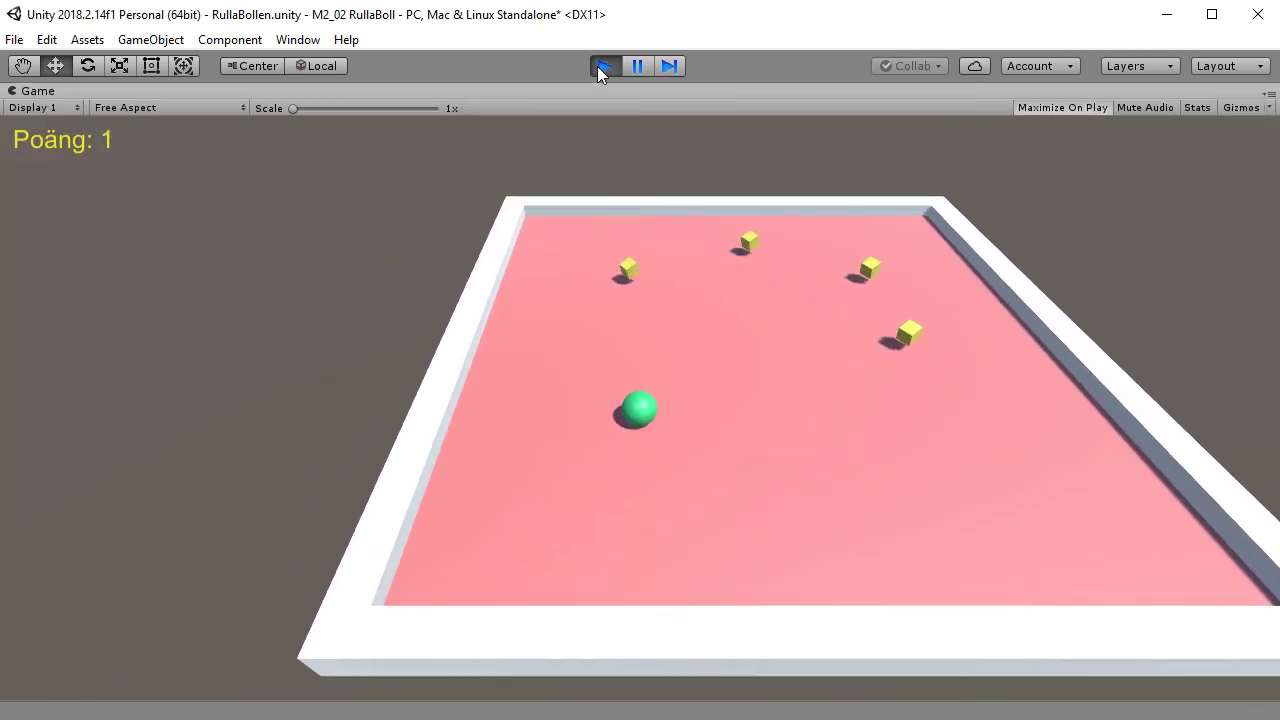
key("Up")
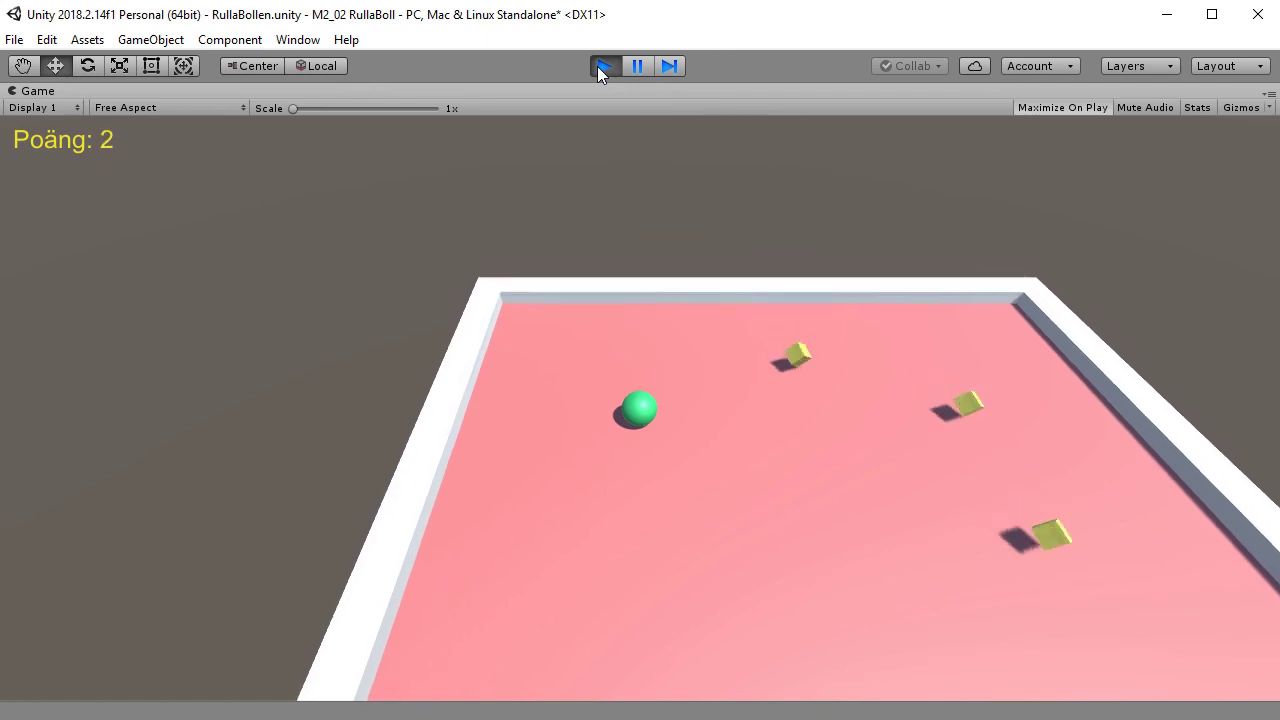
key("Right")
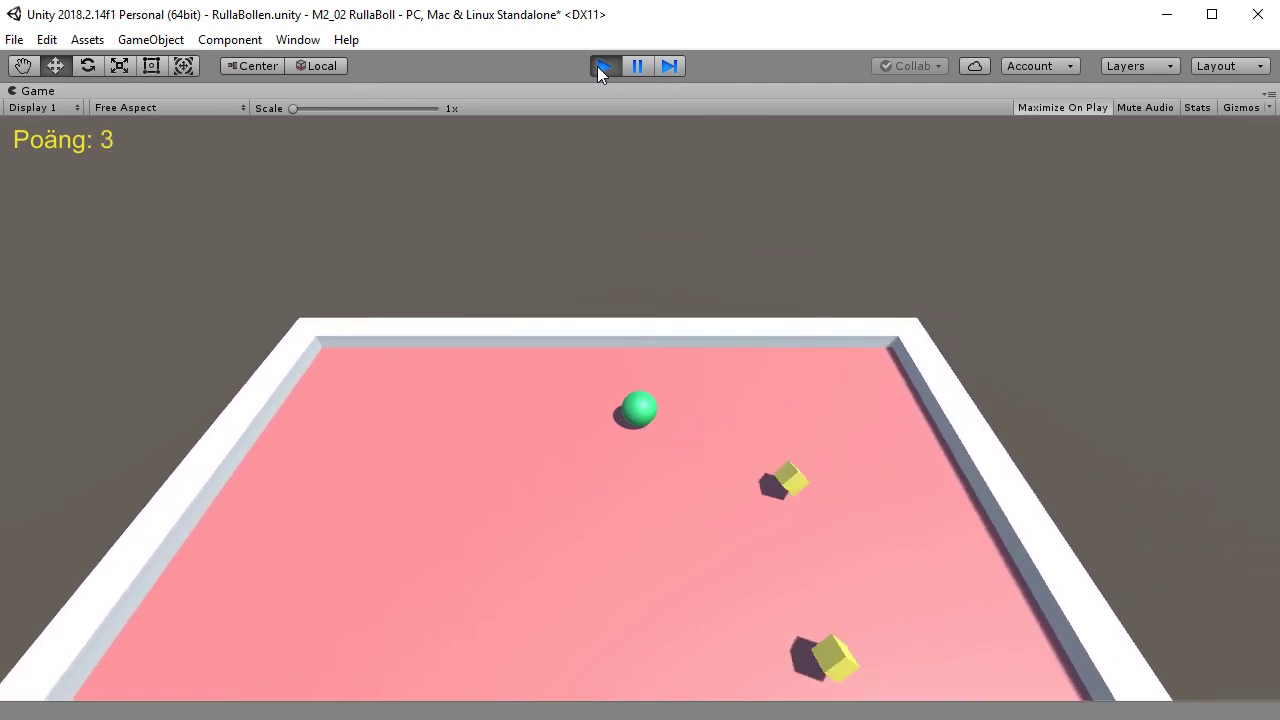
key("Down")
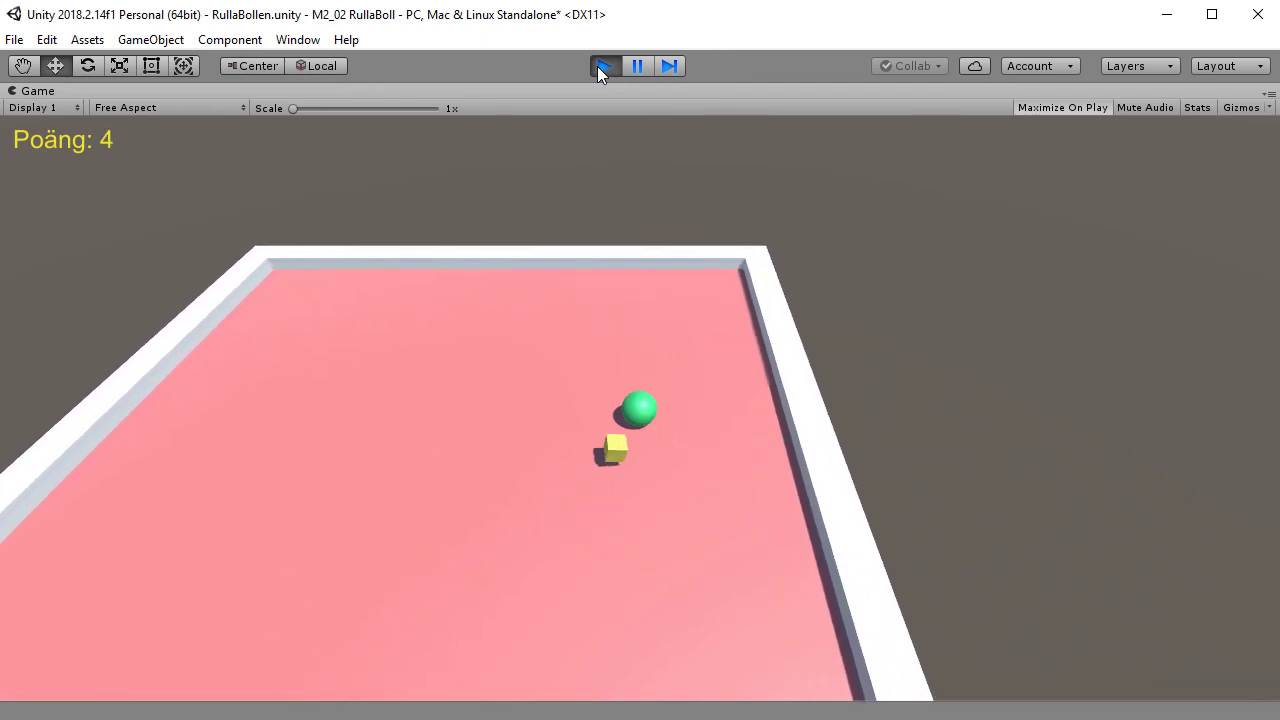
key("Left")
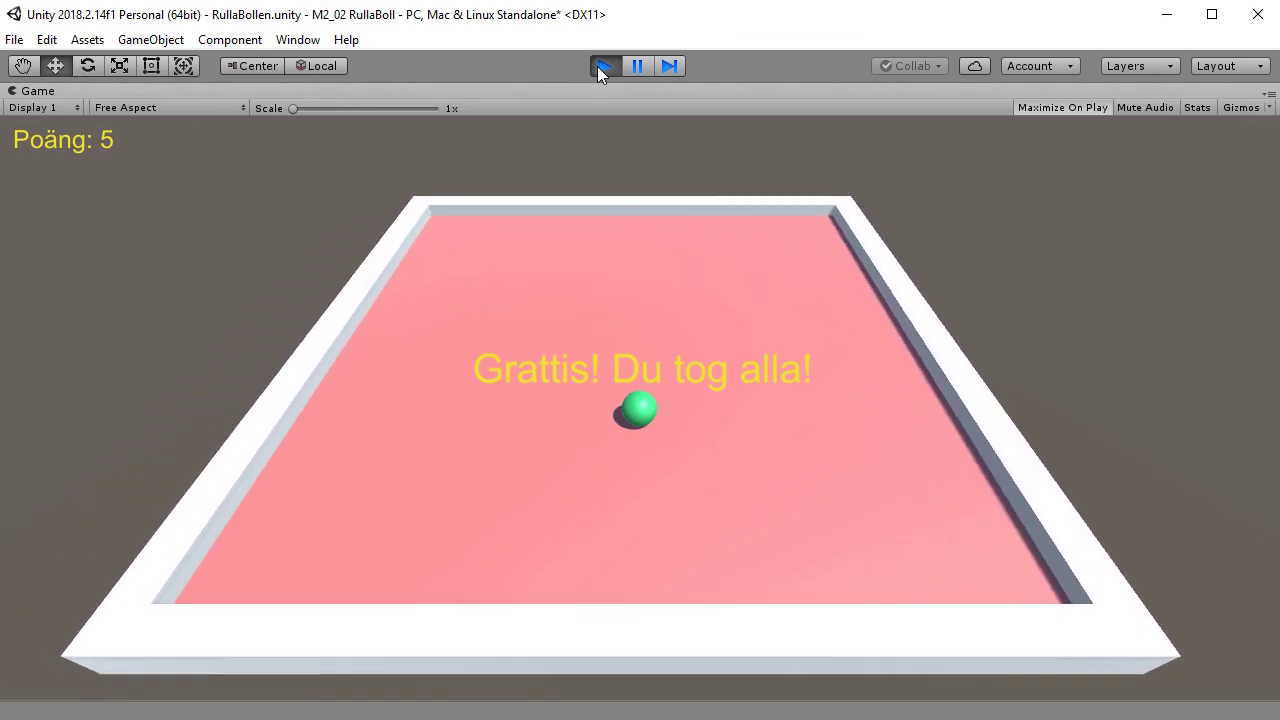
key("Up")
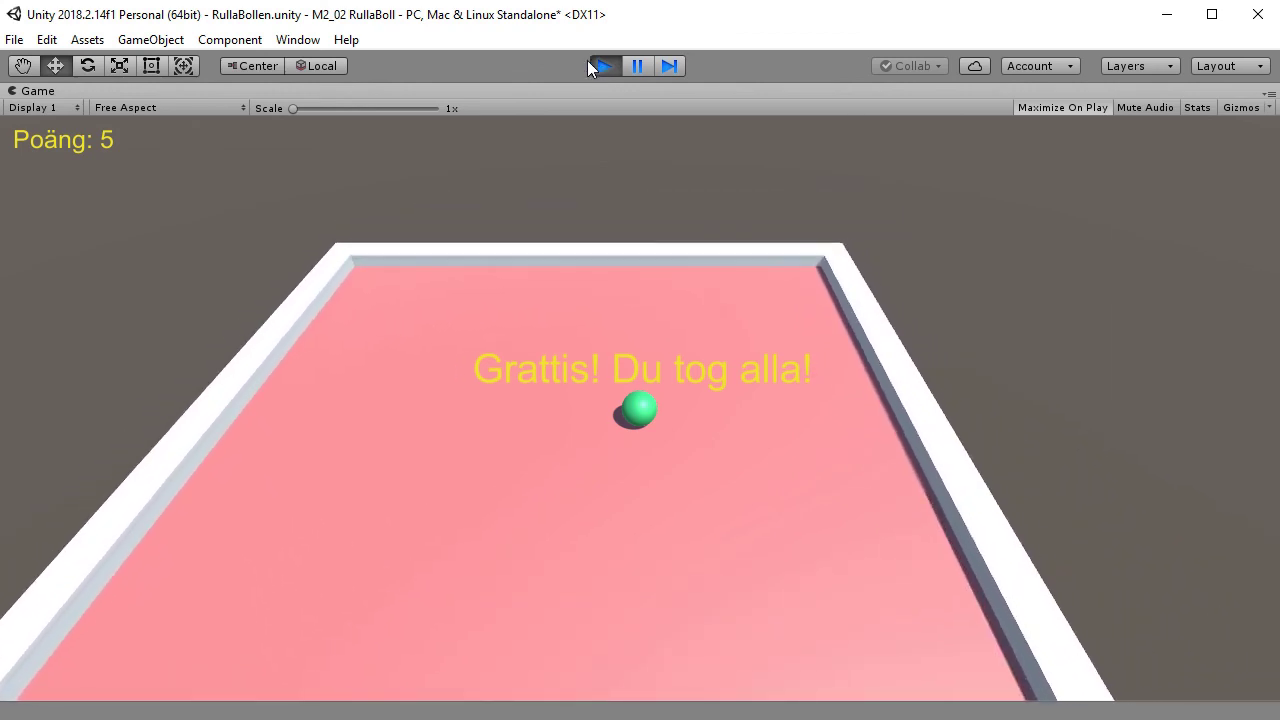
left_click(600, 66)
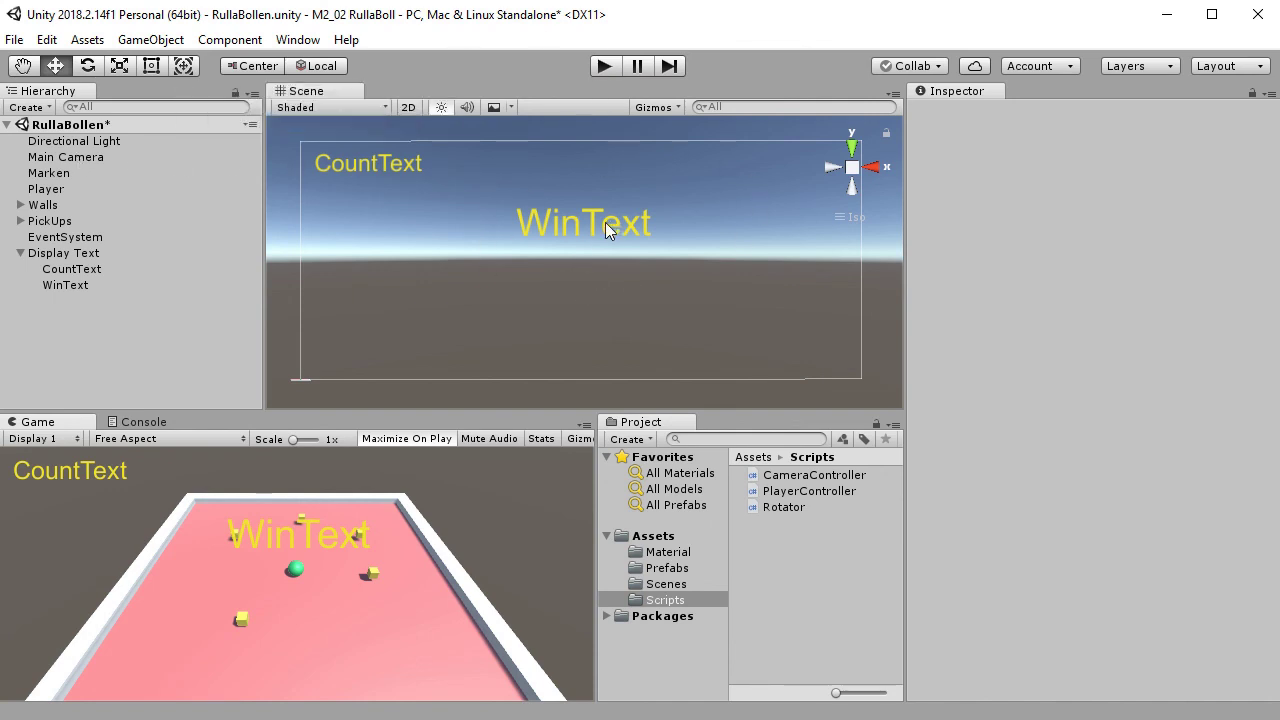
- Set the font style of the WinText object to Bold
left_click(101, 286)
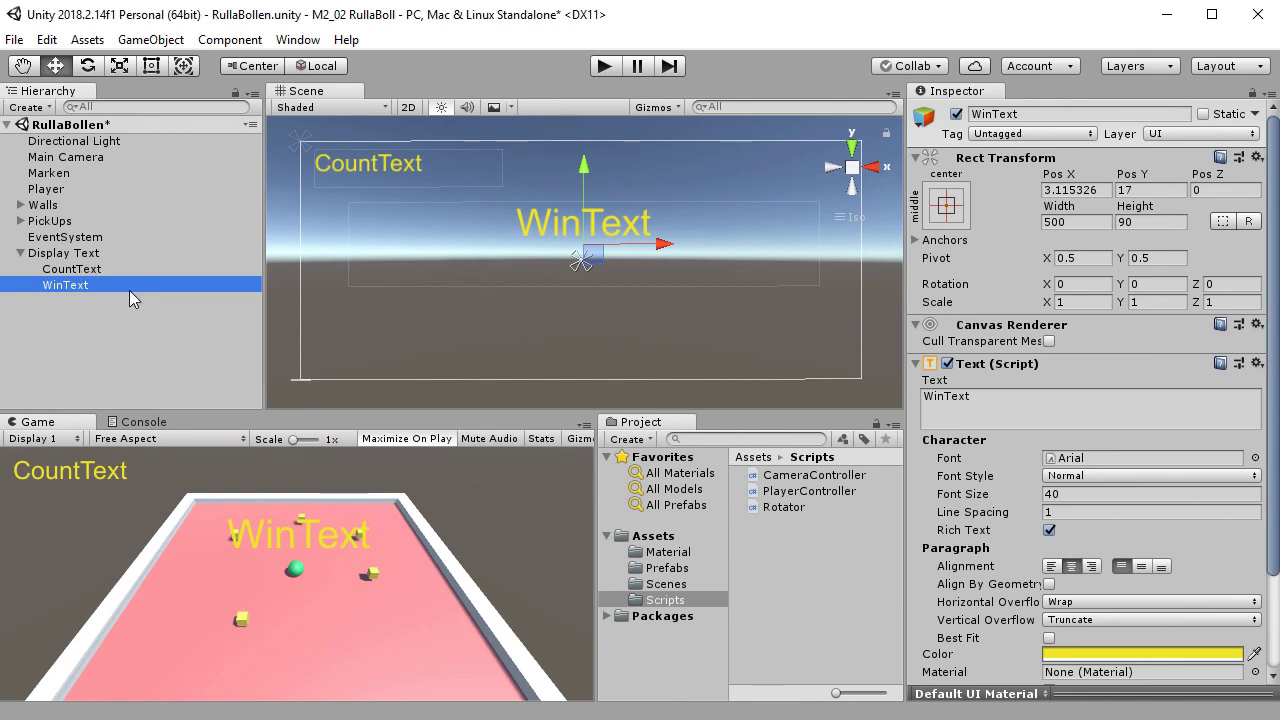
left_click(1120, 476)
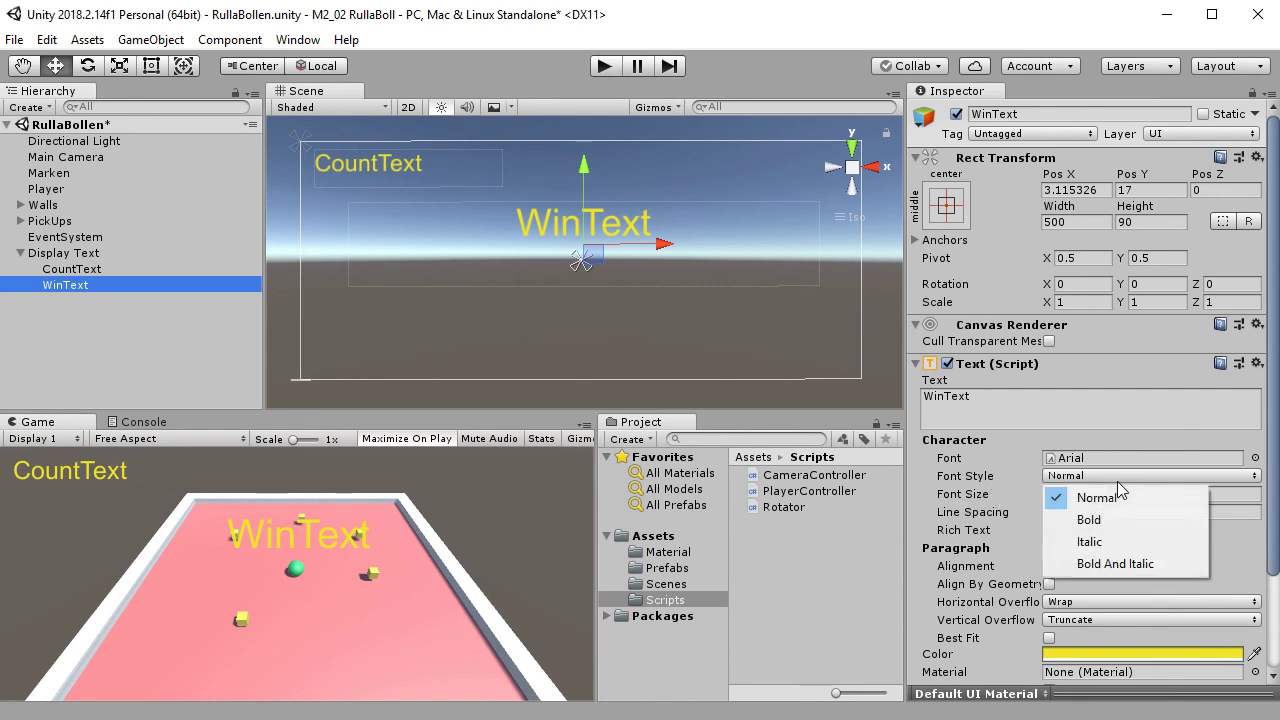
left_click(1134, 517)
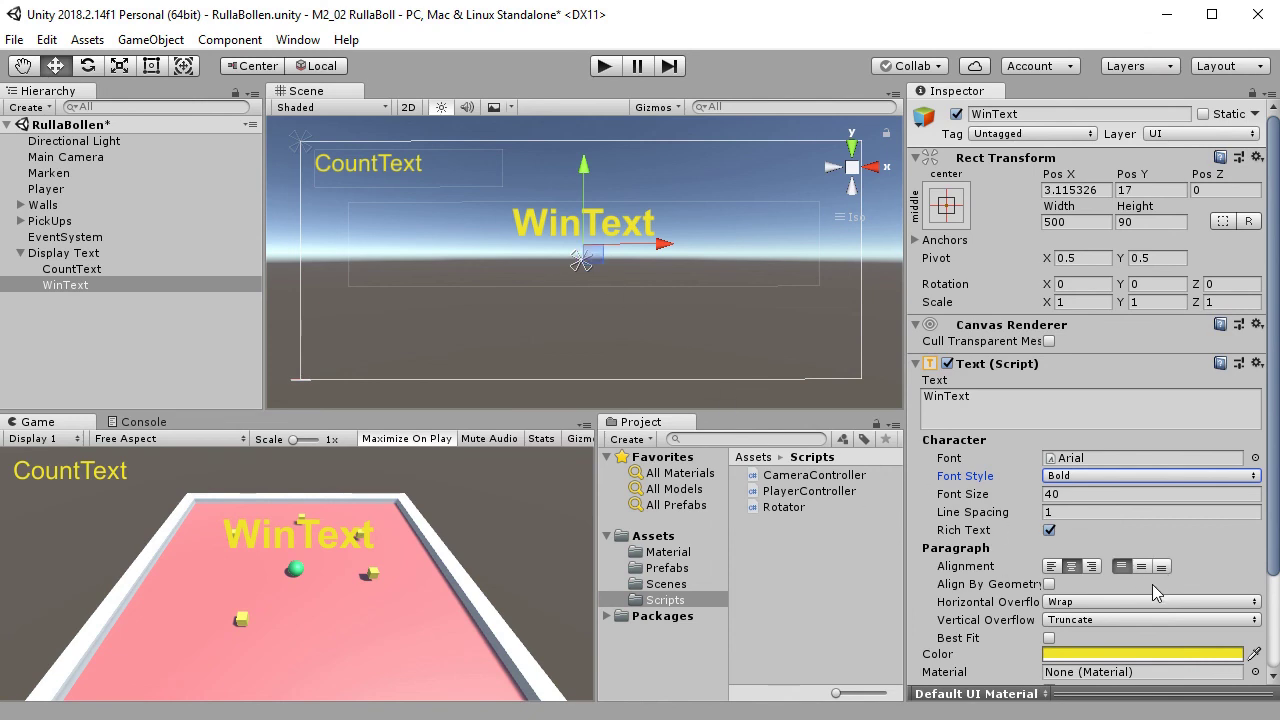
- Try middle and bottom vertical alignment on WinText and restore its top alignment
left_click(1143, 567)
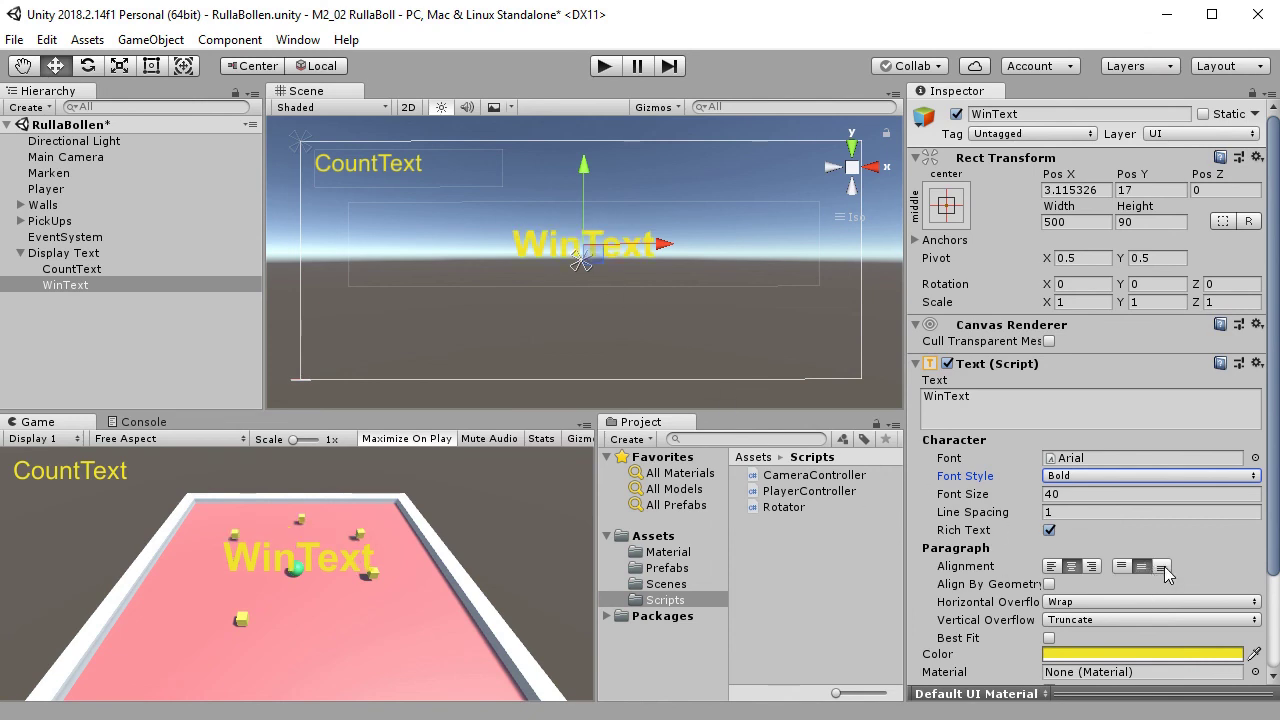
left_click(1161, 567)
left_click(1141, 567)
left_click(1123, 567)
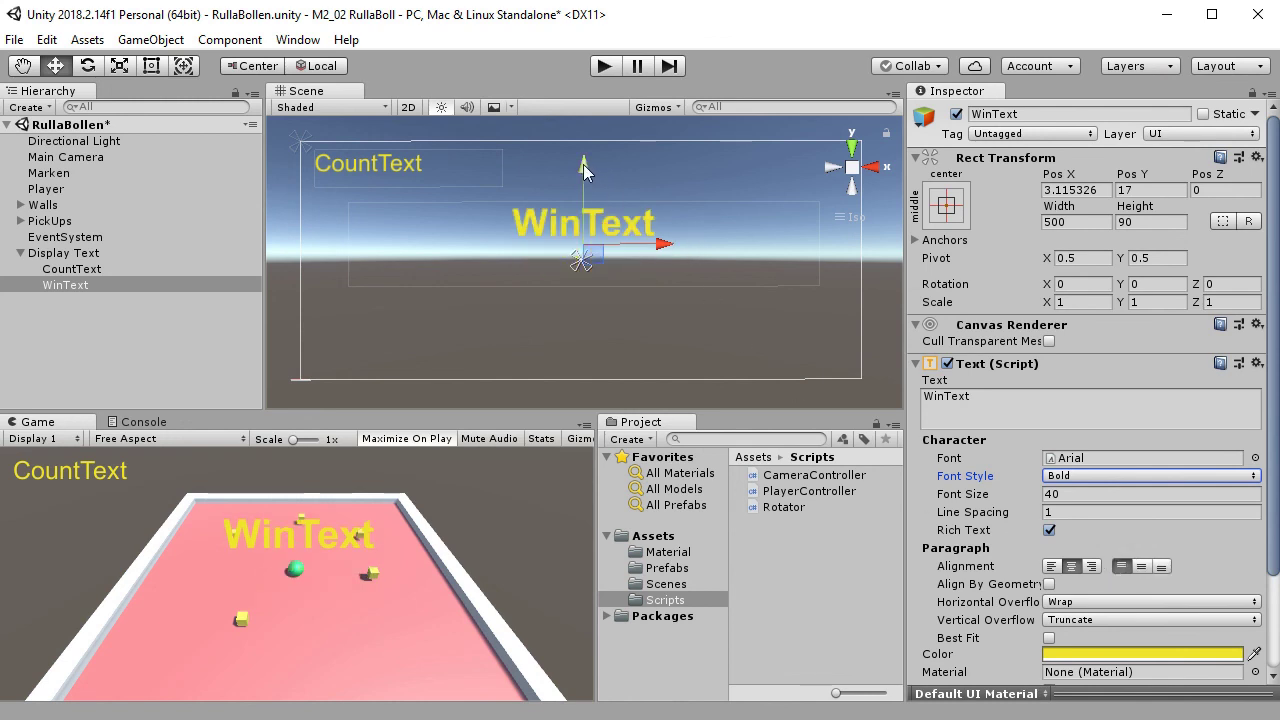
- Move WinText up to a Pos Y of about 33 in the scene and save the RullaBollen scene
left_click_drag(585, 163, 587, 156)
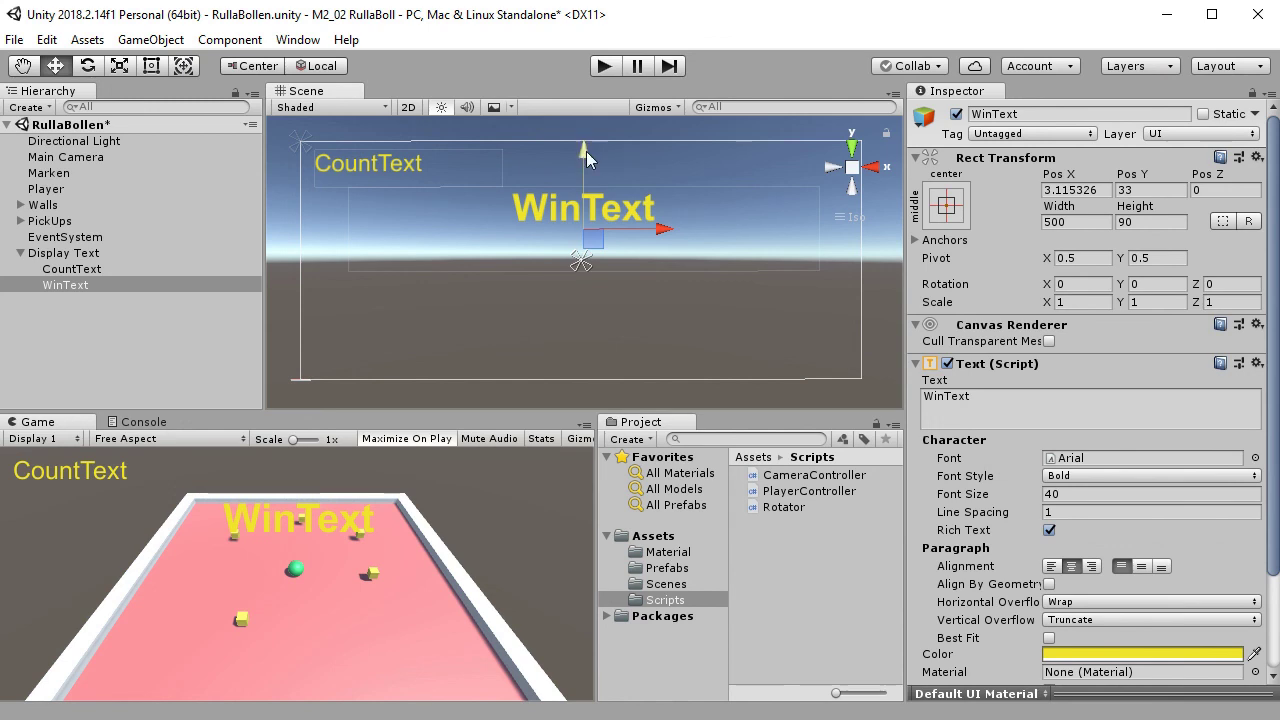
key("ctrl+s")
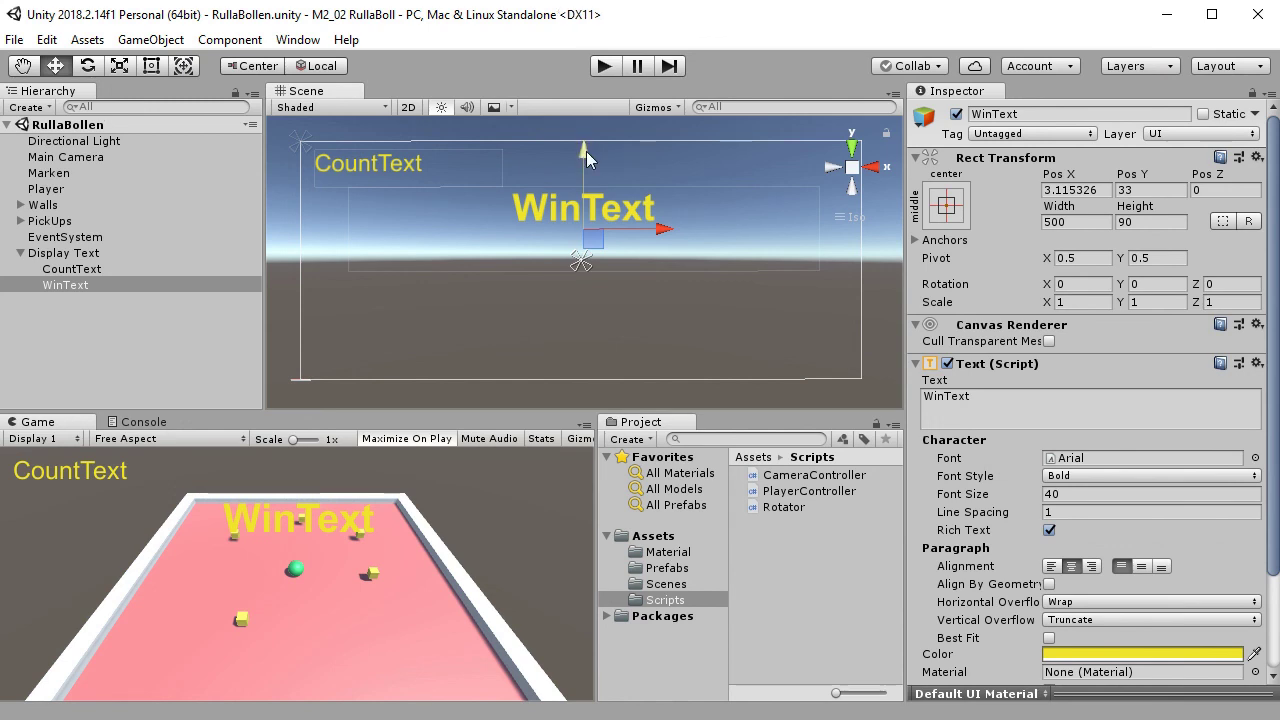